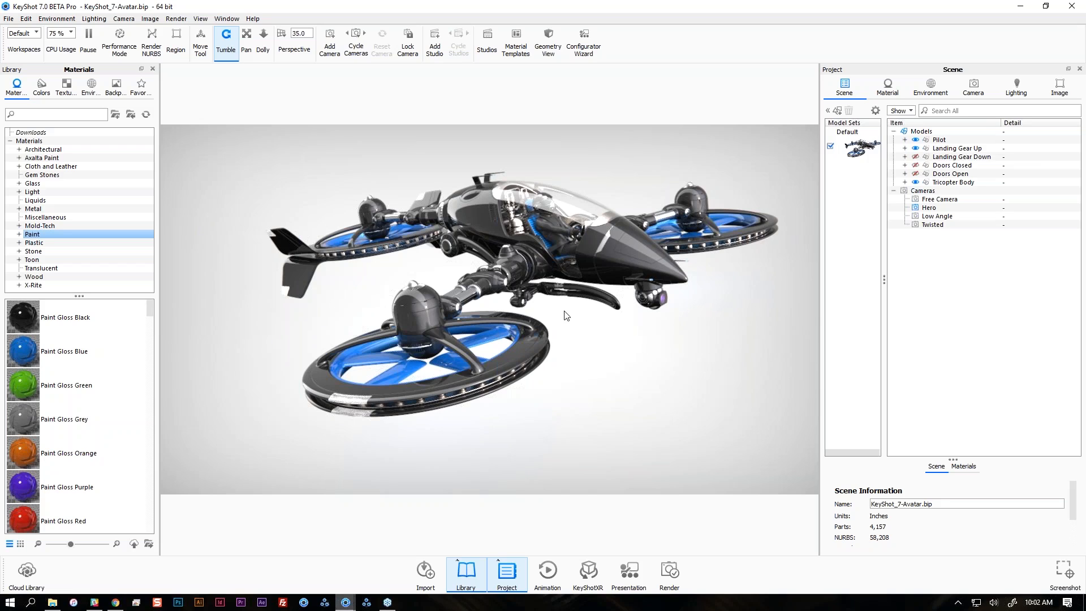
Switch the interface to the Dark Theme and back to the Light Theme.
{"action": "left_click_drag", "start_coordinate": [567, 315], "coordinate": [526, 319]}
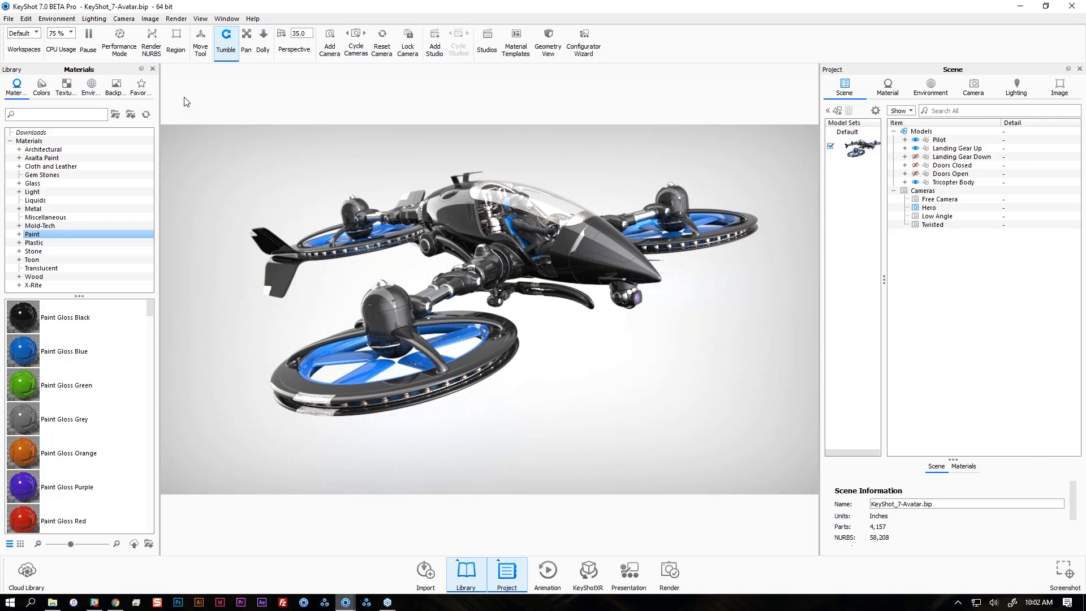
{"action": "left_click", "coordinate": [36, 34]}
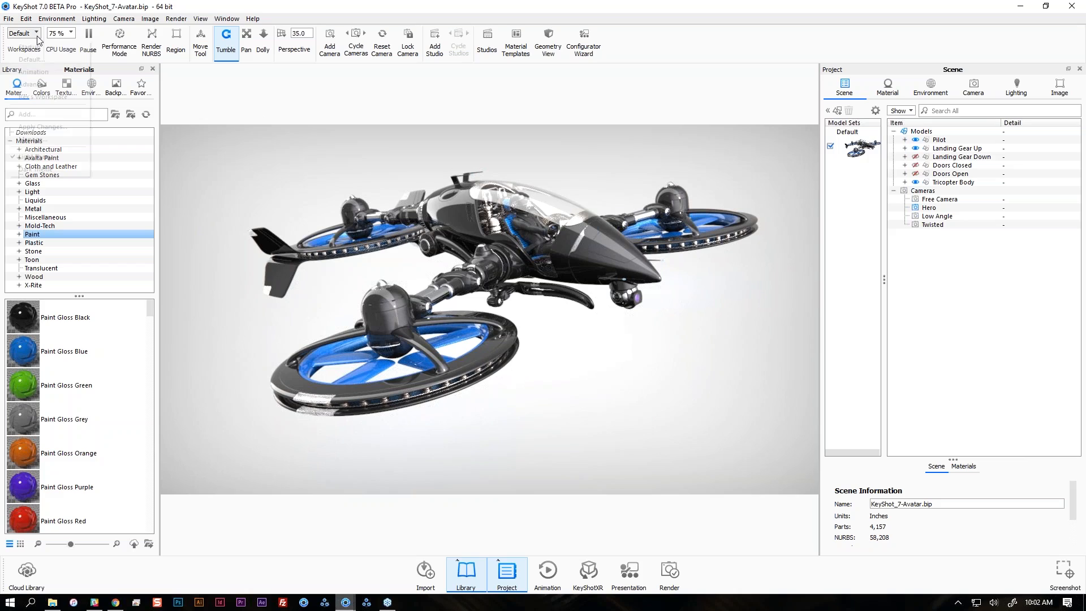
{"action": "left_click", "coordinate": [34, 36]}
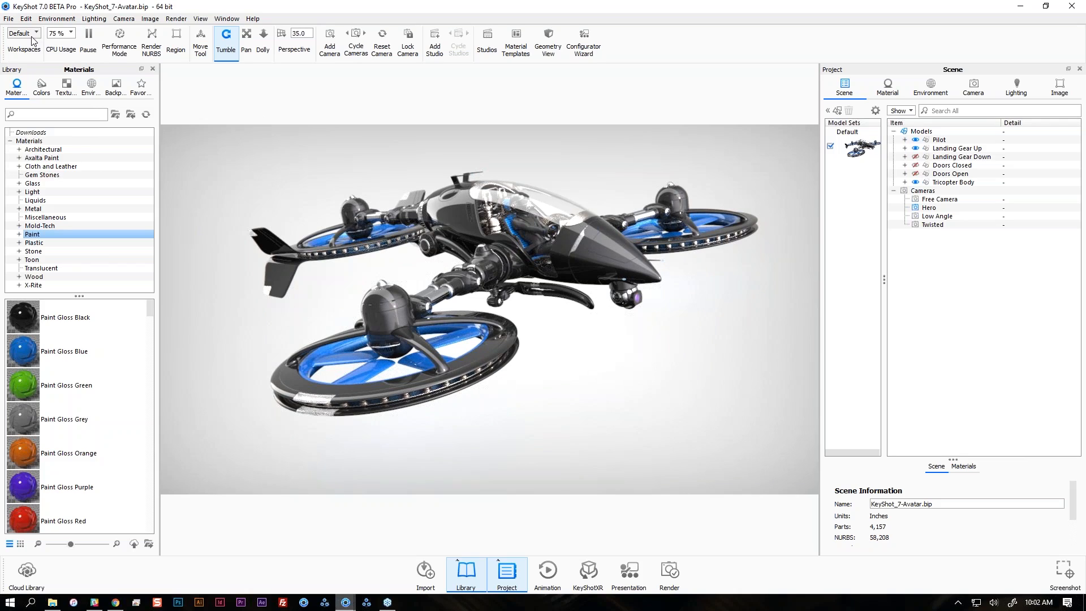
{"action": "left_click", "coordinate": [35, 32]}
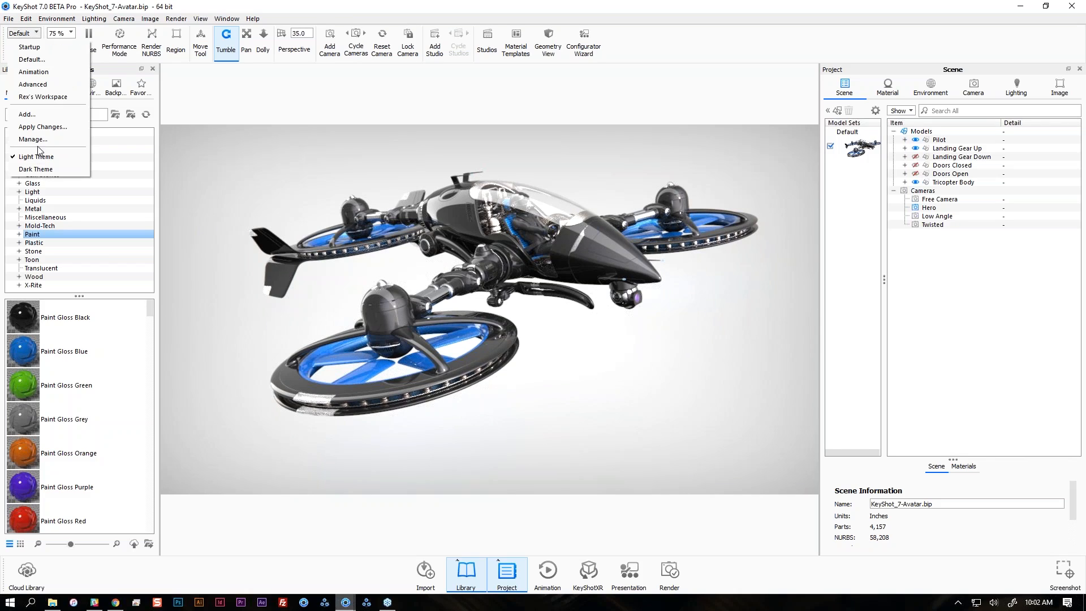
{"action": "left_click", "coordinate": [38, 170]}
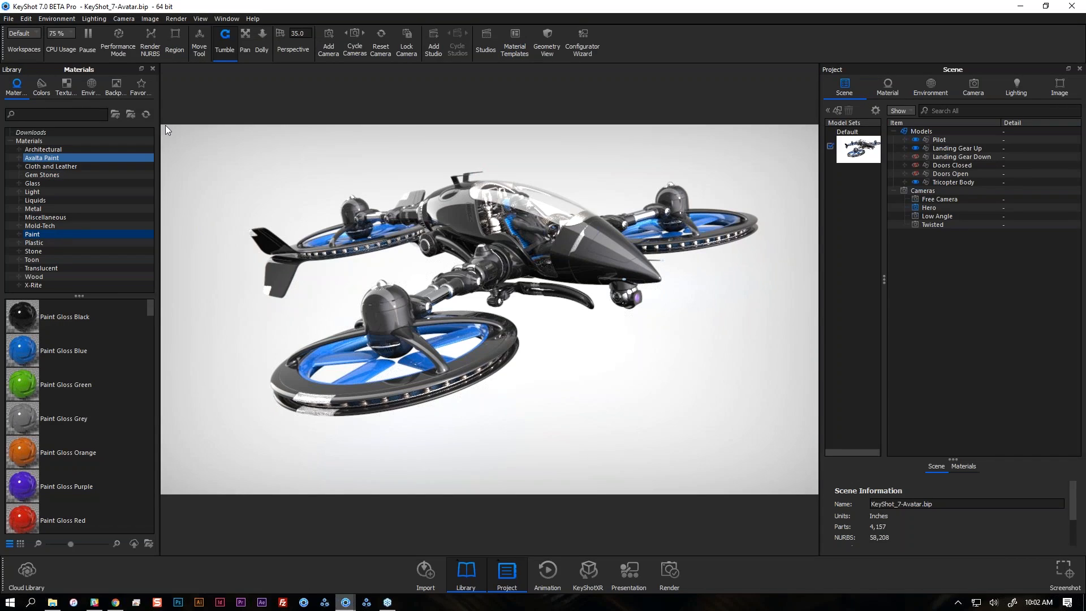
{"action": "left_click", "coordinate": [29, 36]}
{"action": "left_click", "coordinate": [39, 155]}
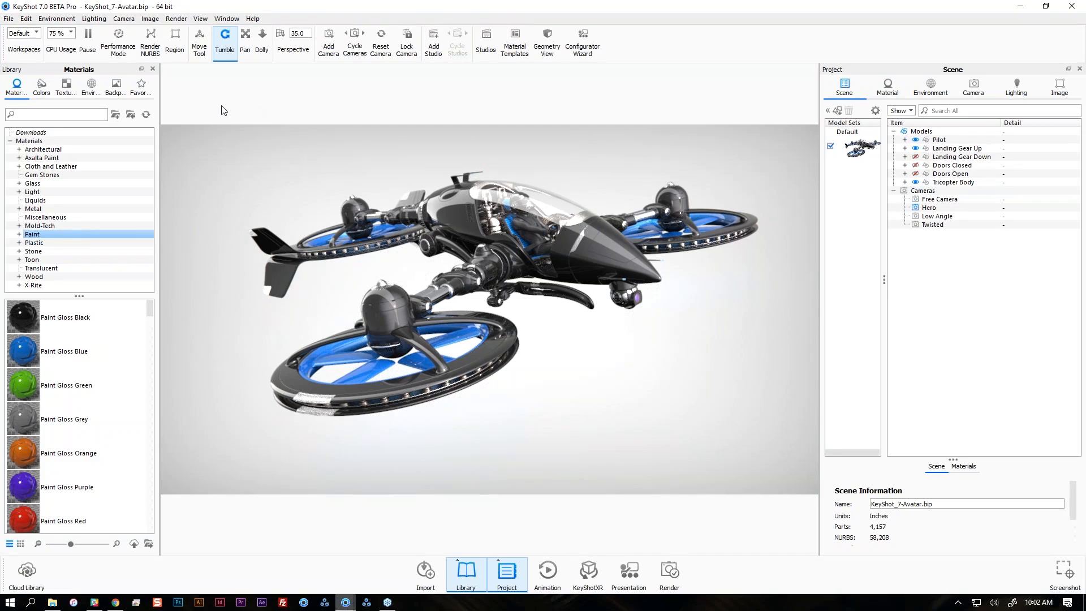
Try different shades for the area surrounding the real-time render, including Darker, and set it to Dark.
{"action": "right_click", "coordinate": [255, 93]}
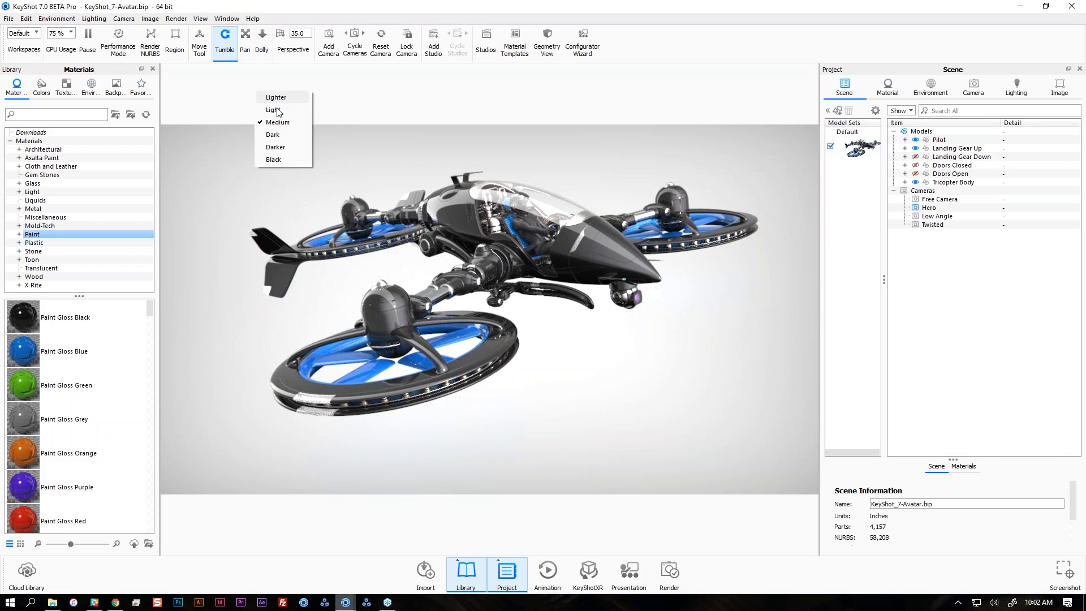
{"action": "left_click", "coordinate": [284, 138]}
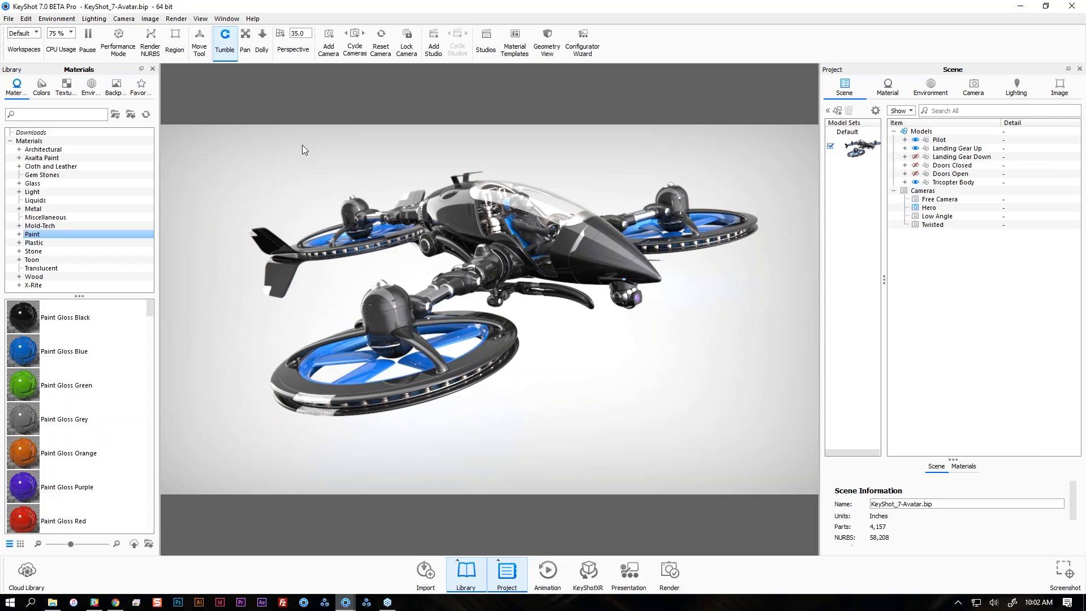
{"action": "right_click", "coordinate": [279, 100]}
{"action": "right_click", "coordinate": [277, 95]}
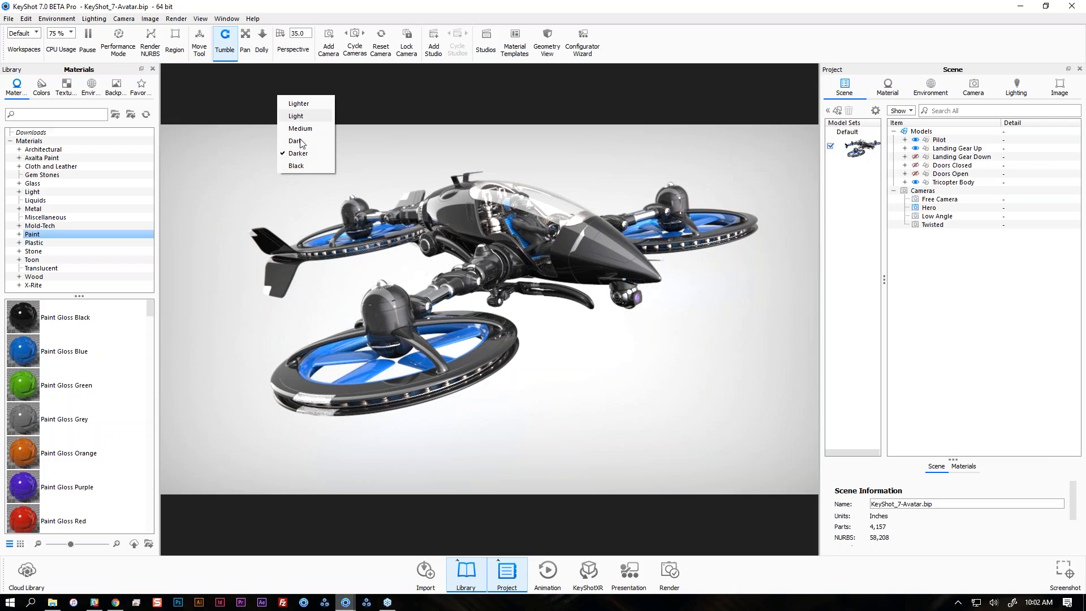
{"action": "left_click", "coordinate": [300, 141]}
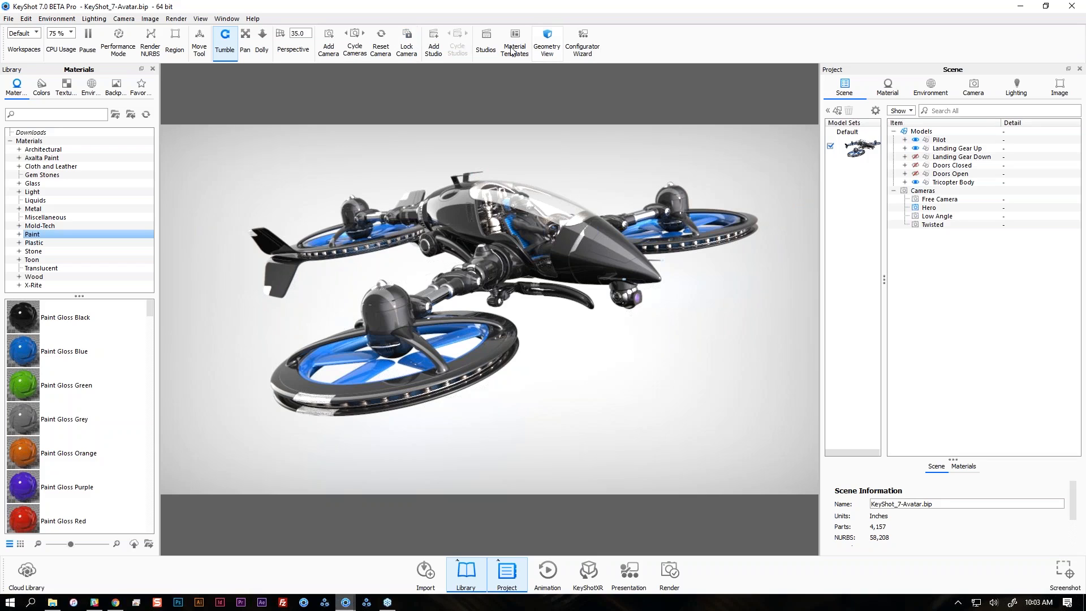
Hide the text labels under the main toolbar's tools and show them again.
{"action": "right_click", "coordinate": [659, 54]}
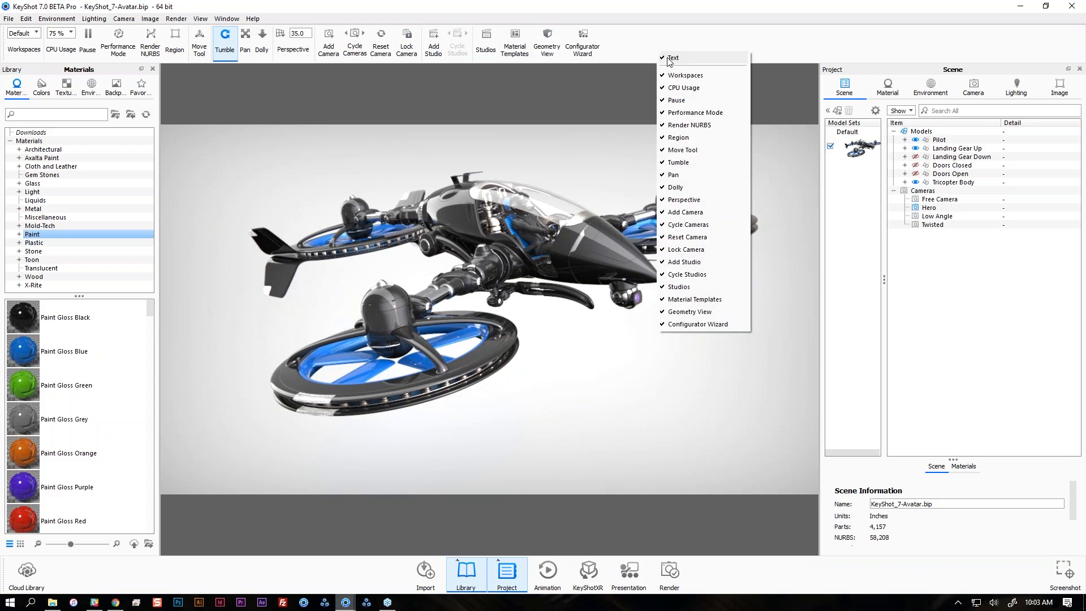
{"action": "left_click", "coordinate": [668, 59]}
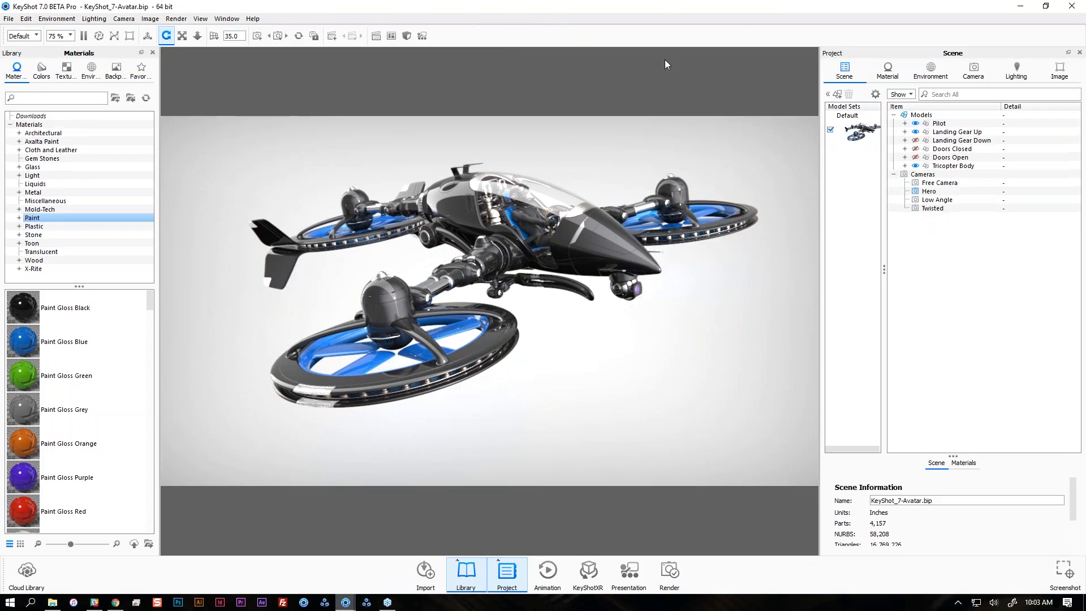
{"action": "right_click", "coordinate": [504, 38]}
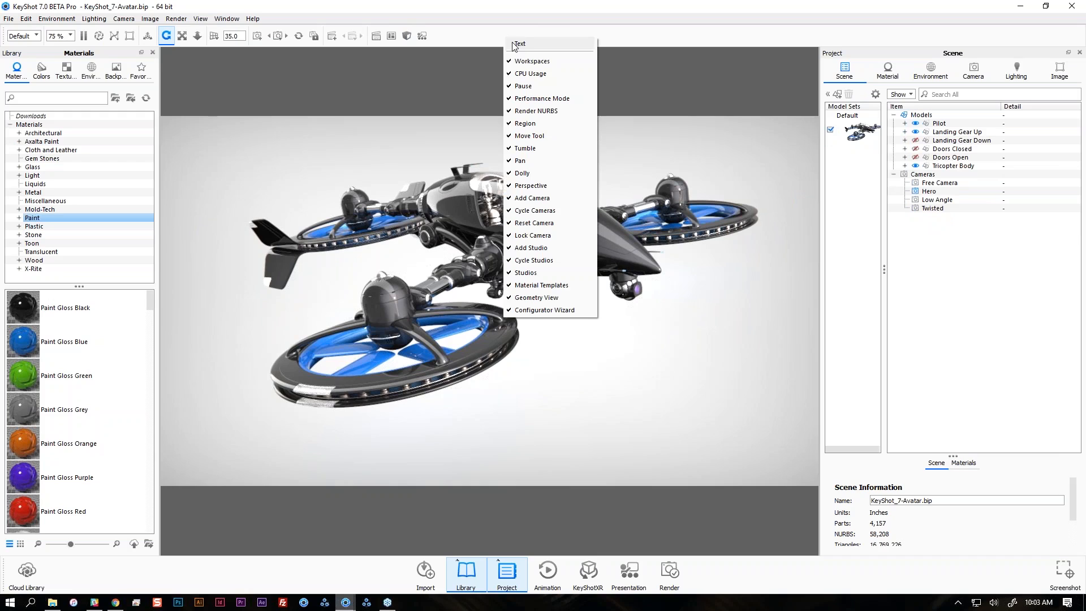
Remove Tumble, Pan, Dolly, Pause, Performance Mode and Render NURBS from the main toolbar.
{"action": "right_click", "coordinate": [648, 49]}
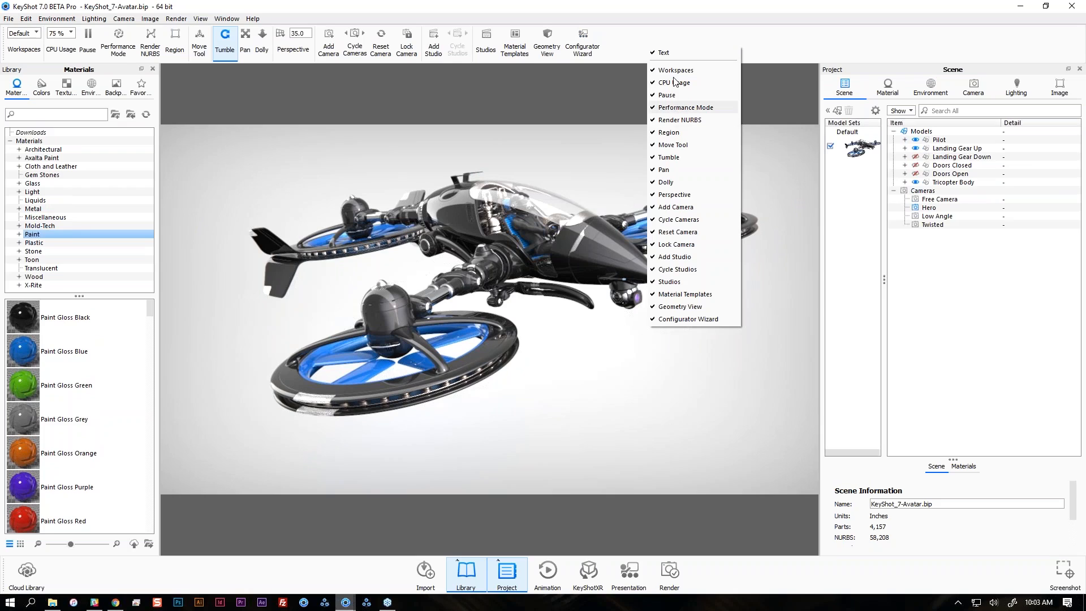
{"action": "left_click", "coordinate": [681, 158]}
{"action": "left_click", "coordinate": [674, 173]}
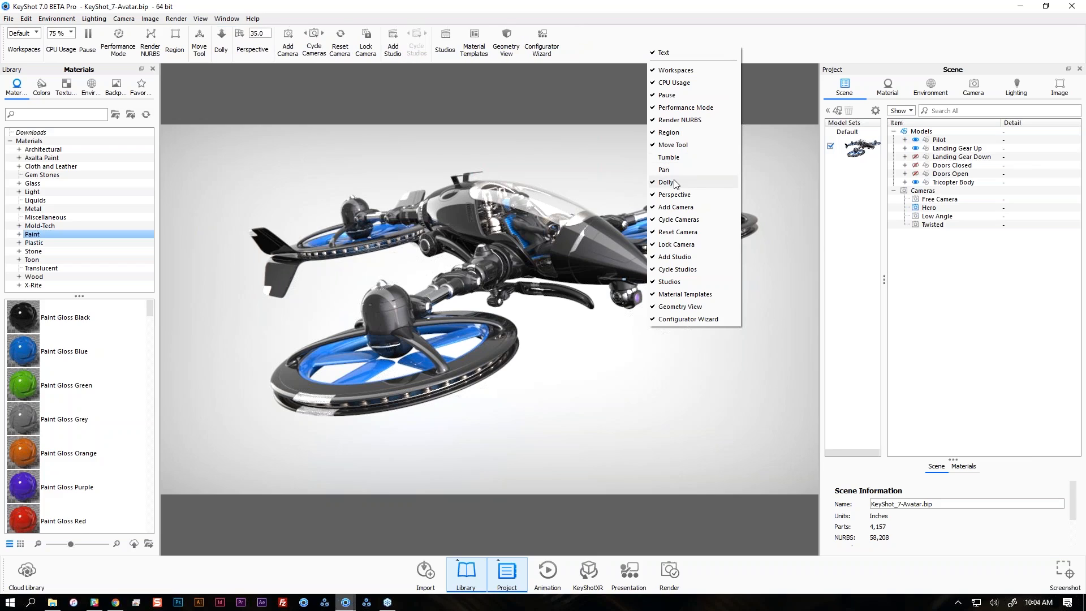
{"action": "left_click", "coordinate": [673, 183]}
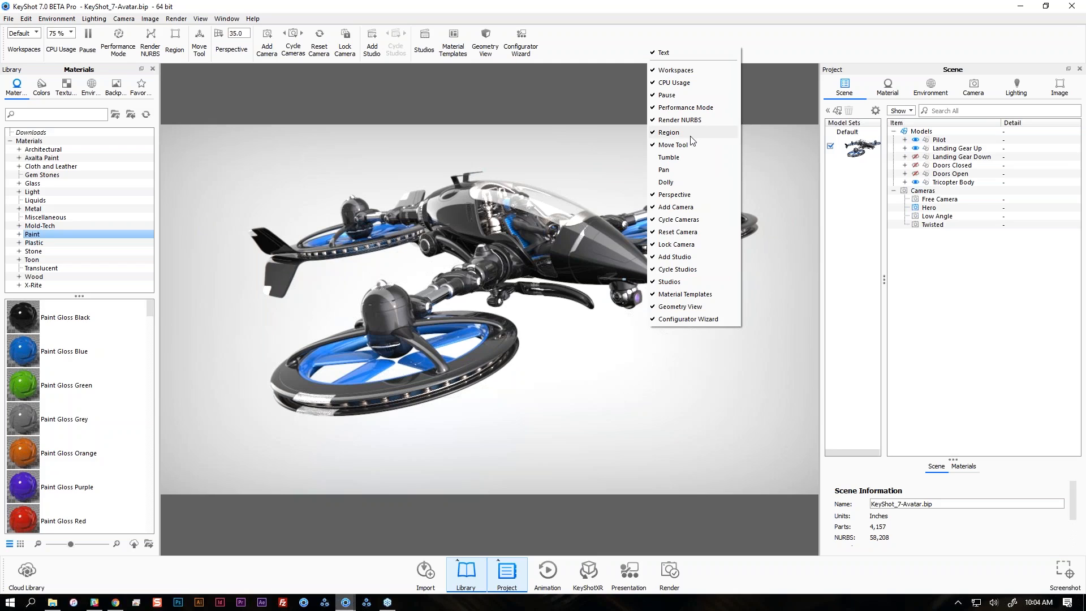
{"action": "left_click", "coordinate": [668, 95]}
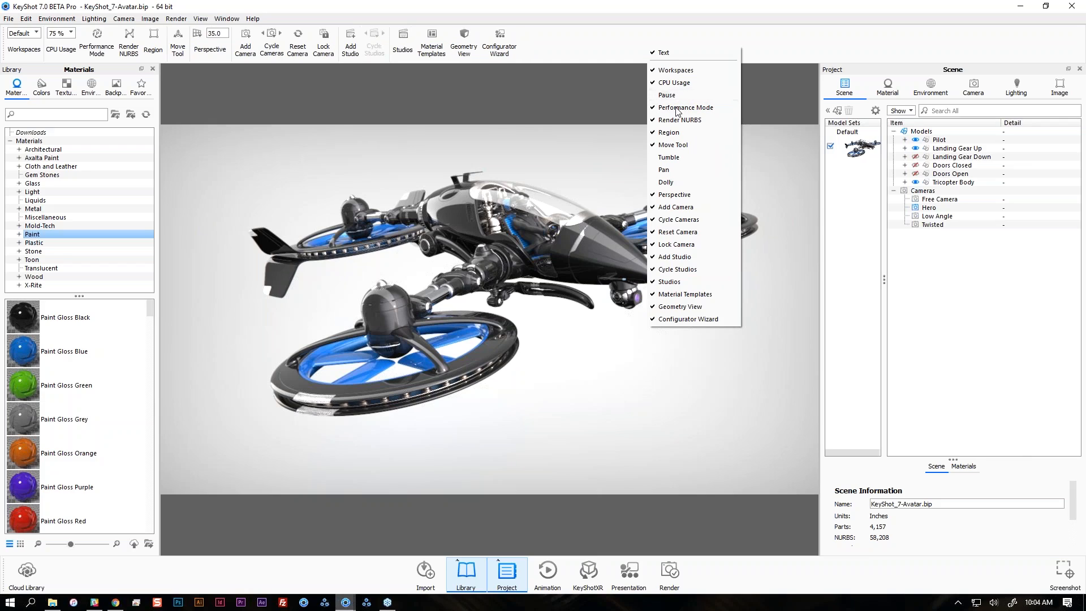
{"action": "left_click", "coordinate": [677, 109]}
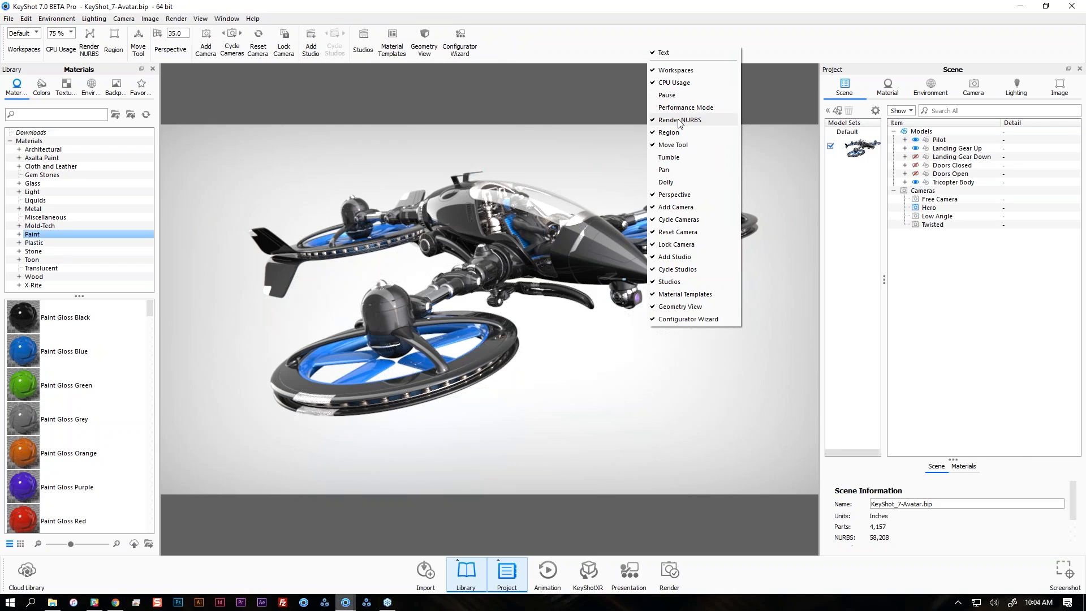
{"action": "left_click", "coordinate": [679, 121]}
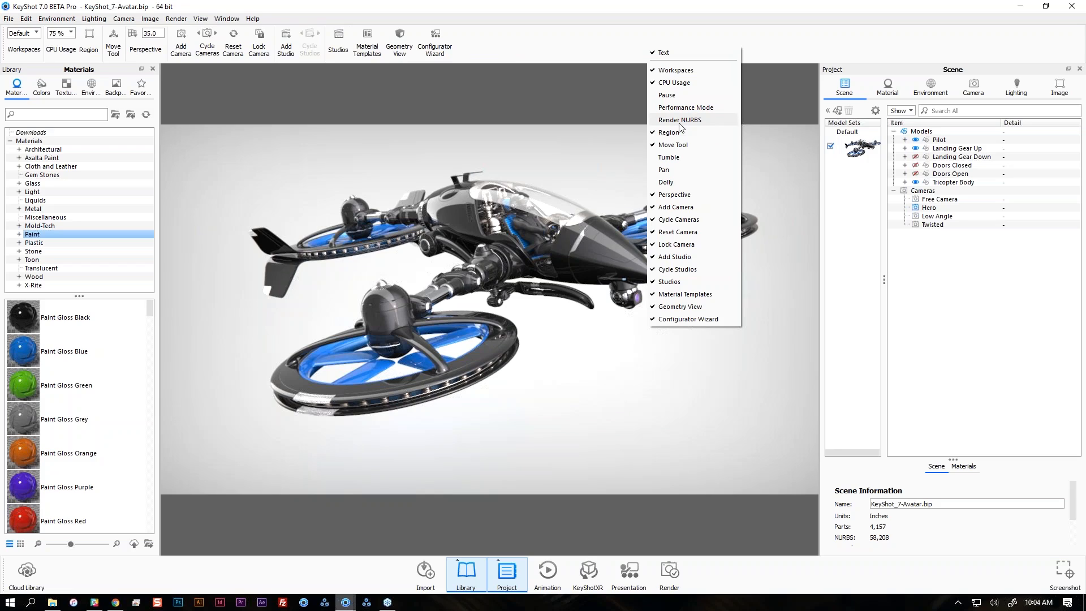
{"action": "left_click", "coordinate": [581, 112]}
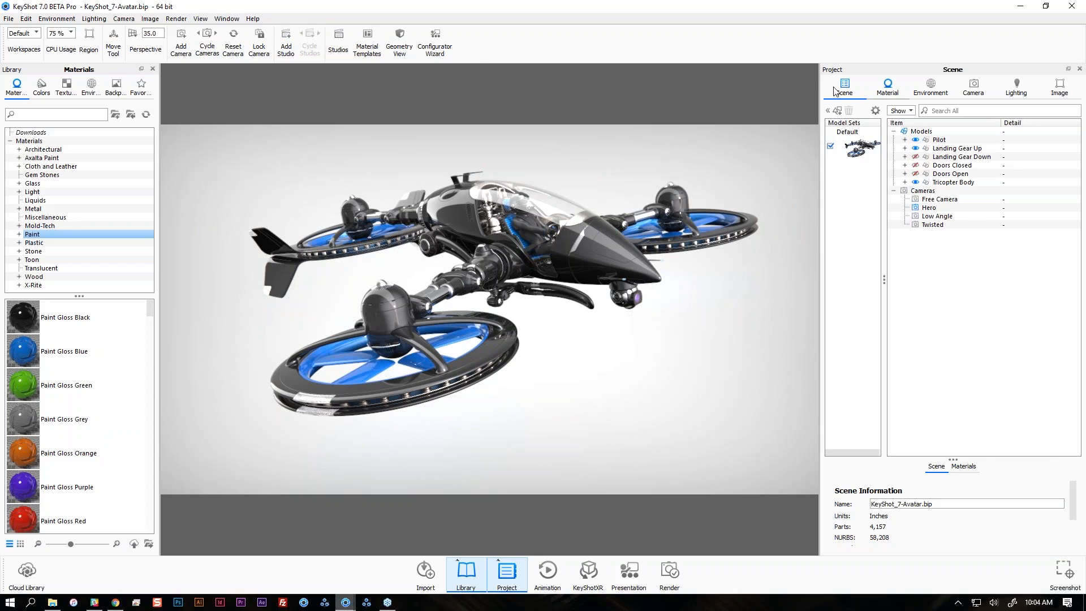
Hide the text labels on the Library tabs, keeping only their icons.
{"action": "right_click", "coordinate": [141, 89]}
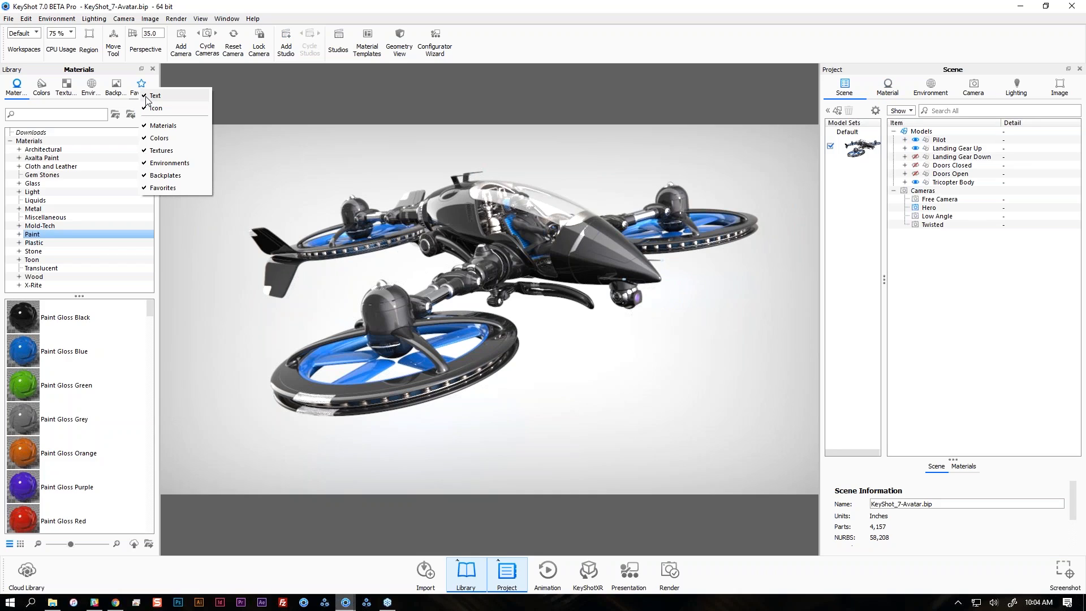
{"action": "left_click", "coordinate": [156, 98]}
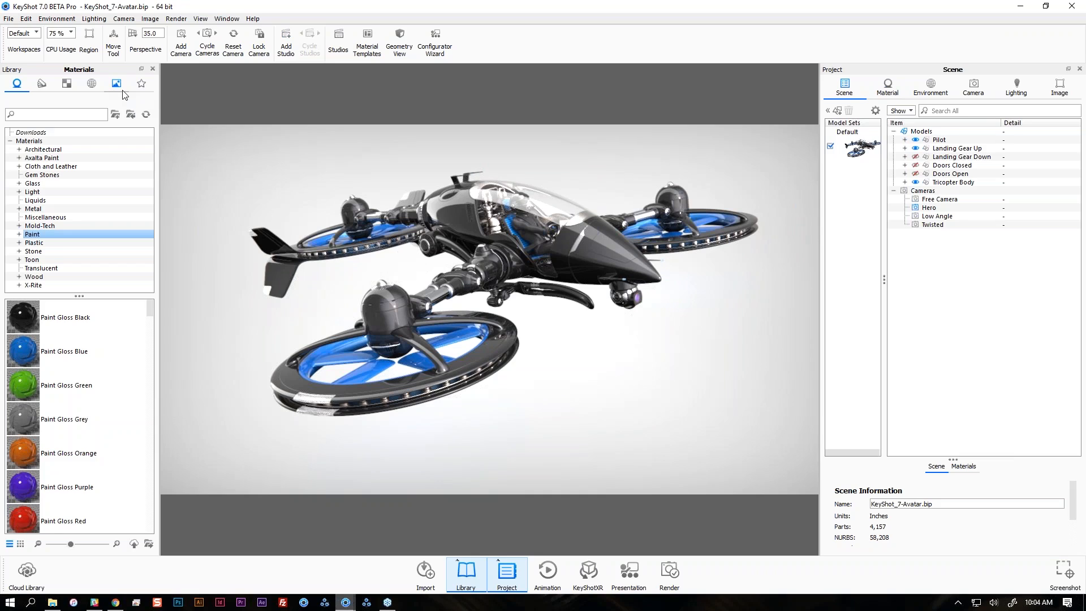
Hide the Favorites and Colors tabs in the Library and bring both back.
{"action": "right_click", "coordinate": [124, 94]}
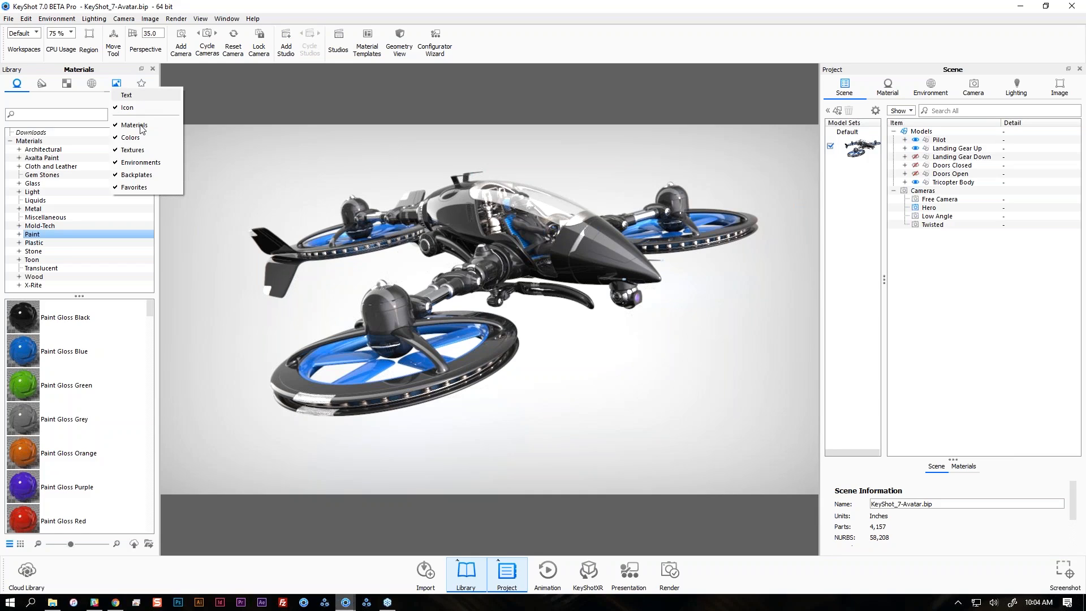
{"action": "left_click", "coordinate": [135, 188]}
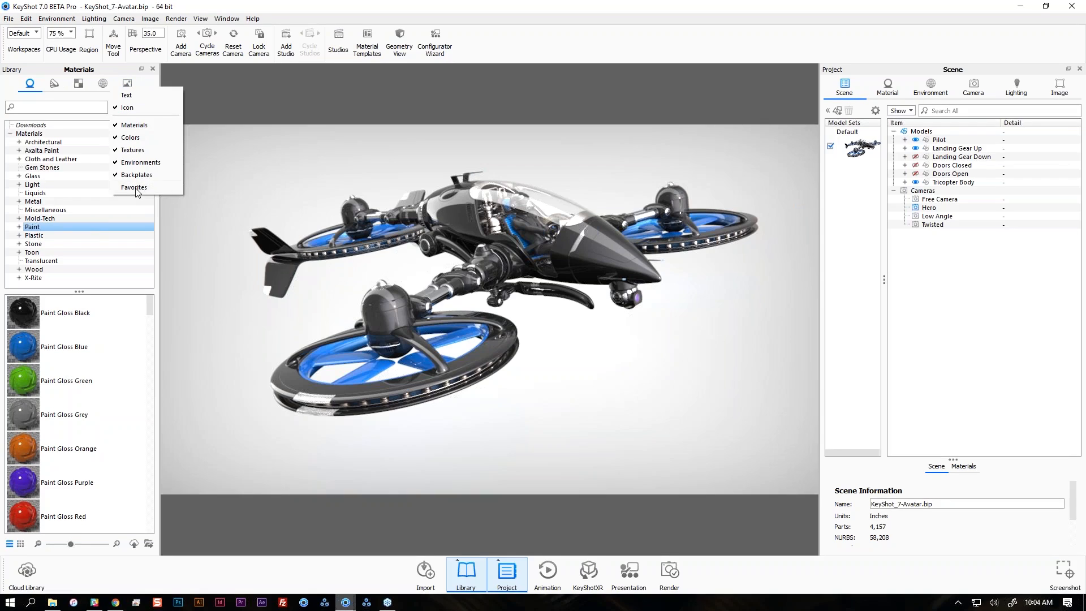
{"action": "left_click", "coordinate": [145, 138]}
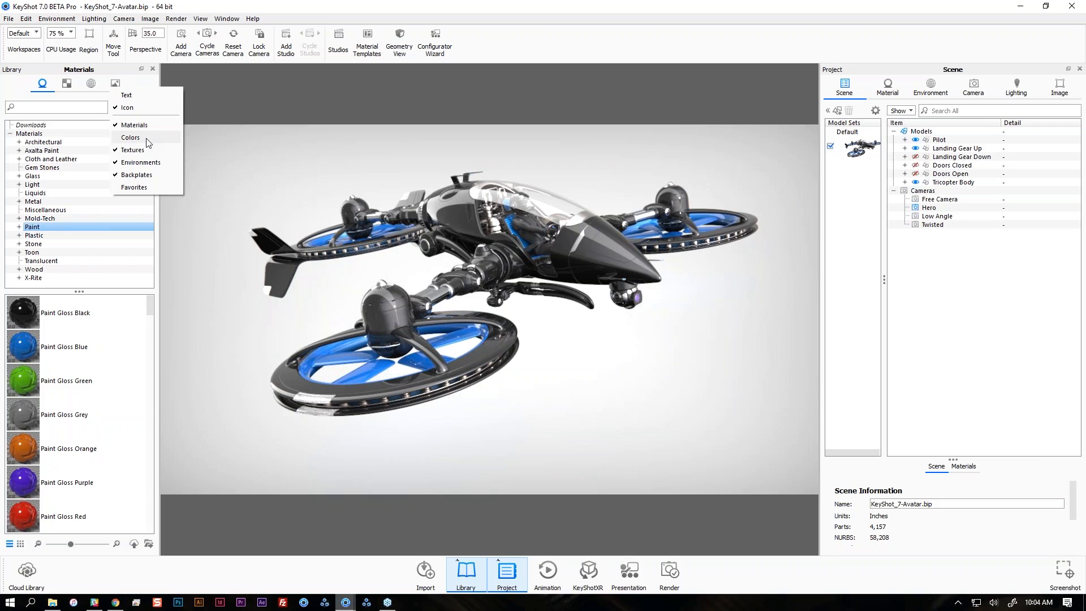
{"action": "left_click", "coordinate": [147, 139]}
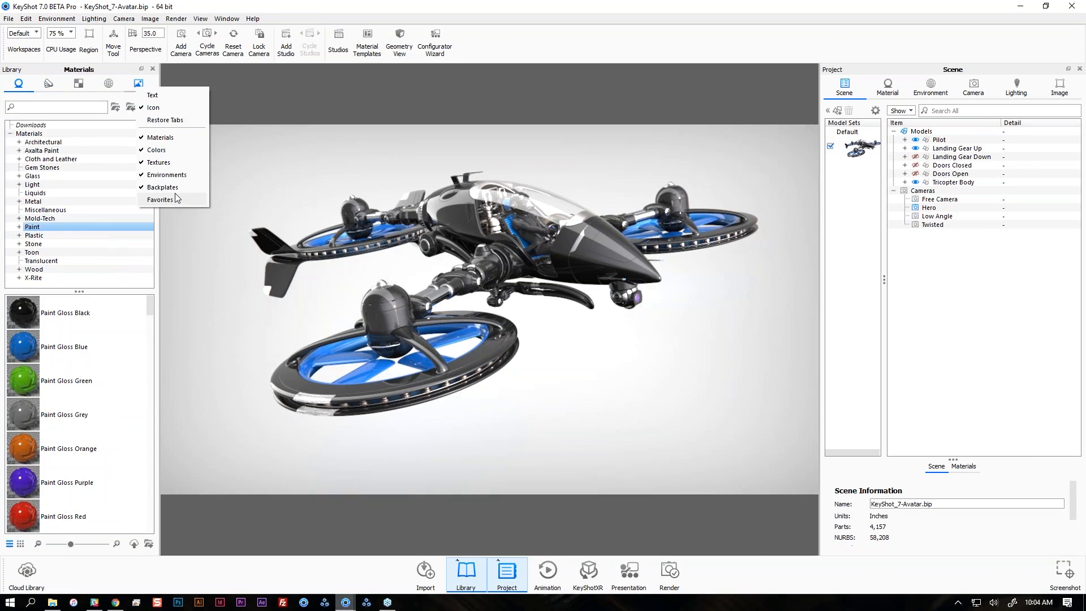
{"action": "left_click", "coordinate": [176, 198]}
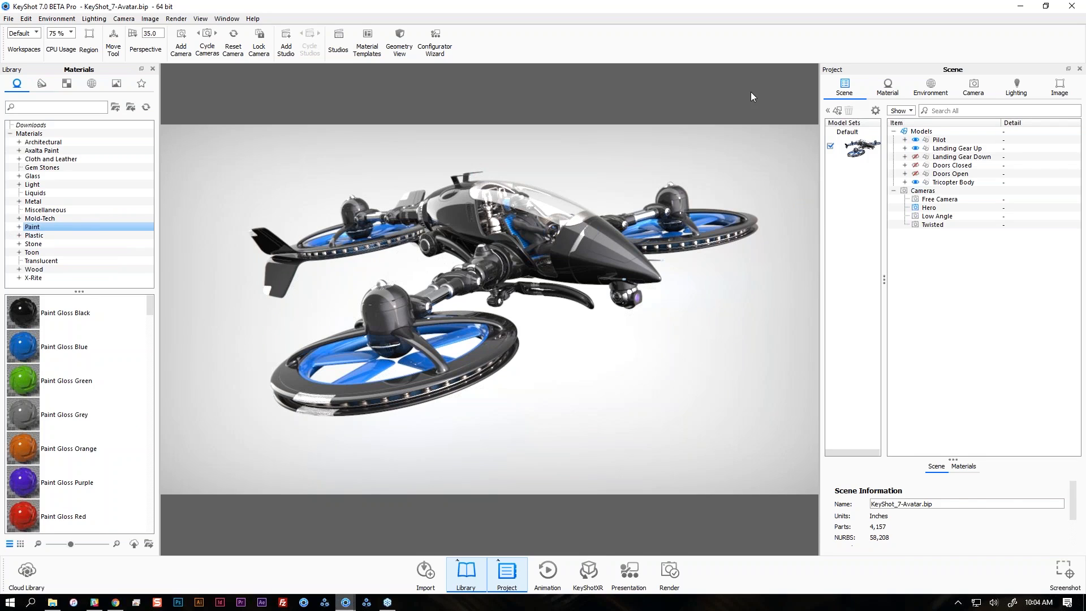
Detach the Scene tab from the Project window as a floating window and dock it beside the remaining Project tabs.
{"action": "left_click_drag", "start_coordinate": [751, 92], "coordinate": [521, 91]}
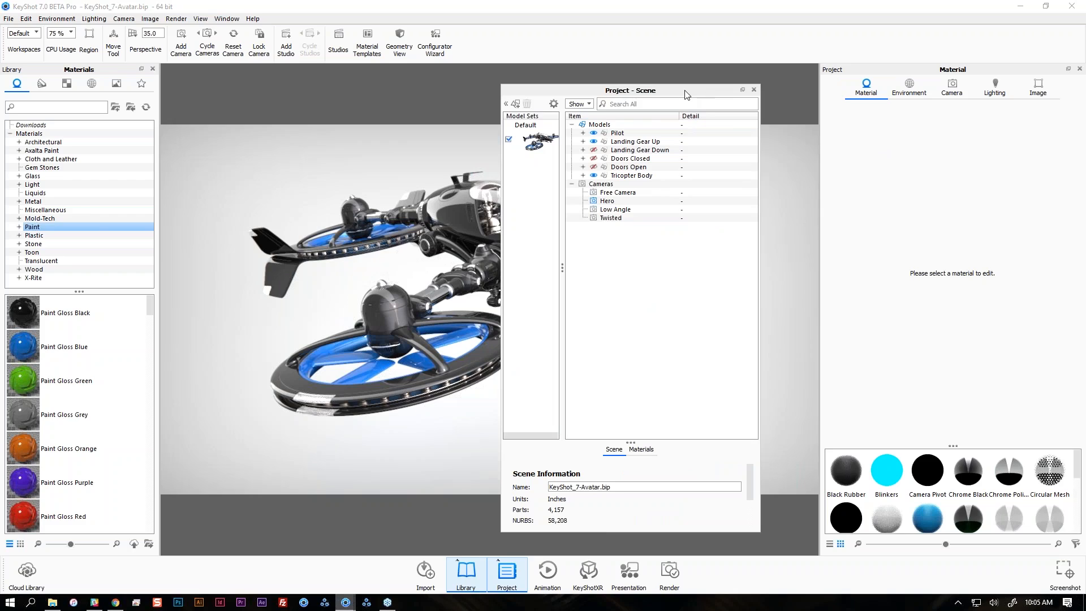
{"action": "left_click", "coordinate": [642, 143]}
{"action": "left_click", "coordinate": [641, 167]}
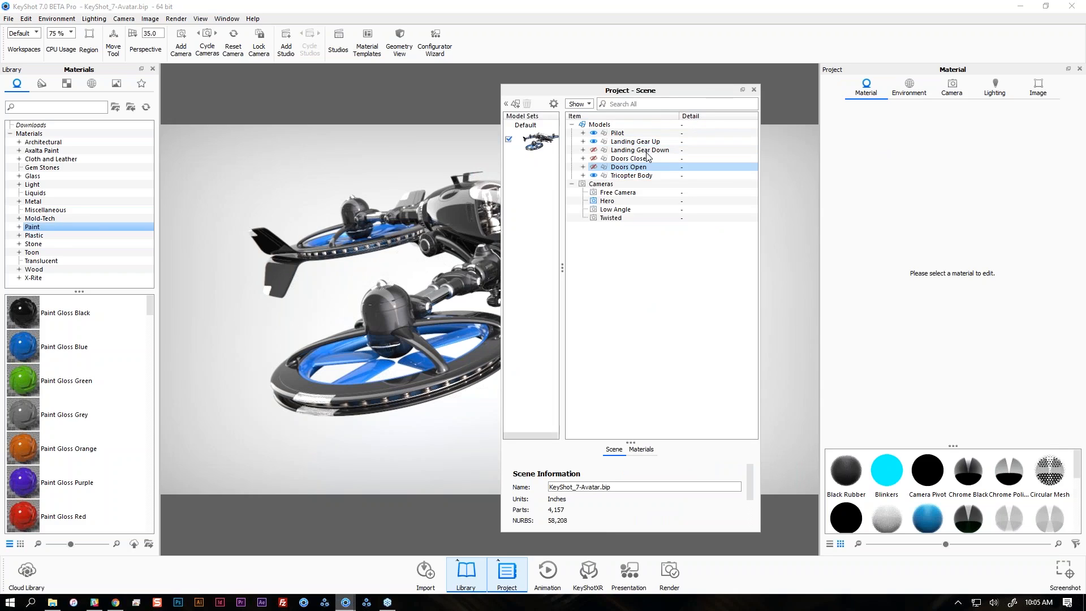
{"action": "left_click", "coordinate": [644, 142]}
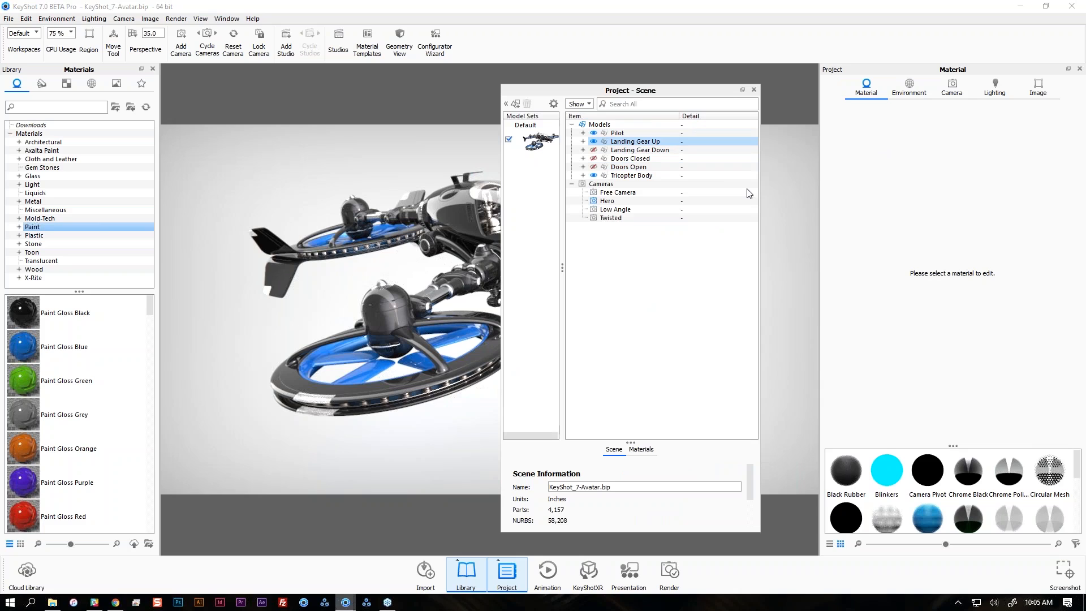
{"action": "left_click_drag", "start_coordinate": [686, 91], "coordinate": [724, 87]}
{"action": "left_click", "coordinate": [723, 83]}
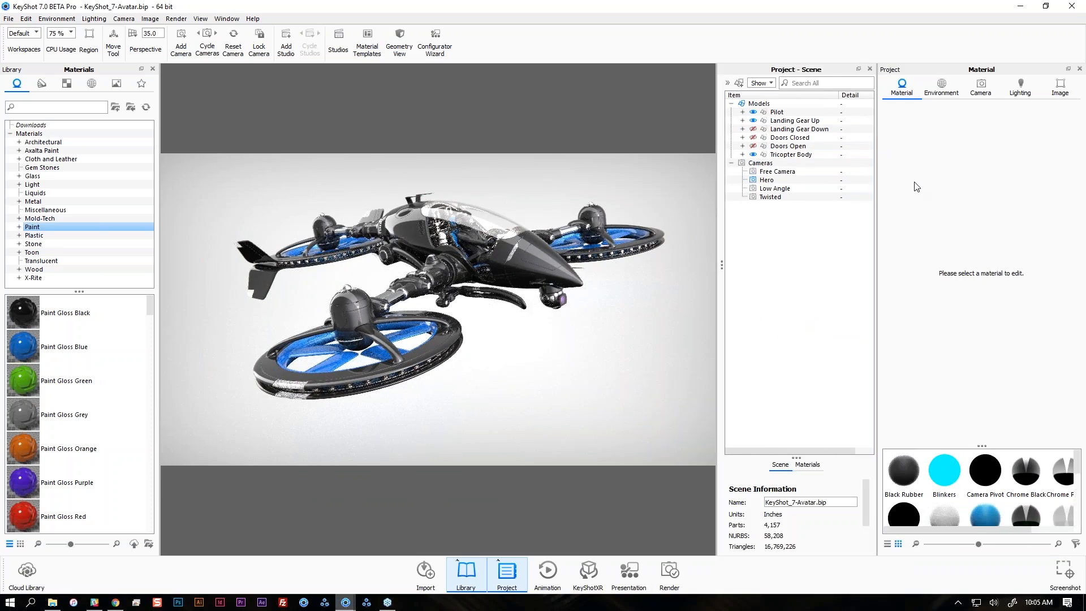
Show the camera settings and reorder the Project tabs so that Camera comes before Environment.
{"action": "left_click", "coordinate": [984, 95]}
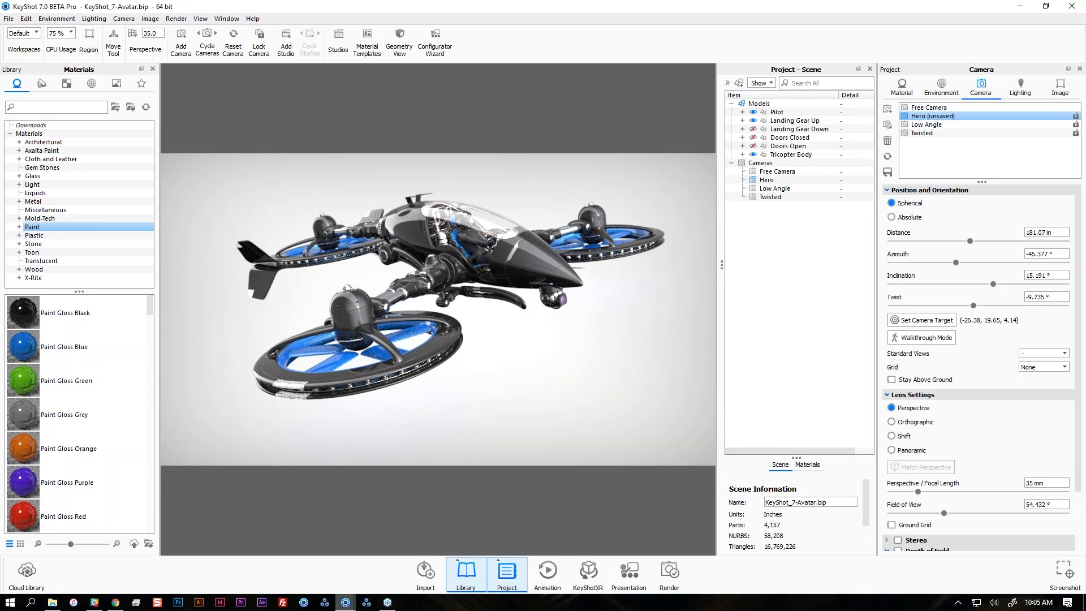
{"action": "left_click_drag", "start_coordinate": [928, 97], "coordinate": [981, 93]}
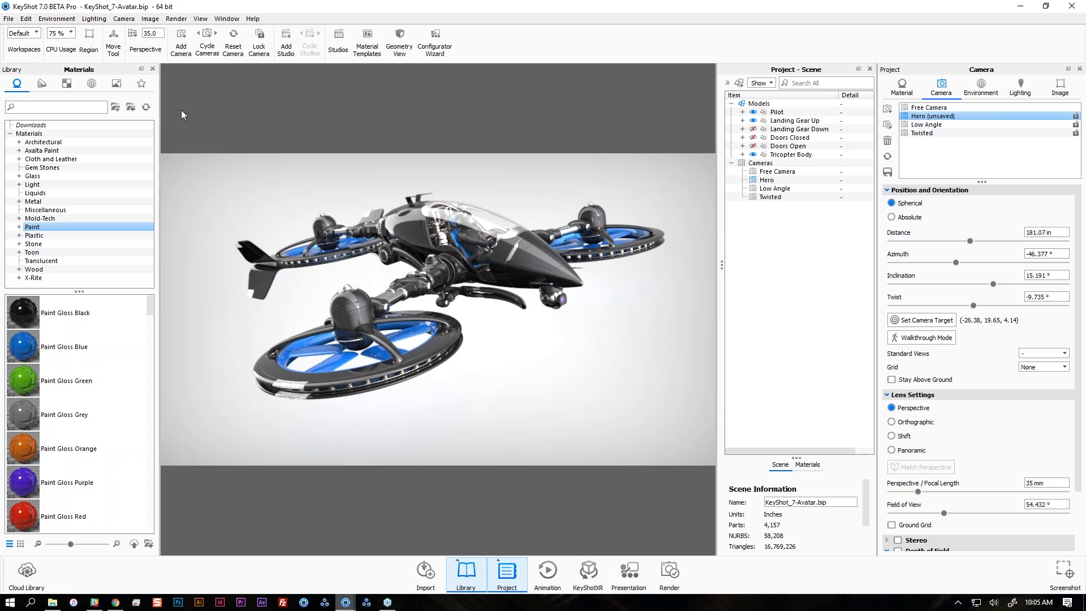
Reset the interface layout to the Default workspace and confirm the reset.
{"action": "left_click", "coordinate": [32, 35]}
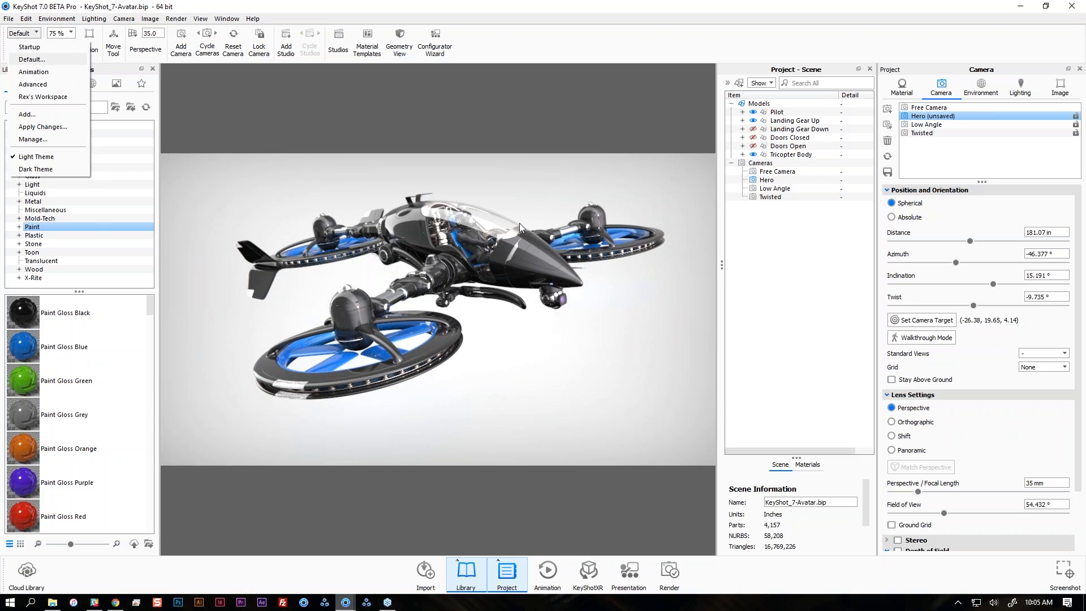
{"action": "key", "text": "Return"}
{"action": "left_click", "coordinate": [582, 317]}
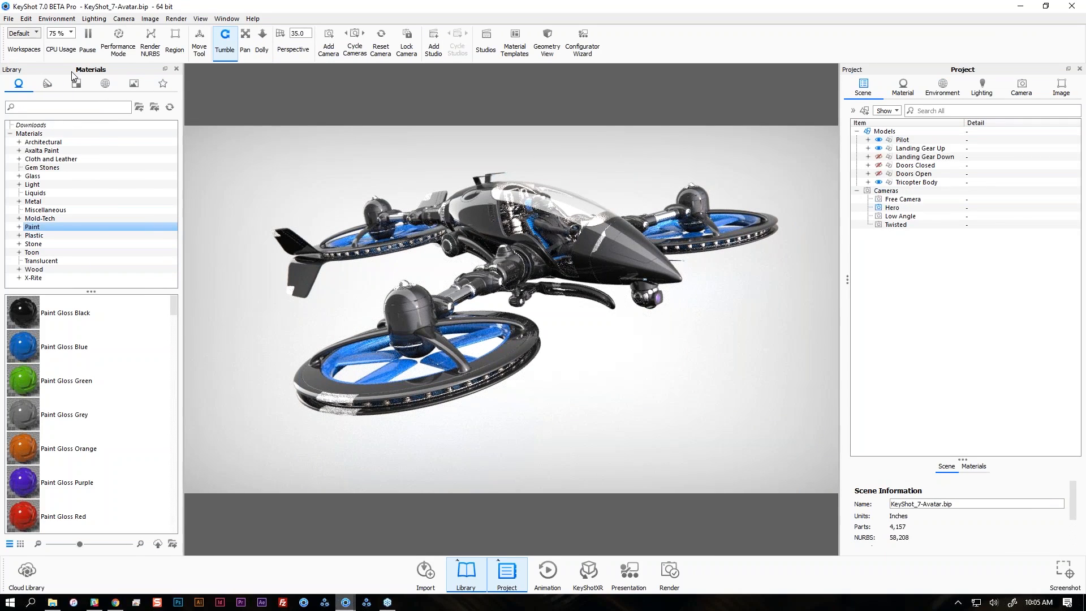
Switch the interface to the custom personal workspace and return to the Default workspace.
{"action": "left_click", "coordinate": [30, 35]}
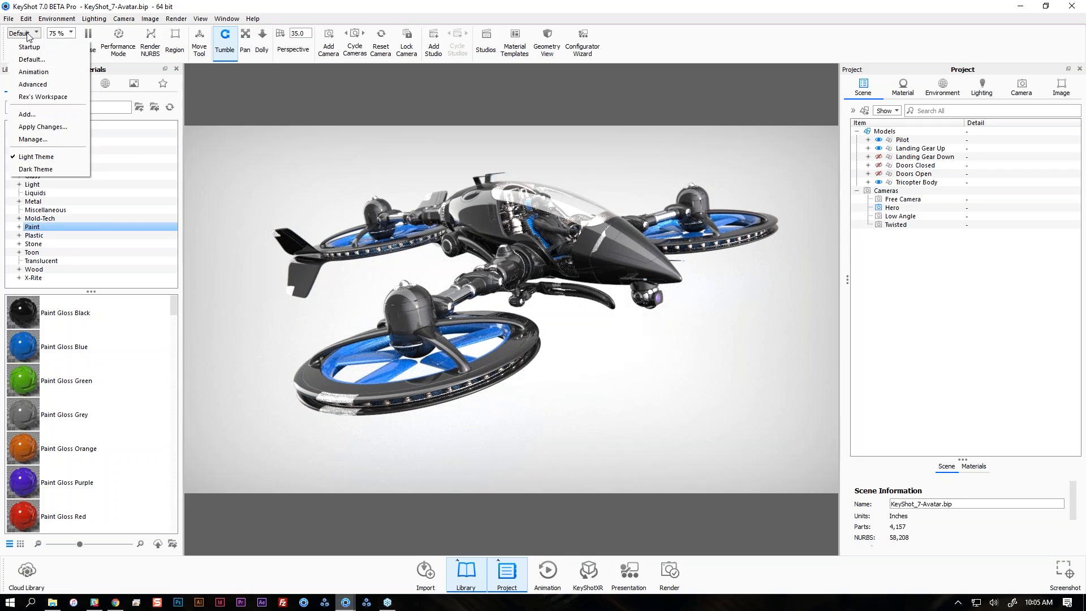
{"action": "left_click", "coordinate": [38, 97]}
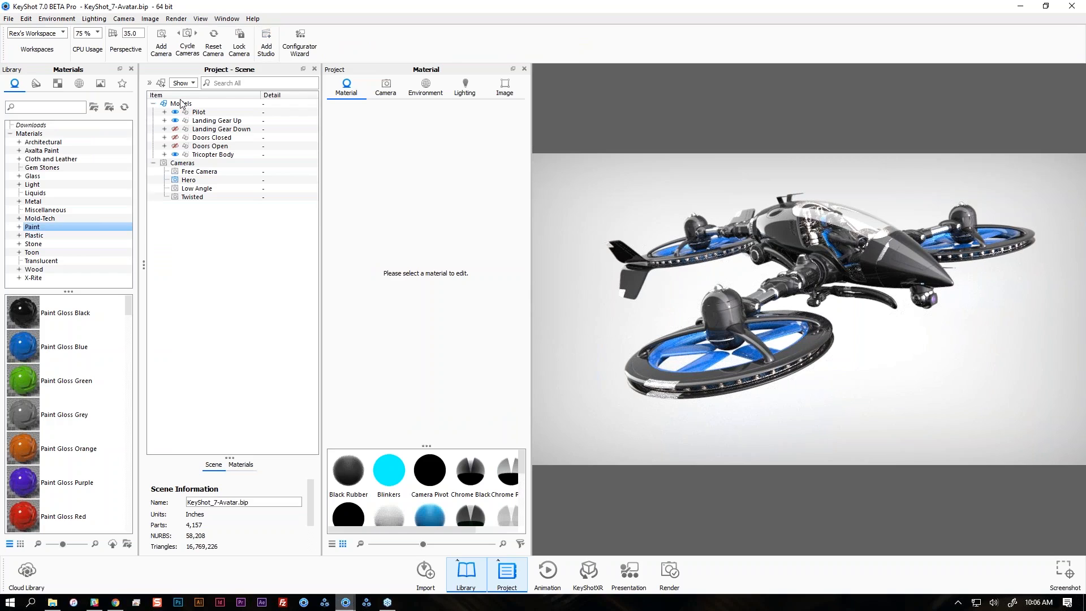
{"action": "left_click", "coordinate": [214, 154]}
{"action": "left_click", "coordinate": [49, 33]}
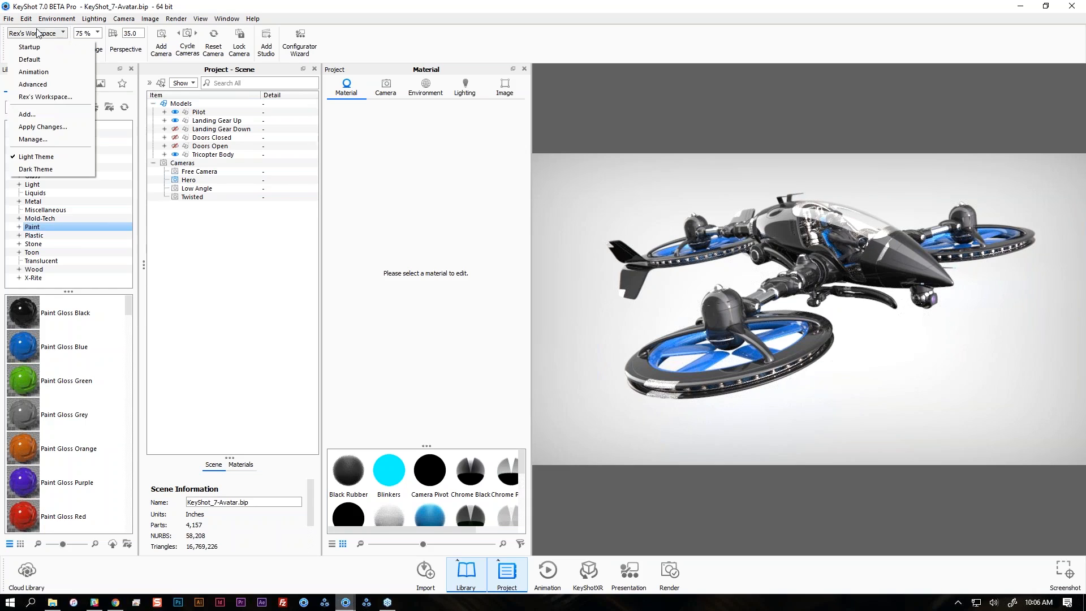
{"action": "left_click", "coordinate": [34, 59]}
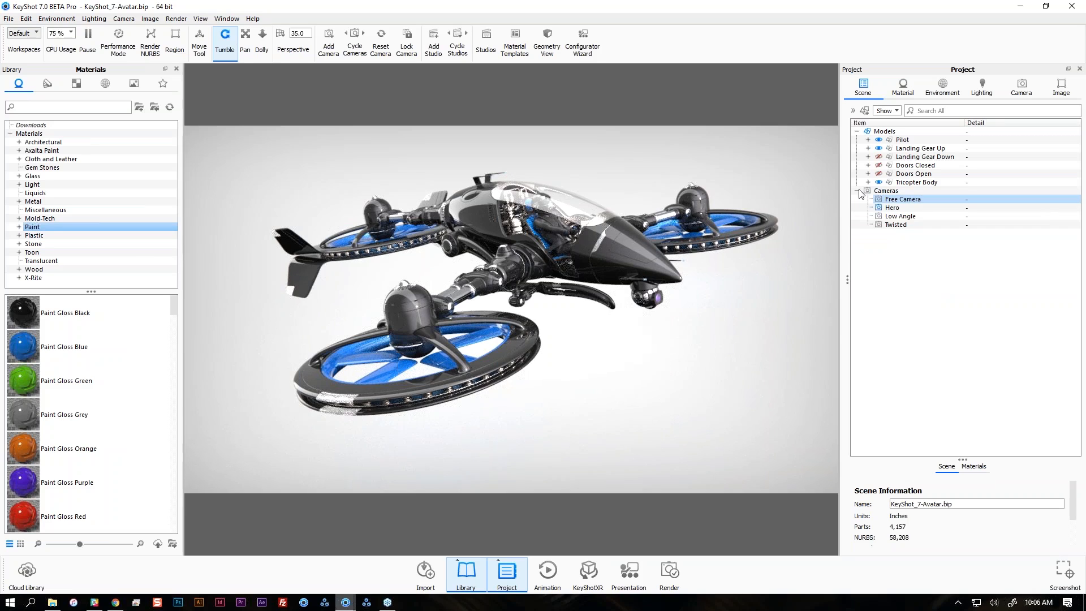
Expand the Pilot model, its subgroup and the Tricopter Body model in the scene tree.
{"action": "left_click", "coordinate": [868, 140]}
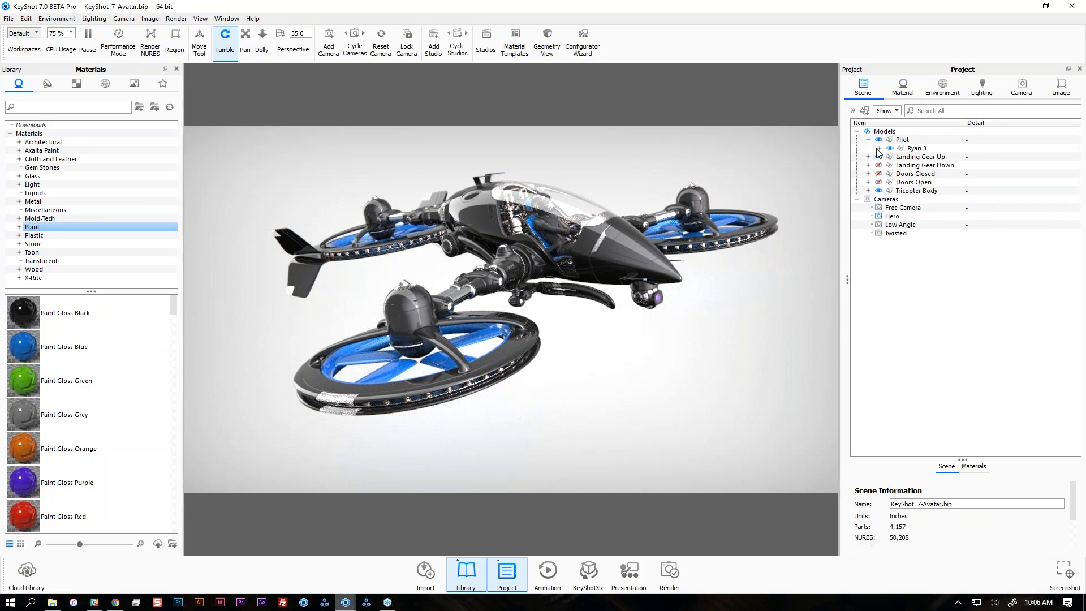
{"action": "left_click", "coordinate": [879, 149]}
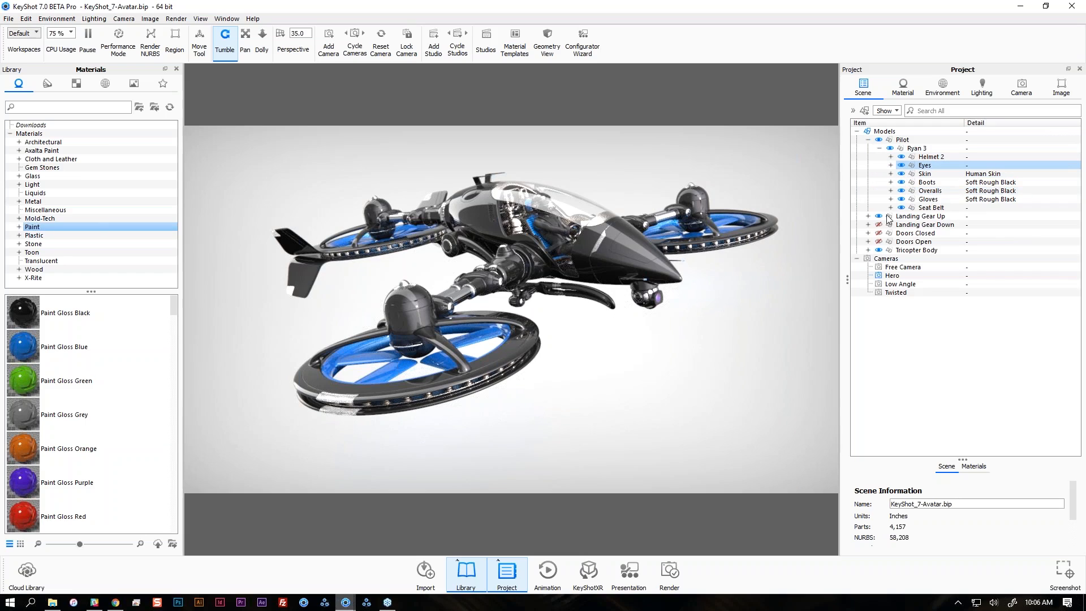
{"action": "left_click", "coordinate": [868, 250]}
Hide Drive Station 2 under Tricopter Body, show it again and collapse the Tricopter Body group.
{"action": "left_click", "coordinate": [890, 258]}
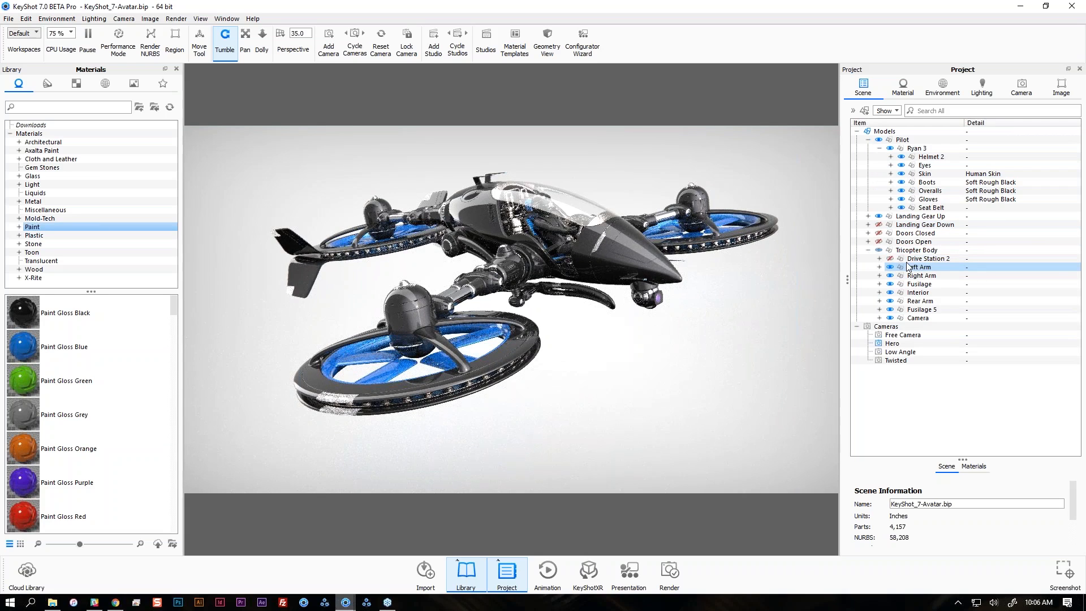
{"action": "left_click", "coordinate": [882, 251]}
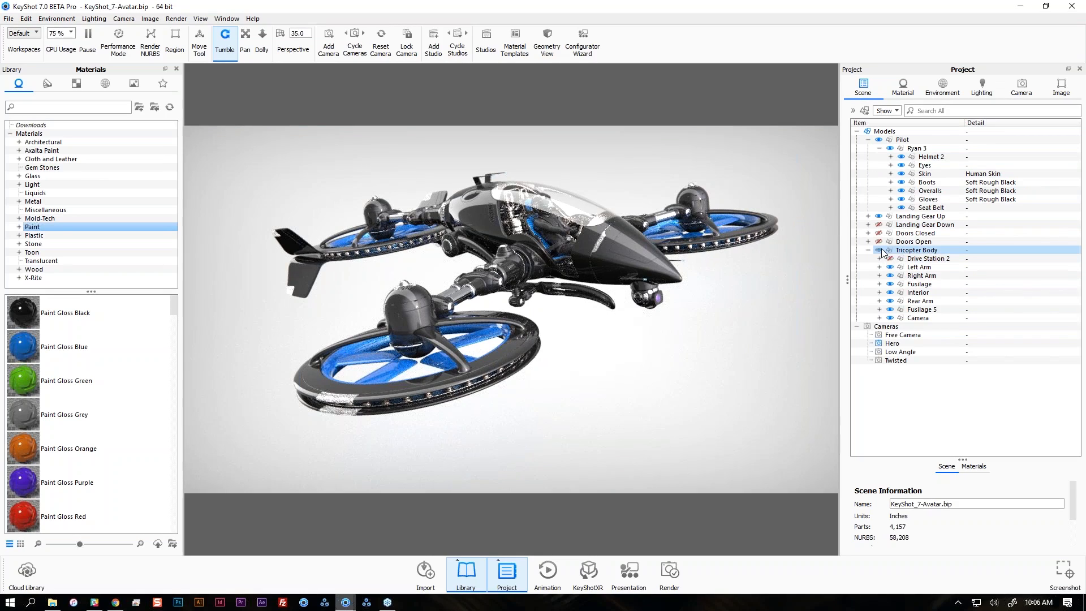
{"action": "left_click", "coordinate": [883, 259]}
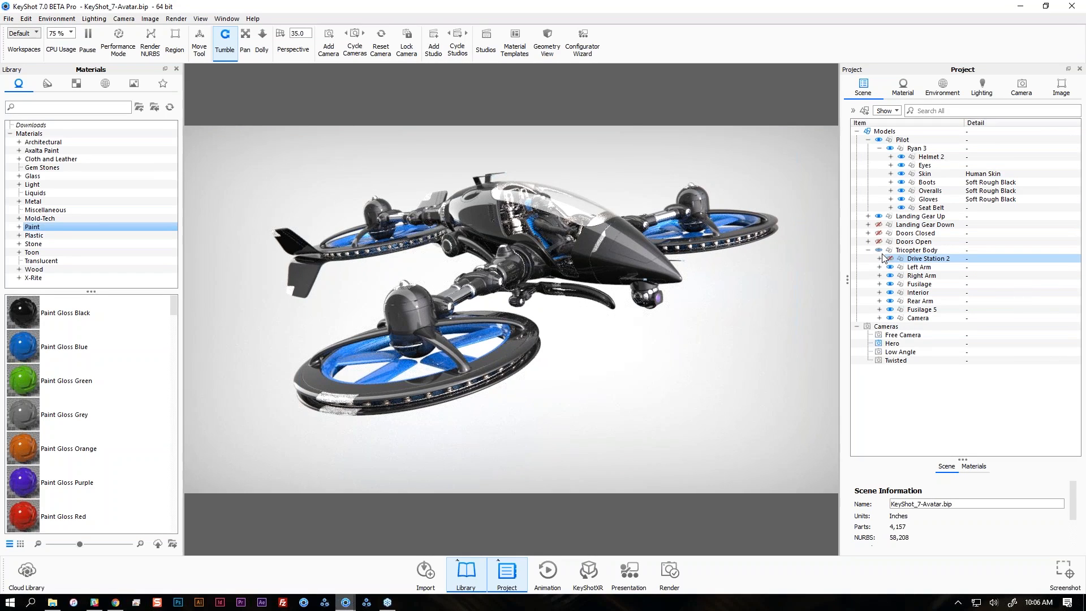
{"action": "left_click", "coordinate": [876, 251]}
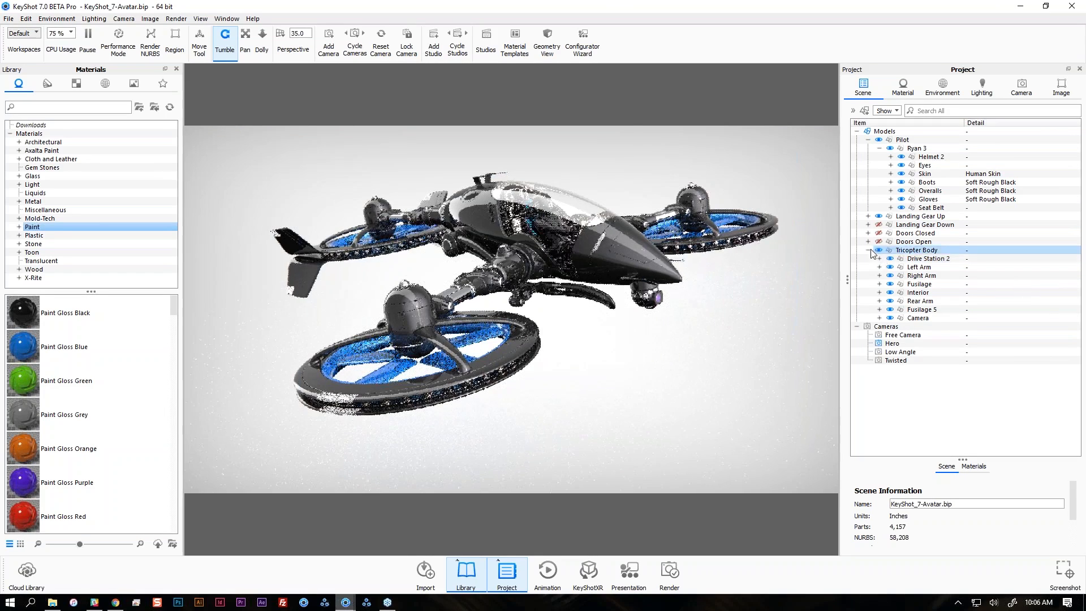
Expand the pilot's Helmet 2 and its Main group, and preview the thumbnails of the individual Main parts.
{"action": "left_click", "coordinate": [891, 157]}
{"action": "left_click", "coordinate": [902, 165]}
{"action": "left_click", "coordinate": [938, 165]}
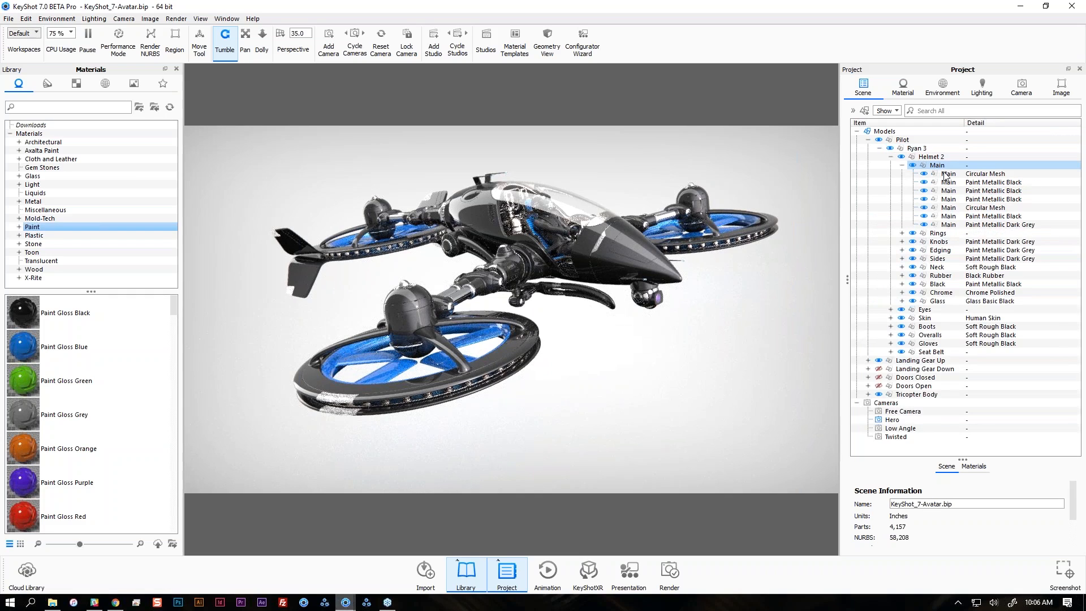
{"action": "left_click", "coordinate": [944, 174]}
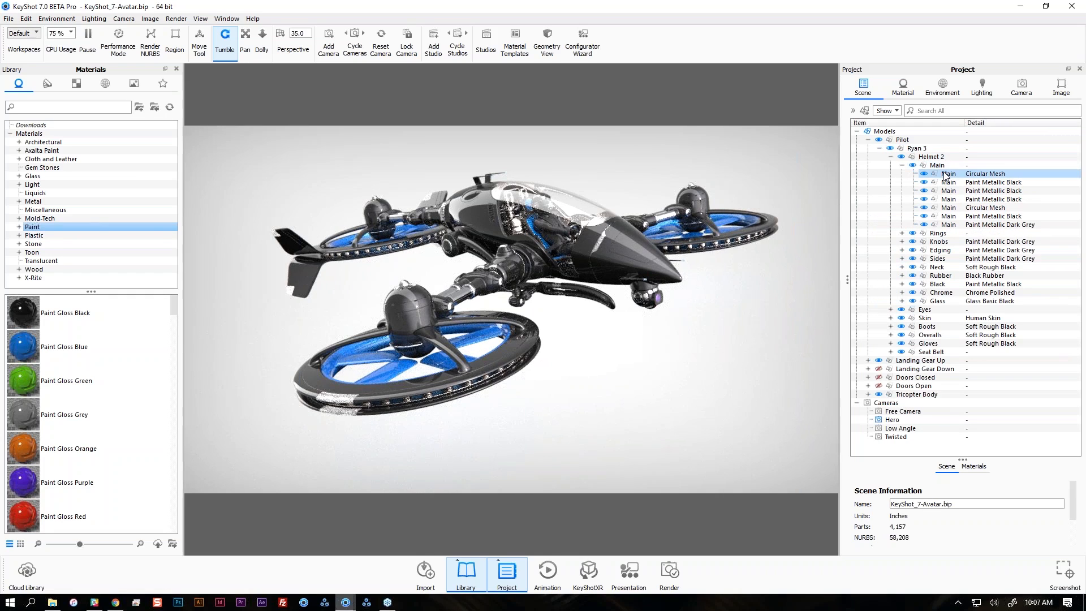
{"action": "left_click", "coordinate": [944, 182]}
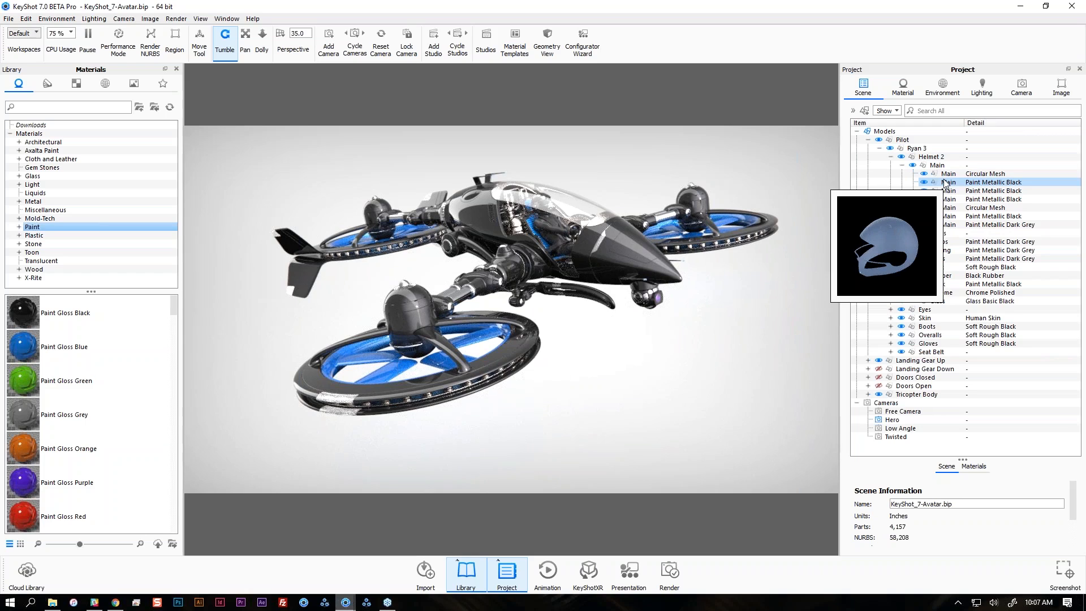
{"action": "left_click", "coordinate": [948, 192]}
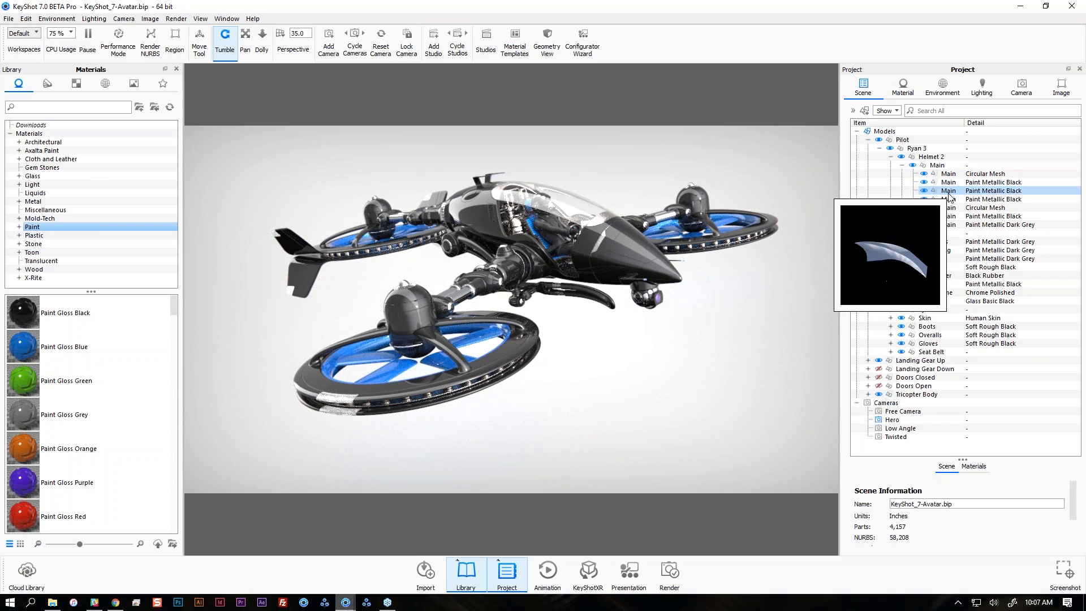
{"action": "left_click", "coordinate": [949, 199]}
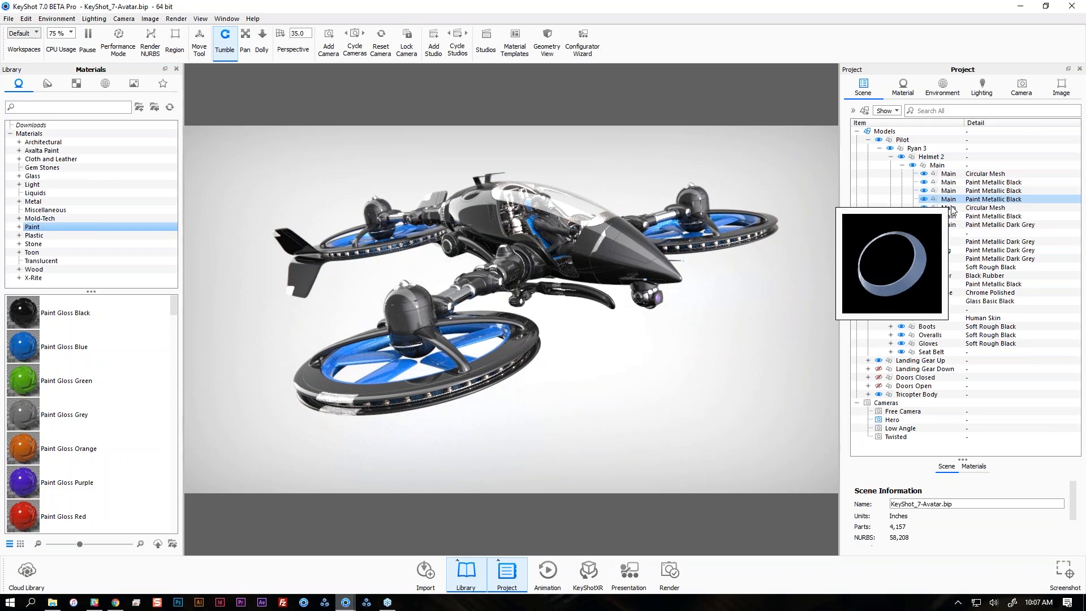
{"action": "left_click", "coordinate": [951, 207]}
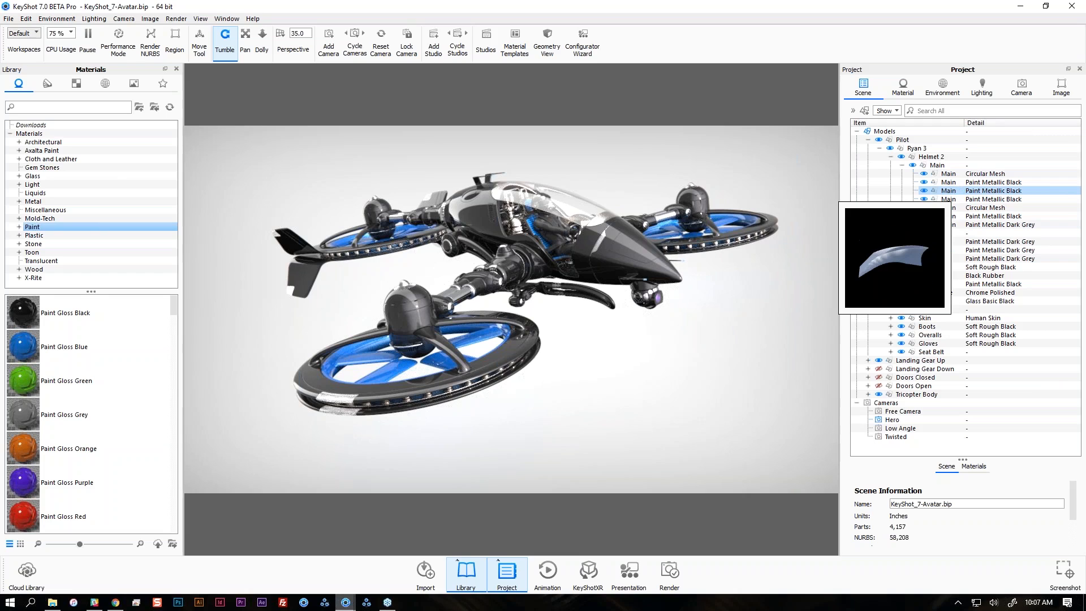
View the properties of the helmet's Black part, followed by the project's Environment and Camera settings.
{"action": "left_click", "coordinate": [628, 250]}
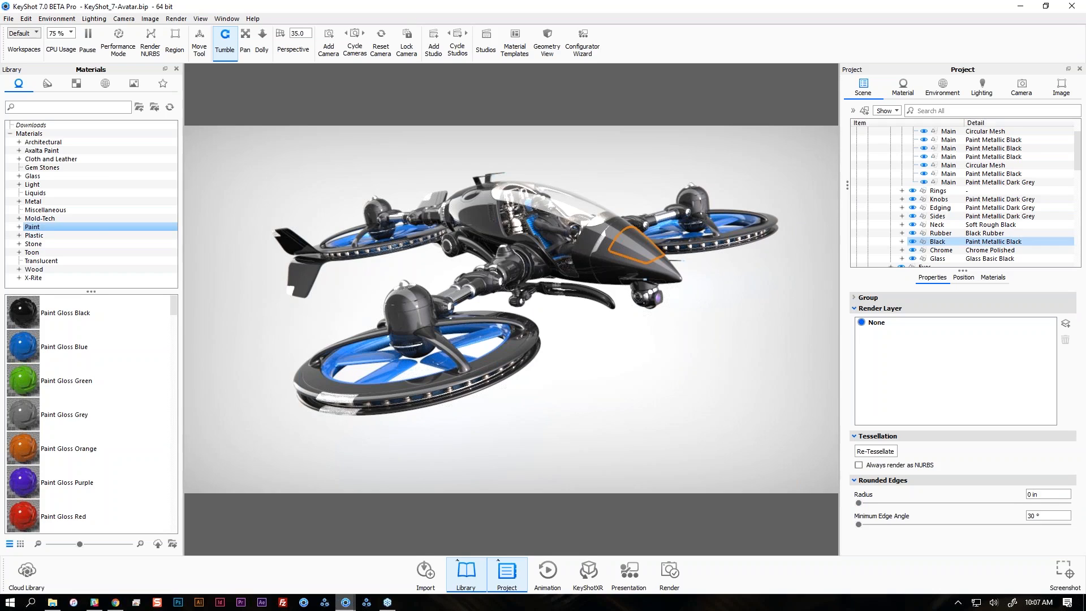
{"action": "left_click", "coordinate": [933, 92]}
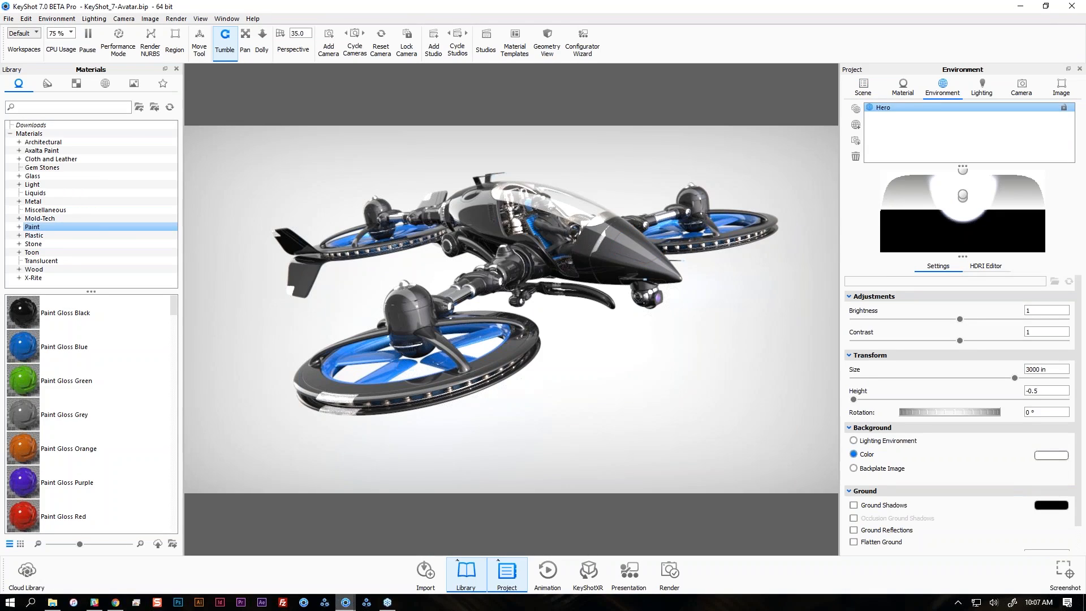
{"action": "left_click", "coordinate": [1020, 87]}
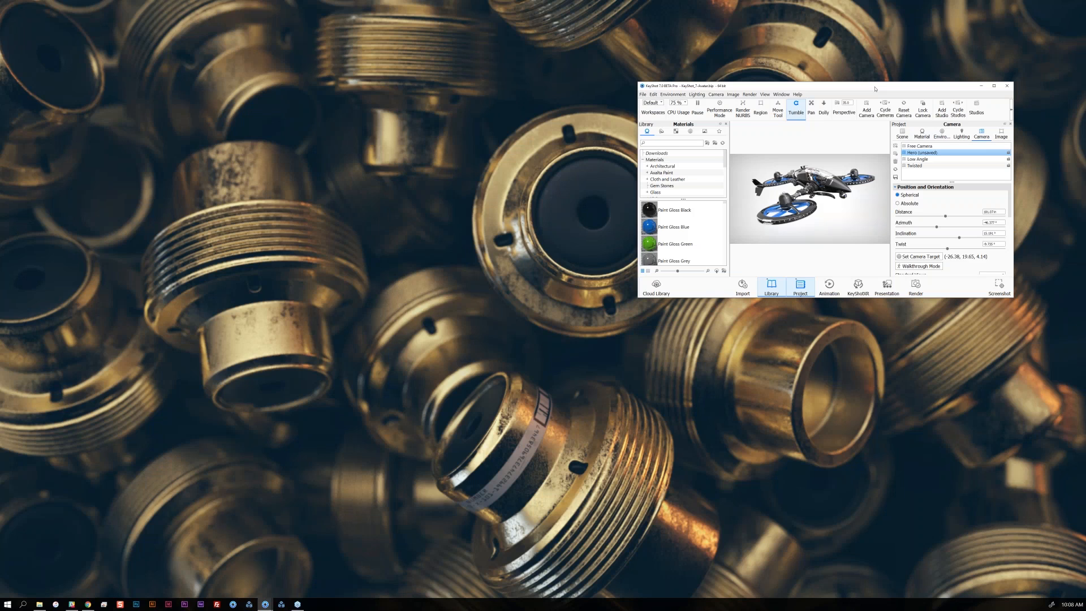
Move the restored application window around the desktop and maximize it to fill the screen.
{"action": "left_click_drag", "start_coordinate": [874, 89], "coordinate": [784, 90]}
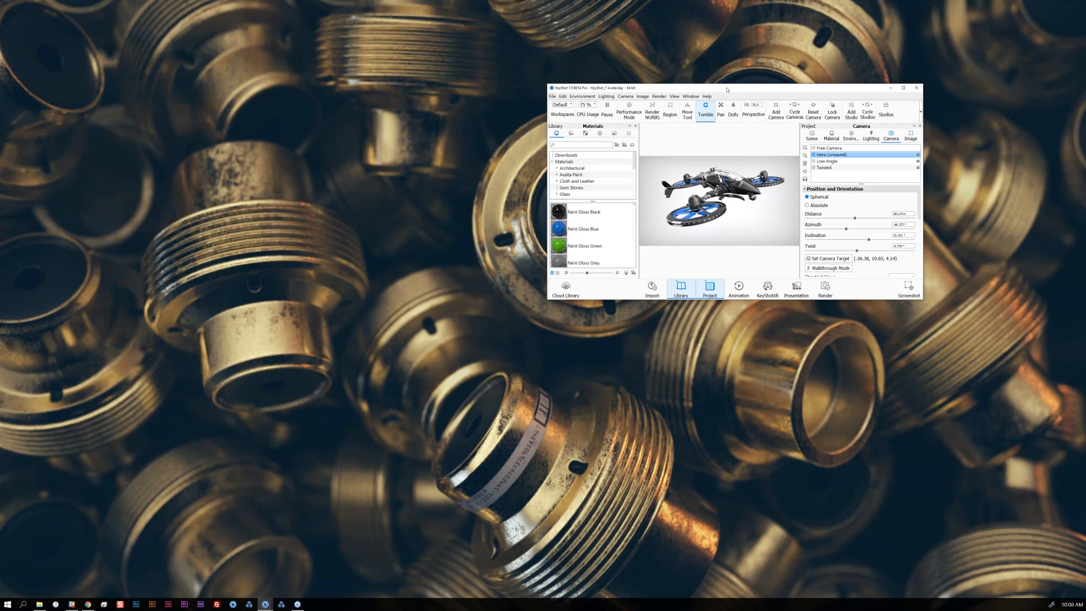
{"action": "left_click_drag", "start_coordinate": [740, 81], "coordinate": [745, 79]}
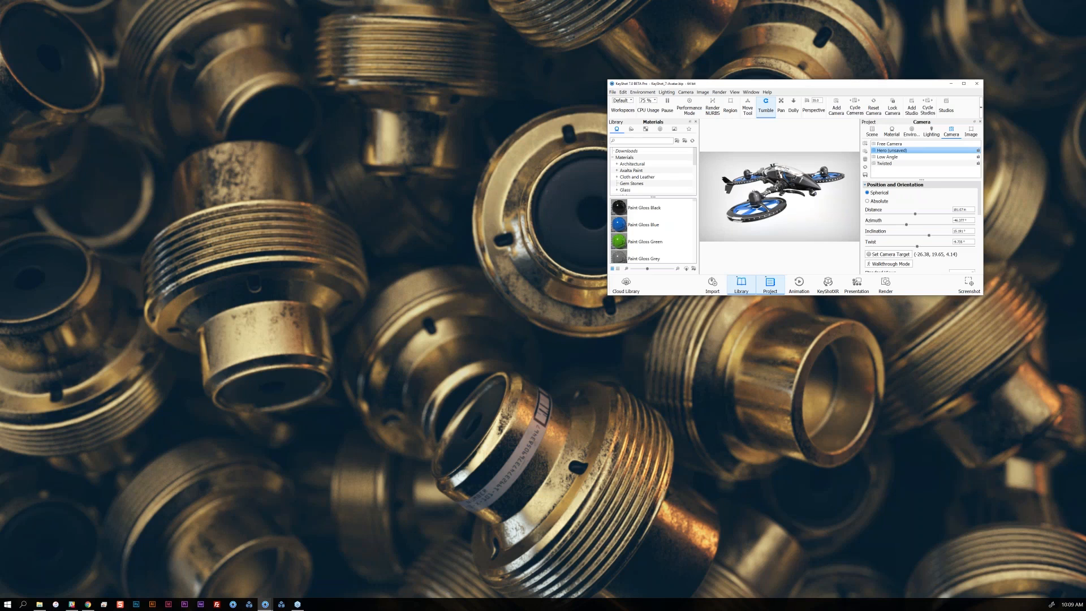
{"action": "key", "text": "super+d"}
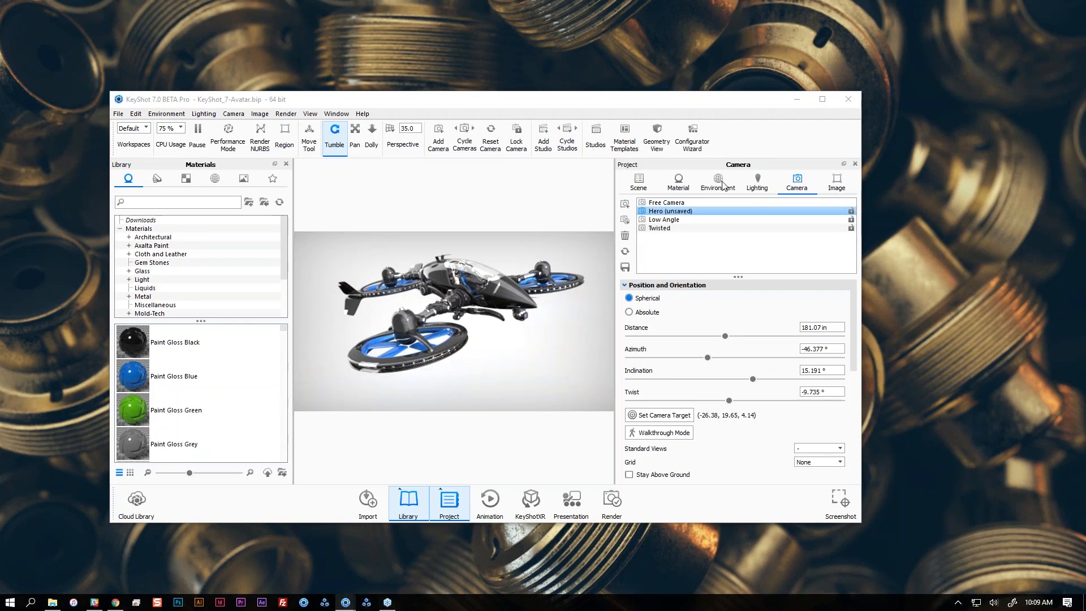
{"action": "left_click", "coordinate": [823, 103]}
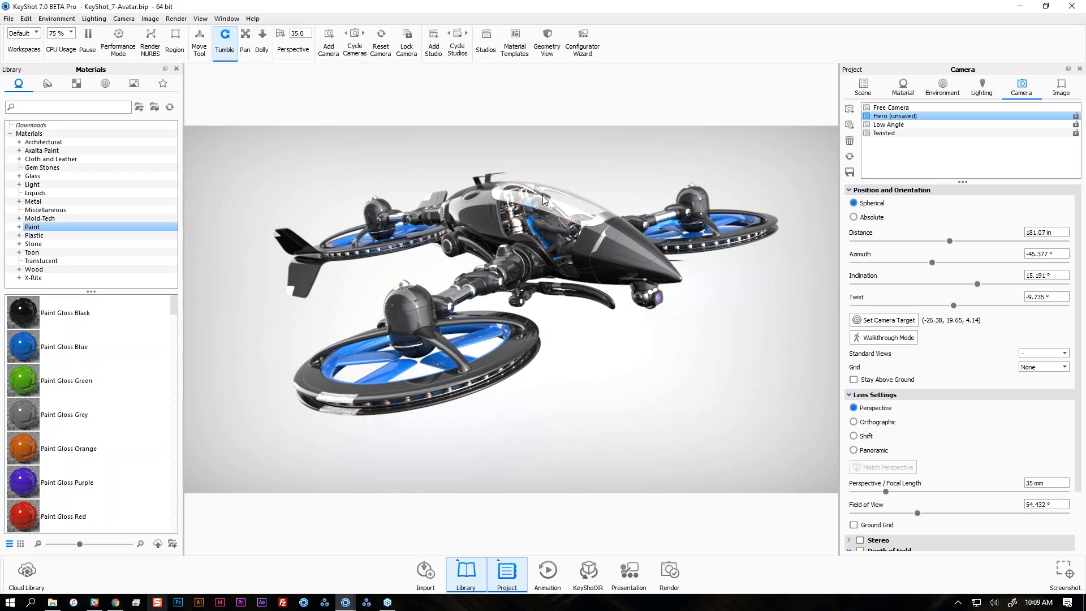
Activate the Move Tool on the tricopter's cockpit area and cancel it.
{"action": "key", "text": "ctrl+d"}
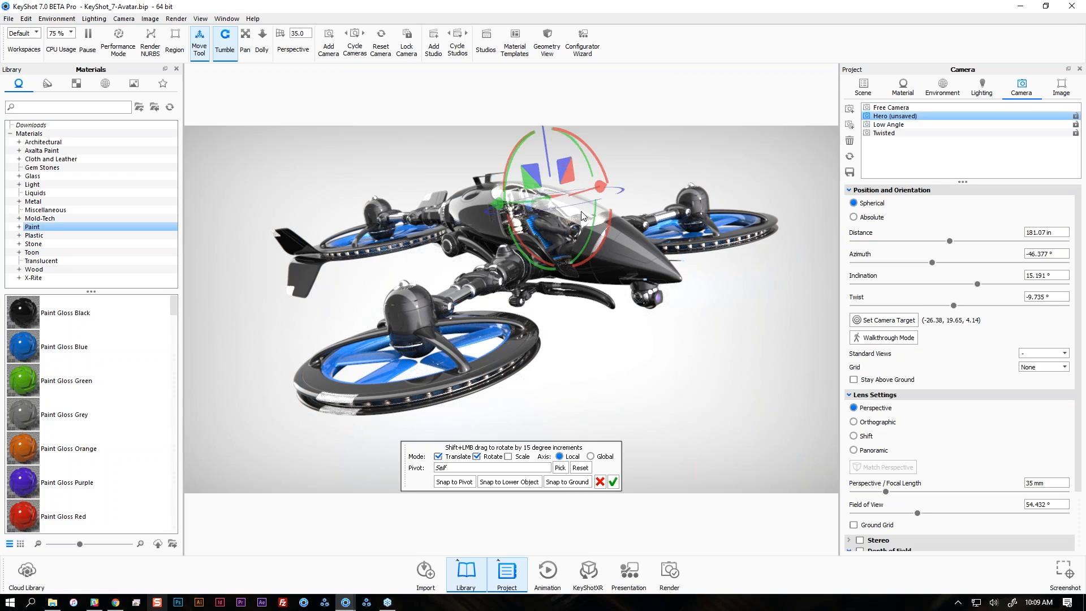
{"action": "key", "text": "Escape"}
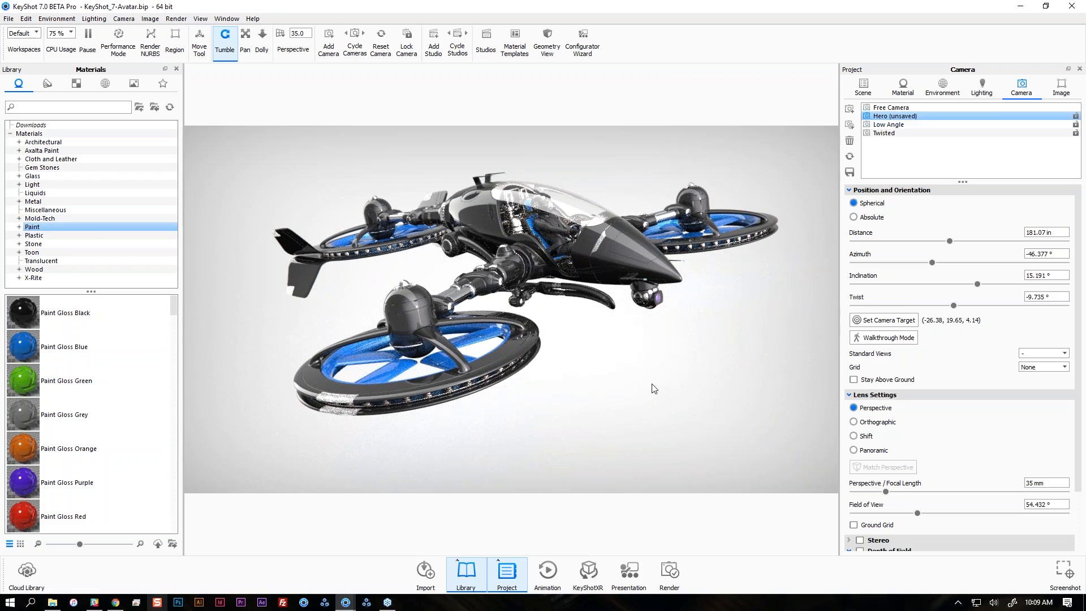
Show the Hotkeys overview and open its detailed setup in Preferences to review the assigned hotkeys.
{"action": "key", "text": "k"}
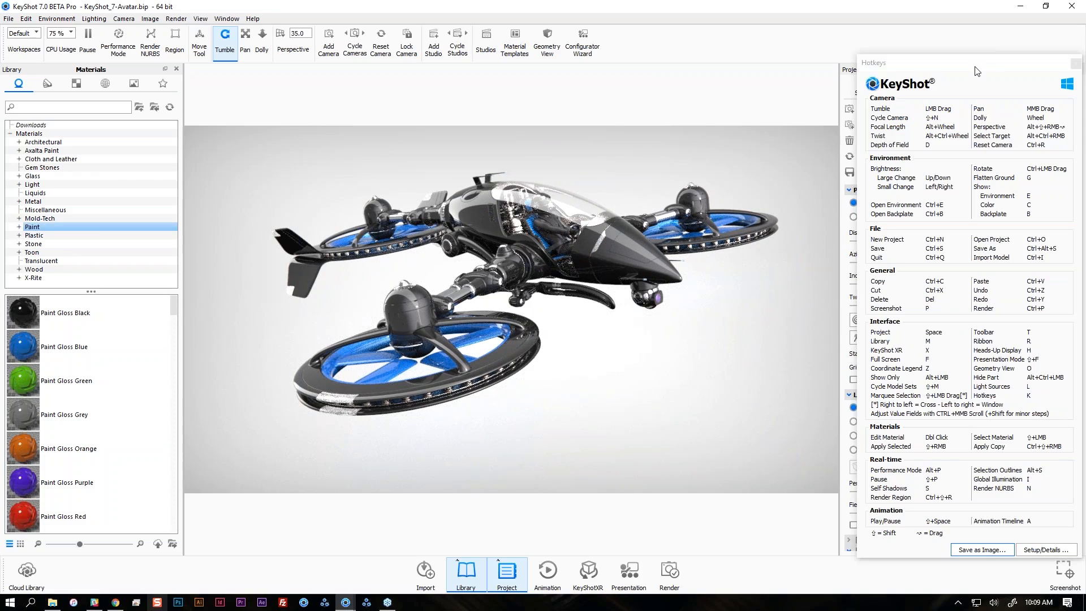
{"action": "left_click_drag", "start_coordinate": [960, 67], "coordinate": [945, 62]}
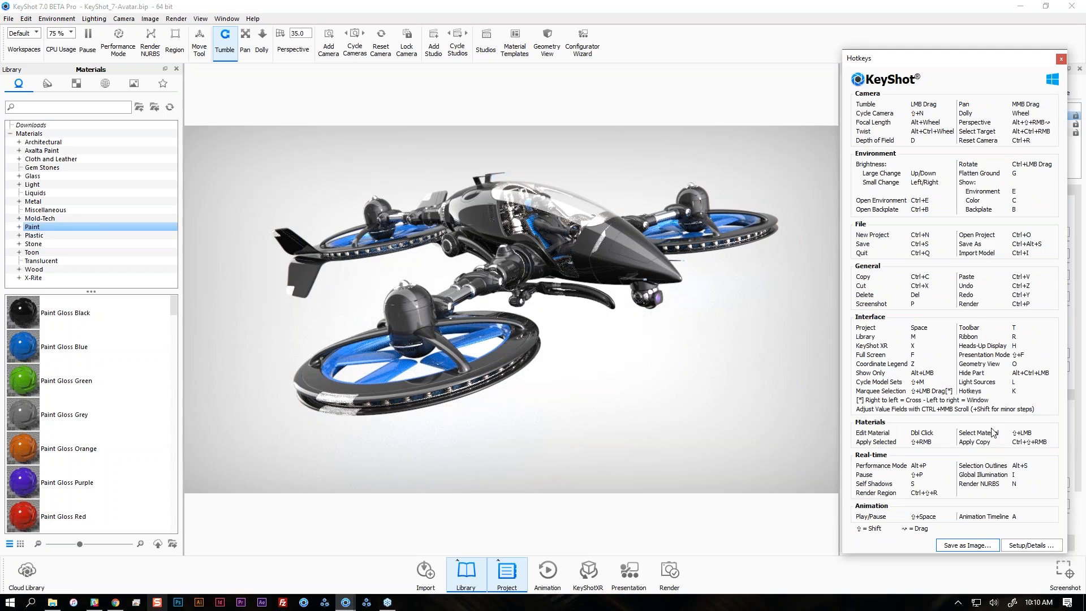
{"action": "left_click", "coordinate": [1026, 549]}
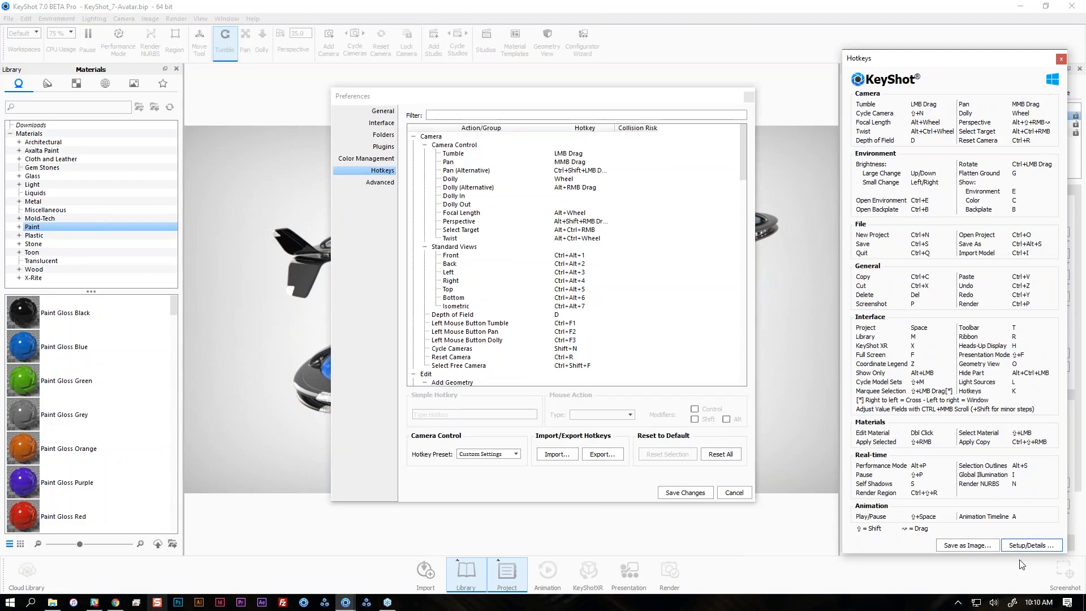
{"action": "left_click_drag", "start_coordinate": [746, 146], "coordinate": [705, 170]}
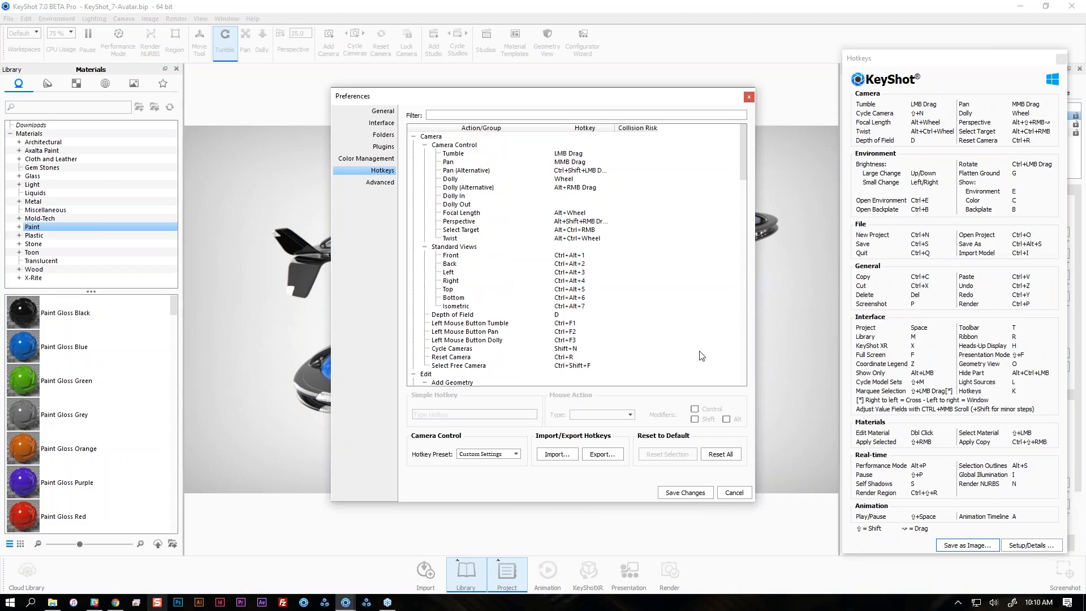
Review the available camera control hotkey presets, cancel the Preferences and close the Hotkeys overview.
{"action": "left_click", "coordinate": [499, 456]}
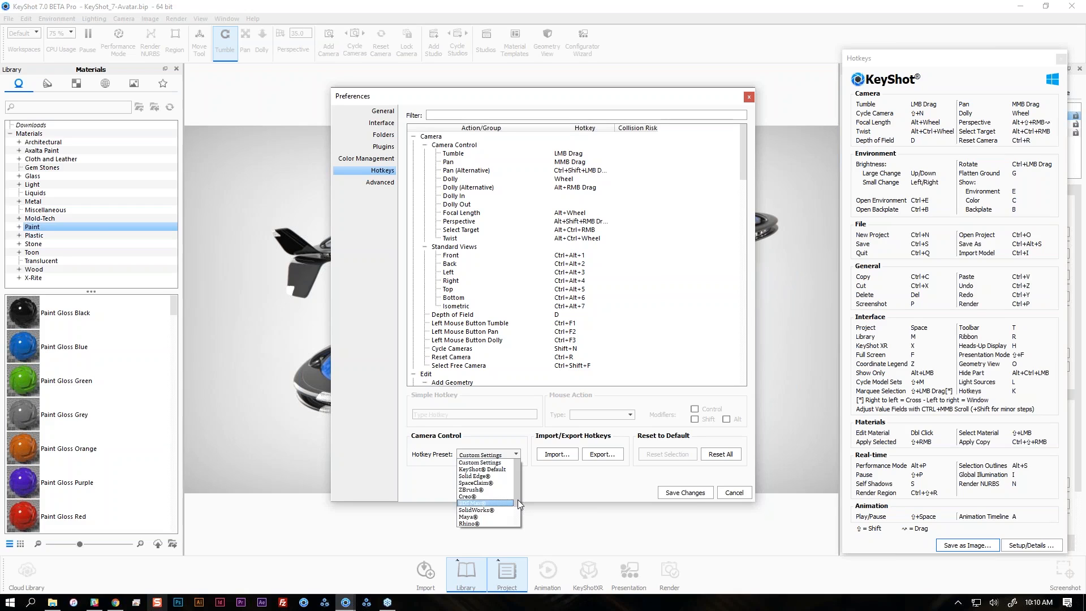
{"action": "left_click", "coordinate": [576, 486]}
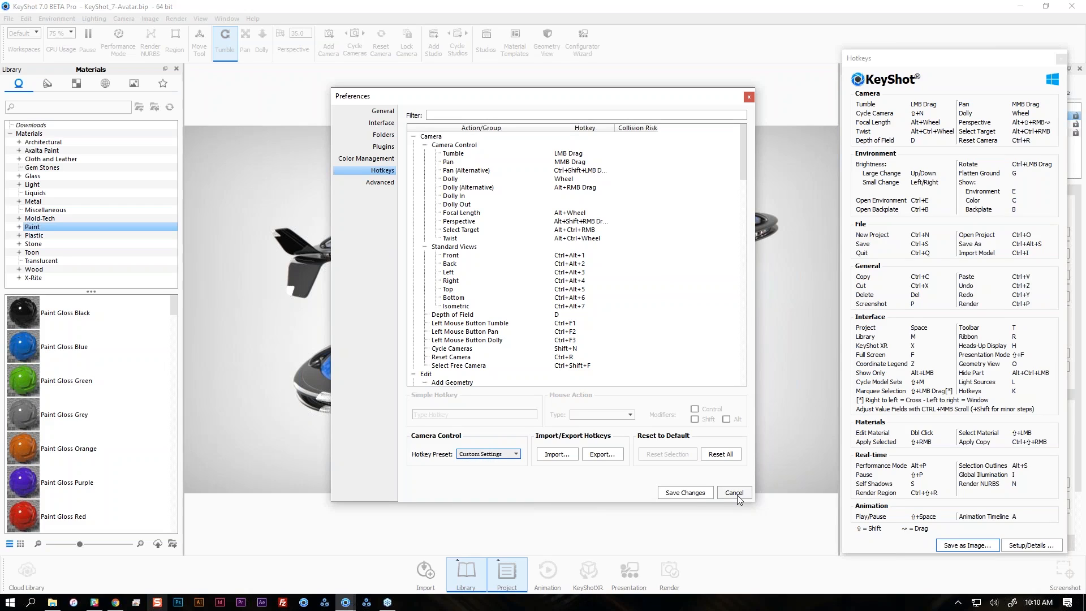
{"action": "left_click", "coordinate": [734, 493]}
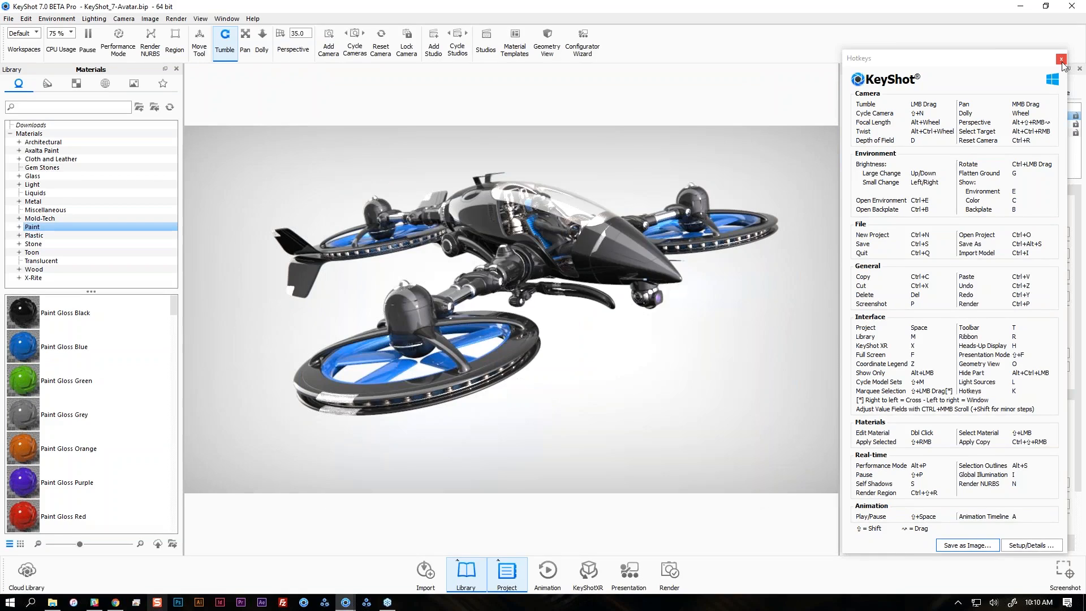
{"action": "left_click", "coordinate": [1061, 60]}
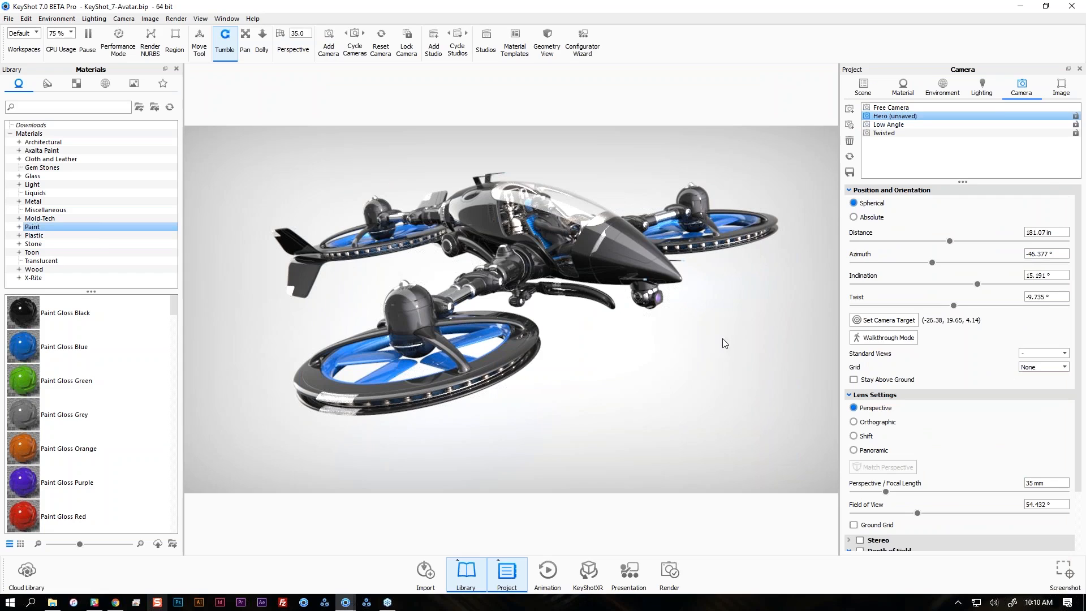
Pan and tumble the camera around the tricopter to demonstrate real-time camera navigation.
{"action": "middle_click_drag", "start_coordinate": [697, 327], "coordinate": [683, 340]}
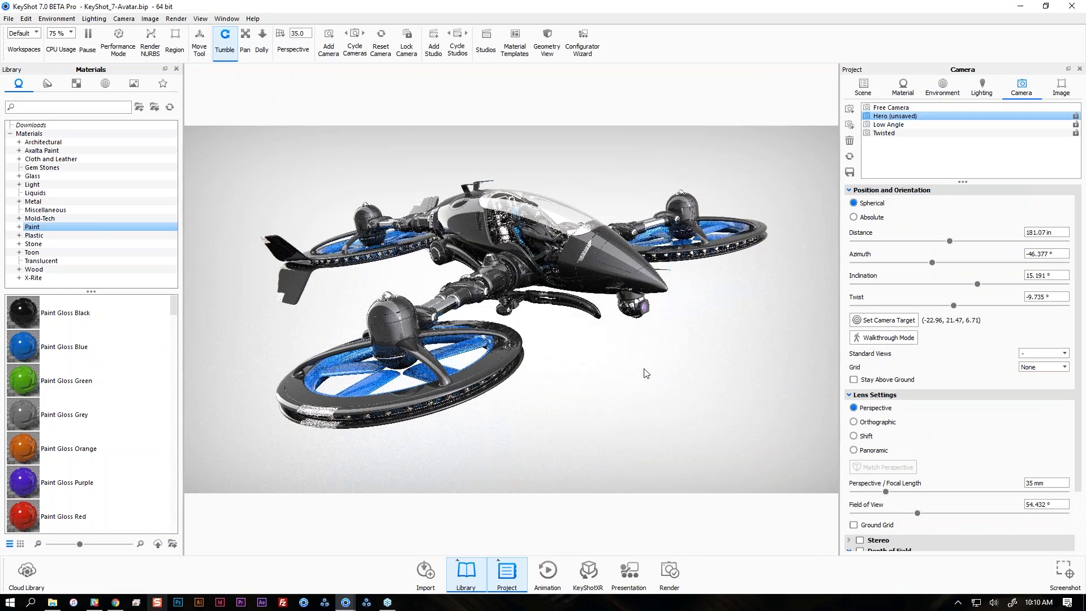
{"action": "middle_click_drag", "start_coordinate": [646, 373], "coordinate": [637, 368]}
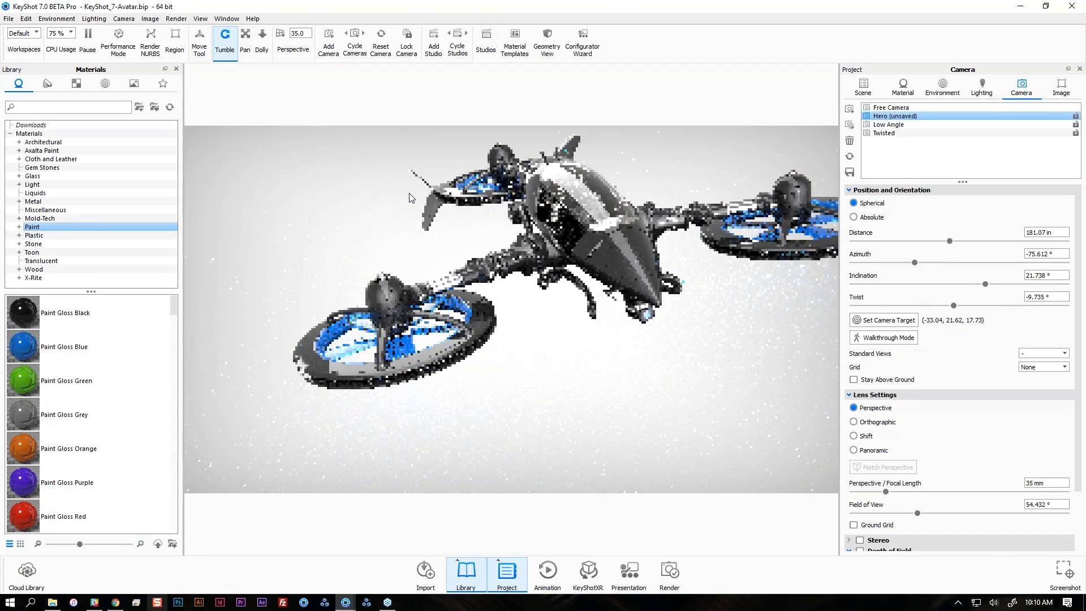
{"action": "left_click_drag", "start_coordinate": [409, 192], "coordinate": [385, 188]}
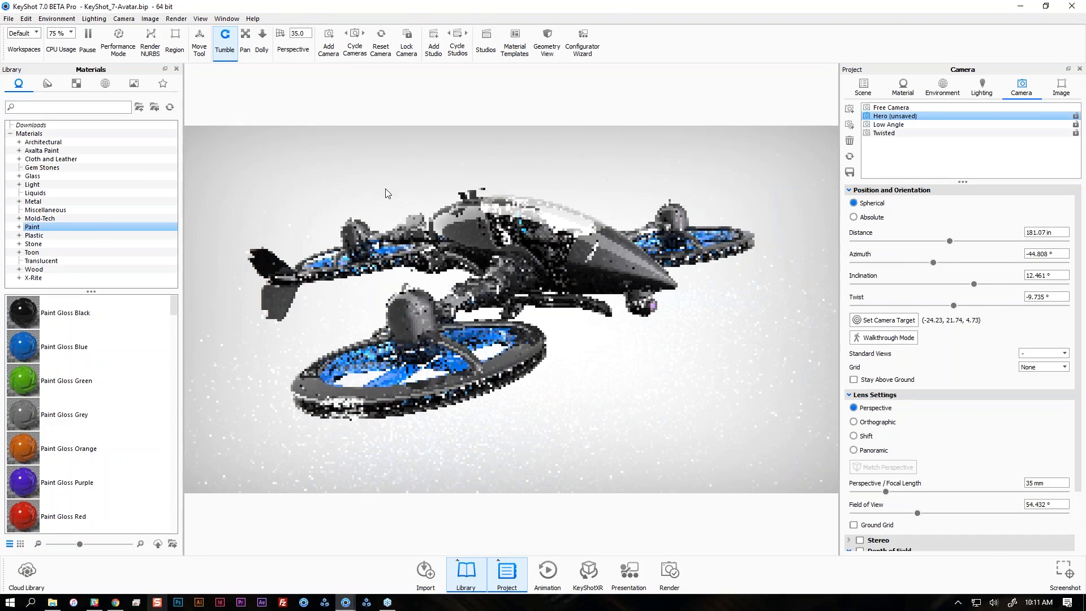
Limit the CPU usage to 4% (2 cores) and try camera navigation with Adaptive Performance Mode enabled.
{"action": "left_click", "coordinate": [62, 33]}
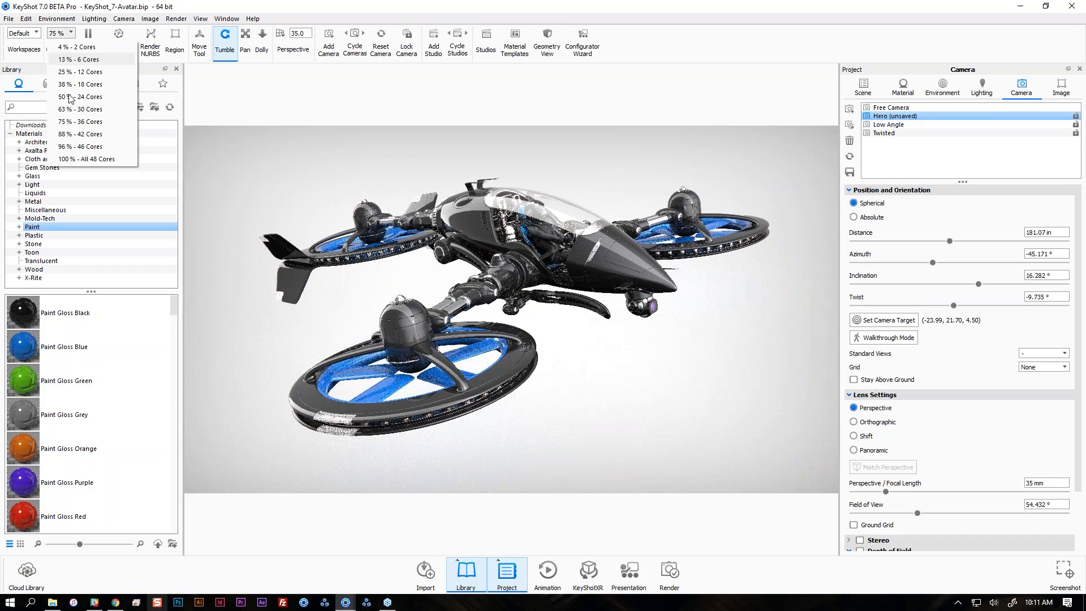
{"action": "left_click", "coordinate": [91, 48]}
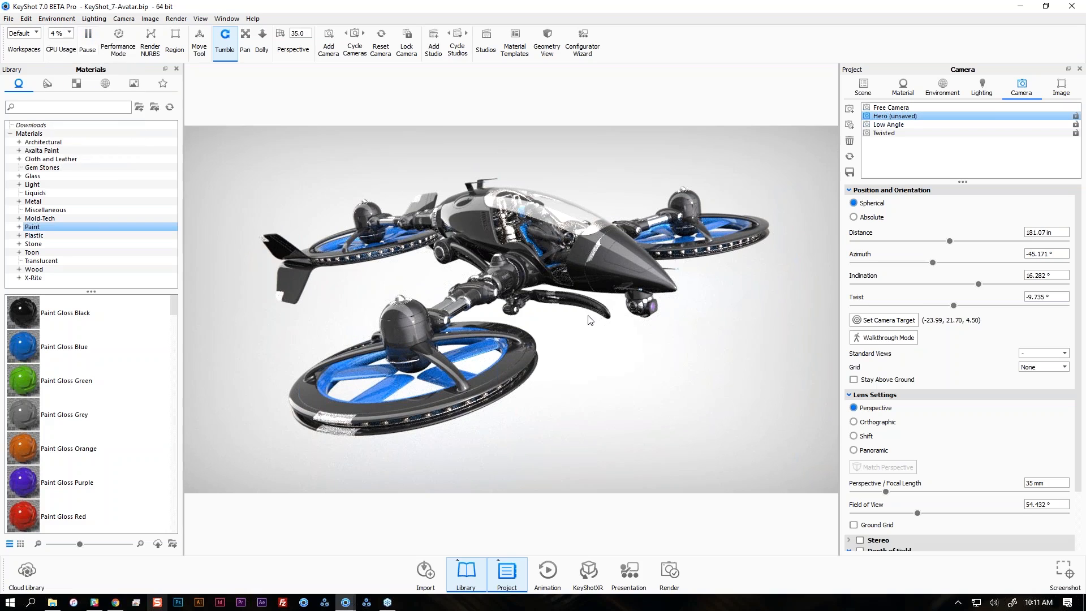
{"action": "left_click_drag", "start_coordinate": [582, 355], "coordinate": [554, 304]}
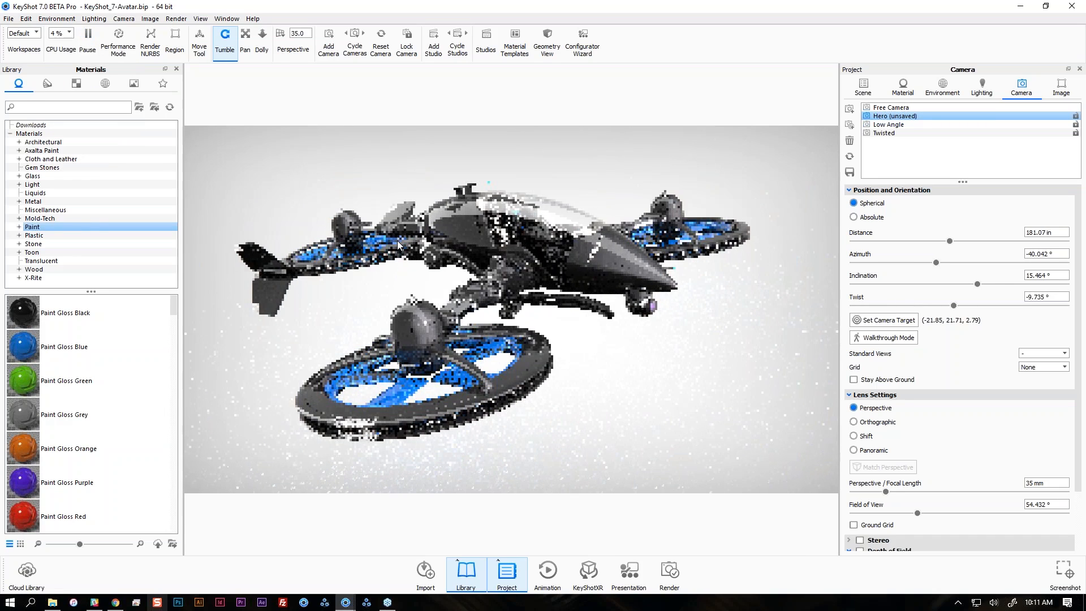
{"action": "left_click", "coordinate": [121, 20]}
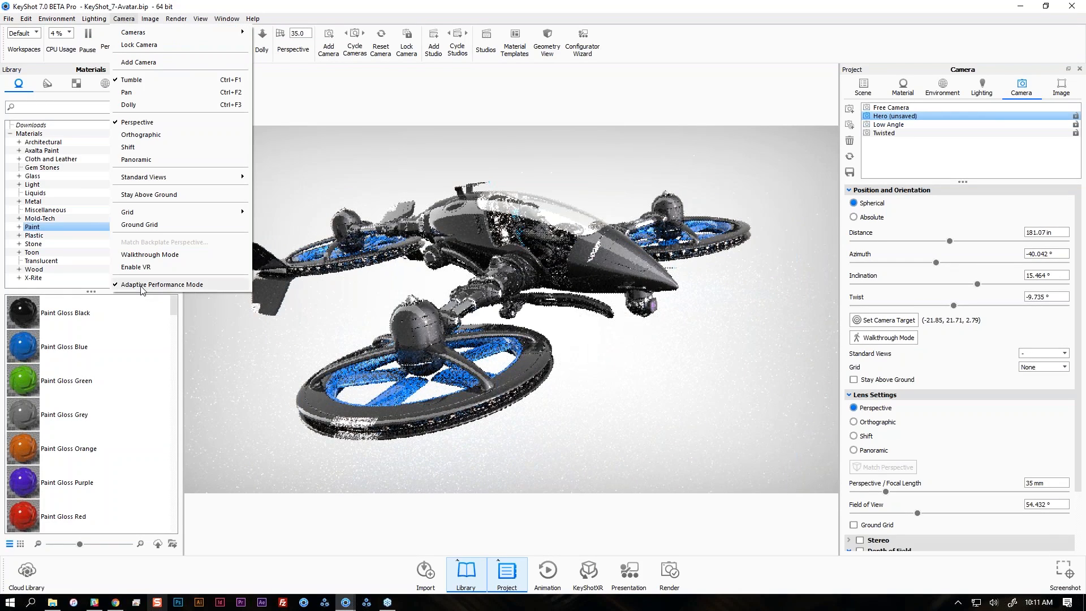
{"action": "left_click", "coordinate": [597, 356]}
{"action": "middle_click_drag", "start_coordinate": [639, 356], "coordinate": [626, 308]}
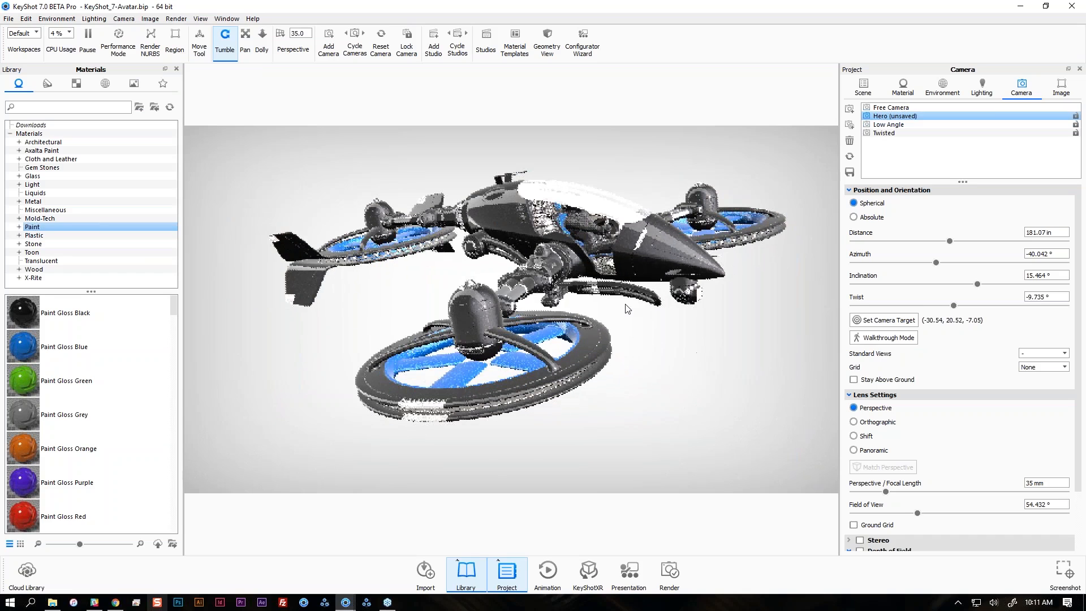
{"action": "mouse_move", "coordinate": [784, 309]}
{"action": "left_mouse_down"}
{"action": "mouse_move", "coordinate": [735, 337]}
{"action": "mouse_move", "coordinate": [735, 321]}
{"action": "mouse_move", "coordinate": [765, 310]}
{"action": "mouse_move", "coordinate": [779, 318]}
{"action": "left_mouse_up"}
{"action": "middle_click_drag", "start_coordinate": [779, 318], "coordinate": [752, 340]}
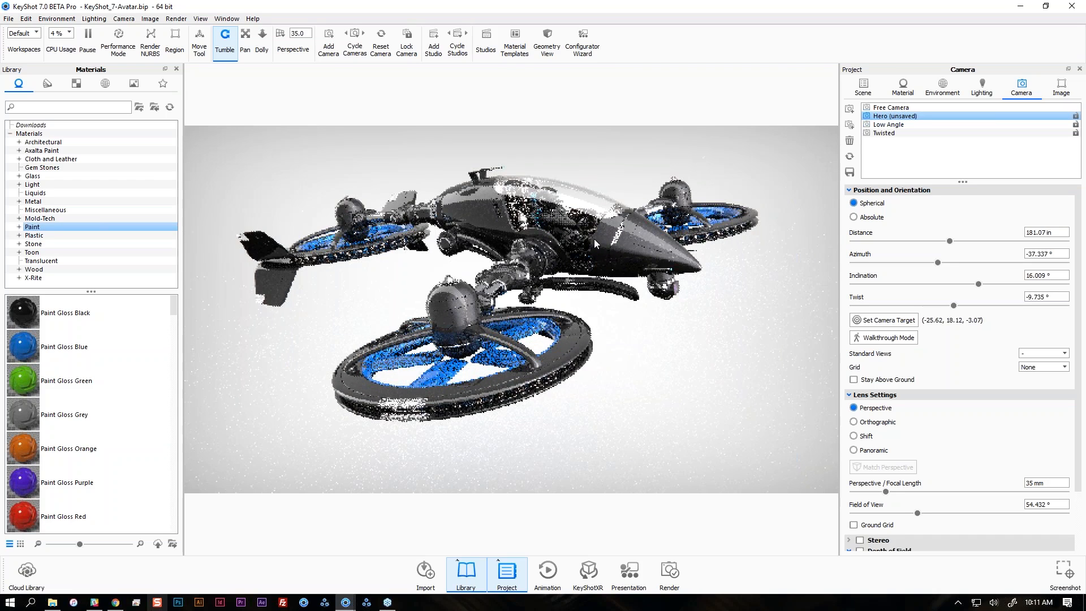
Set the CPU usage to 75% (36 cores) and pan the tricopter view.
{"action": "left_click", "coordinate": [65, 33]}
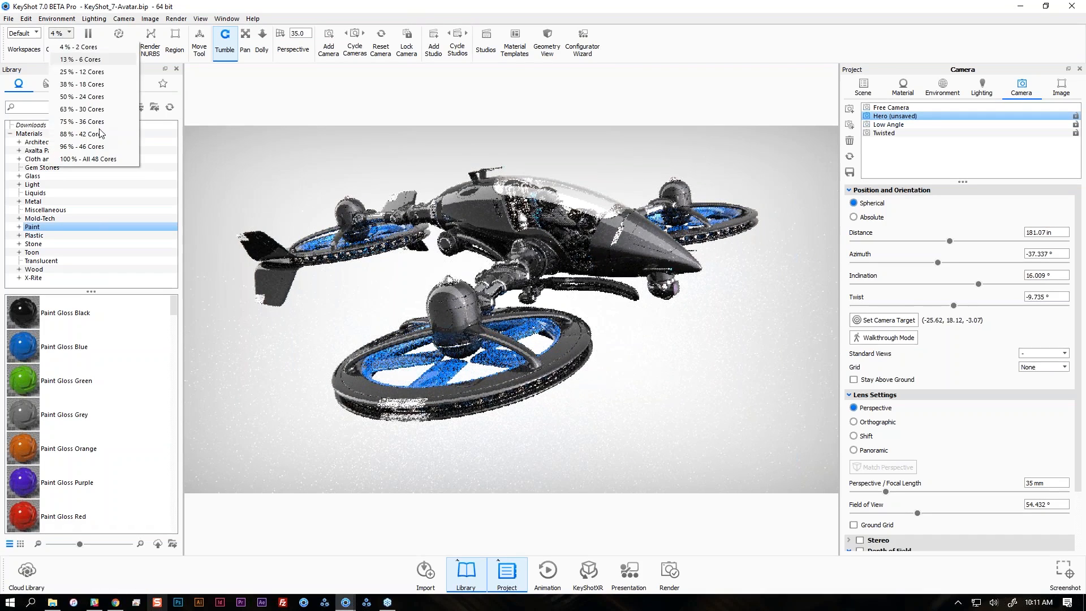
{"action": "left_click", "coordinate": [97, 122]}
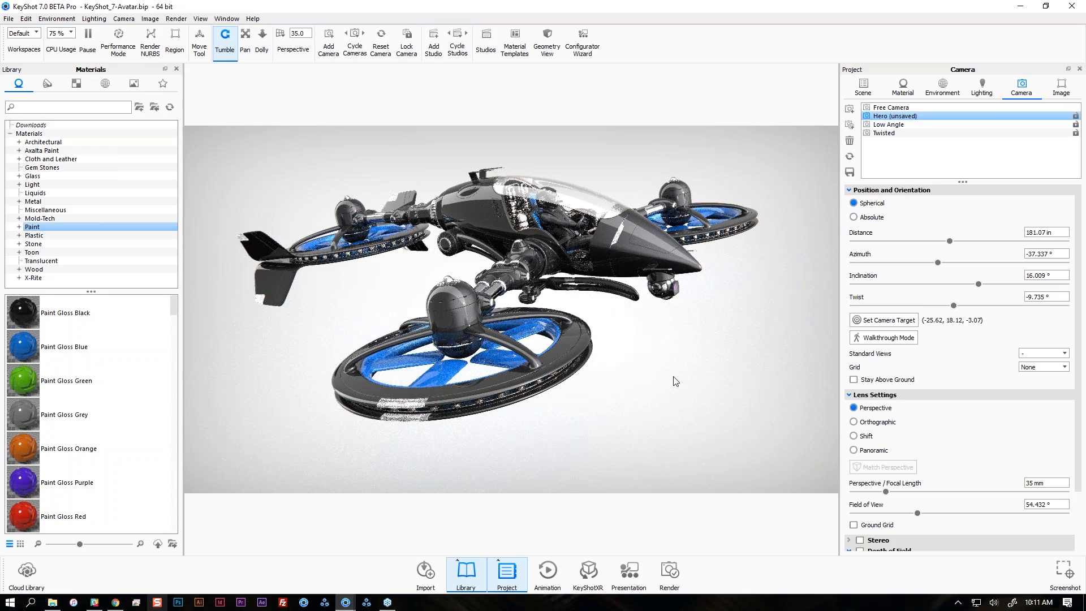
{"action": "middle_click_drag", "start_coordinate": [674, 377], "coordinate": [669, 393]}
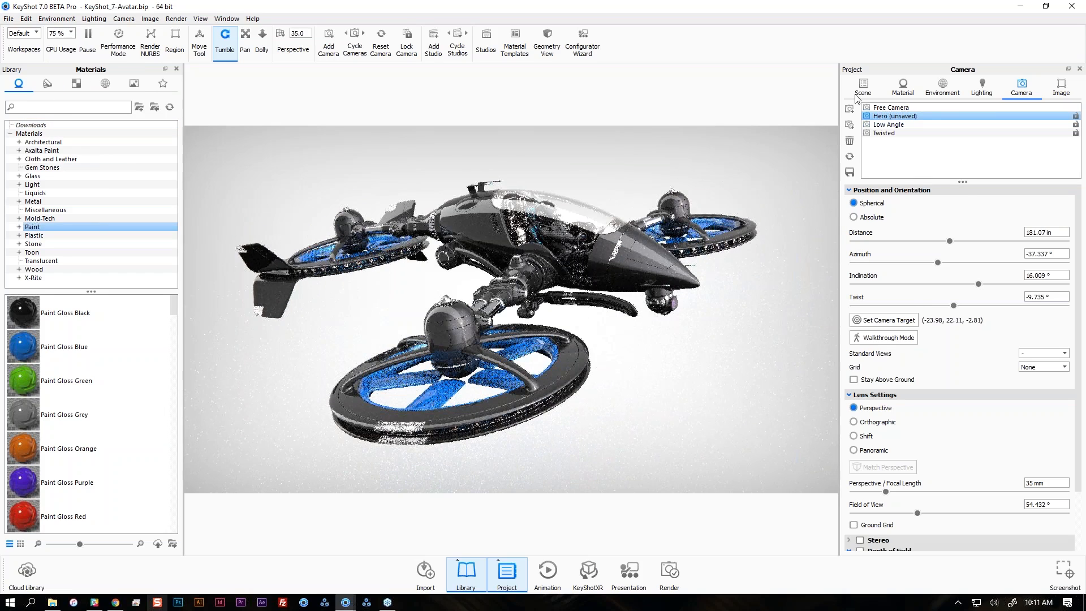
Show the cockpit glass in the scene tree, start its re-tessellation and preview the mesh at quality 0.1.
{"action": "left_click", "coordinate": [862, 89]}
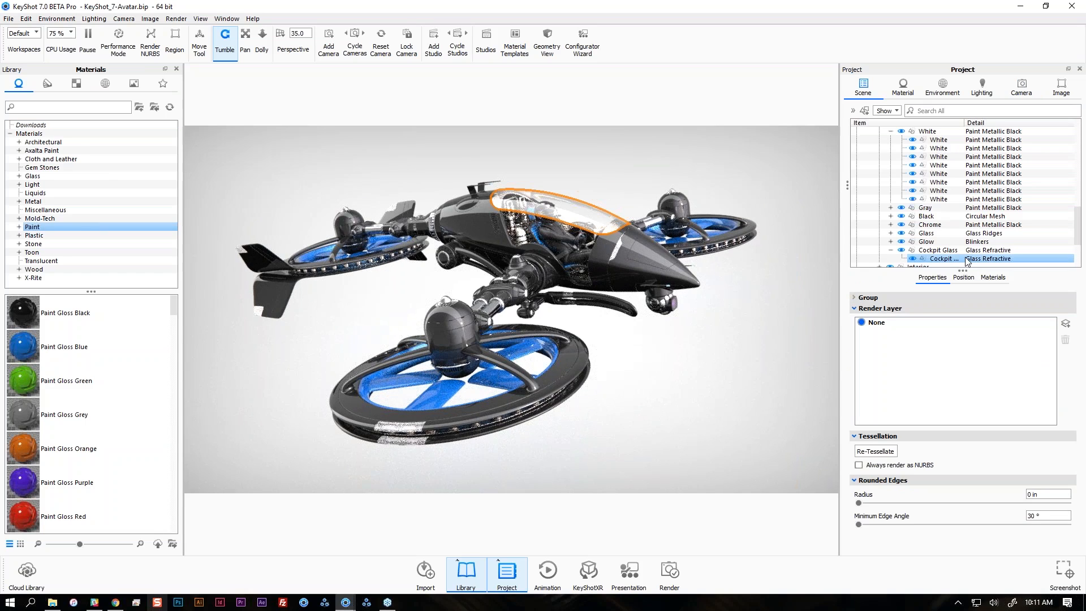
{"action": "left_click", "coordinate": [1024, 308]}
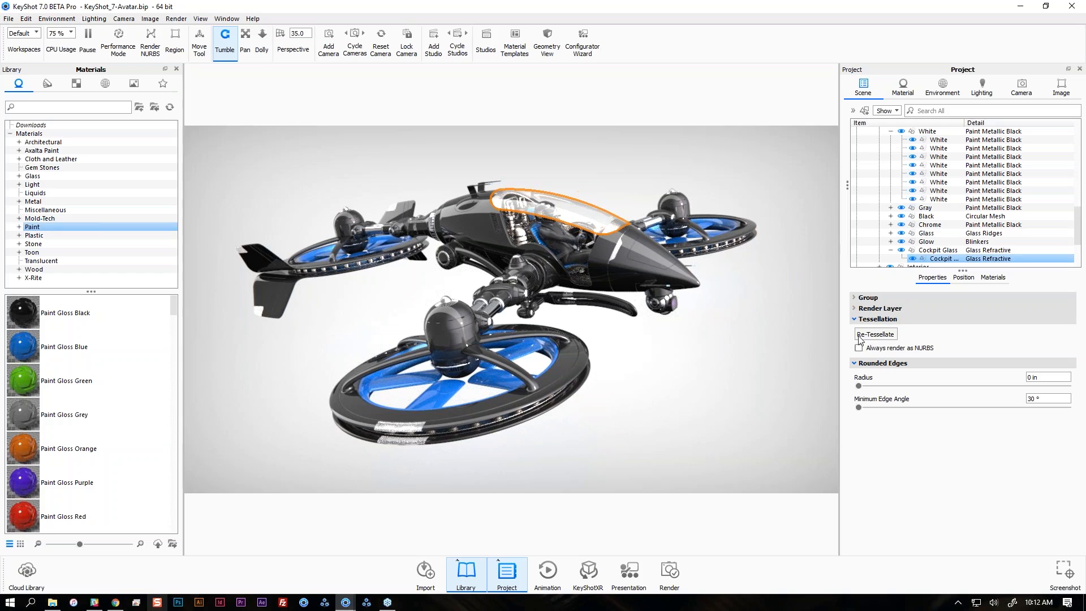
{"action": "right_click", "coordinate": [602, 225]}
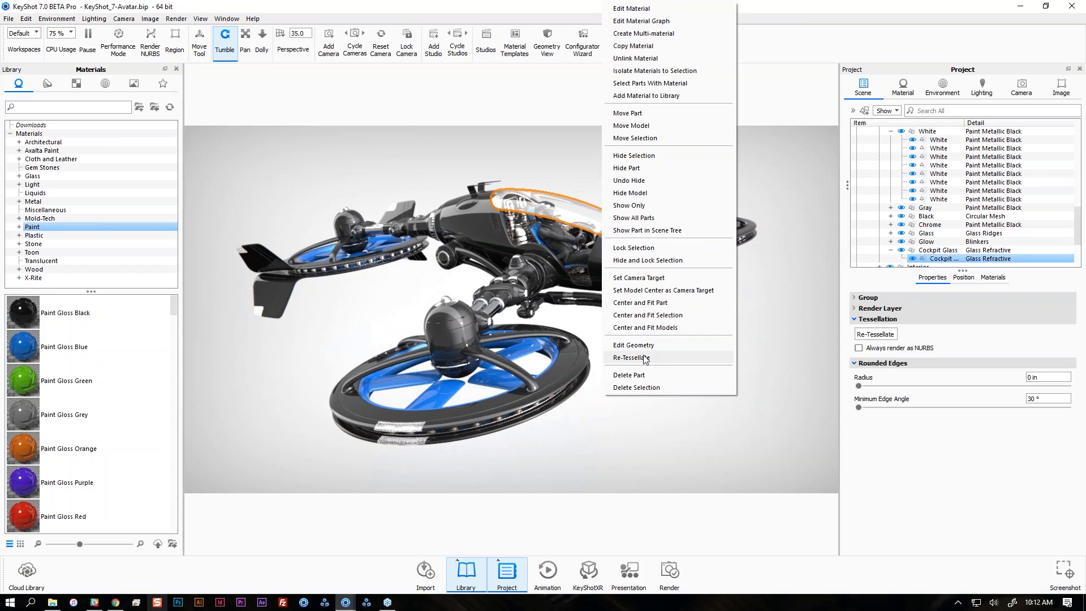
{"action": "left_click", "coordinate": [645, 358]}
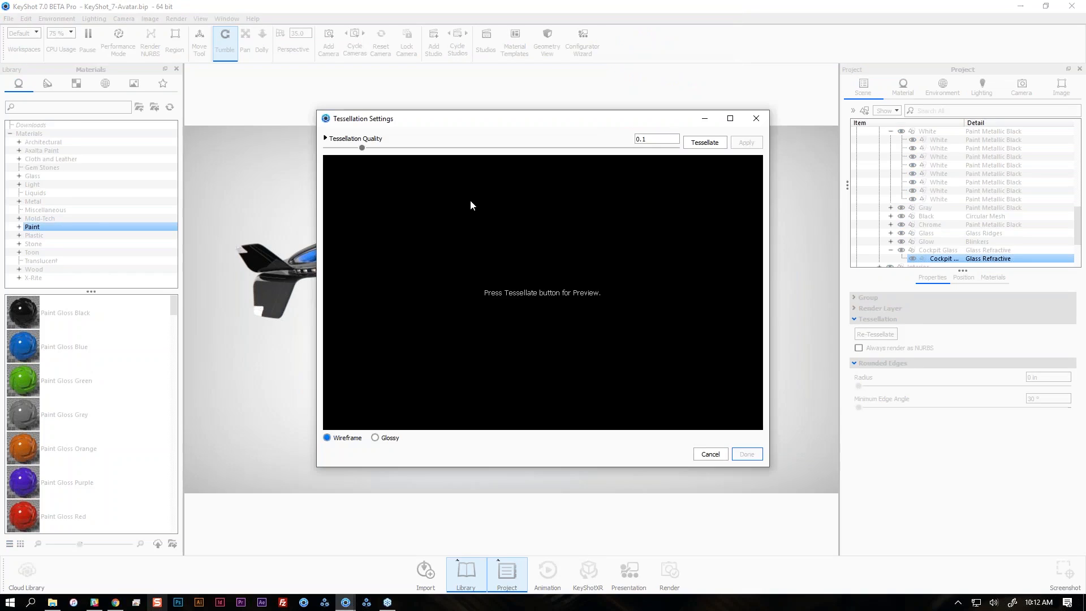
{"action": "left_click_drag", "start_coordinate": [424, 117], "coordinate": [421, 116]}
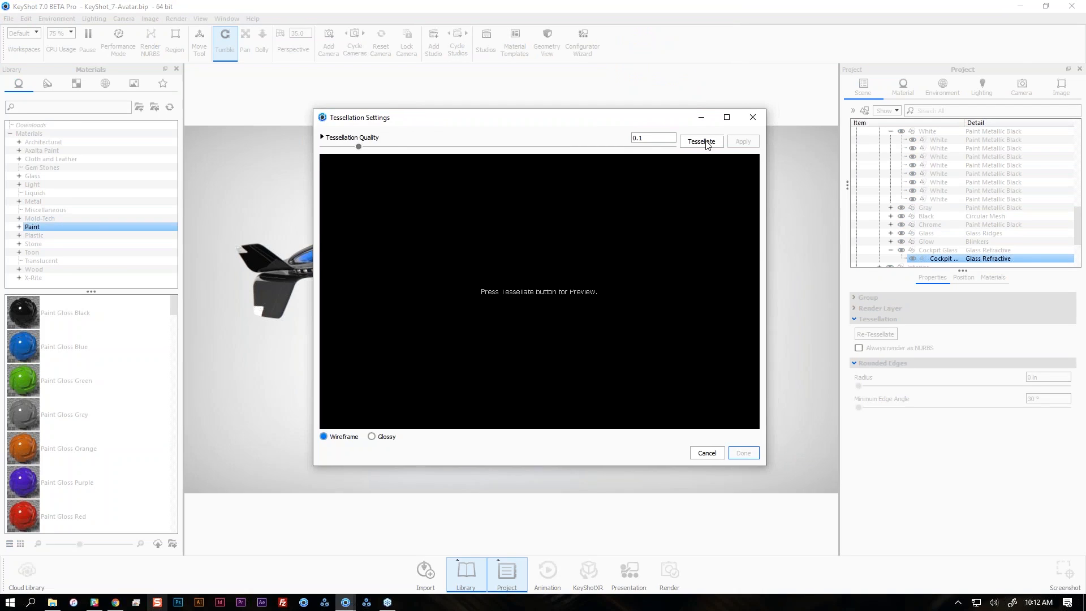
{"action": "left_click", "coordinate": [696, 144]}
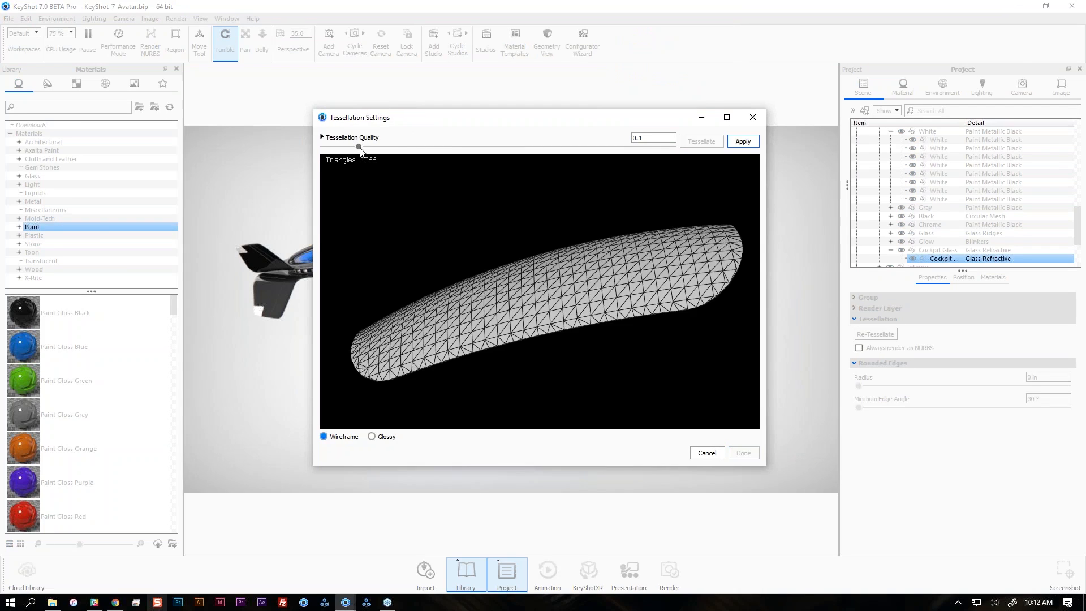
Try a tessellation quality of 0.23 on the cockpit glass, tessellate and apply it, and cancel the Tessellation Settings.
{"action": "left_click_drag", "start_coordinate": [358, 146], "coordinate": [404, 148]}
{"action": "left_click", "coordinate": [692, 146]}
{"action": "left_click", "coordinate": [739, 144]}
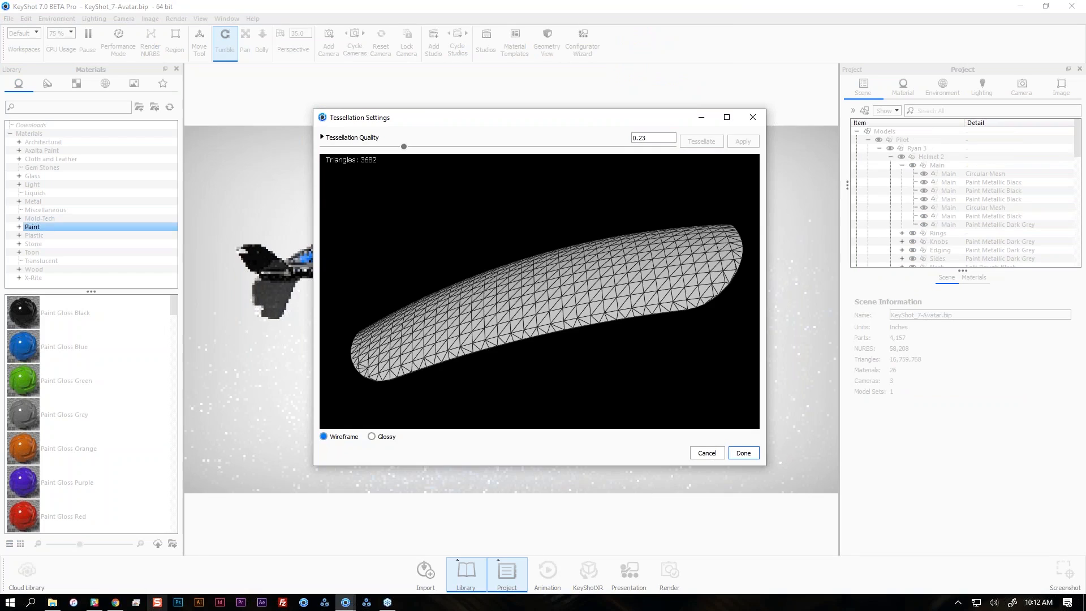
{"action": "left_click", "coordinate": [708, 454]}
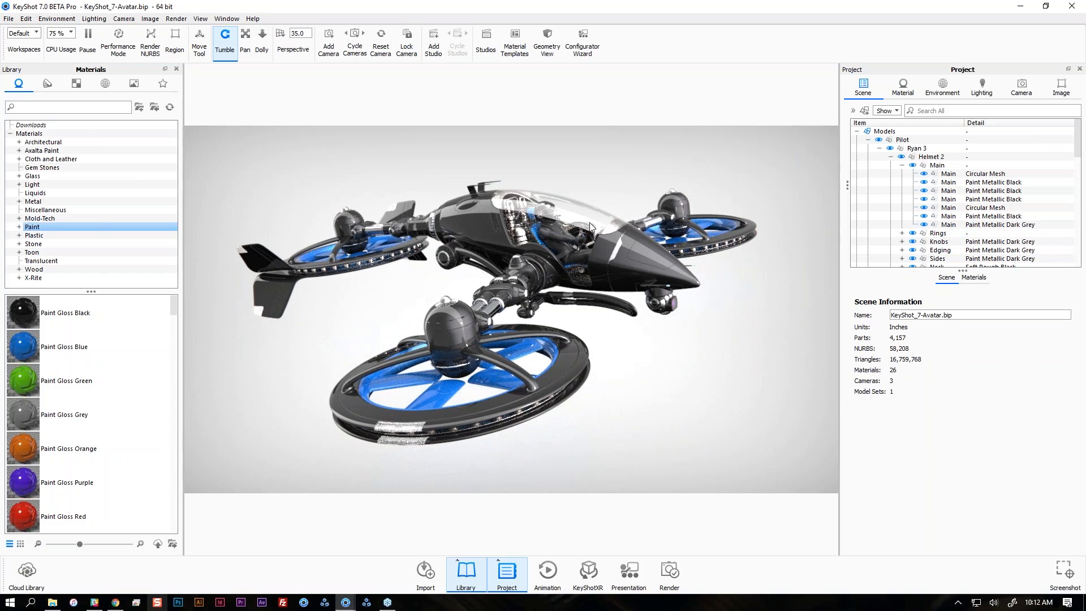
Pause the real-time render and review the default startup scene setting in the general Preferences.
{"action": "left_click", "coordinate": [556, 220]}
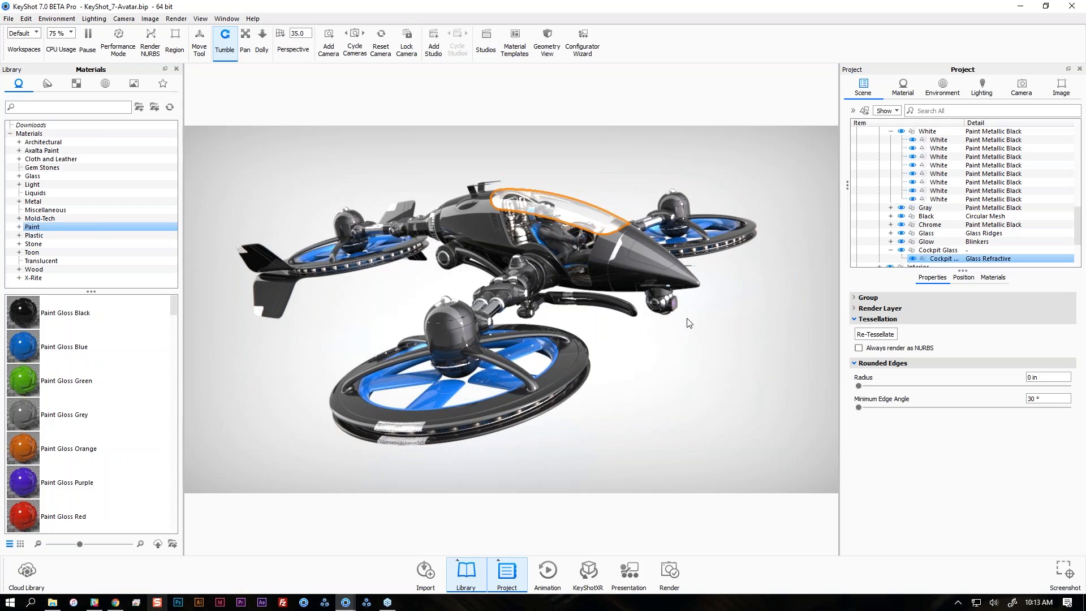
{"action": "left_click", "coordinate": [729, 392]}
{"action": "left_click", "coordinate": [92, 43]}
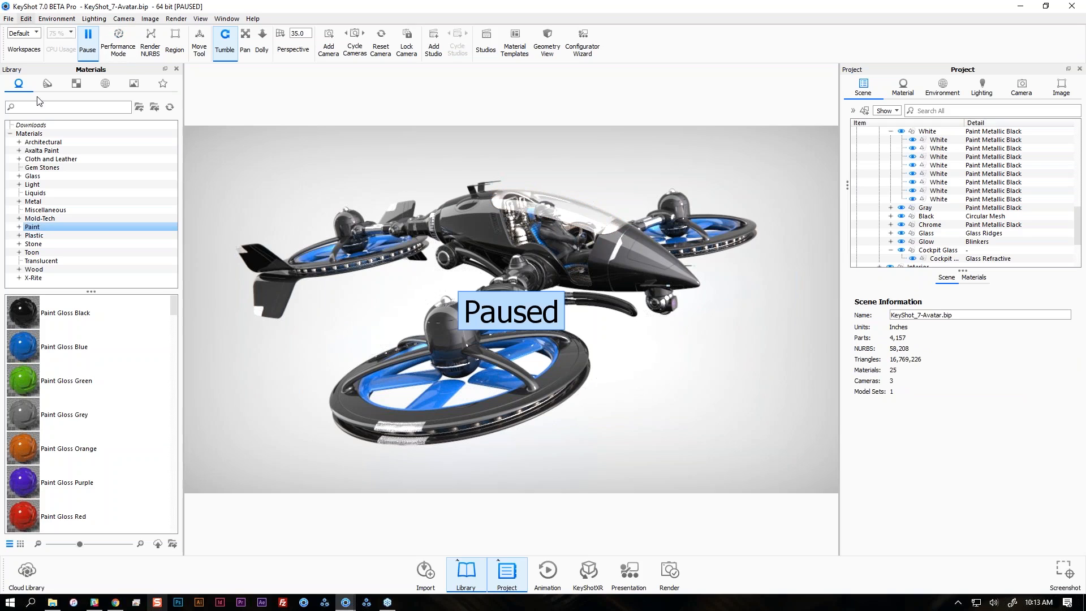
{"action": "left_click", "coordinate": [27, 20]}
{"action": "left_click", "coordinate": [48, 122]}
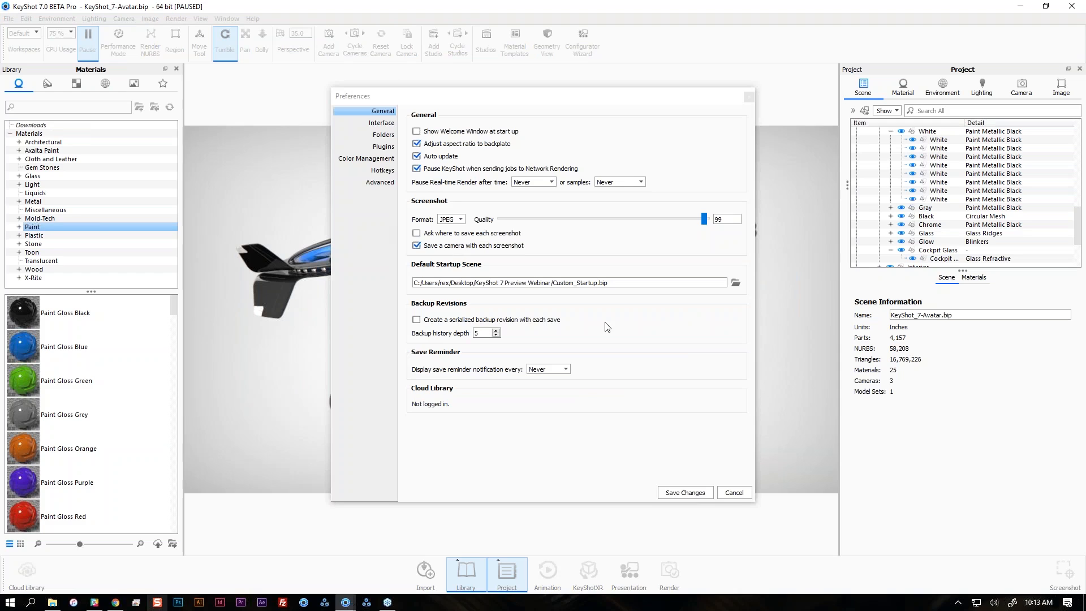
{"action": "left_click", "coordinate": [734, 493]}
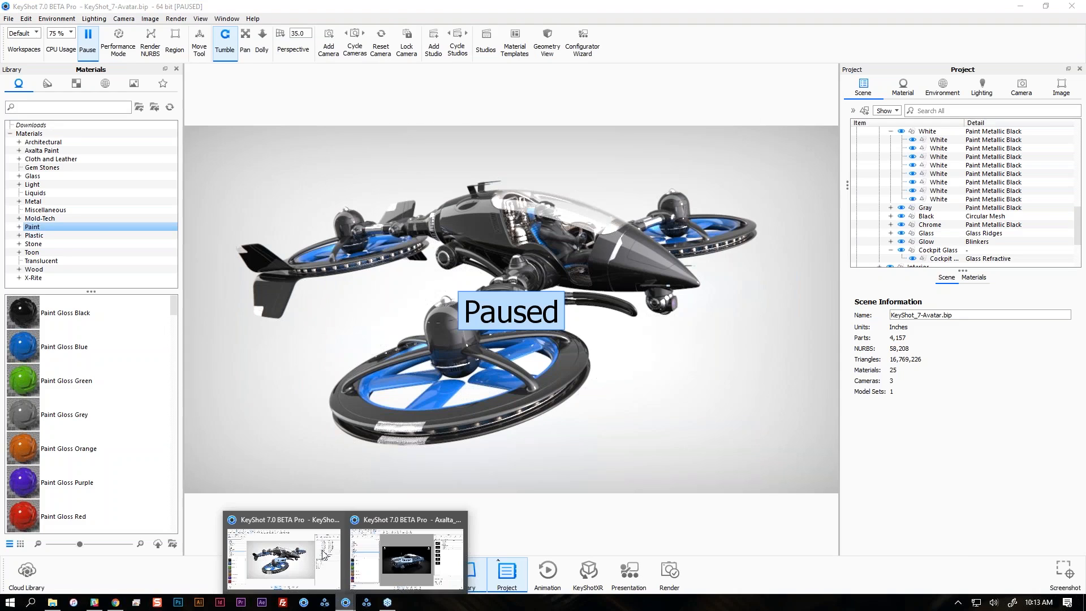
Launch a second KeyShot 7 session that loads the custom startup scene.
{"action": "right_click", "coordinate": [345, 602]}
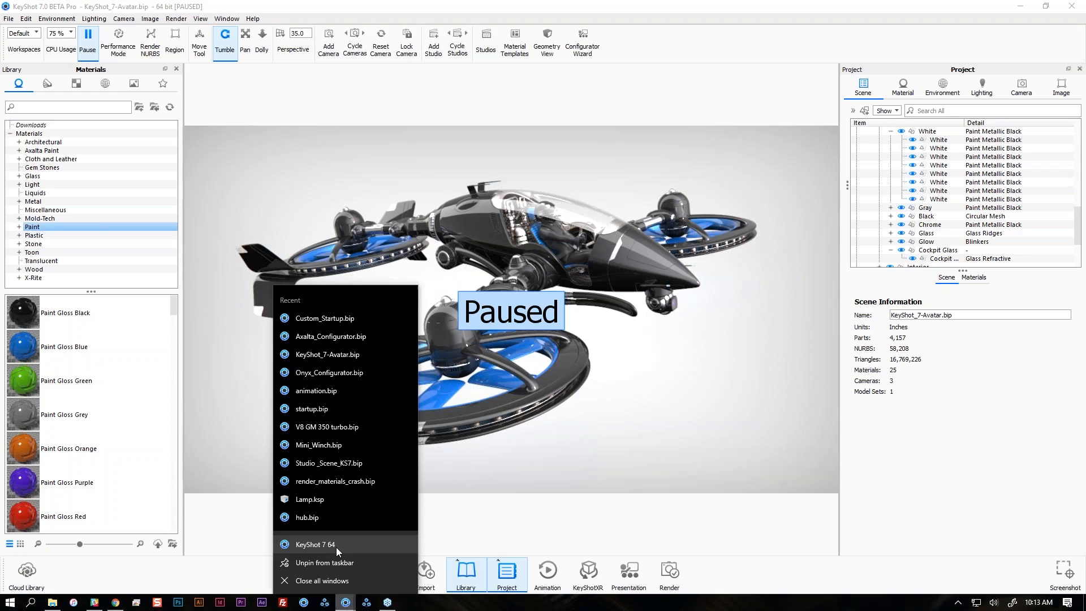
{"action": "left_click", "coordinate": [336, 547]}
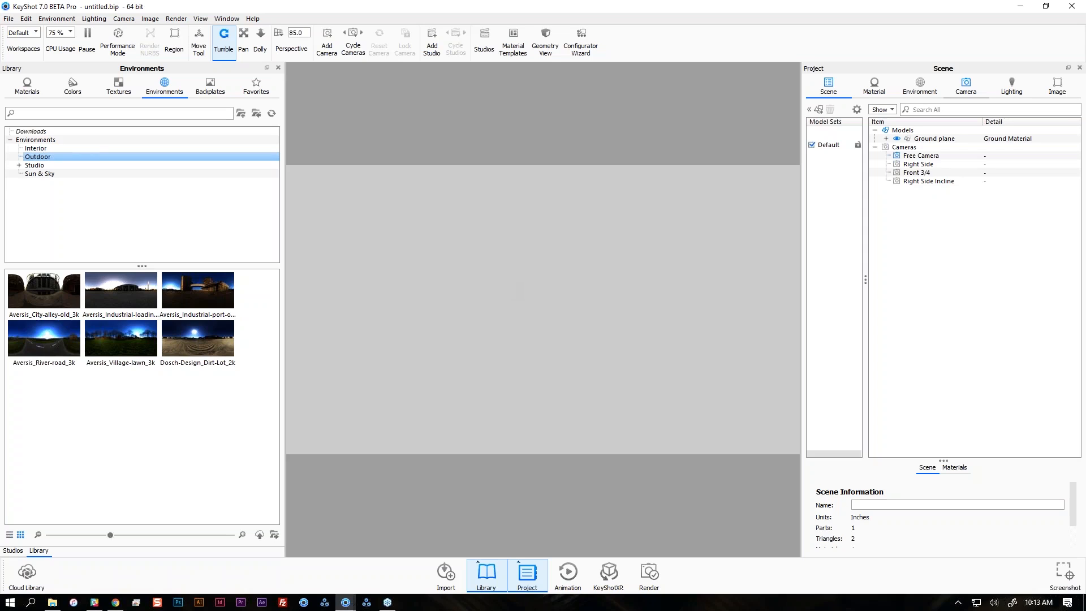
{"action": "left_click", "coordinate": [920, 86]}
Import SpeedShape.FBX centered and snapped to ground with Y up, and apply the Paint Gloss Black material to it.
{"action": "left_click", "coordinate": [52, 603]}
{"action": "left_click_drag", "start_coordinate": [317, 247], "coordinate": [512, 248]}
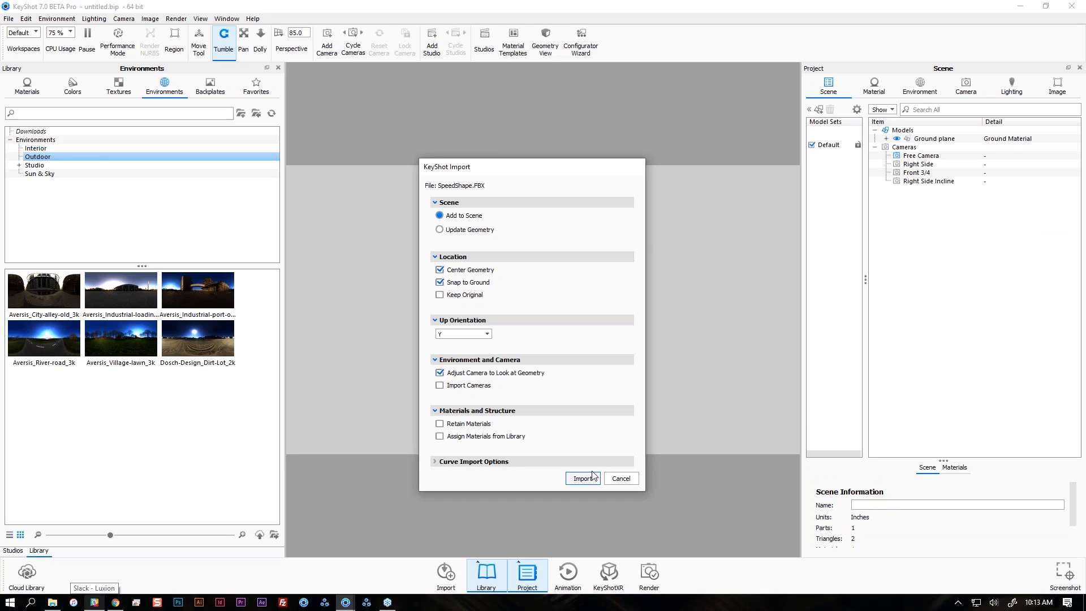
{"action": "left_click", "coordinate": [583, 479]}
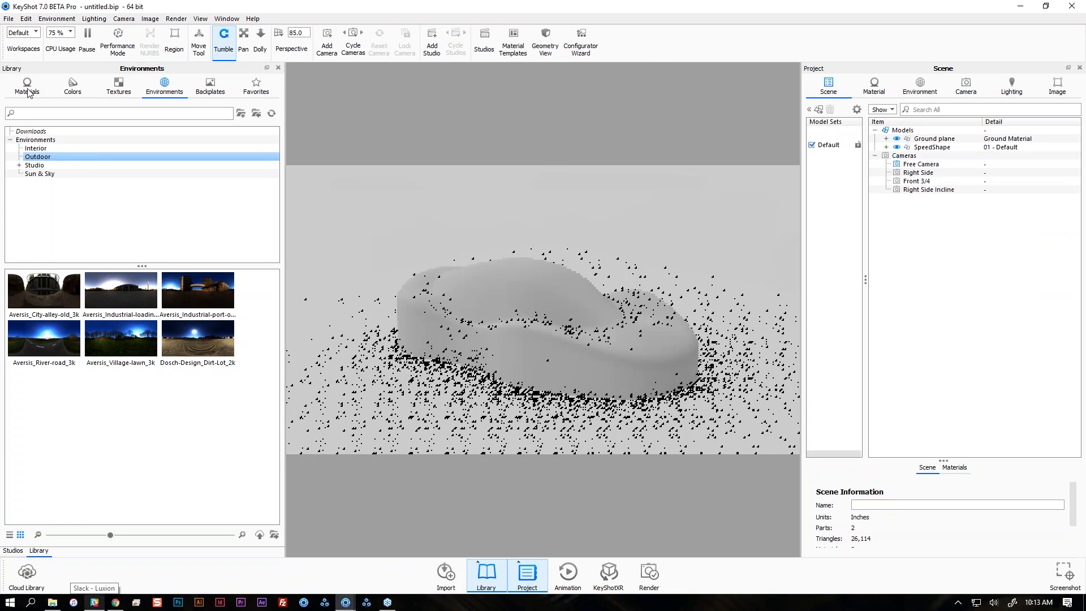
{"action": "left_click", "coordinate": [27, 87]}
{"action": "left_click_drag", "start_coordinate": [93, 320], "coordinate": [561, 309]}
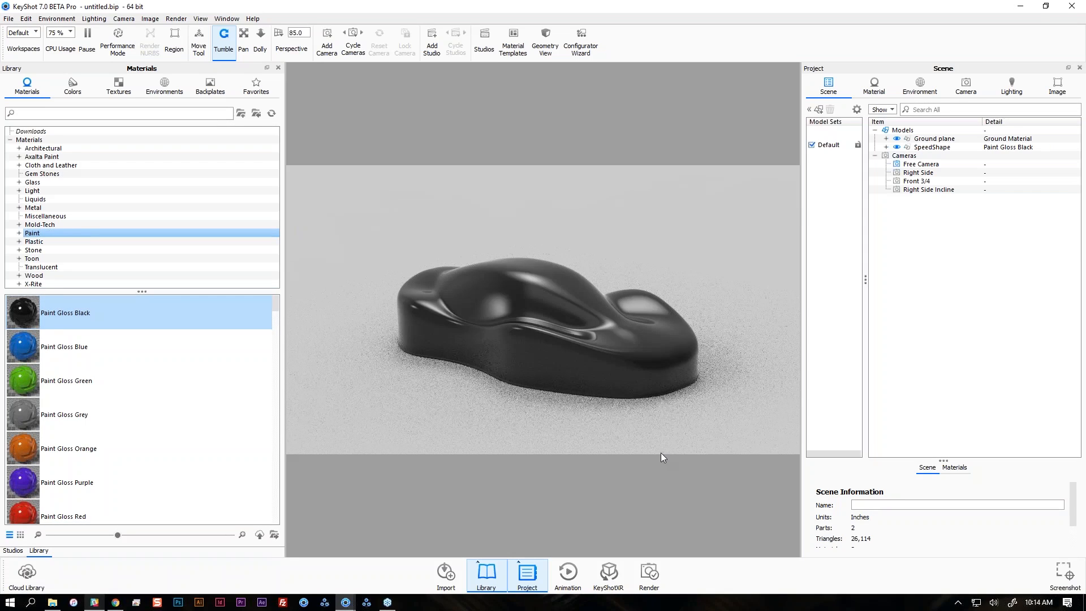
Switch through the startup scene's saved cameras, ending on the Right Side Incline camera.
{"action": "left_click", "coordinate": [957, 97]}
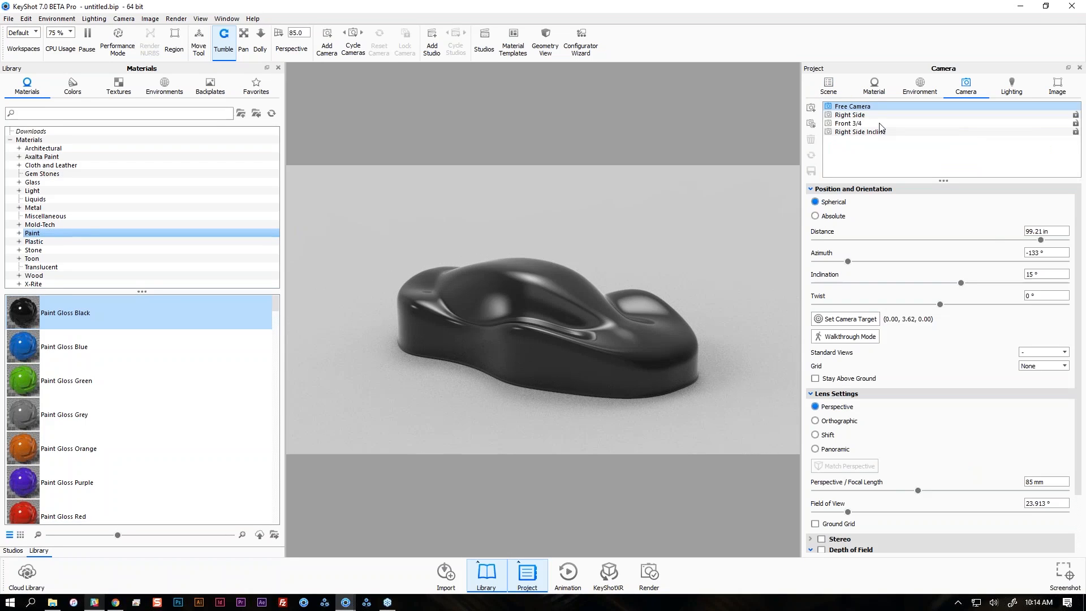
{"action": "left_click", "coordinate": [881, 125]}
{"action": "left_click", "coordinate": [871, 132]}
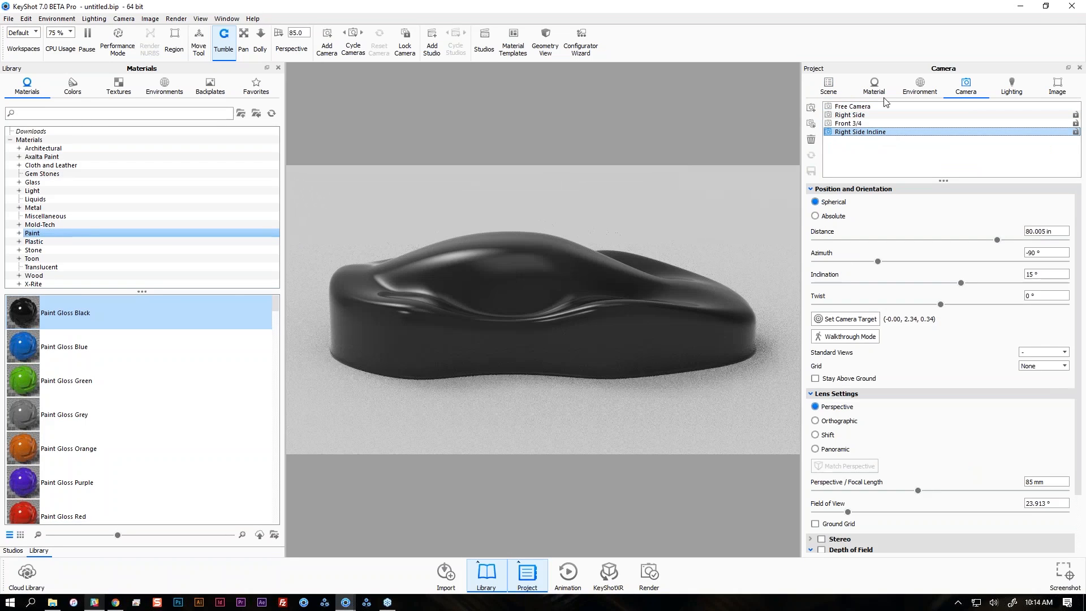
Switch through the saved environments from Studio Backdrop 4K to Materials 4K to relight the car shape.
{"action": "left_click", "coordinate": [919, 86]}
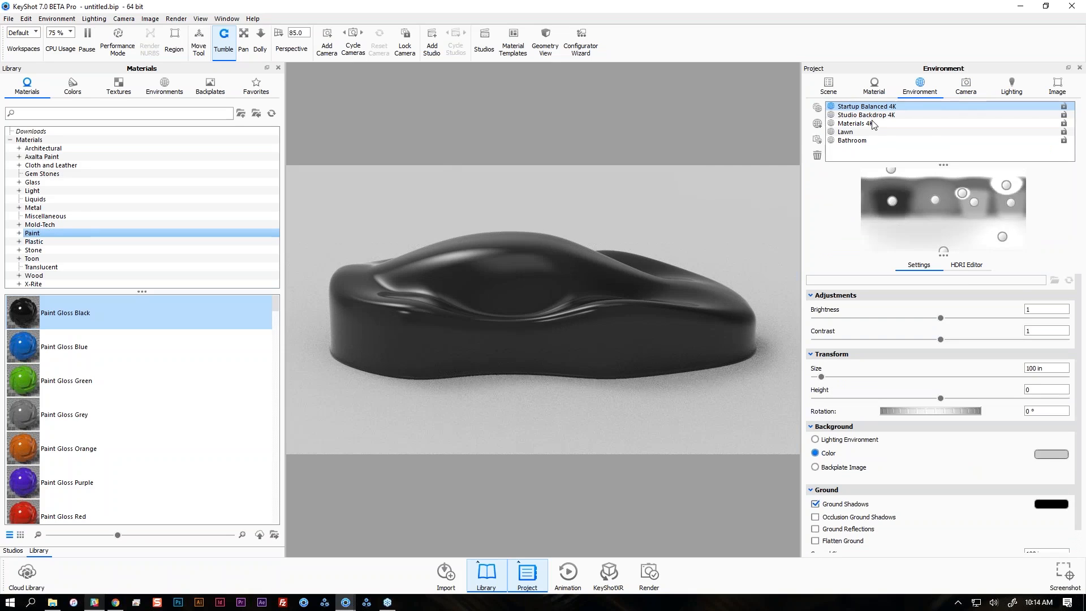
{"action": "left_click", "coordinate": [871, 114]}
{"action": "left_click", "coordinate": [873, 124]}
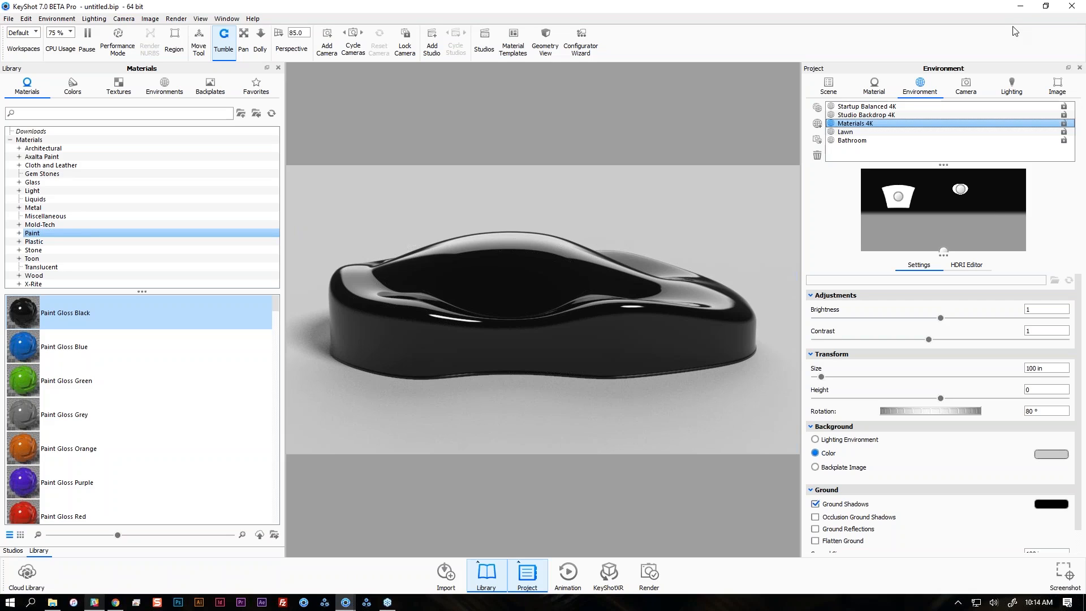
Return to the KeyShot_7-Avatar.bip session and resume its real-time rendering.
{"action": "key", "text": "shift+p"}
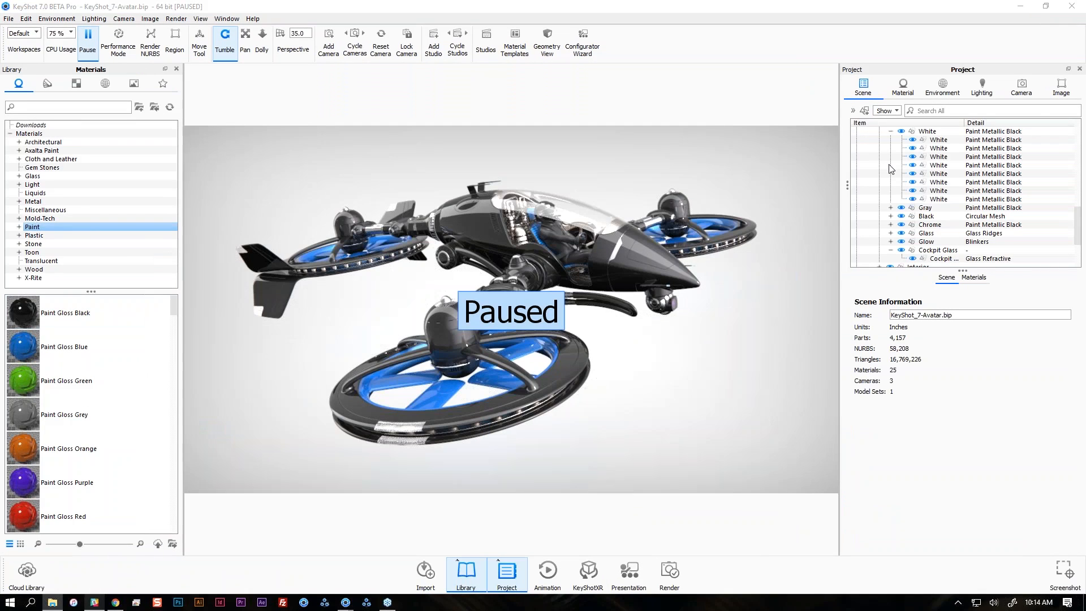
{"action": "key", "text": "shift+p"}
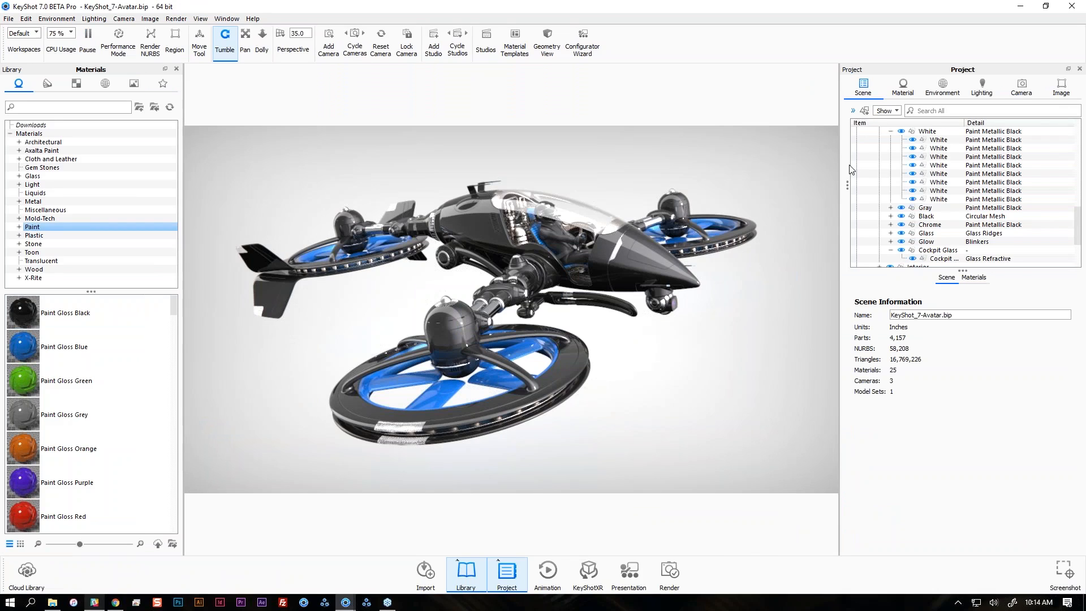
Show the model sets list beside the scene tree and enlarge the scene list downward.
{"action": "left_click", "coordinate": [853, 111]}
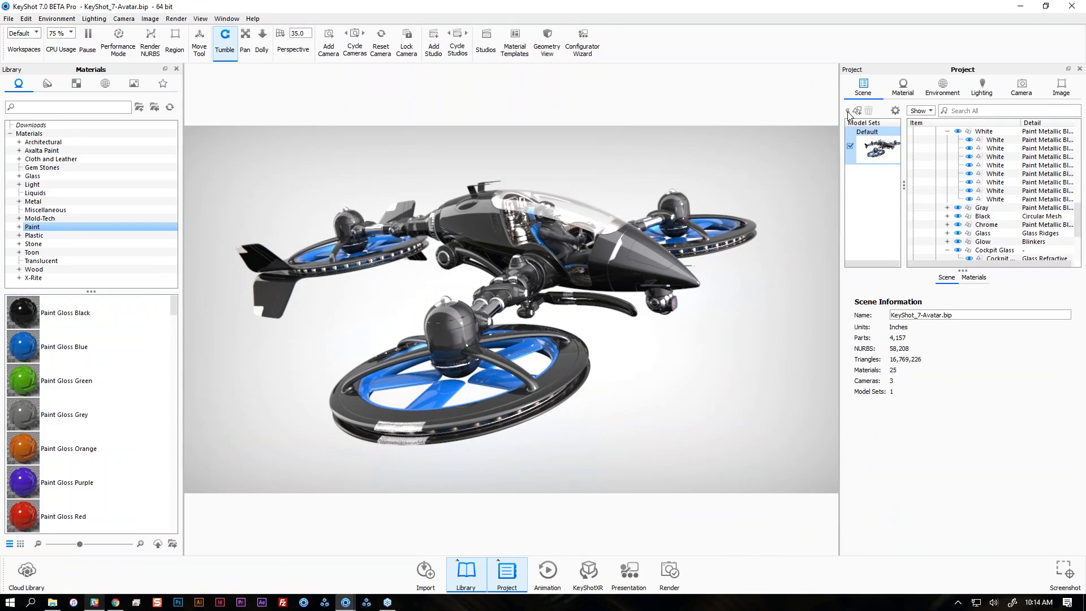
{"action": "left_click", "coordinate": [848, 111]}
{"action": "left_click", "coordinate": [853, 112]}
{"action": "left_click_drag", "start_coordinate": [910, 271], "coordinate": [909, 361]}
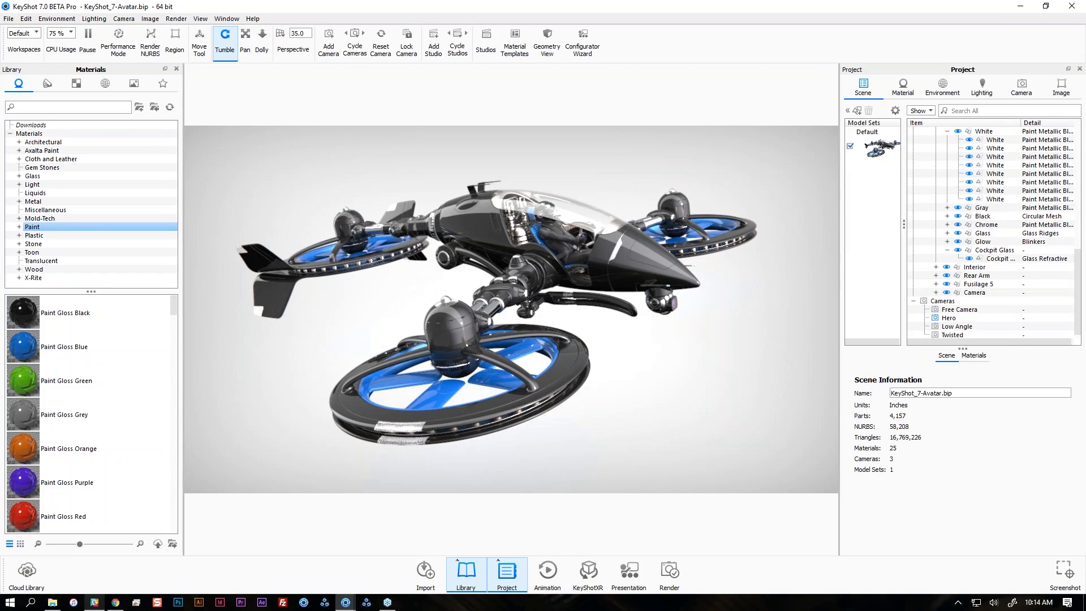
{"action": "left_click", "coordinate": [884, 149]}
{"action": "left_click", "coordinate": [871, 186]}
Collapse the scene tree so only the top-level model groups from Pilot to Tricopter Body are listed.
{"action": "scroll", "coordinate": [934, 153], "scroll_direction": "up", "scroll_amount": 5}
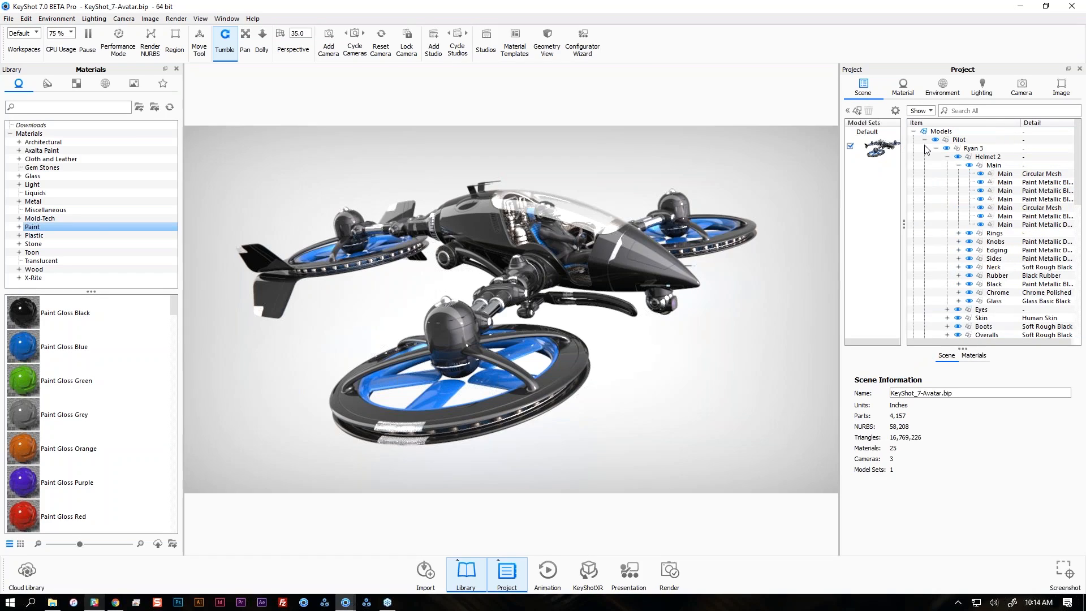
{"action": "left_click", "coordinate": [924, 141]}
{"action": "left_click", "coordinate": [924, 182]}
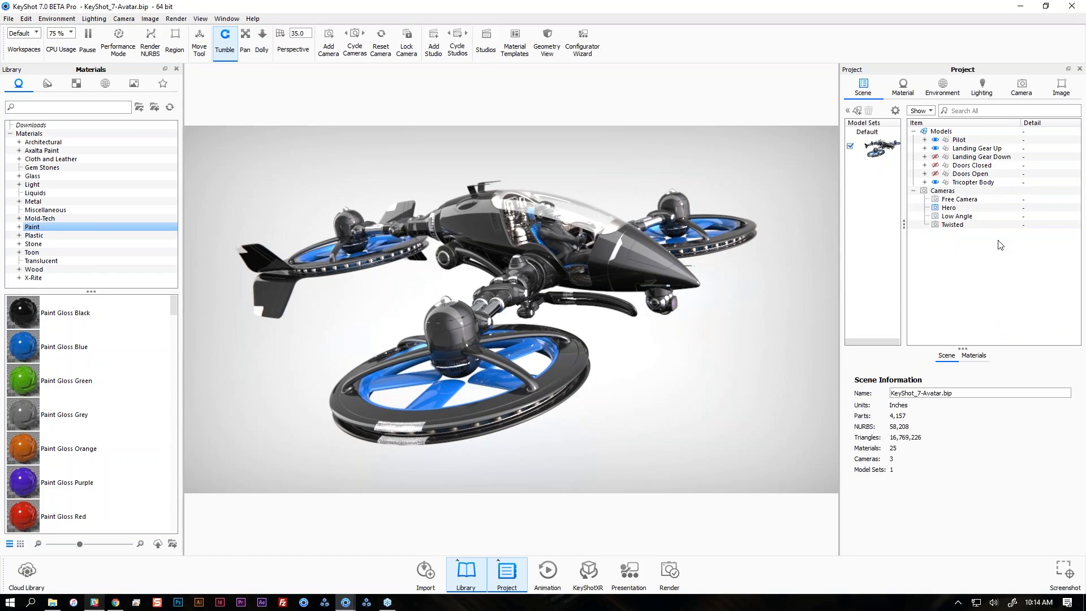
{"action": "left_click", "coordinate": [871, 144]}
{"action": "left_click", "coordinate": [875, 183]}
{"action": "left_click", "coordinate": [880, 153]}
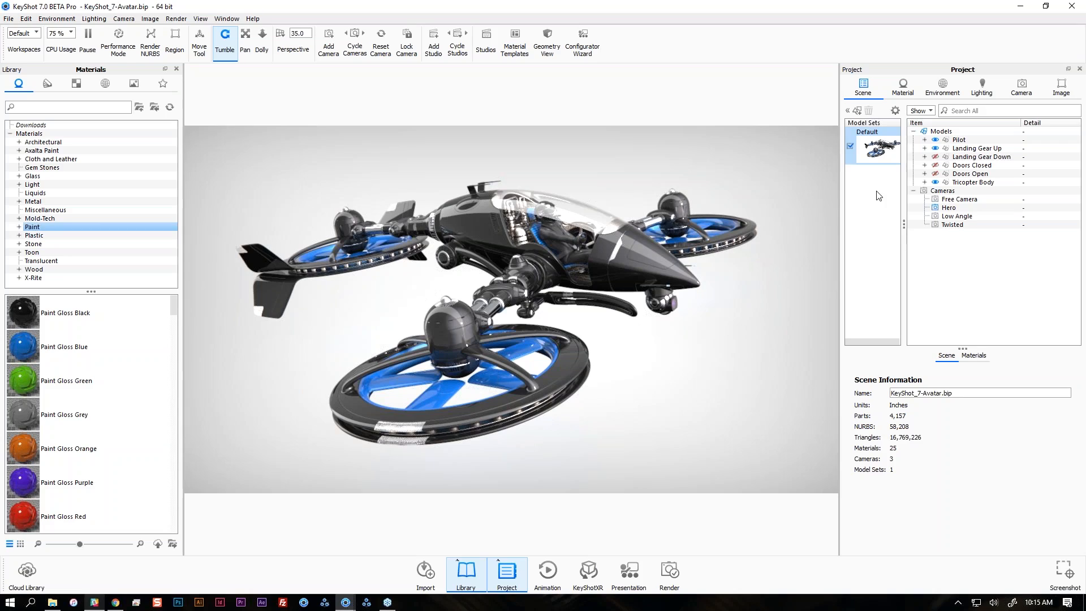
{"action": "left_click", "coordinate": [876, 196]}
{"action": "left_click", "coordinate": [875, 163]}
{"action": "left_click", "coordinate": [879, 180]}
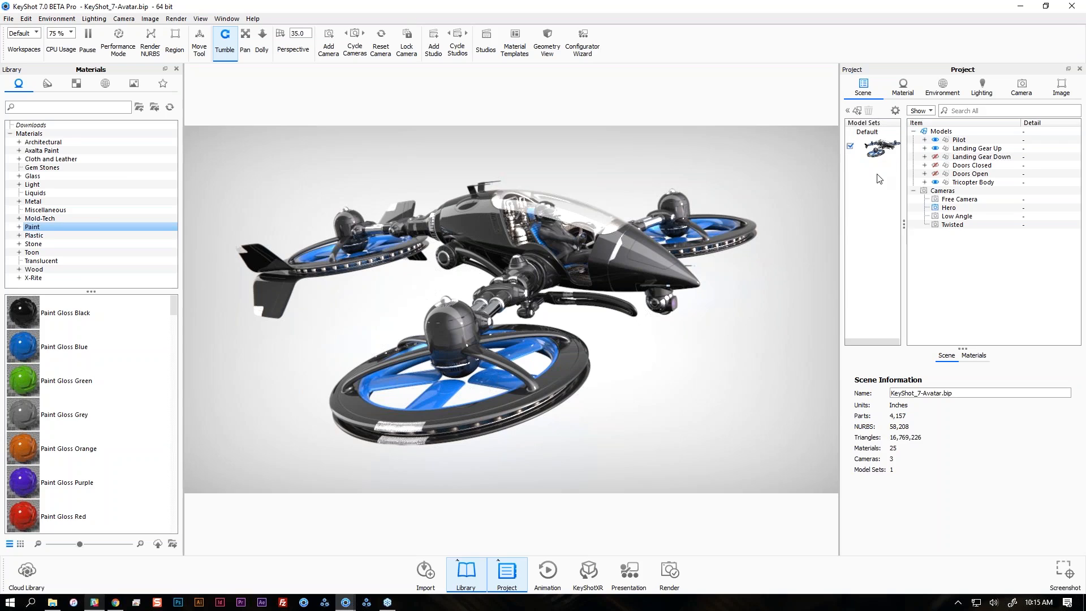
{"action": "left_click", "coordinate": [875, 158]}
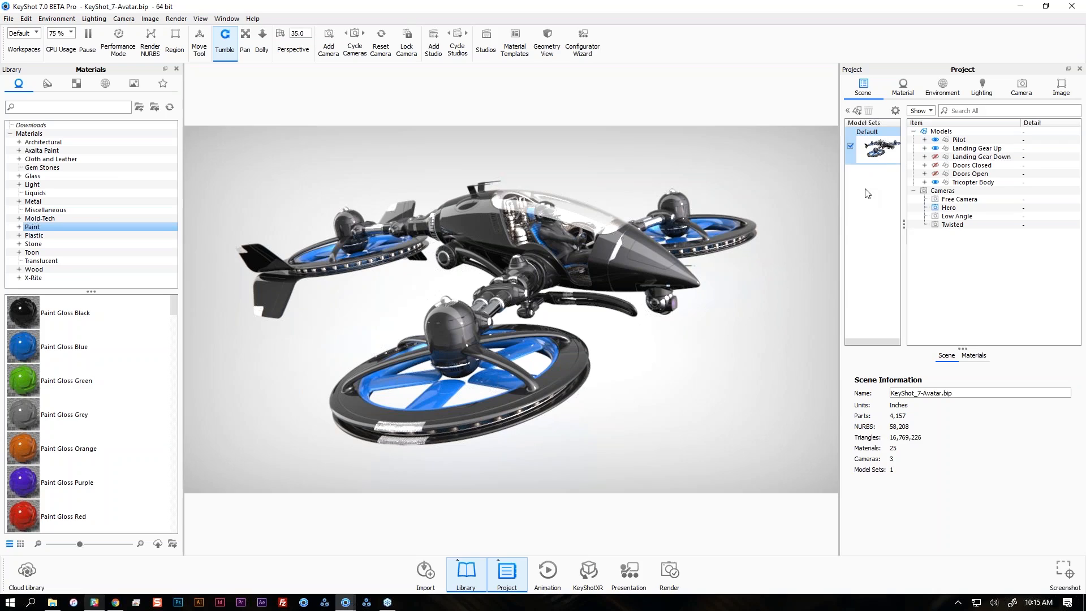
{"action": "left_click", "coordinate": [877, 187]}
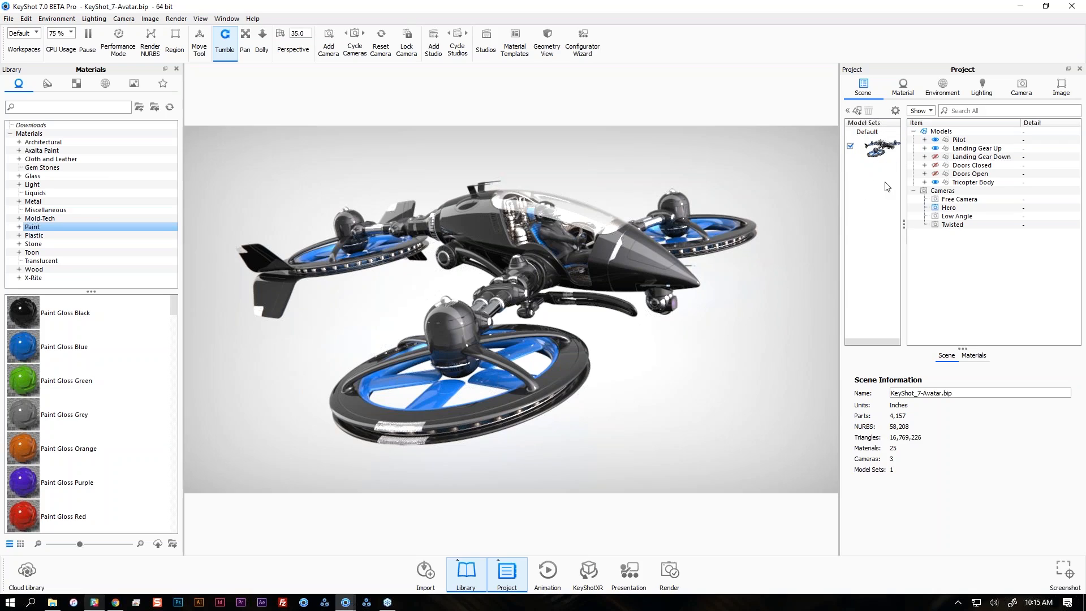
{"action": "left_click", "coordinate": [875, 187]}
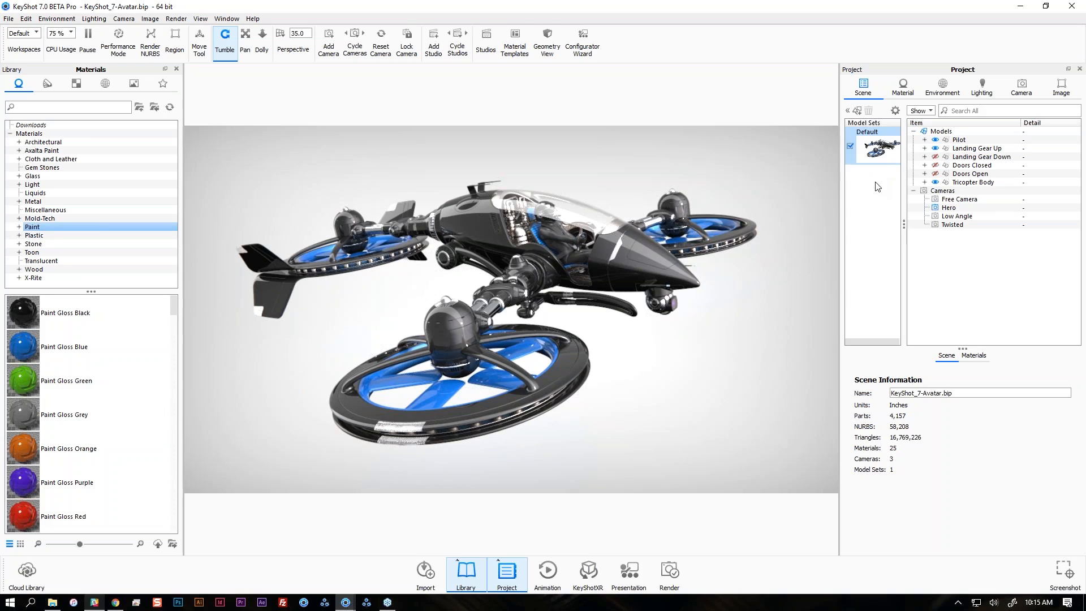
{"action": "left_click", "coordinate": [880, 187]}
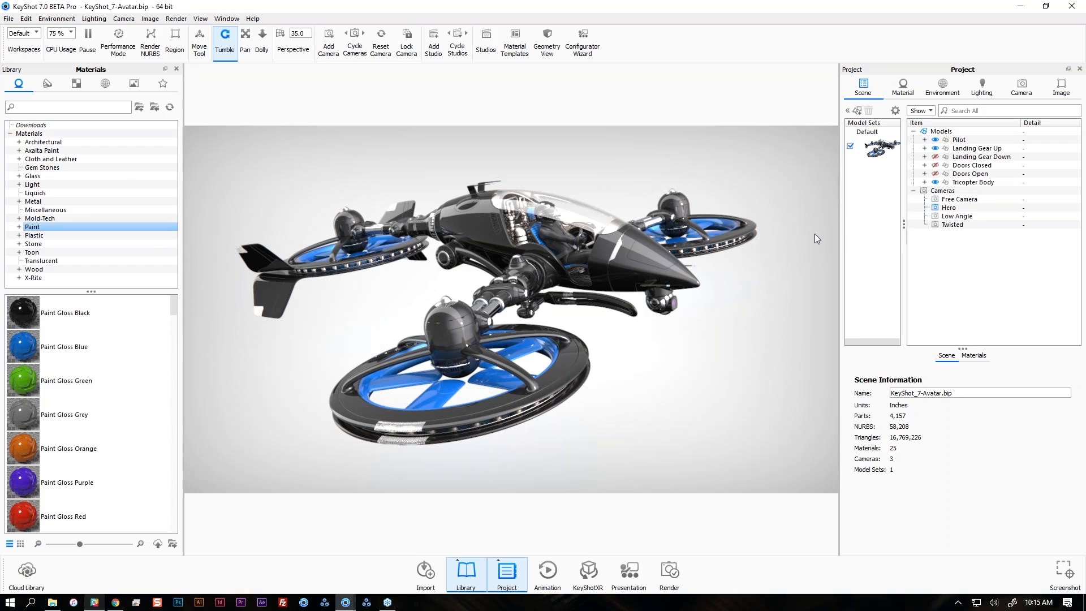
Add a ground plane to the scene and create a model set named Ground containing only that plane.
{"action": "key", "text": "ctrl+g"}
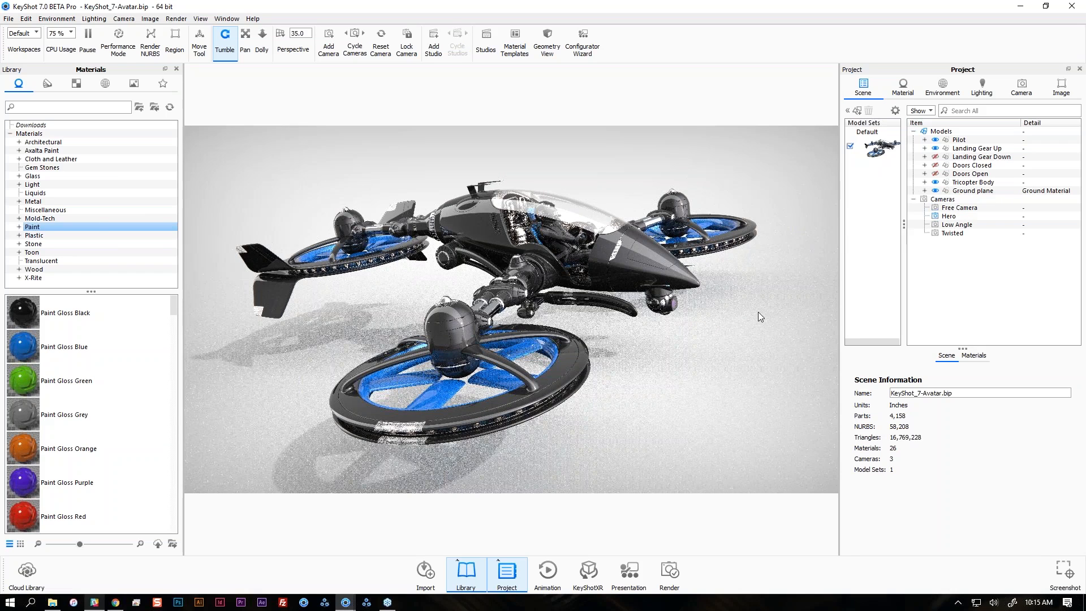
{"action": "left_click", "coordinate": [971, 191]}
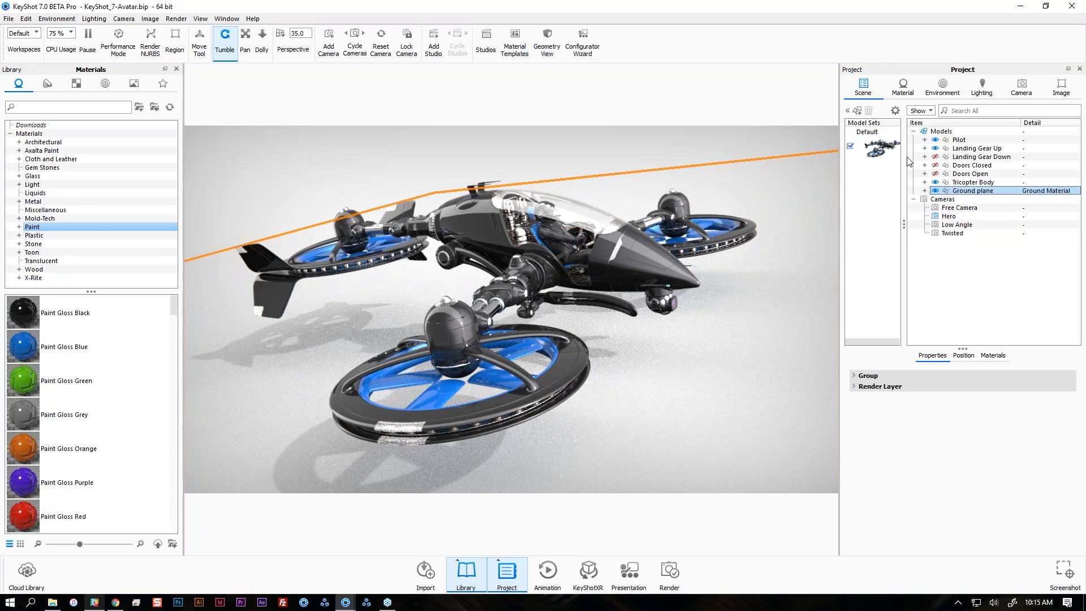
{"action": "right_click", "coordinate": [975, 194]}
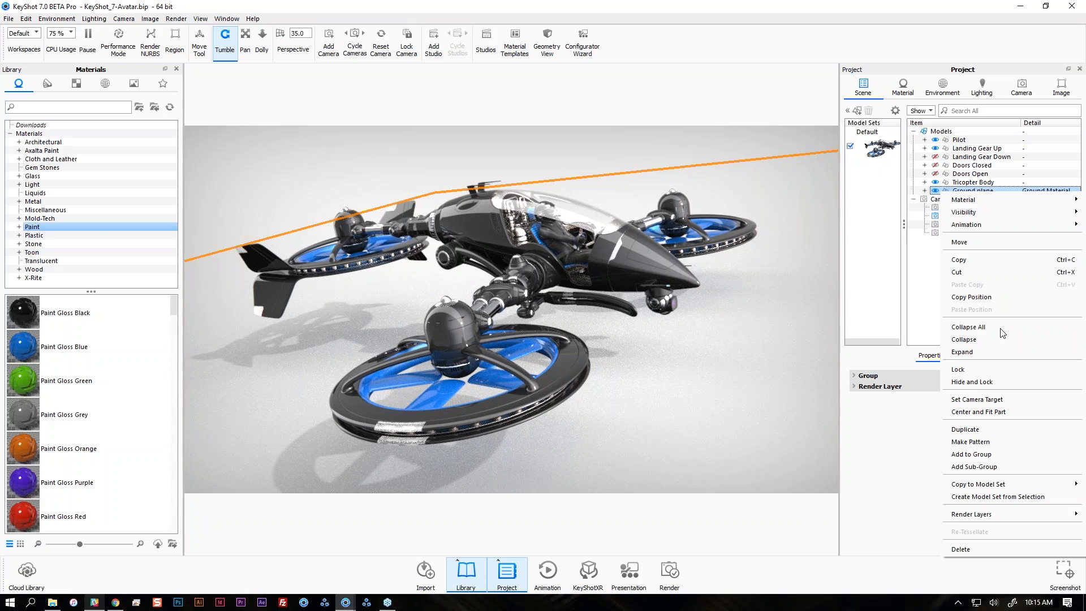
{"action": "left_click", "coordinate": [975, 497]}
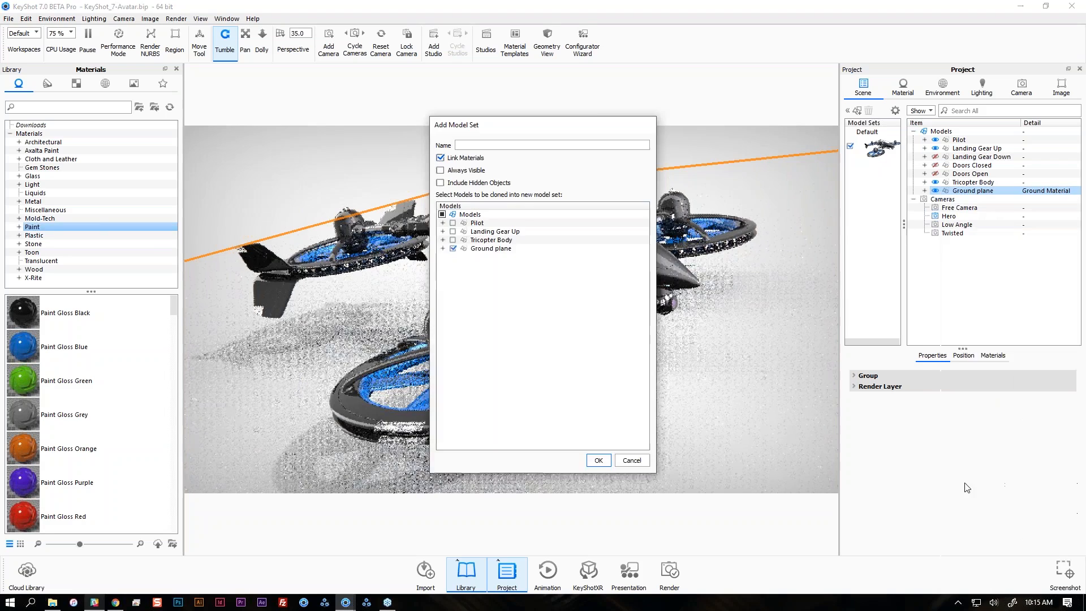
{"action": "type", "text": "Grou"}
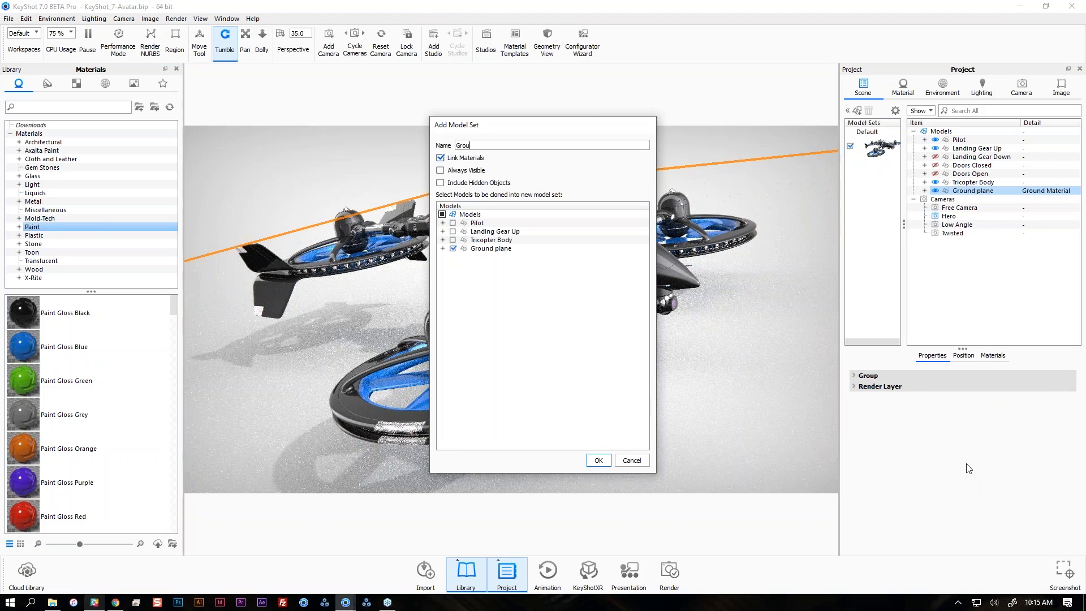
{"action": "type", "text": "nd"}
{"action": "left_click", "coordinate": [598, 460]}
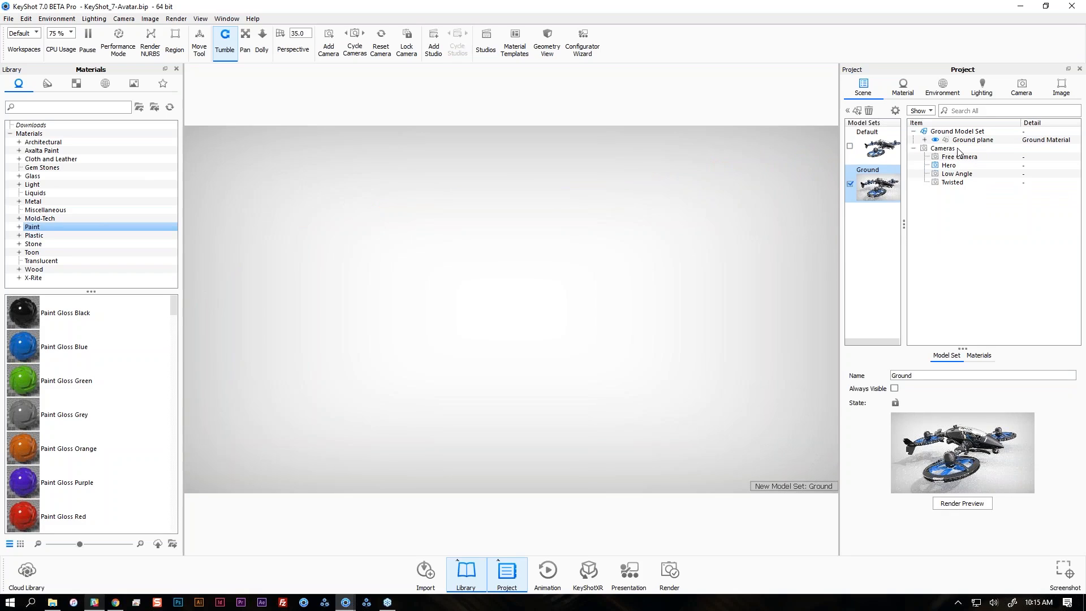
Re-render the Ground model set's preview thumbnail and activate the Default model set together with Ground.
{"action": "left_click", "coordinate": [962, 140]}
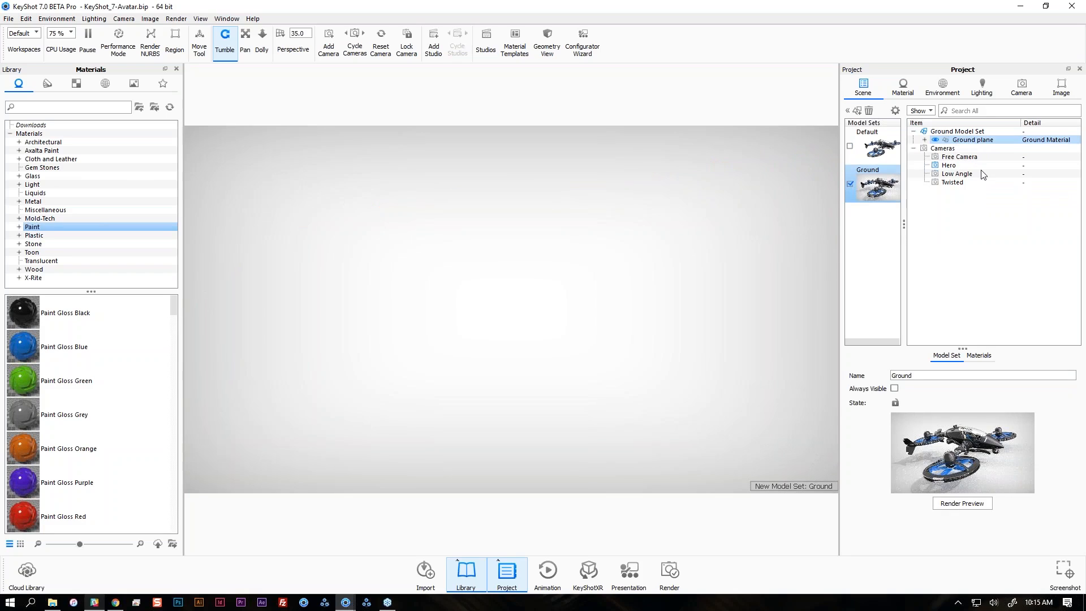
{"action": "left_click", "coordinate": [976, 504]}
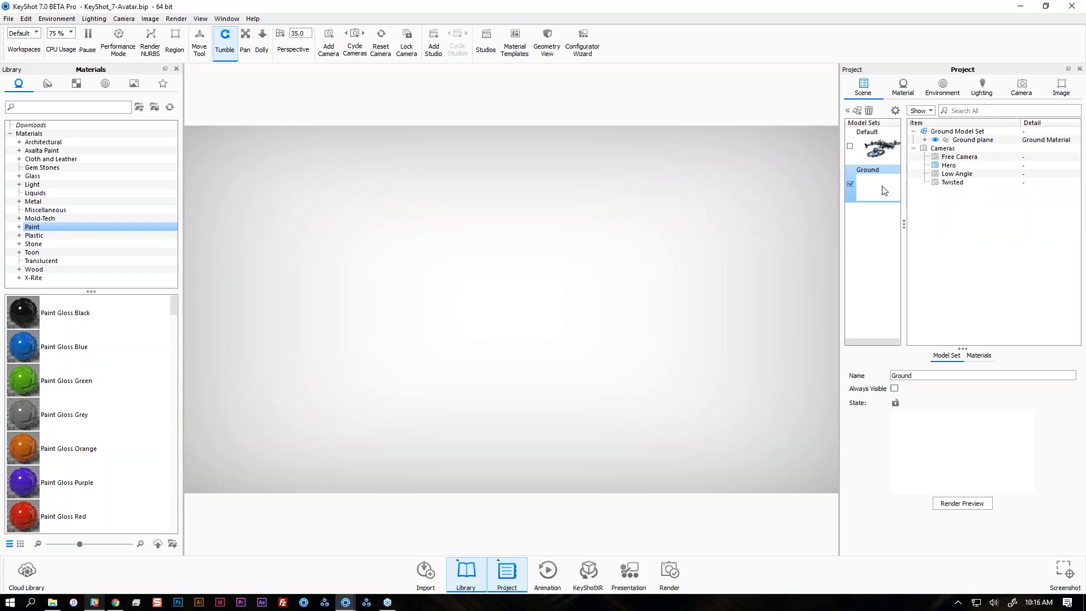
{"action": "left_click", "coordinate": [885, 157]}
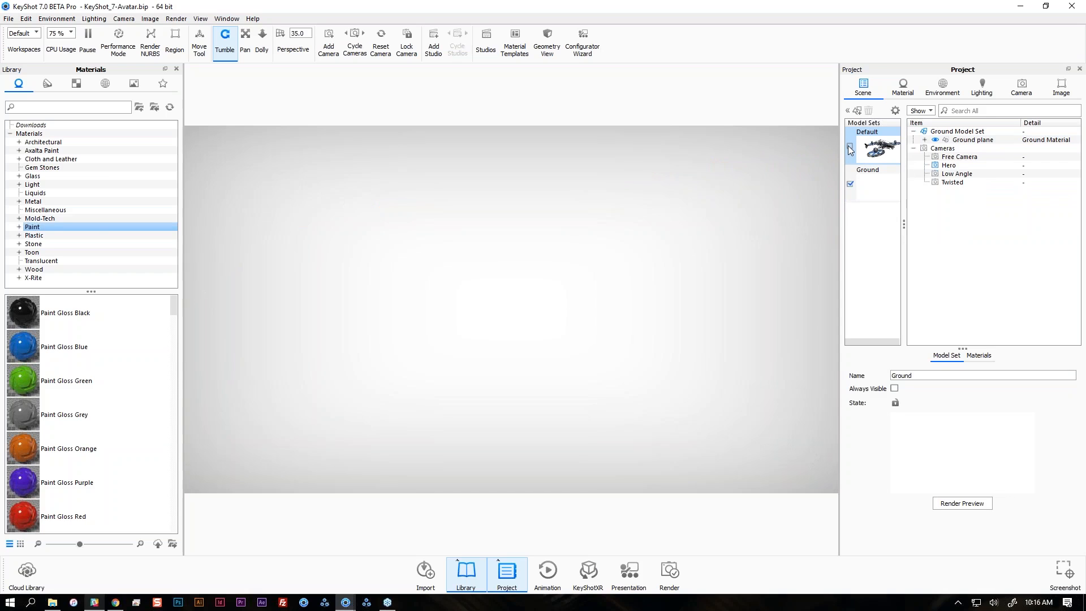
{"action": "left_click", "coordinate": [887, 180], "text": "ctrl"}
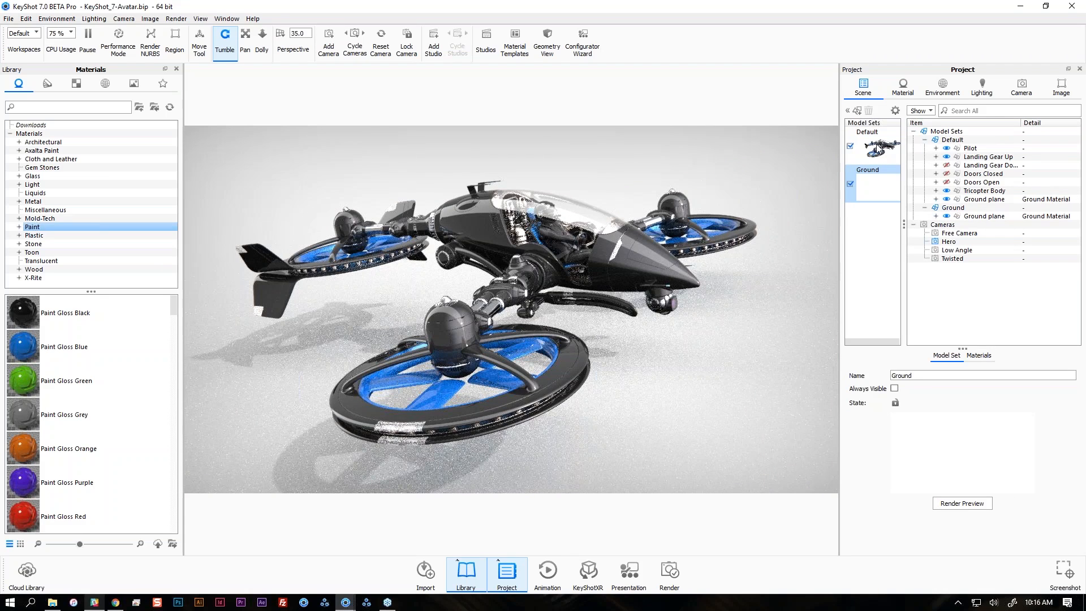
Make the Ground model set always visible.
{"action": "left_click", "coordinate": [969, 198]}
{"action": "left_click", "coordinate": [970, 149]}
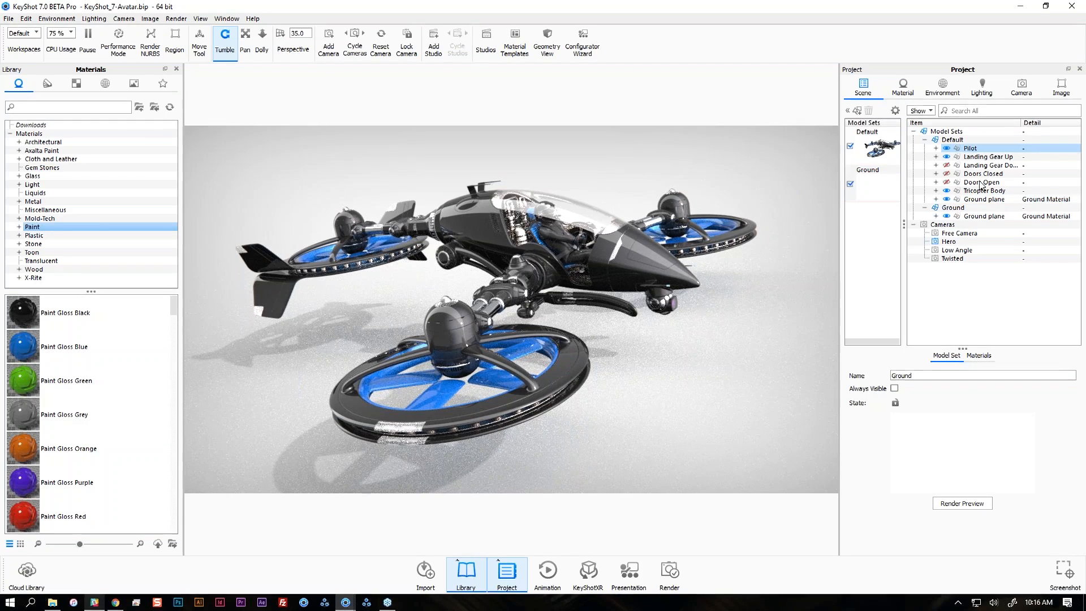
{"action": "left_click", "coordinate": [983, 174]}
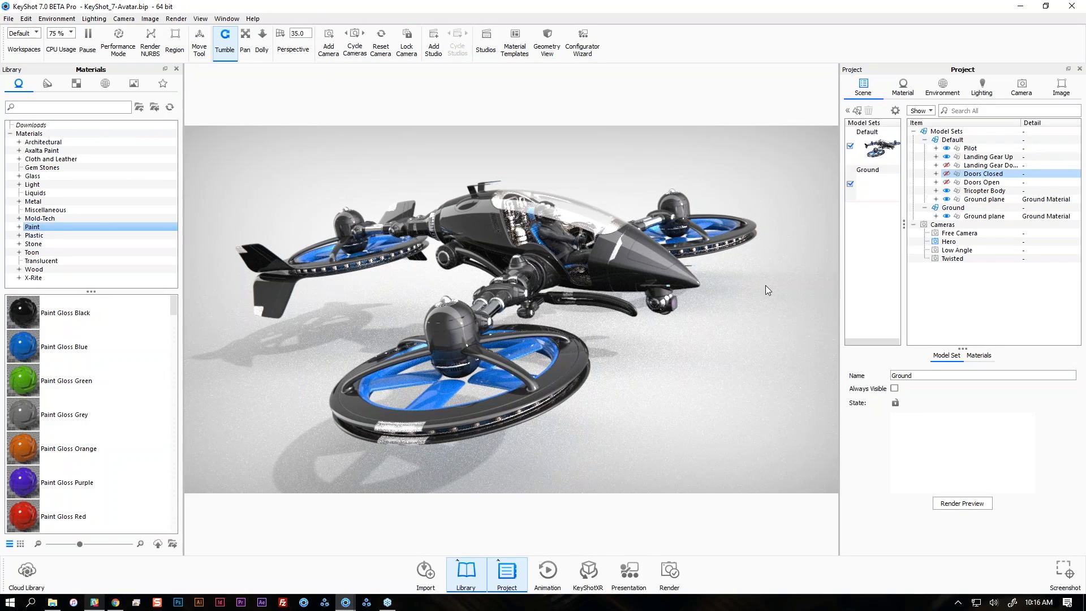
{"action": "left_click", "coordinate": [755, 331]}
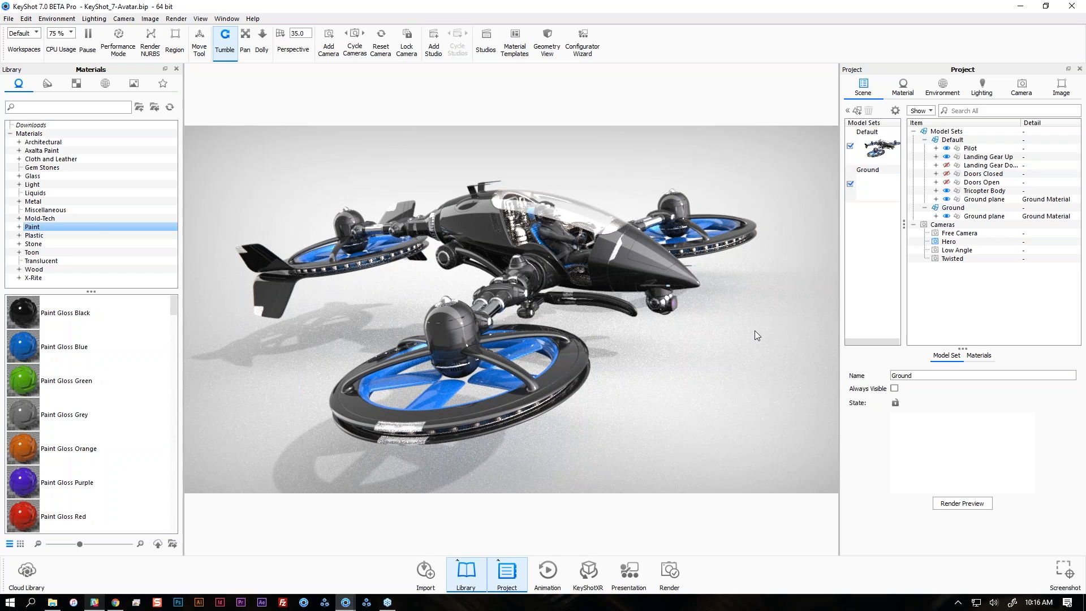
{"action": "left_click_drag", "start_coordinate": [759, 345], "coordinate": [716, 325]}
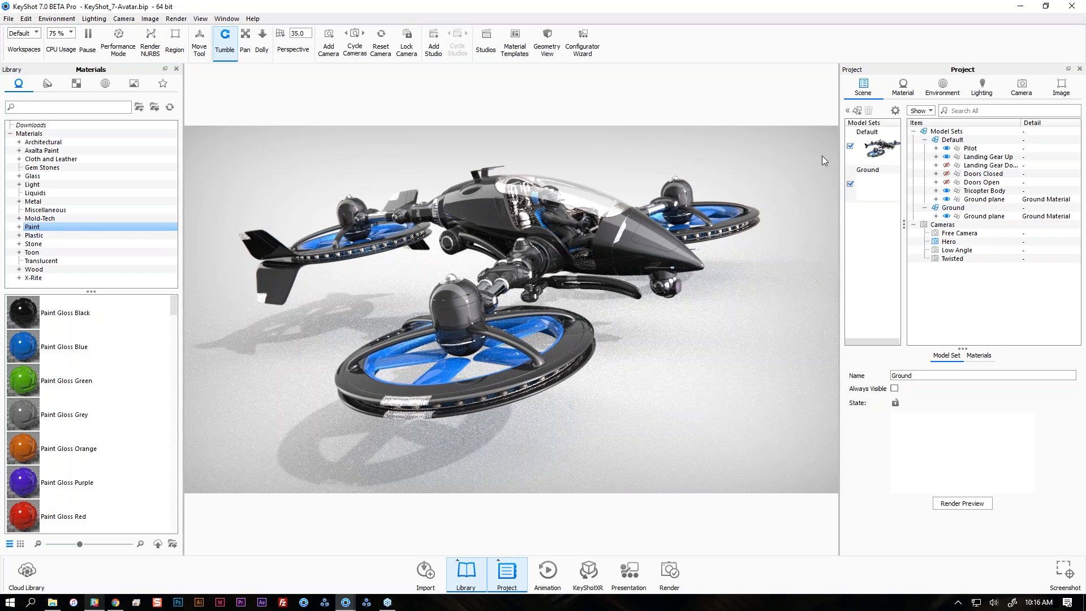
{"action": "left_click", "coordinate": [868, 172]}
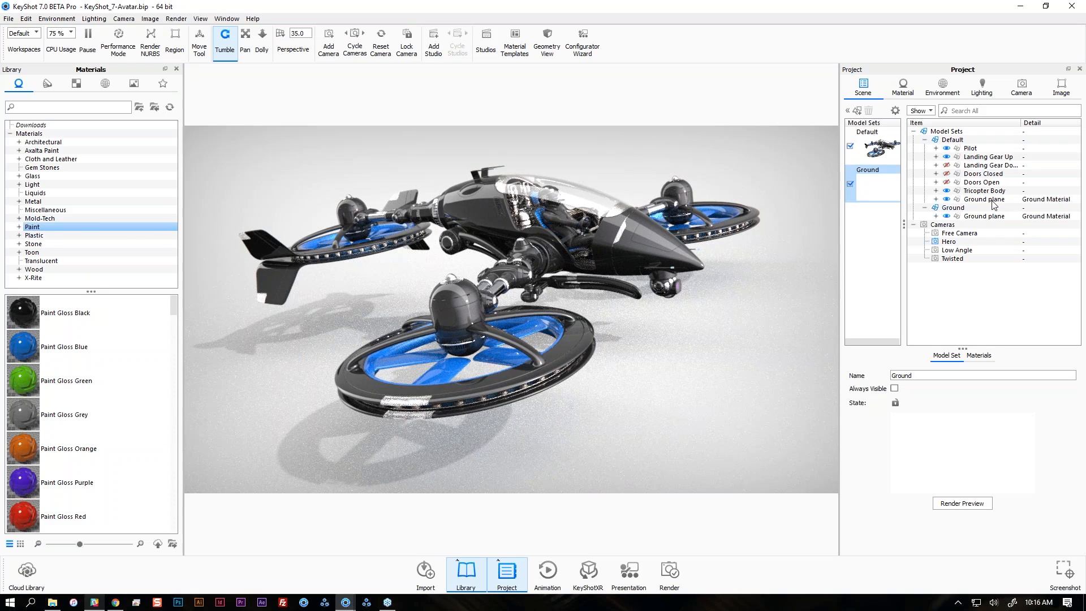
{"action": "left_click", "coordinate": [955, 207]}
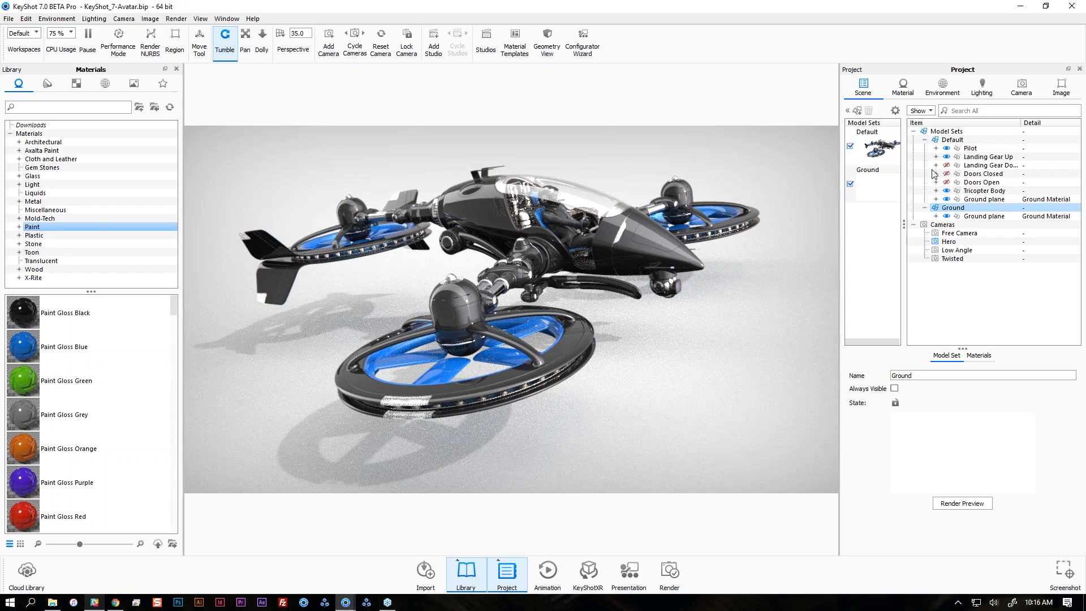
{"action": "left_click", "coordinate": [893, 234]}
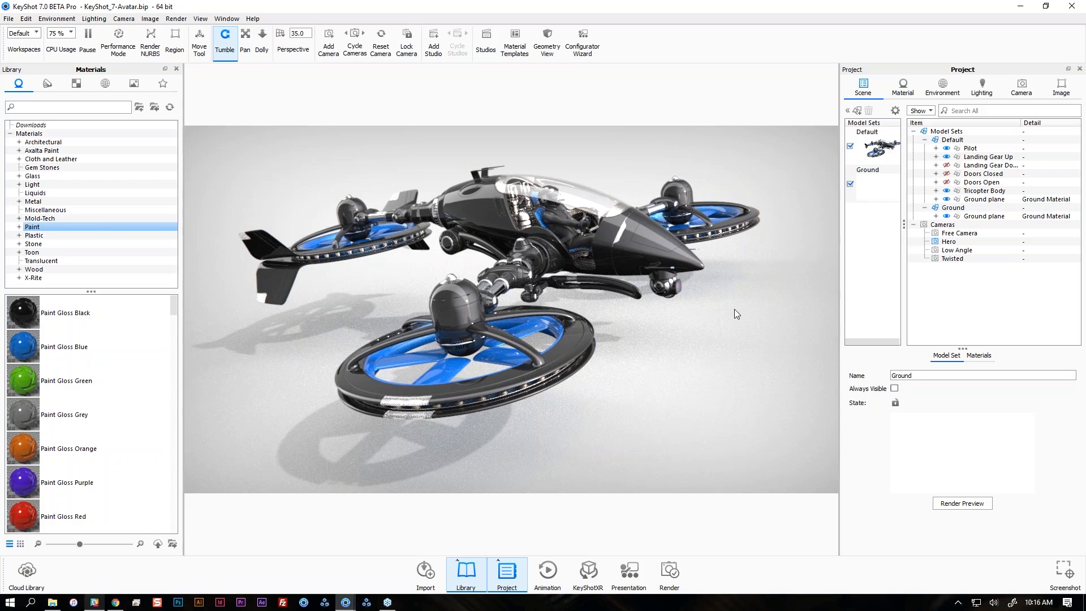
{"action": "left_click", "coordinate": [873, 180]}
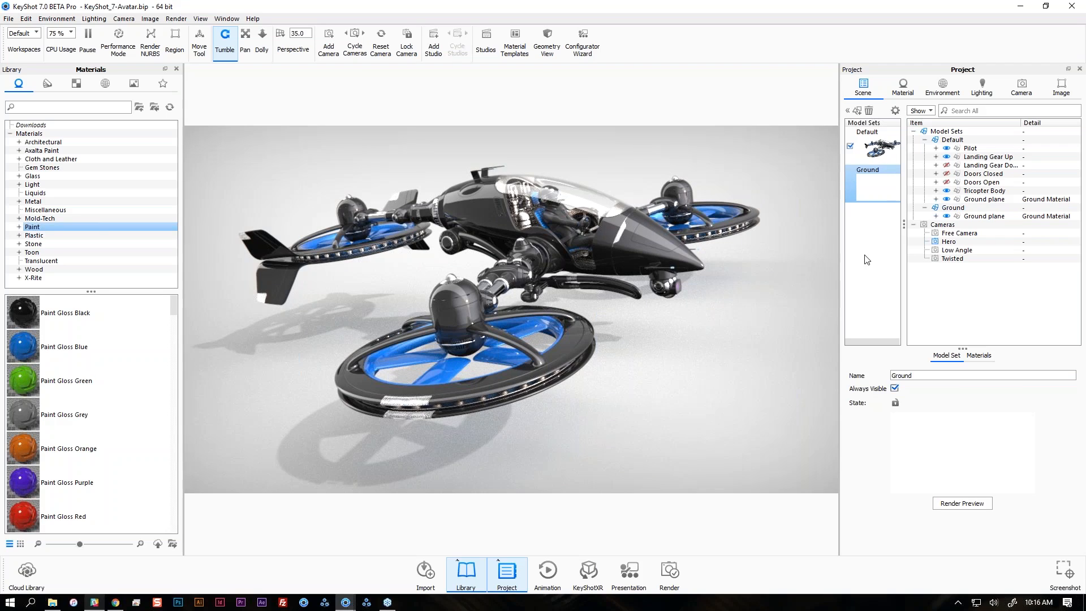
Rename the Default model set to Flying and add a model set named Landed cloned from Flying and Ground with hidden objects included.
{"action": "left_click", "coordinate": [881, 152]}
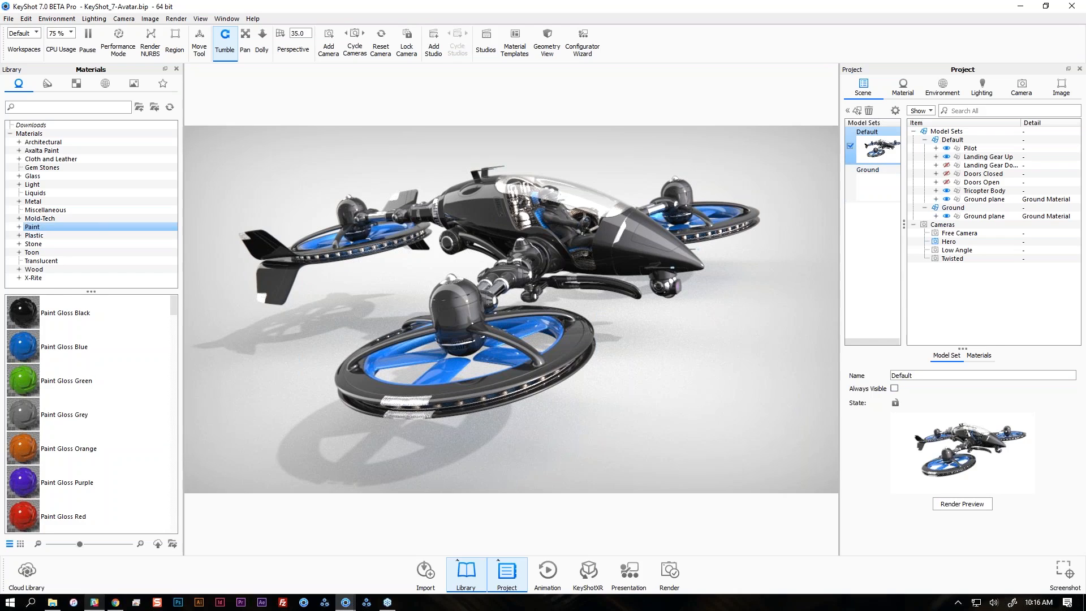
{"action": "type", "text": "Flying"}
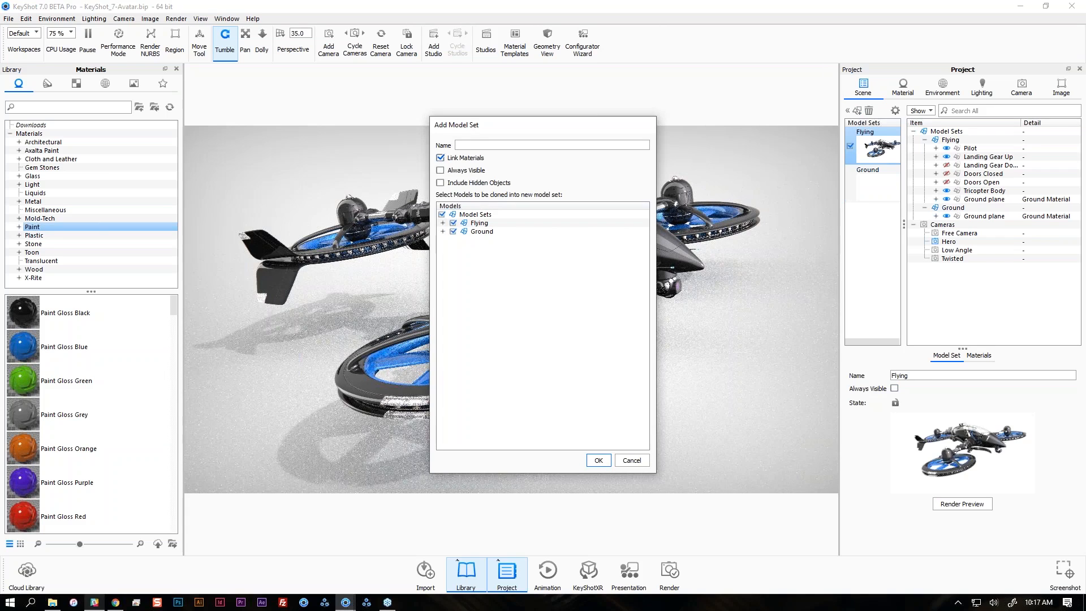
{"action": "type", "text": "Landed"}
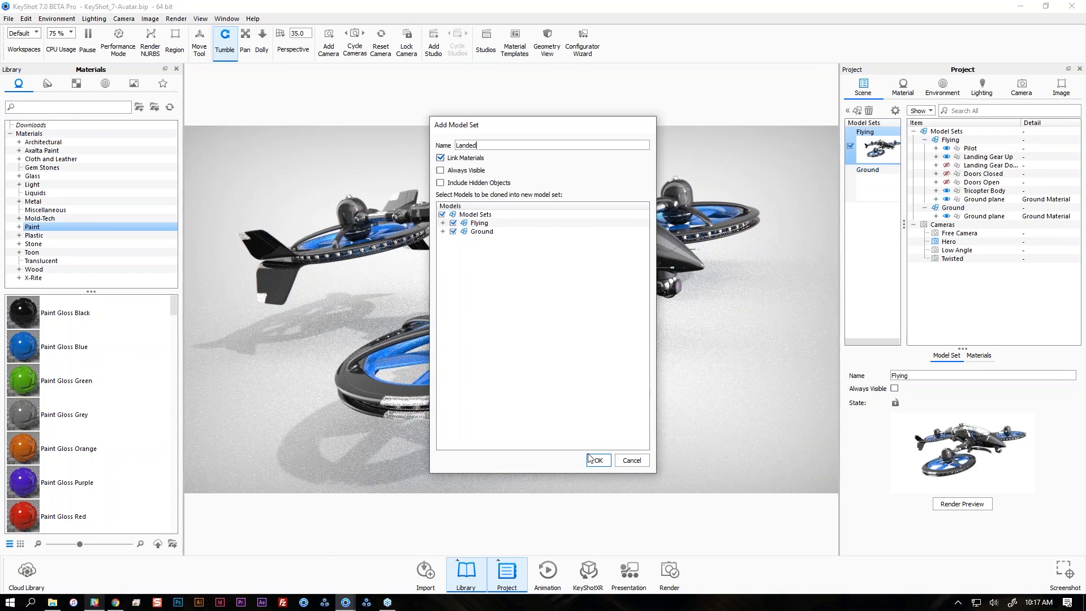
{"action": "left_click", "coordinate": [494, 184]}
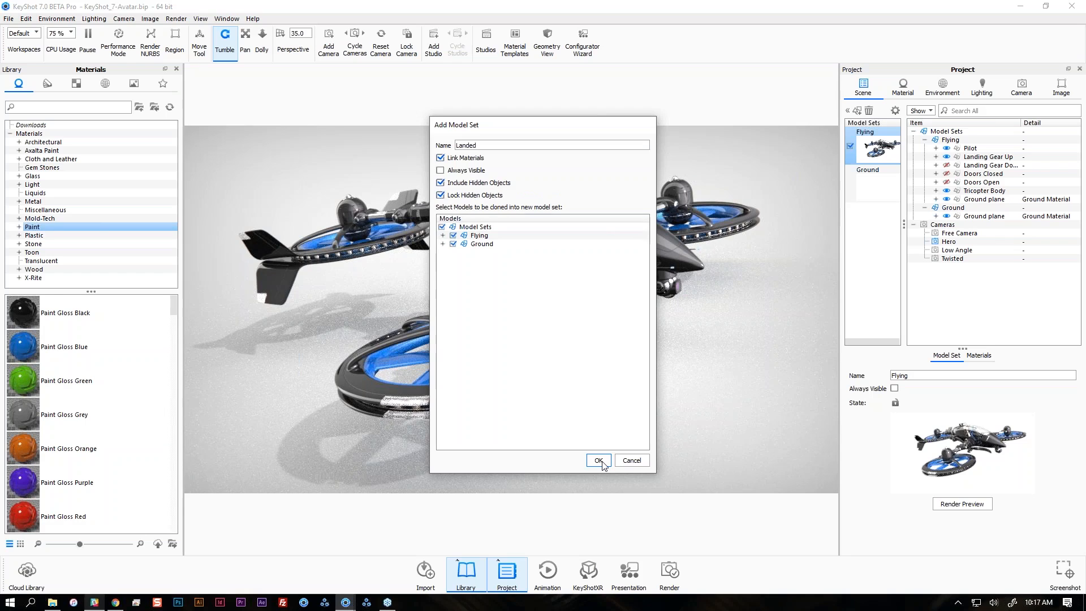
{"action": "left_click", "coordinate": [602, 464]}
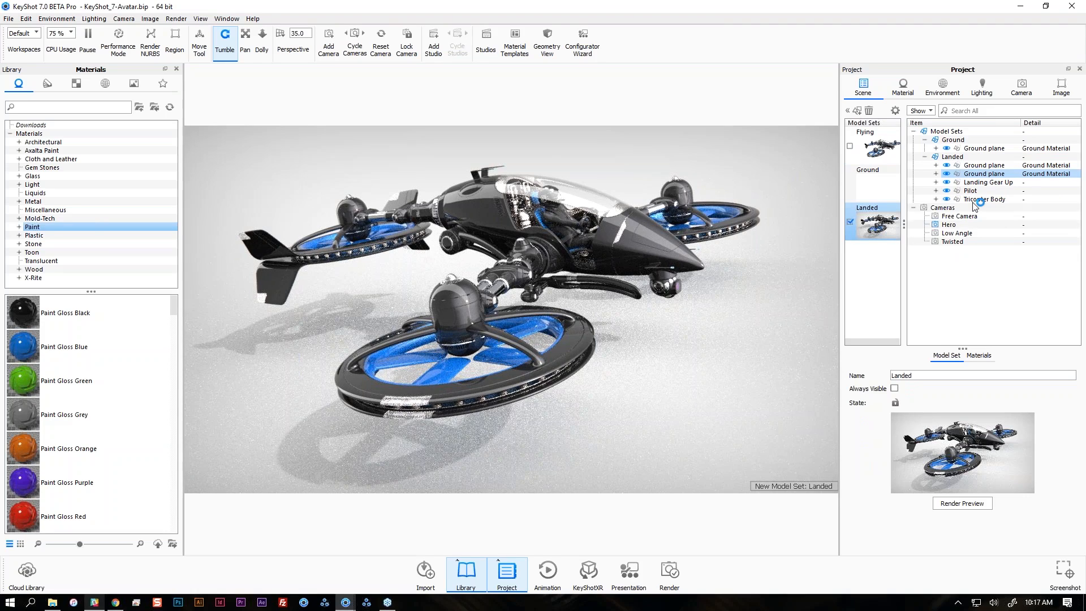
Hide the Landing Gear Up group in the Landed model set.
{"action": "left_click", "coordinate": [973, 206]}
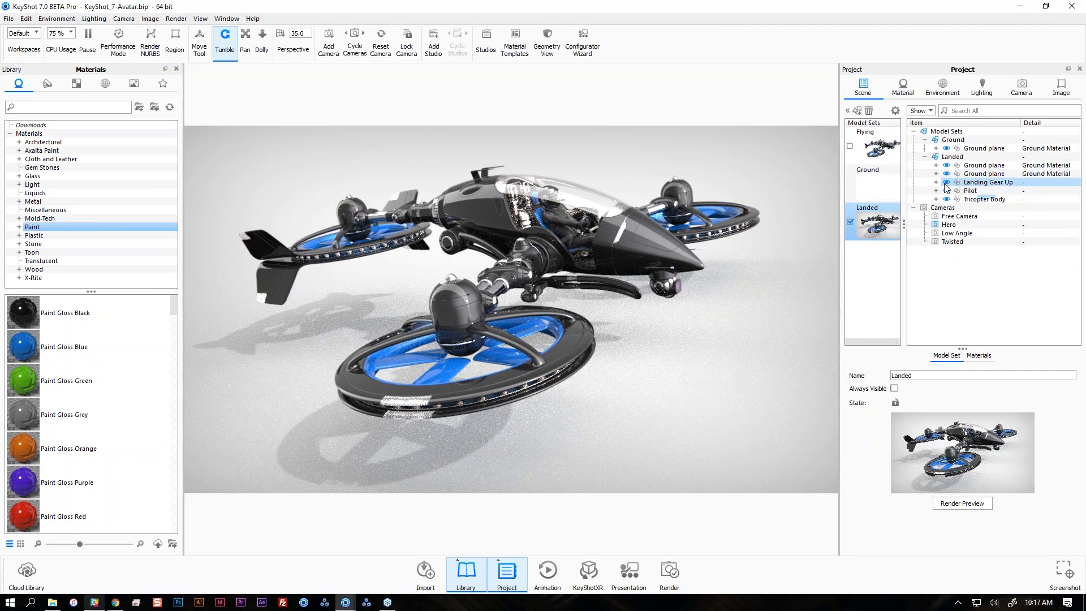
{"action": "left_click", "coordinate": [946, 182]}
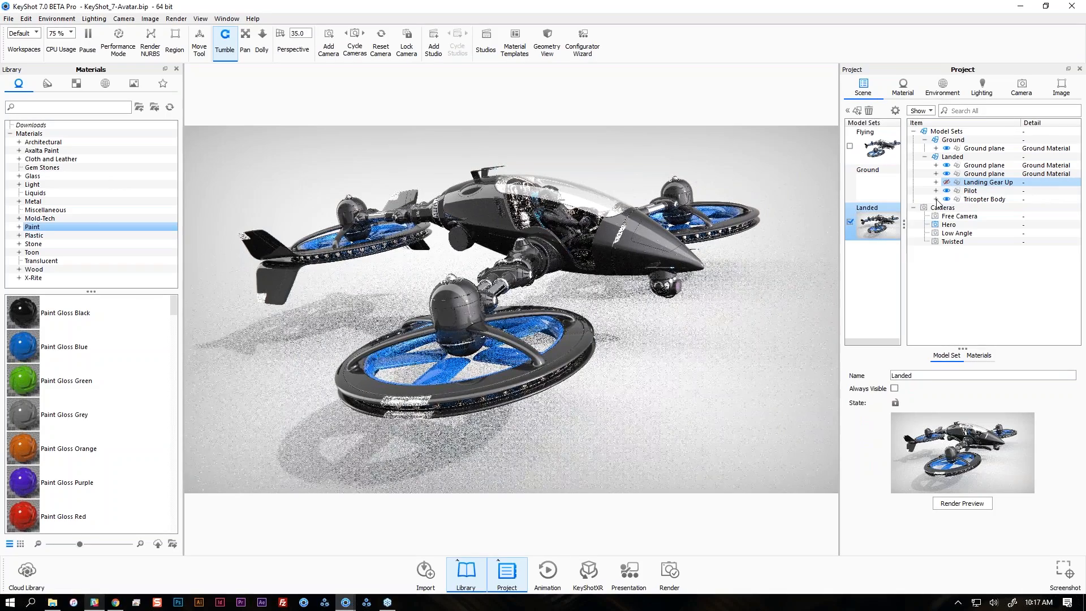
Show the Landing Gear Up group in the Landed model set again.
{"action": "left_click", "coordinate": [936, 200]}
{"action": "left_click", "coordinate": [936, 199]}
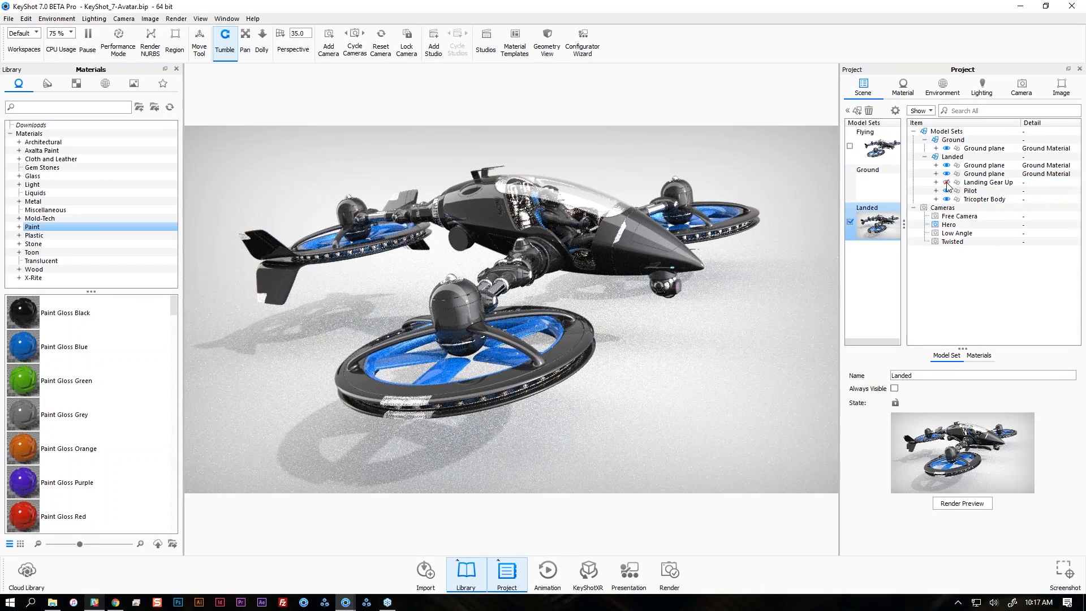
{"action": "left_click", "coordinate": [946, 182]}
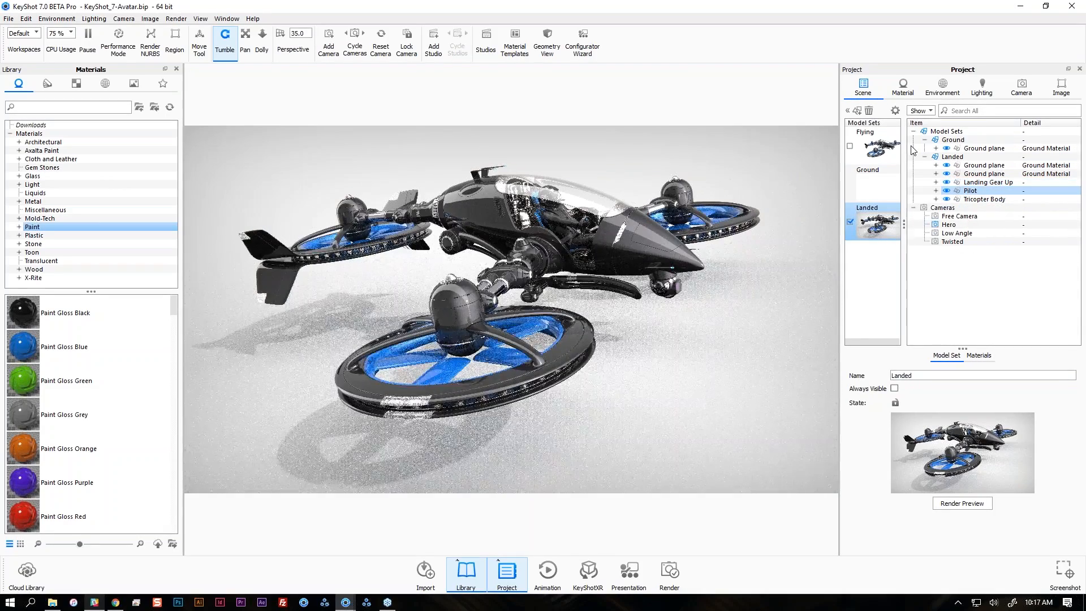
Activate the Flying model set alongside Landed and copy its Landing Gear Down group to the Landed model set, accepting the hierarchy change.
{"action": "left_click", "coordinate": [848, 147]}
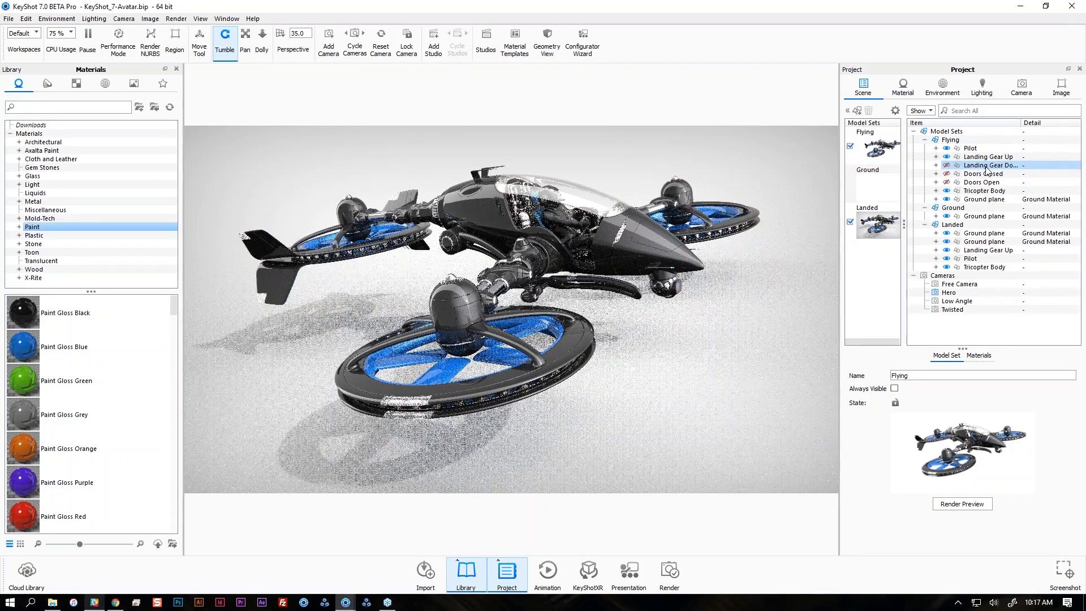
{"action": "left_click", "coordinate": [987, 165]}
{"action": "right_click", "coordinate": [987, 170]}
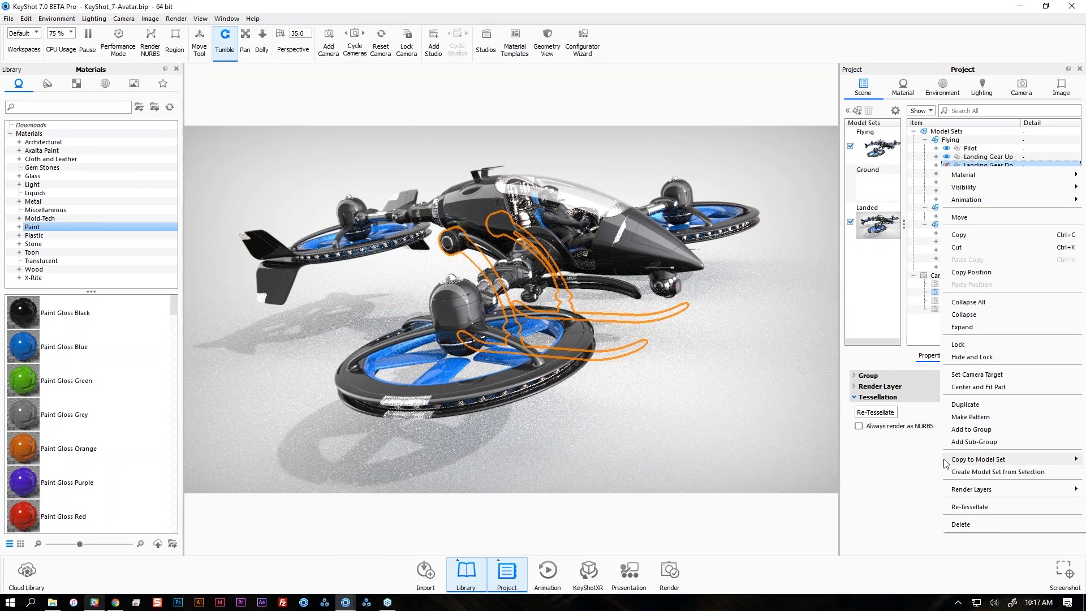
{"action": "mouse_move", "coordinate": [945, 464]}
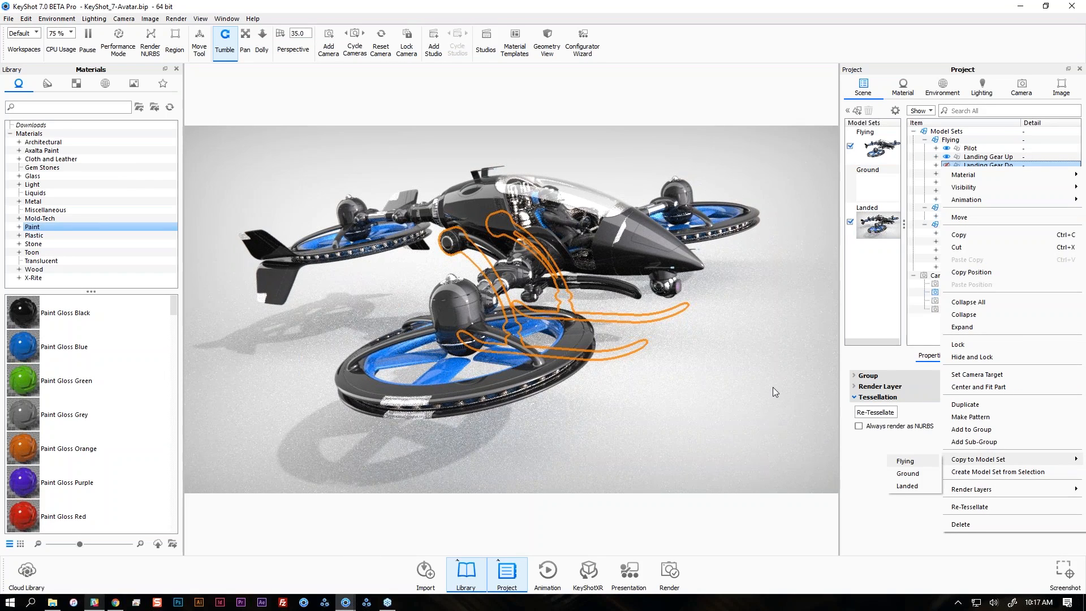
{"action": "left_click", "coordinate": [907, 486]}
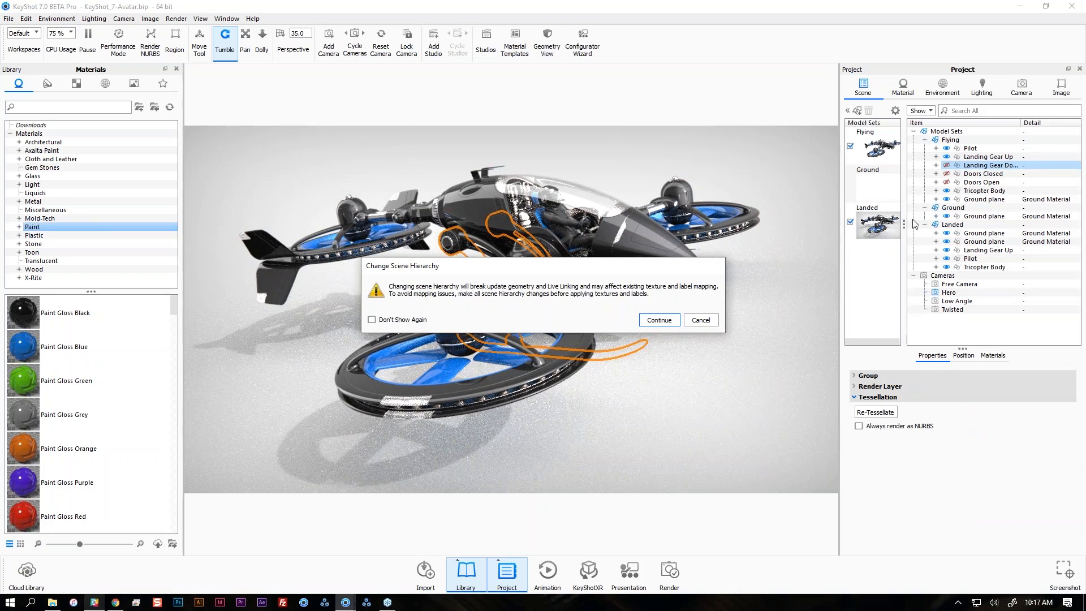
{"action": "key", "text": "Return"}
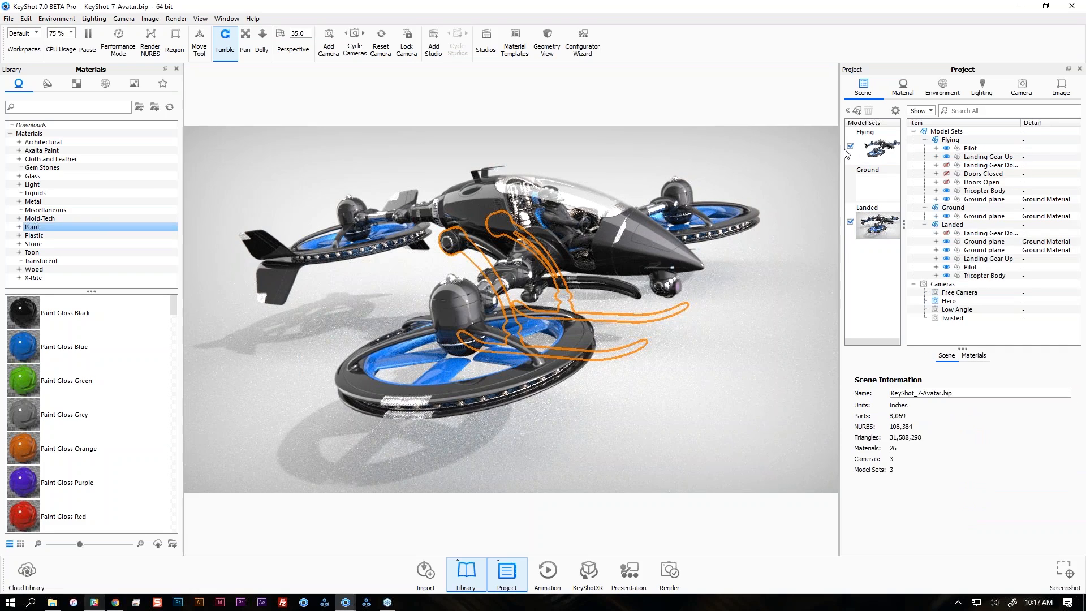
Deactivate the Flying model set and show the copied Landing Gear Down group in the Landed model set.
{"action": "left_click", "coordinate": [847, 153]}
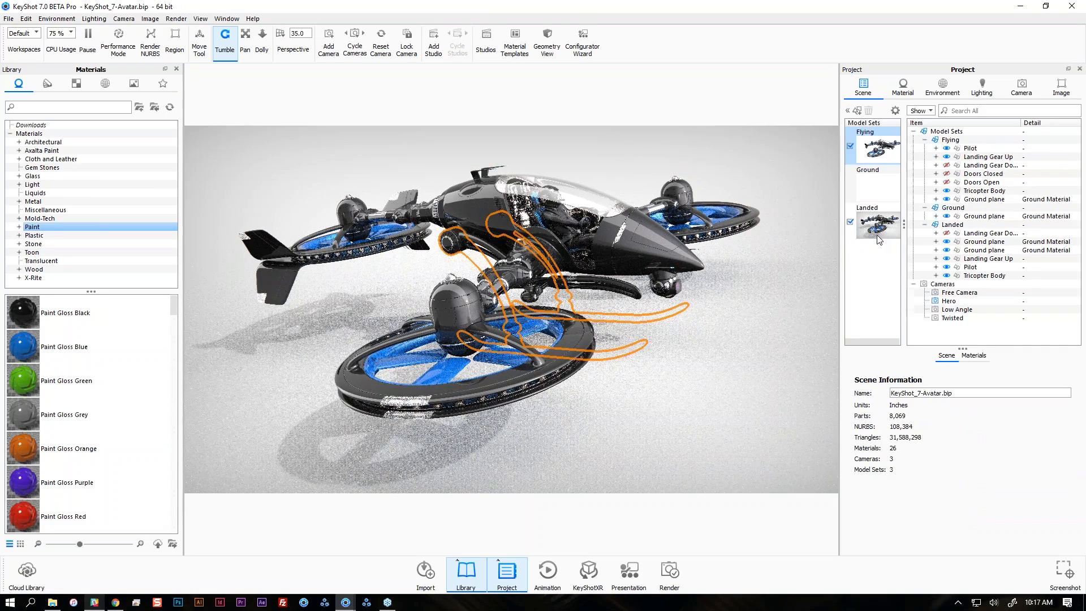
{"action": "left_click", "coordinate": [878, 233]}
{"action": "left_click", "coordinate": [947, 165]}
{"action": "left_click", "coordinate": [982, 165]}
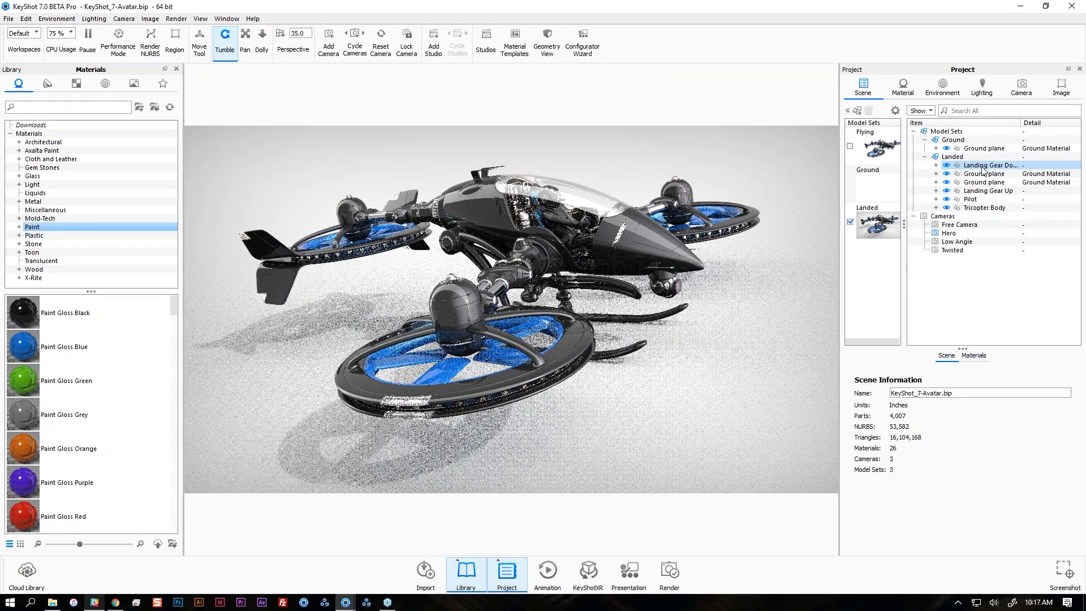
Hide and lock the Landing Gear Up group in the Landed model set.
{"action": "left_click", "coordinate": [948, 191]}
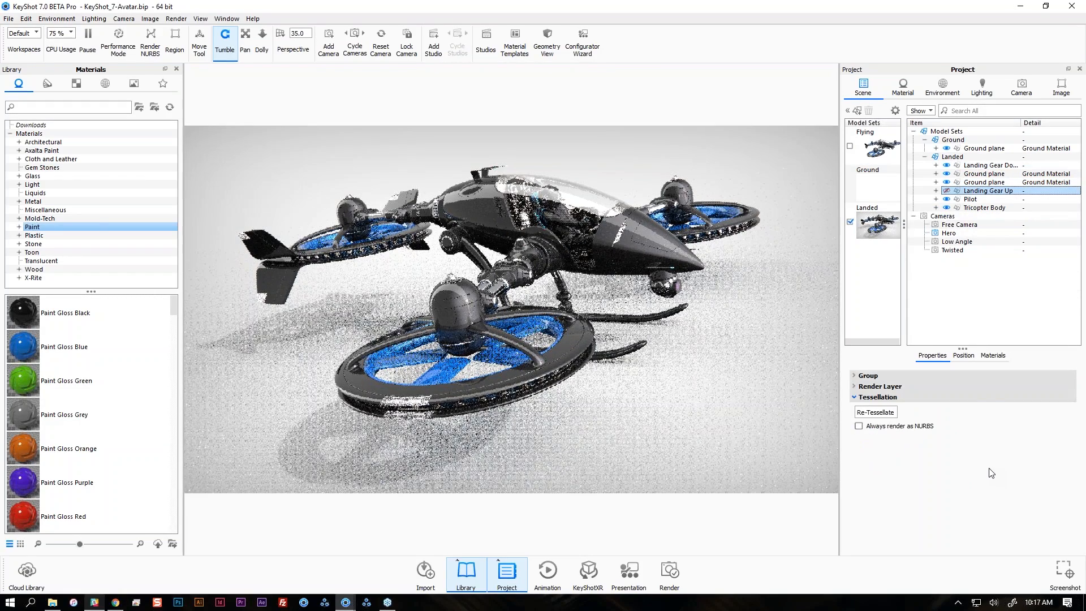
{"action": "right_click", "coordinate": [943, 191]}
{"action": "left_click", "coordinate": [989, 381]}
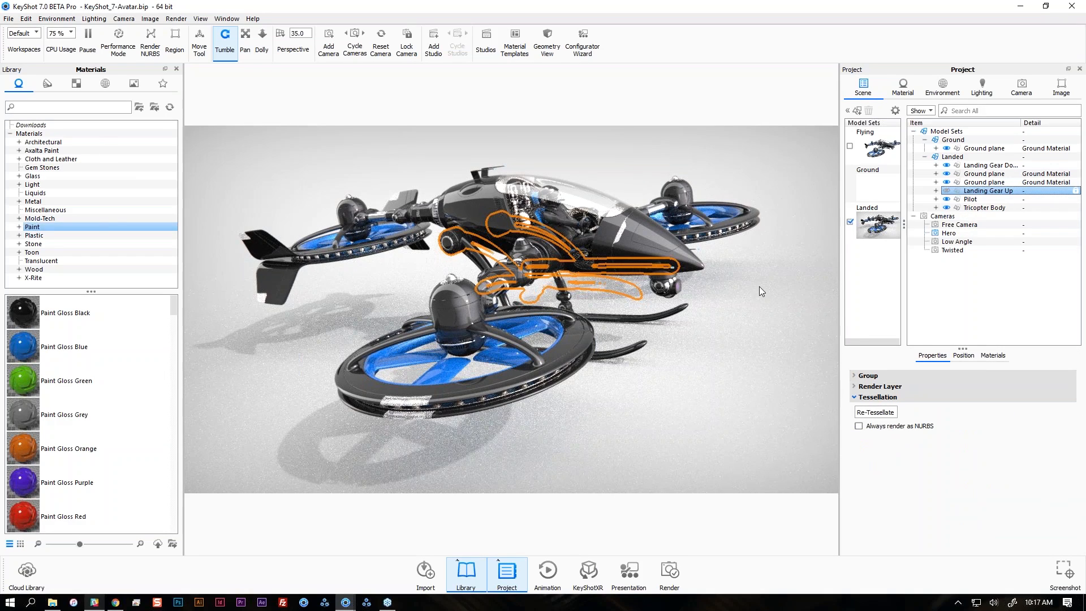
{"action": "left_click", "coordinate": [759, 286]}
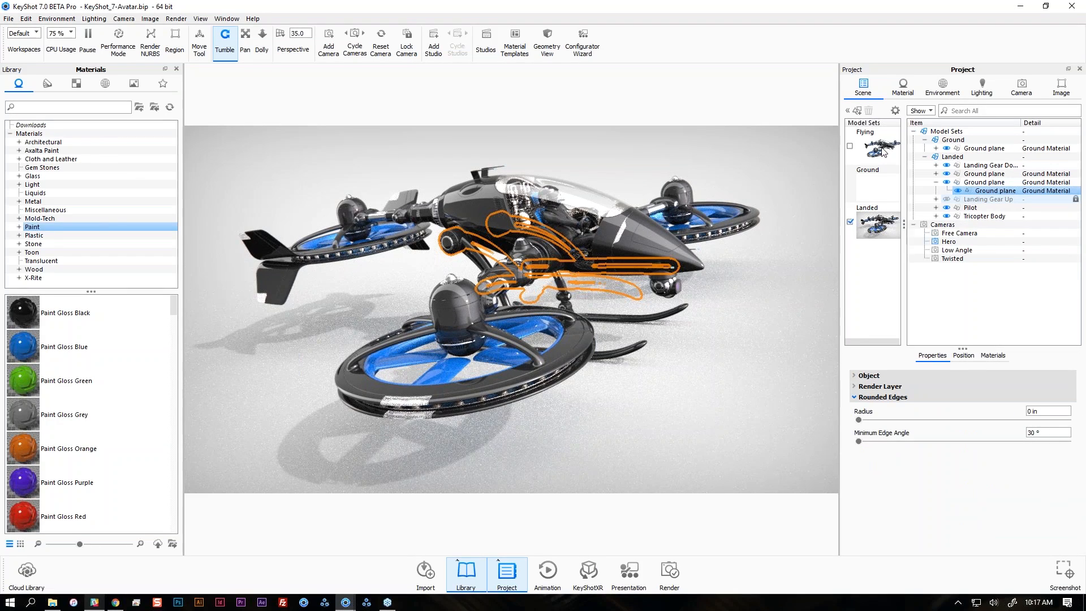
Make Flying the active model set in place of Landed.
{"action": "left_click", "coordinate": [884, 151]}
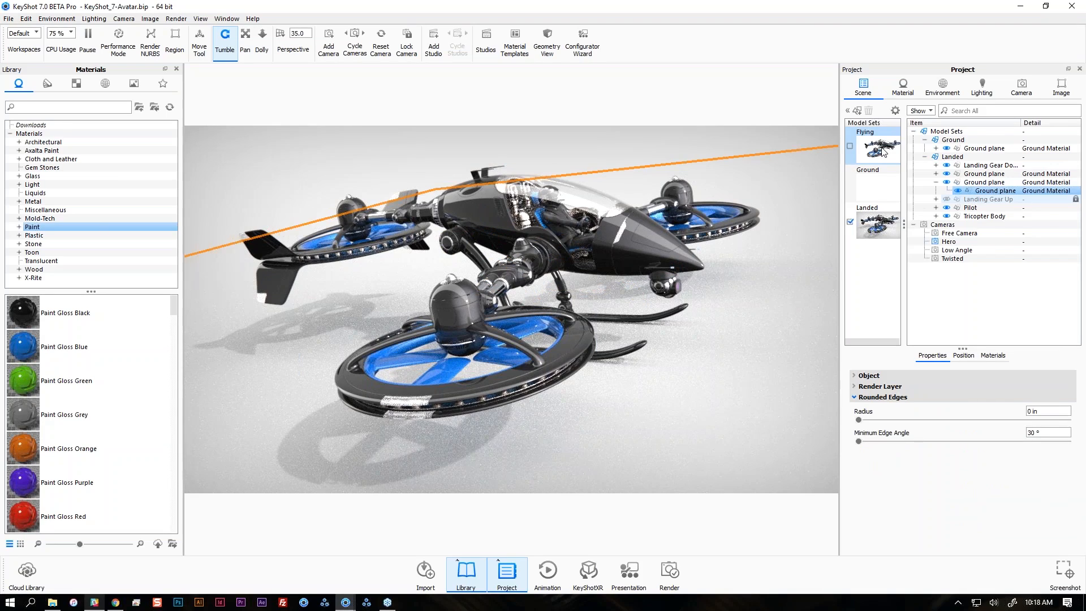
{"action": "left_click", "coordinate": [881, 226]}
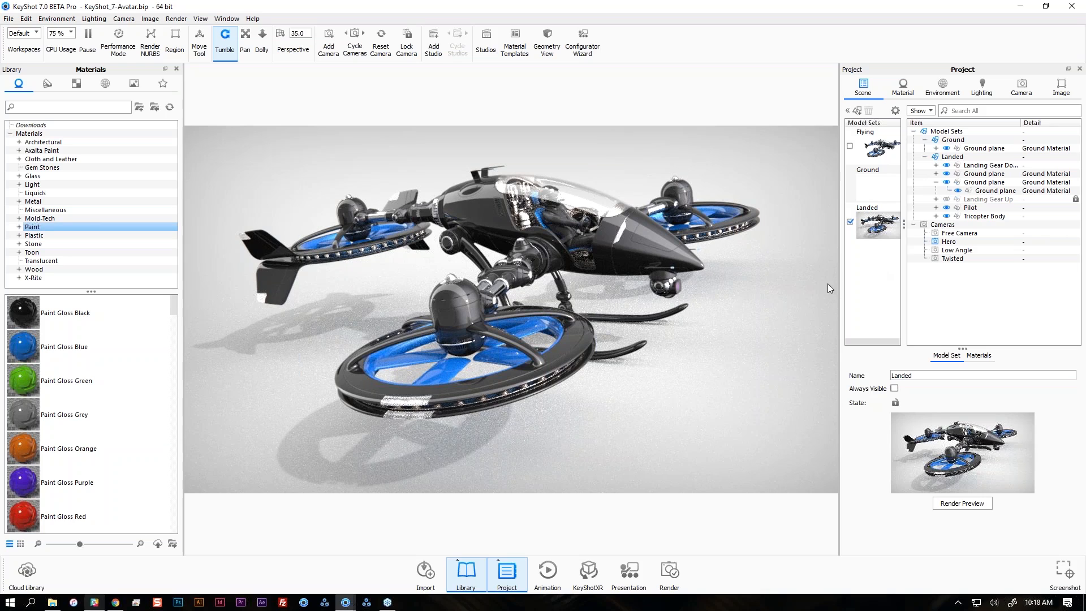
{"action": "left_click", "coordinate": [880, 233]}
{"action": "left_click", "coordinate": [876, 152]}
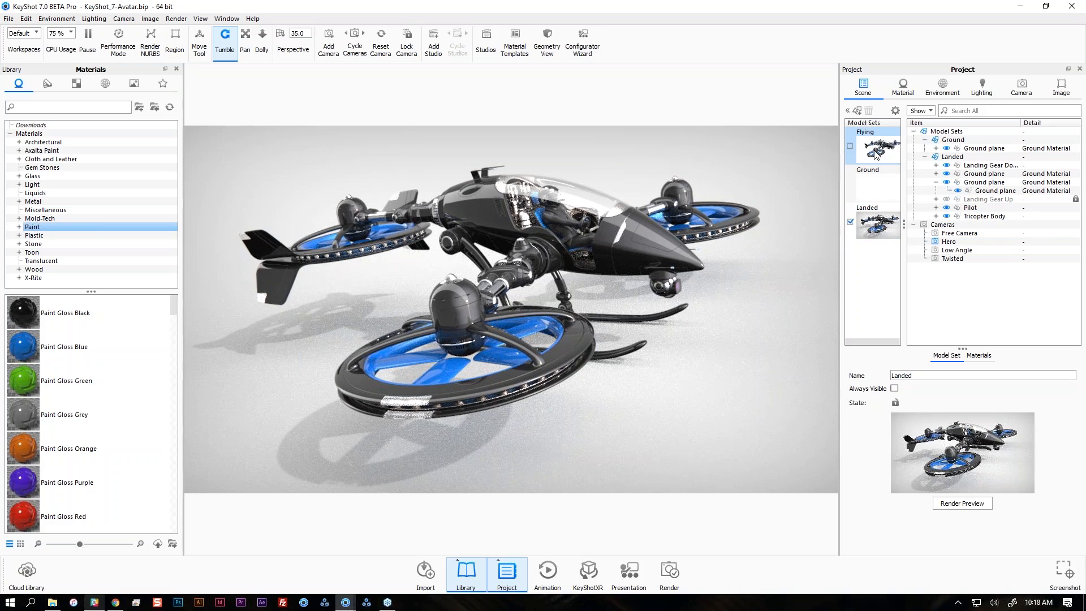
{"action": "left_click", "coordinate": [850, 146]}
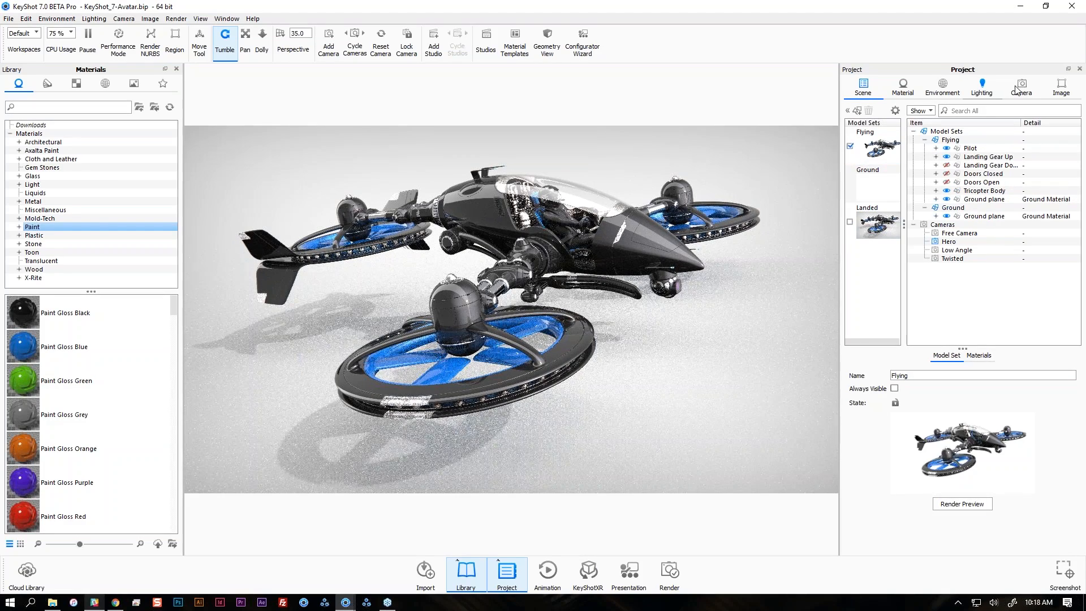
Shift the Hero camera's view of the tricopter slightly and save the camera.
{"action": "left_click", "coordinate": [945, 90]}
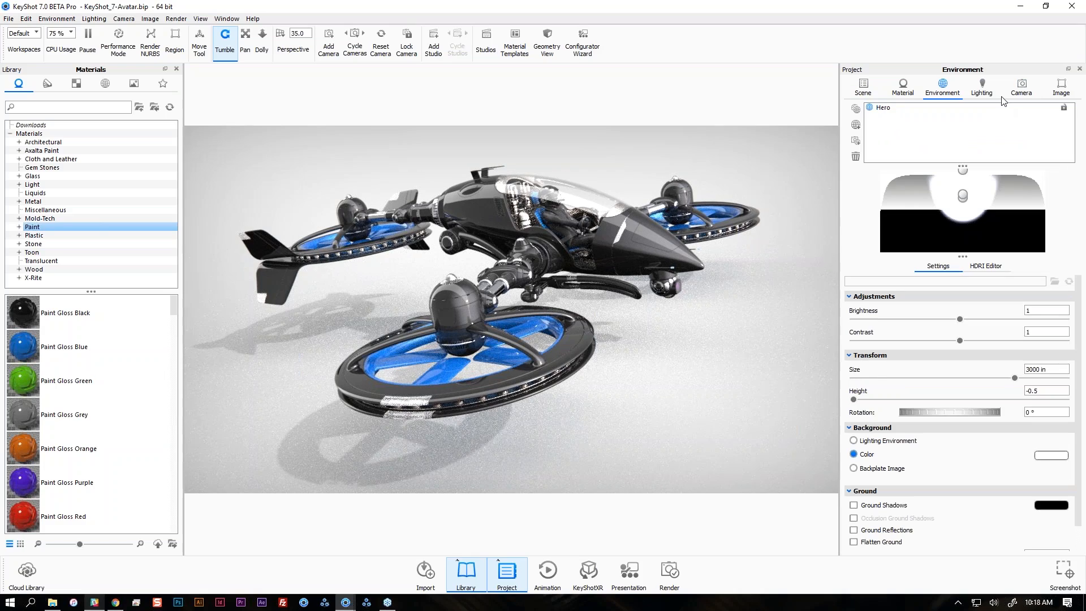
{"action": "left_click", "coordinate": [1015, 89]}
{"action": "left_click_drag", "start_coordinate": [681, 331], "coordinate": [711, 327]}
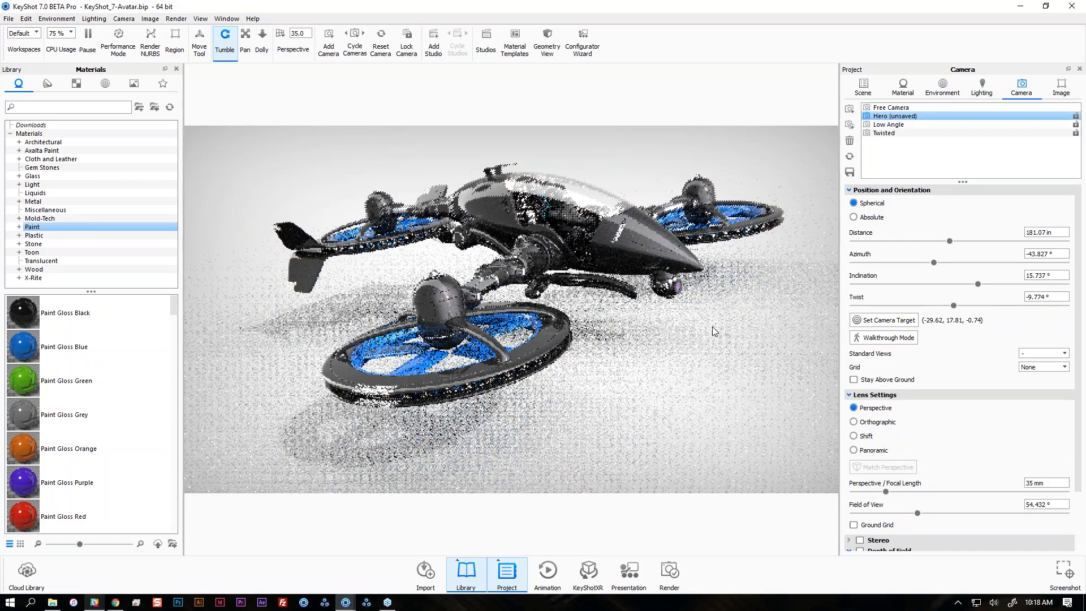
{"action": "left_click", "coordinate": [849, 172]}
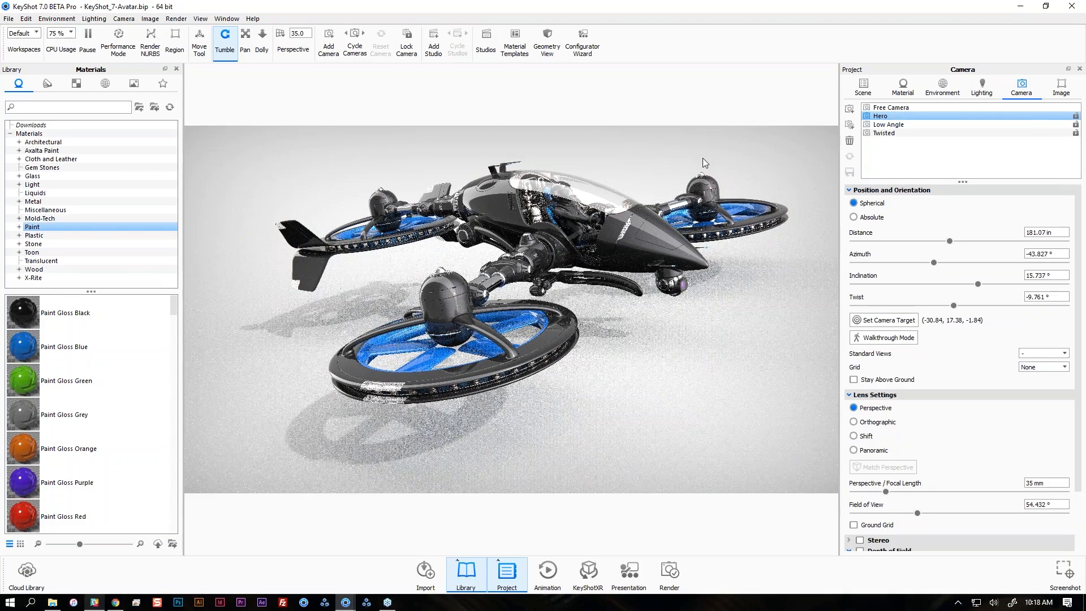
Add a studio named Flying that uses the Hero camera, the Hero environment and the active model sets.
{"action": "left_click", "coordinate": [488, 49]}
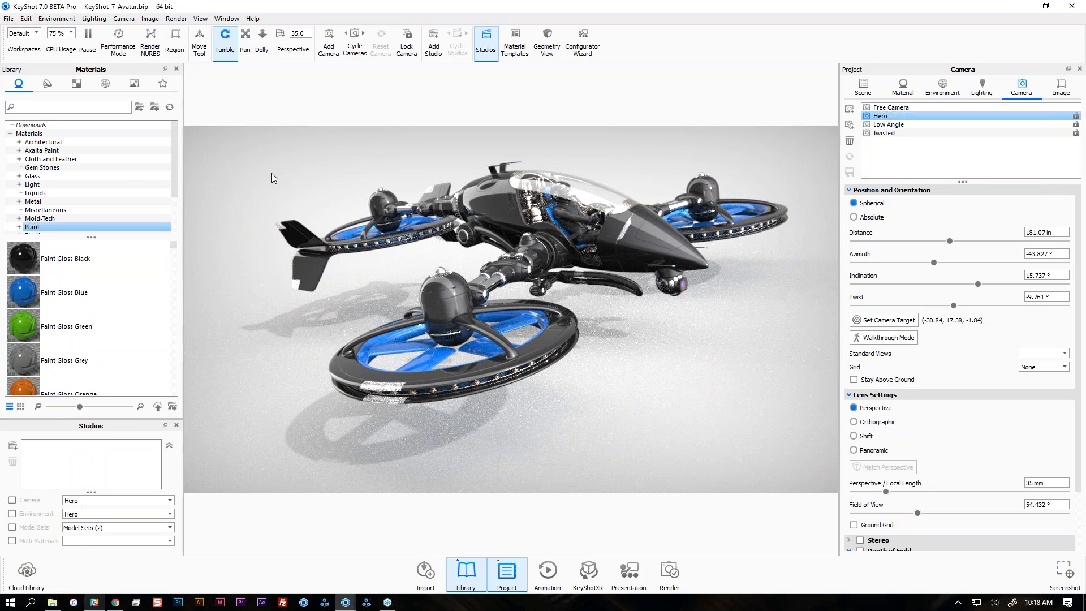
{"action": "left_click_drag", "start_coordinate": [271, 173], "coordinate": [307, 77]}
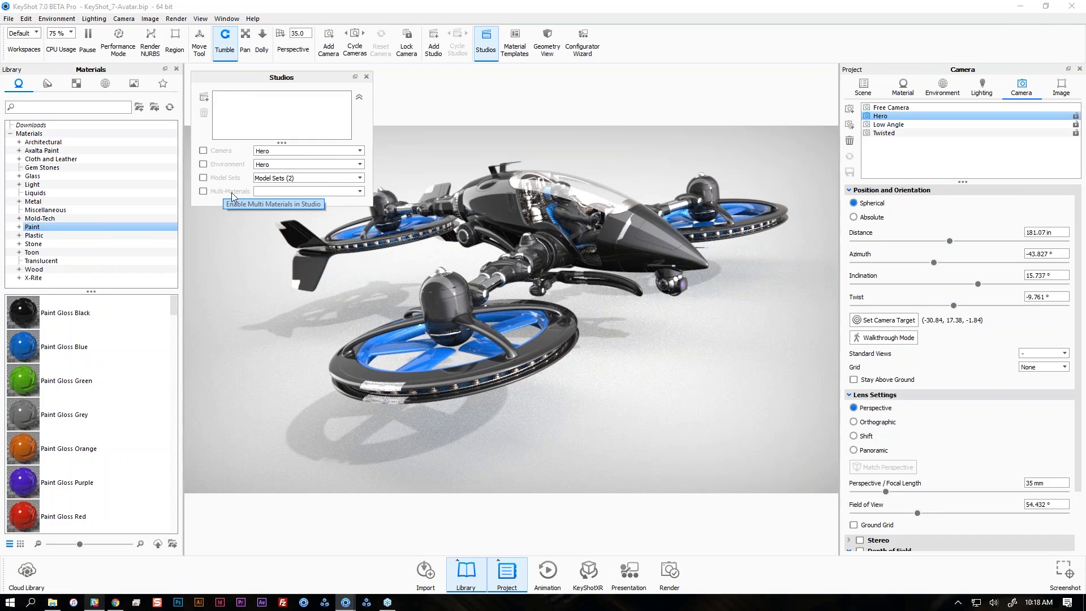
{"action": "left_click", "coordinate": [205, 99]}
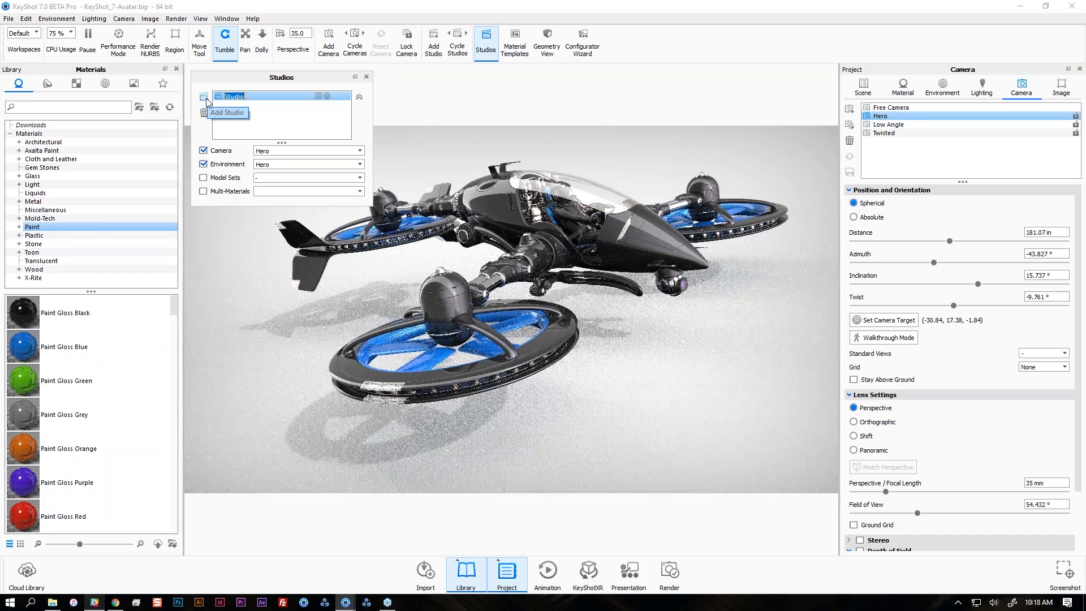
{"action": "type", "text": "Flying"}
{"action": "key", "text": "Return"}
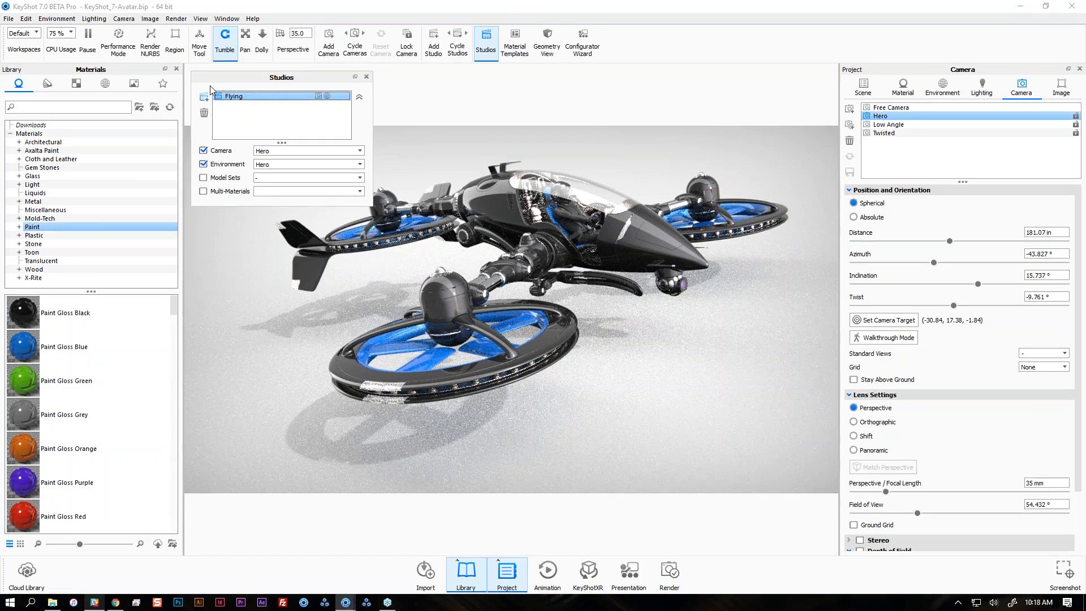
{"action": "left_click", "coordinate": [215, 179]}
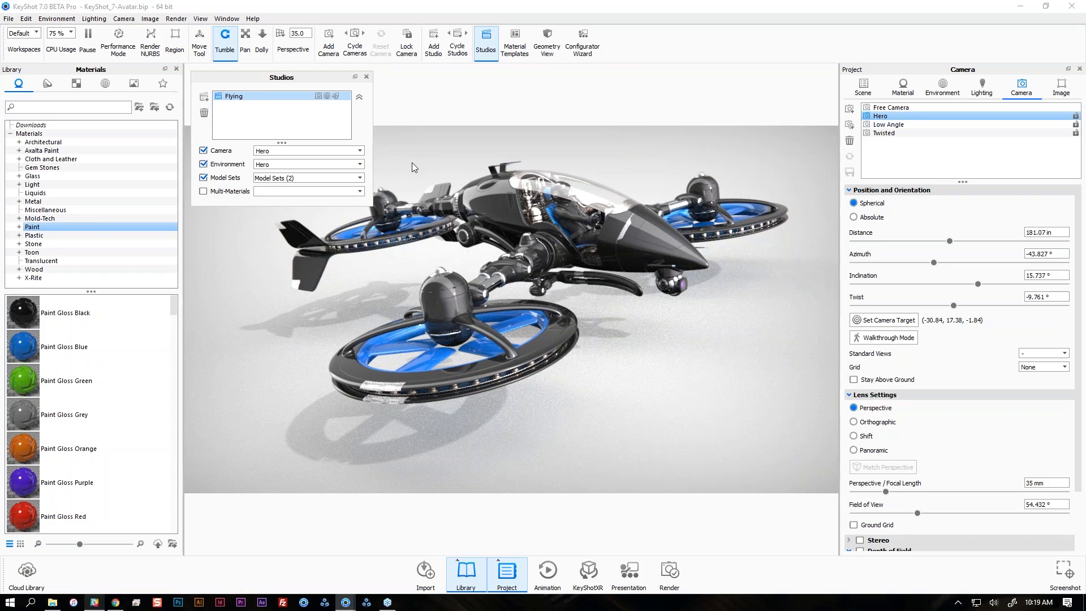
Activate the Landed model set in place of Flying and switch to the Low Angle camera.
{"action": "left_click", "coordinate": [863, 87]}
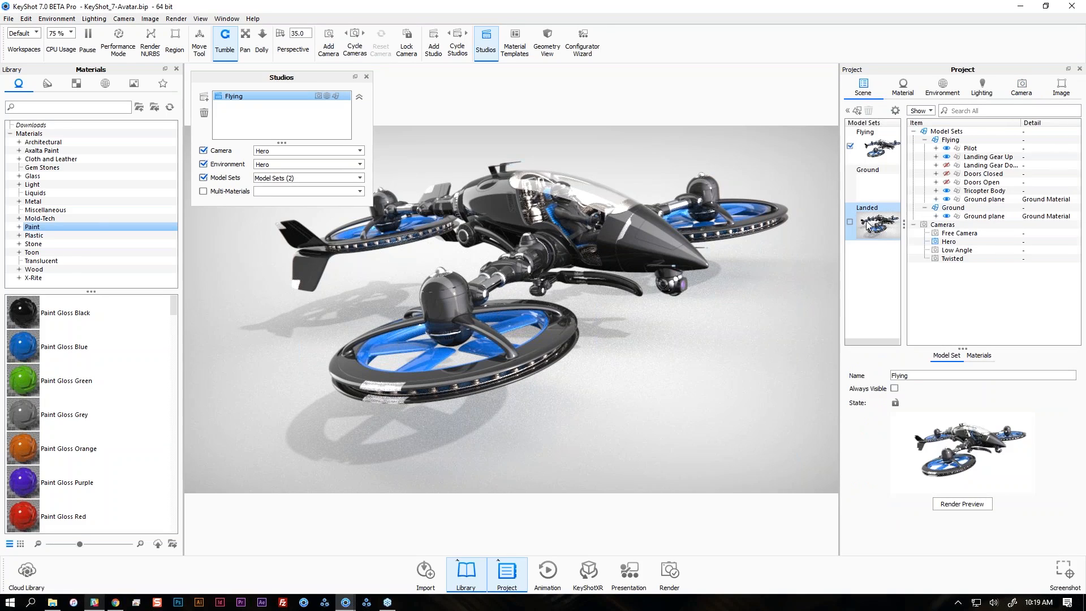
{"action": "left_click", "coordinate": [871, 226]}
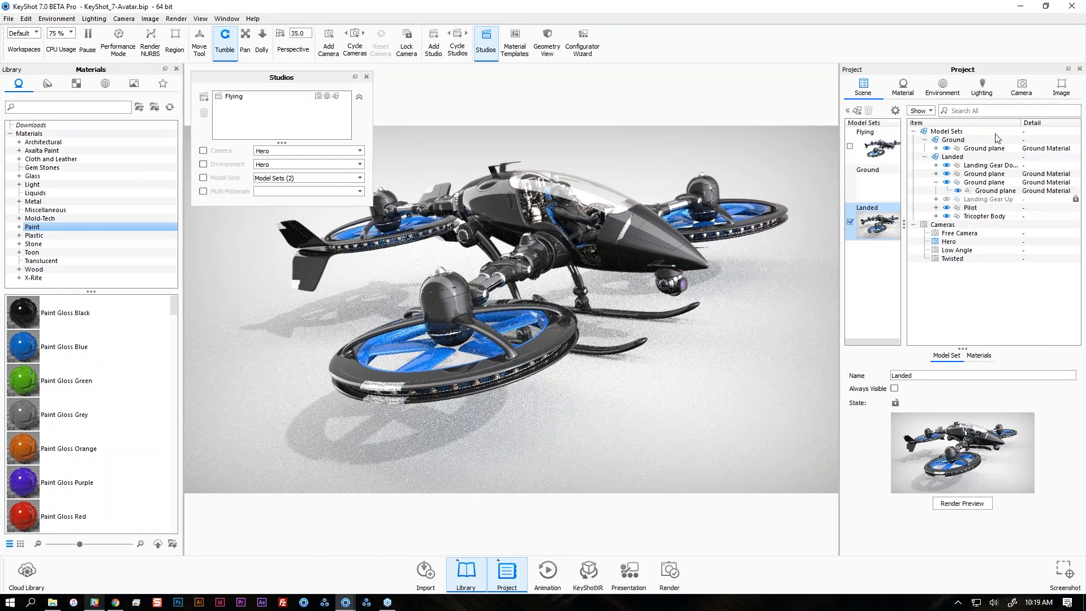
{"action": "left_click", "coordinate": [1021, 88]}
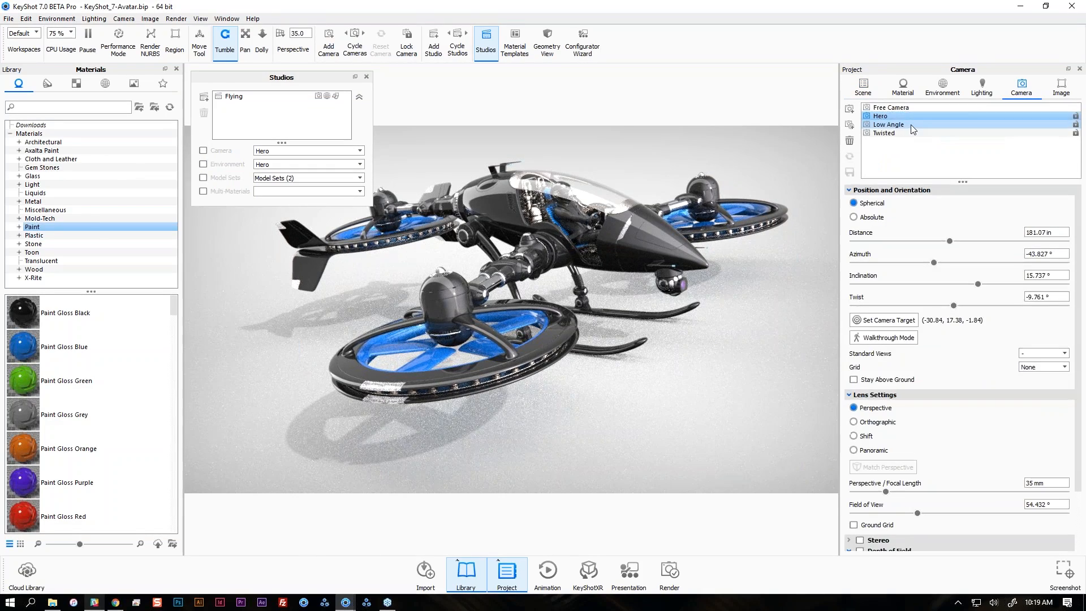
{"action": "left_click", "coordinate": [910, 124]}
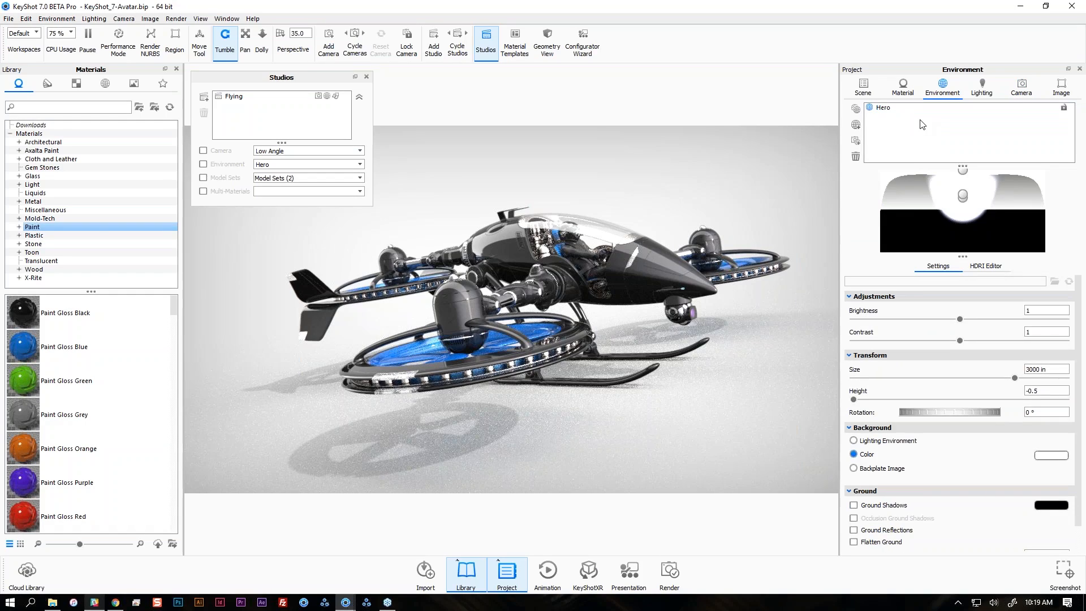
Add the outdoor Aversis_Industrial-loading-bay_3k environment to the scene's environment list.
{"action": "left_click", "coordinate": [886, 139]}
{"action": "left_click", "coordinate": [105, 85]}
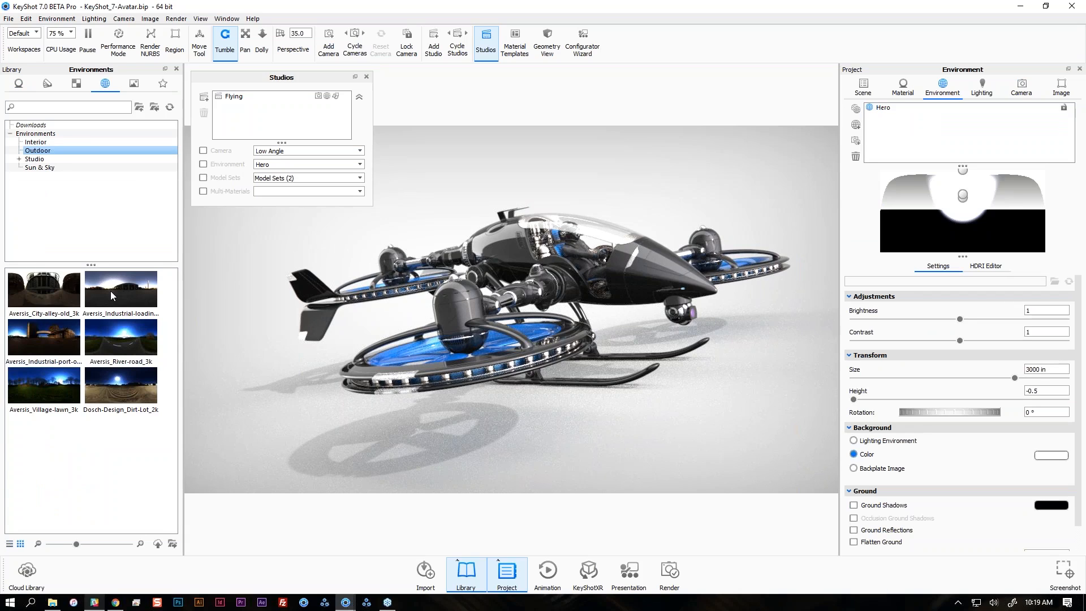
{"action": "left_click", "coordinate": [111, 295]}
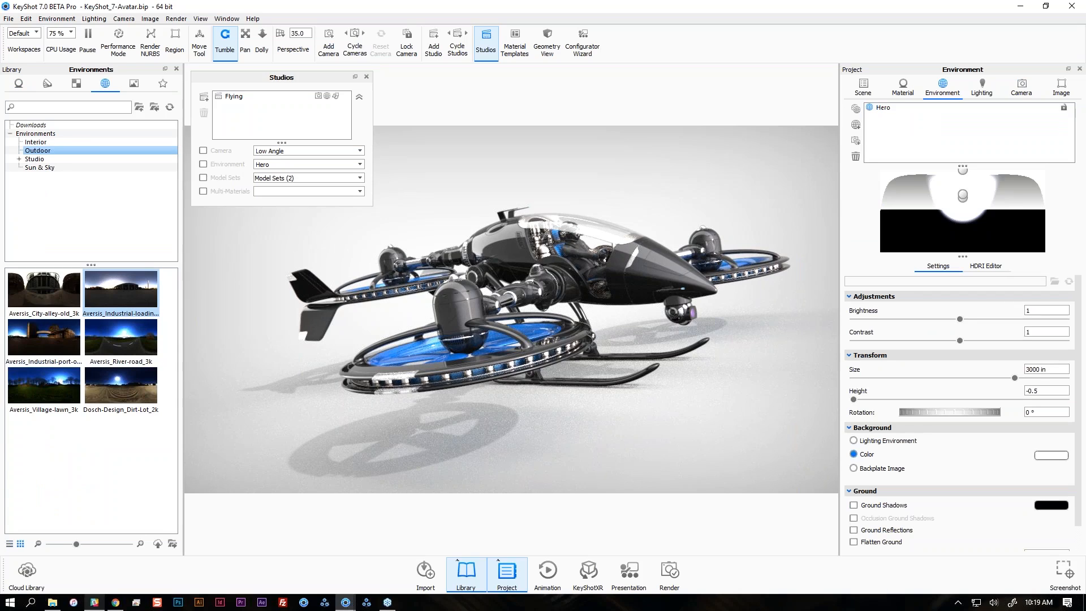
{"action": "left_click_drag", "start_coordinate": [120, 291], "coordinate": [907, 125]}
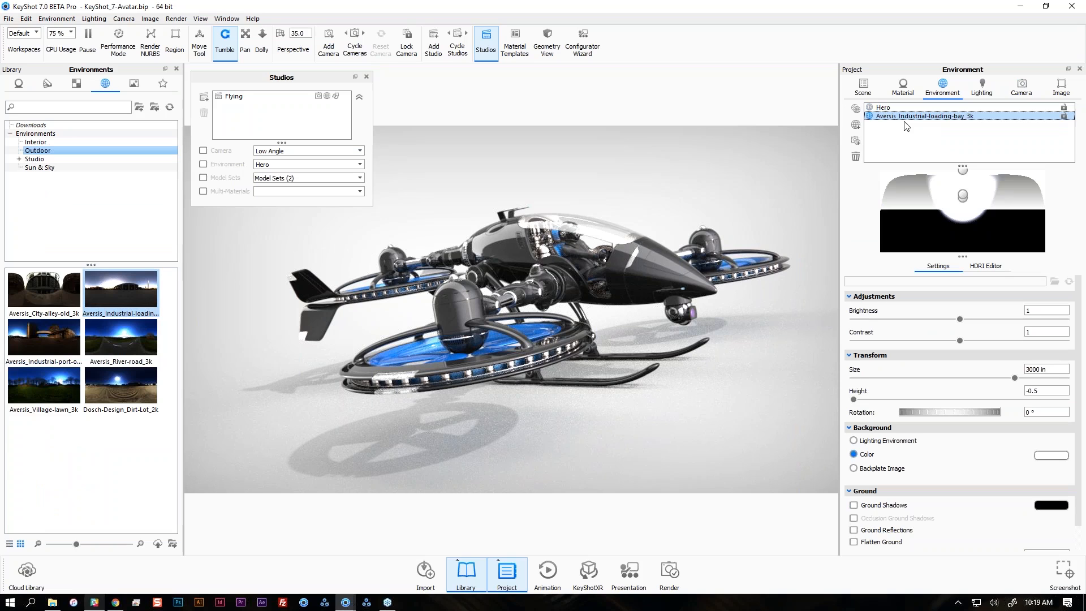
Set the loading-bay environment's background to a solid grey with 51% value and rotate the environment to about 192.25°.
{"action": "left_click", "coordinate": [897, 442]}
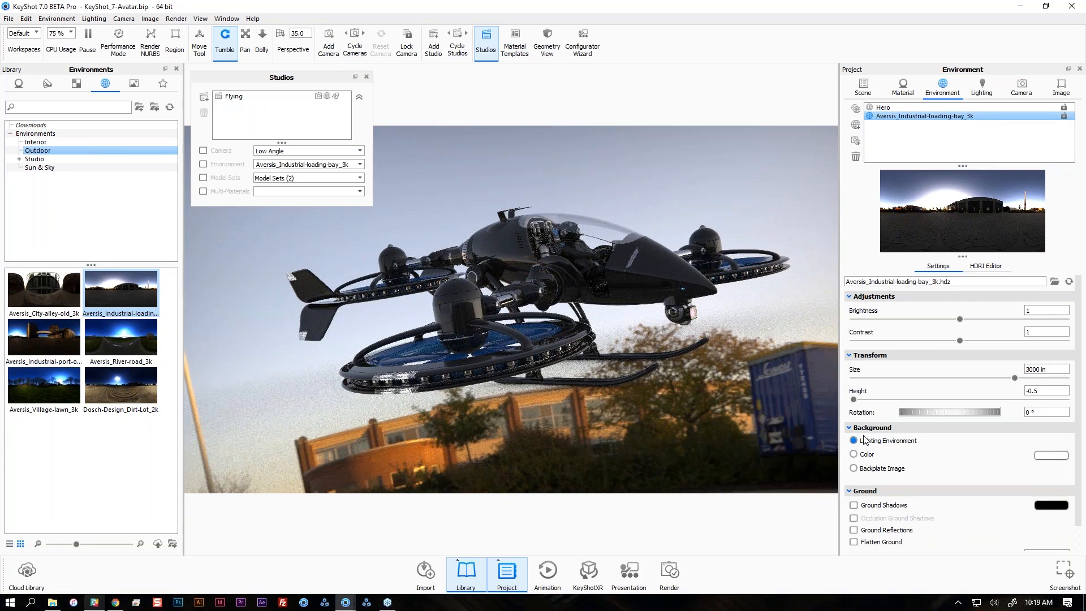
{"action": "left_click", "coordinate": [956, 453]}
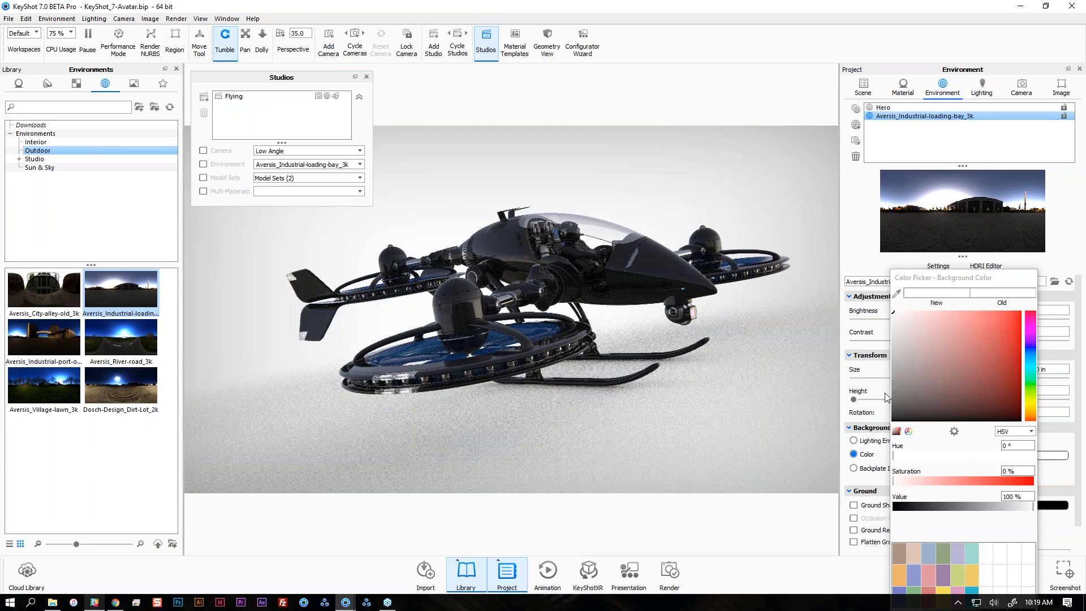
{"action": "left_click", "coordinate": [892, 392]}
{"action": "left_click_drag", "start_coordinate": [953, 277], "coordinate": [946, 185]}
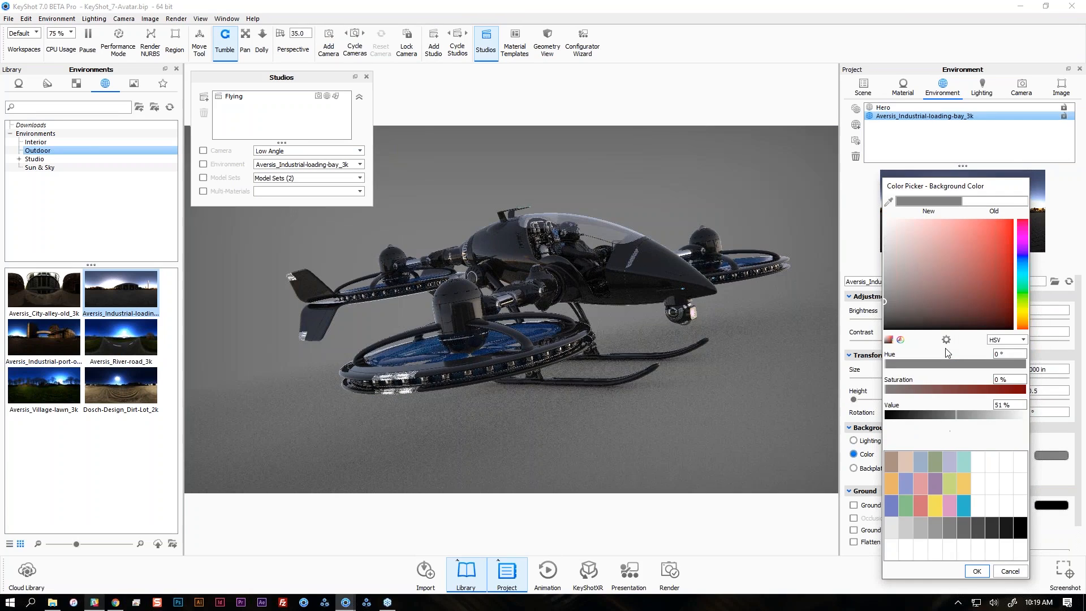
{"action": "key", "text": "Return"}
{"action": "left_click_drag", "start_coordinate": [734, 423], "coordinate": [701, 436], "text": "ctrl"}
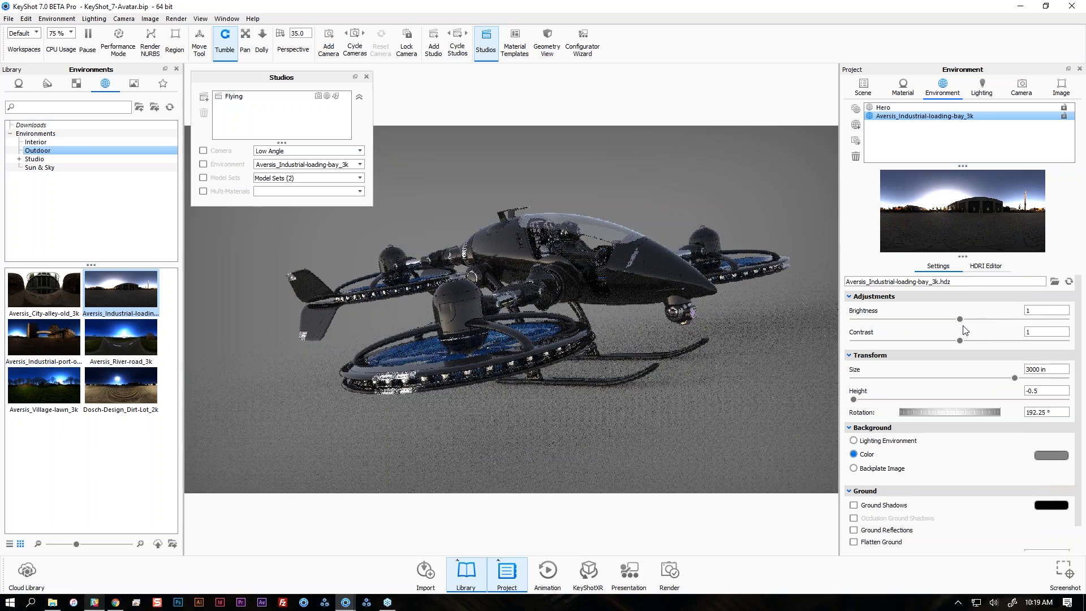
Raise the loading-bay environment's brightness to 1.254 and add a studio named Landed with the Low Angle camera, that environment and the active model sets.
{"action": "left_click_drag", "start_coordinate": [973, 325], "coordinate": [988, 322]}
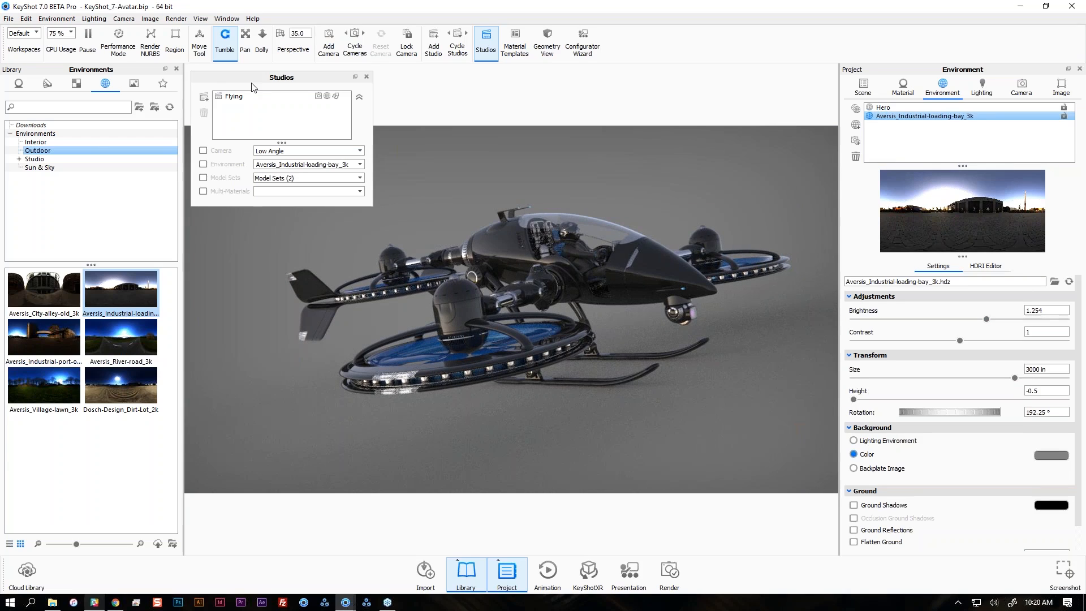
{"action": "left_click", "coordinate": [204, 97]}
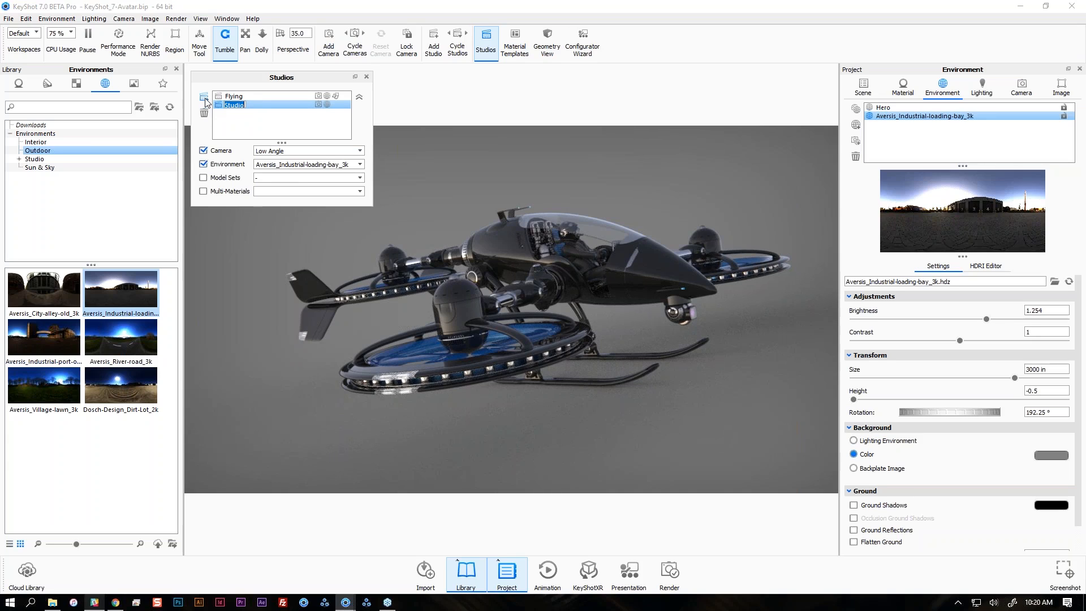
{"action": "type", "text": "Landed"}
{"action": "key", "text": "Return"}
{"action": "left_click", "coordinate": [204, 178]}
Compare the Flying and Landed studios by switching between them, finish on Landed, and close the Studios window.
{"action": "left_click", "coordinate": [239, 97], "text": "ctrl"}
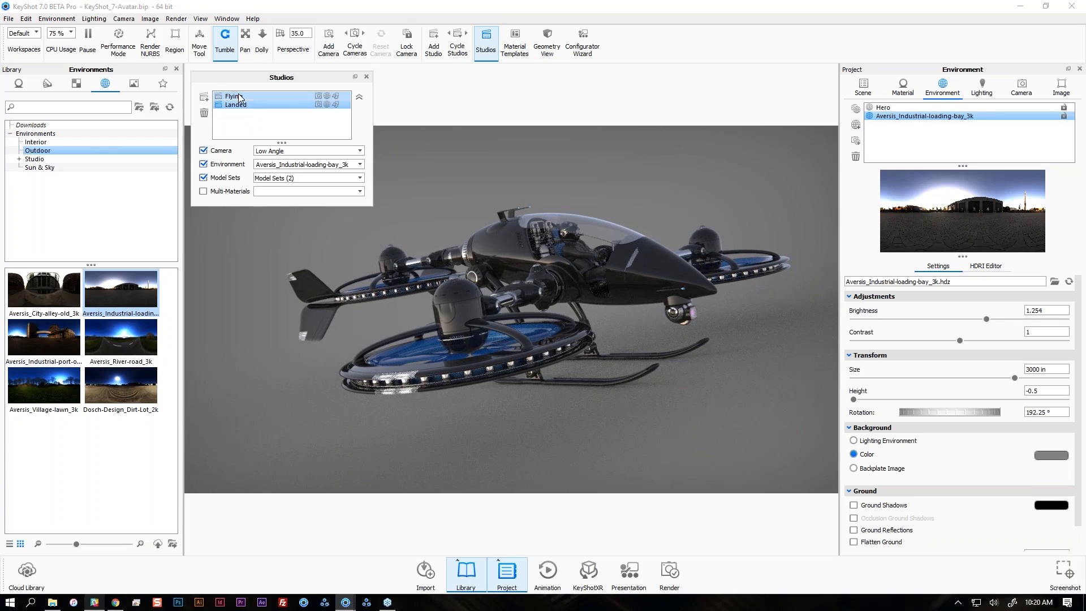
{"action": "left_click", "coordinate": [238, 97]}
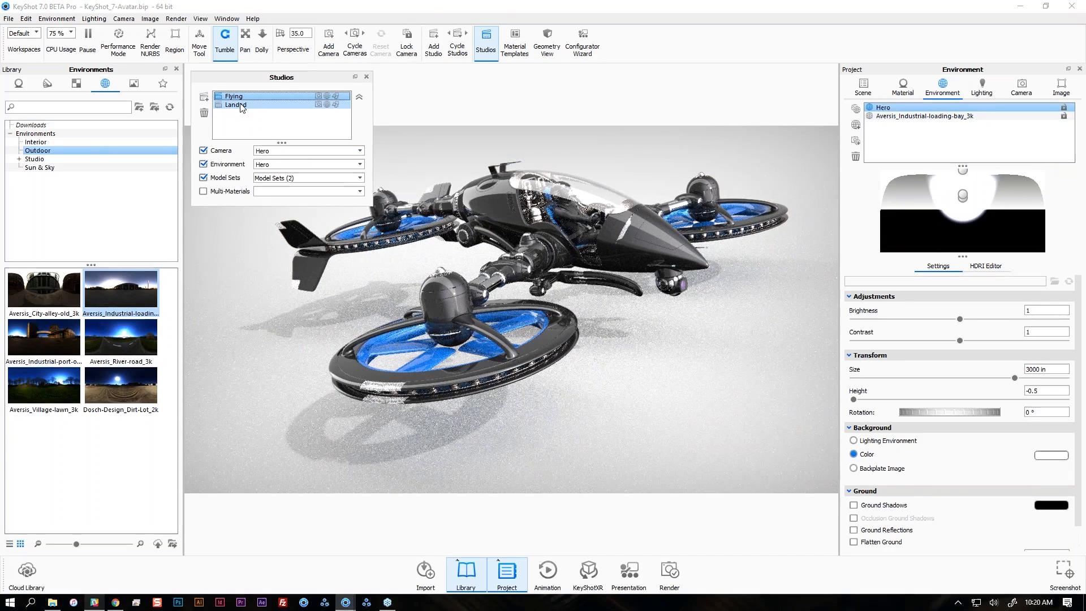
{"action": "left_click", "coordinate": [251, 106]}
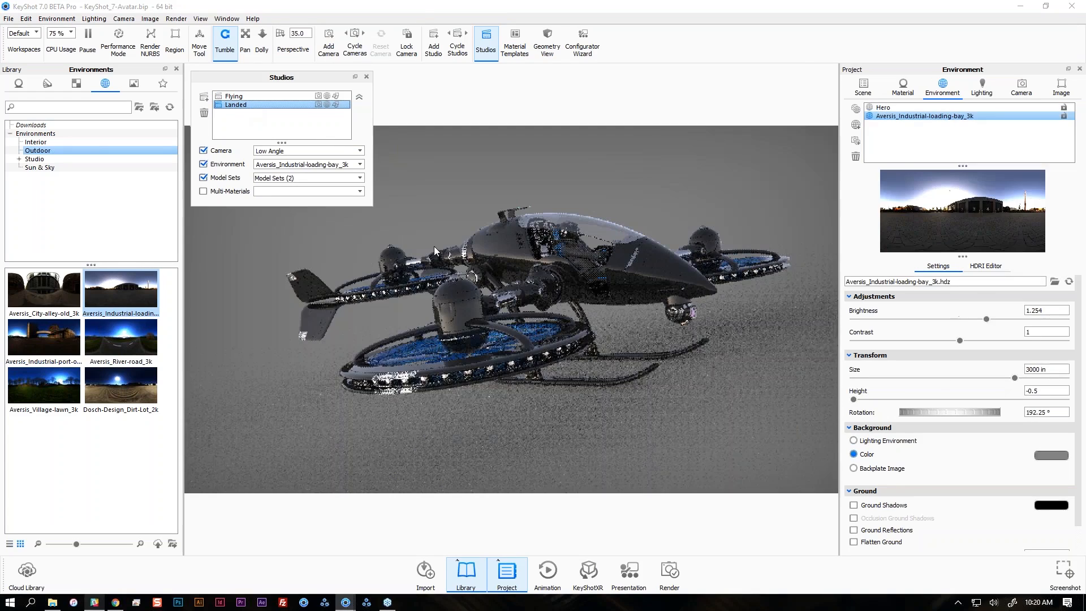
{"action": "left_click", "coordinate": [255, 98], "text": "ctrl"}
{"action": "left_click", "coordinate": [255, 96]}
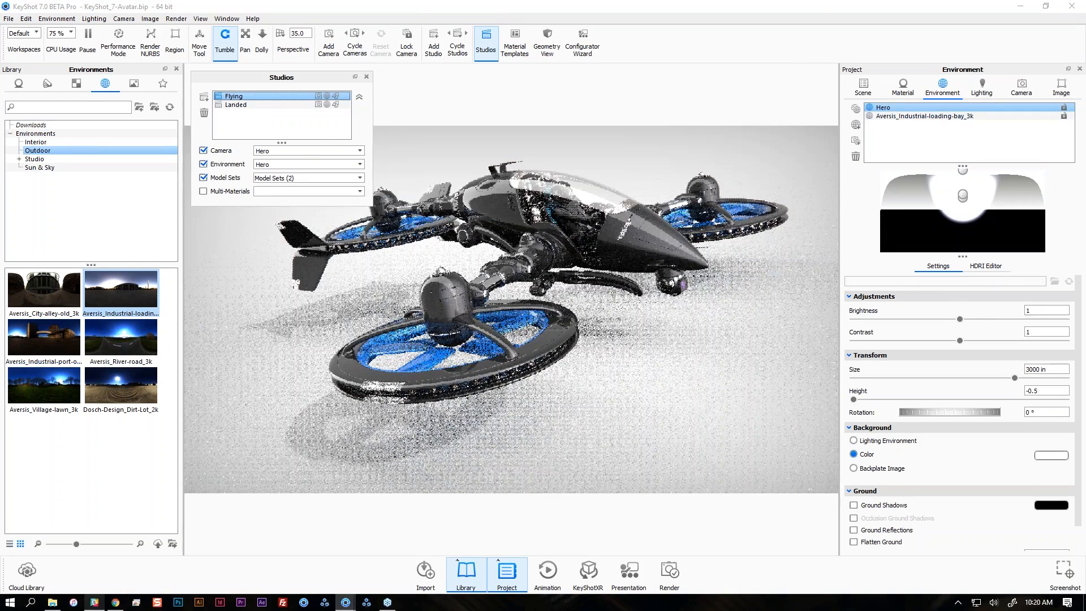
{"action": "left_click", "coordinate": [272, 105]}
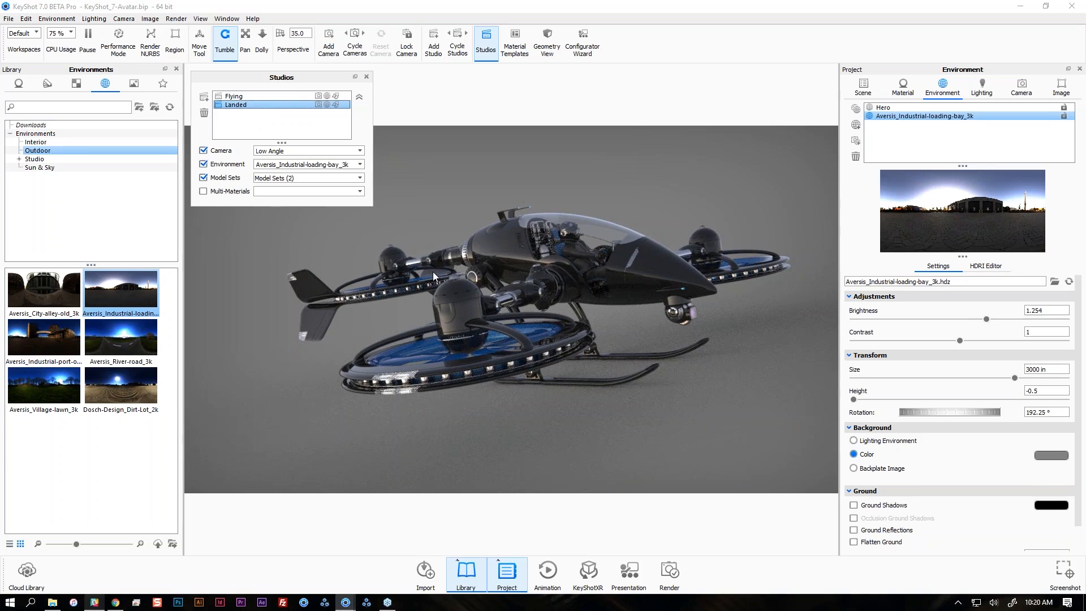
{"action": "left_click", "coordinate": [368, 76]}
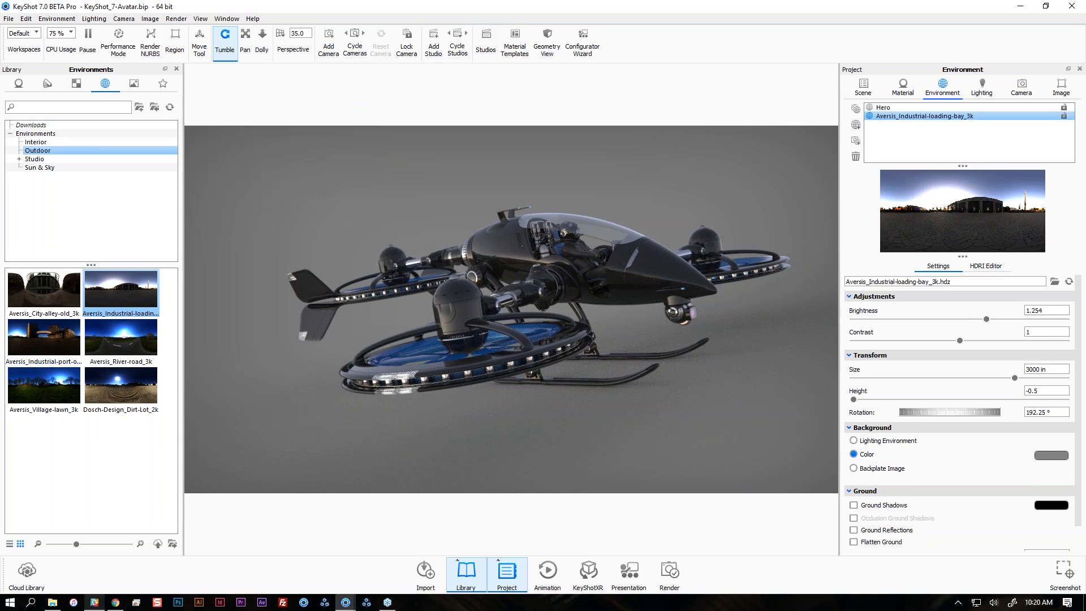
Pause the tricopter scene's real-time rendering, minimize its window and switch to the Axalta_Configurator-Studios.bip scene.
{"action": "left_click", "coordinate": [88, 39]}
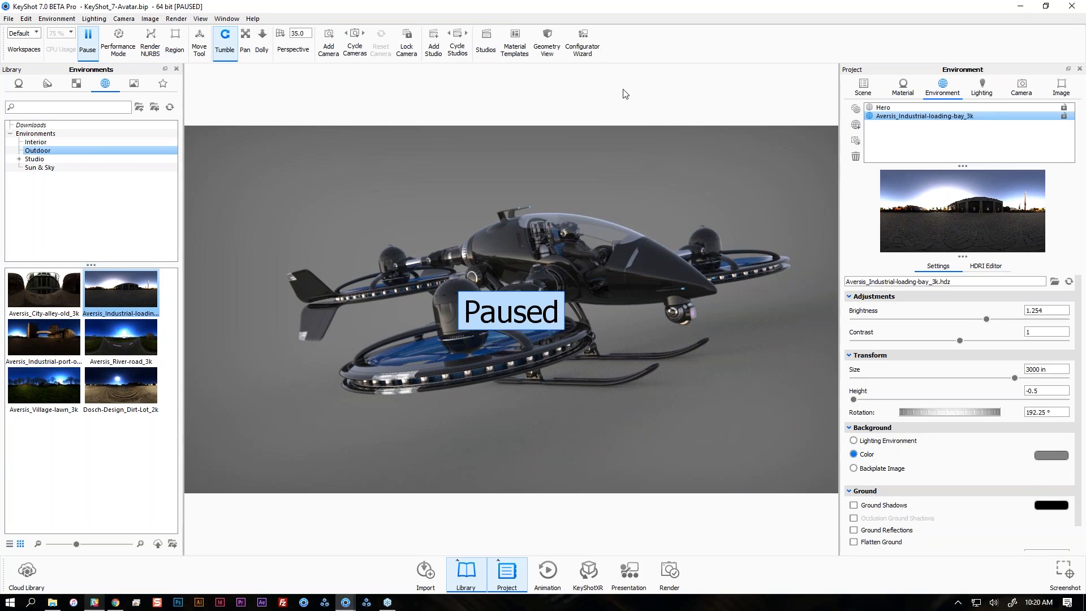
{"action": "left_click", "coordinate": [1018, 8]}
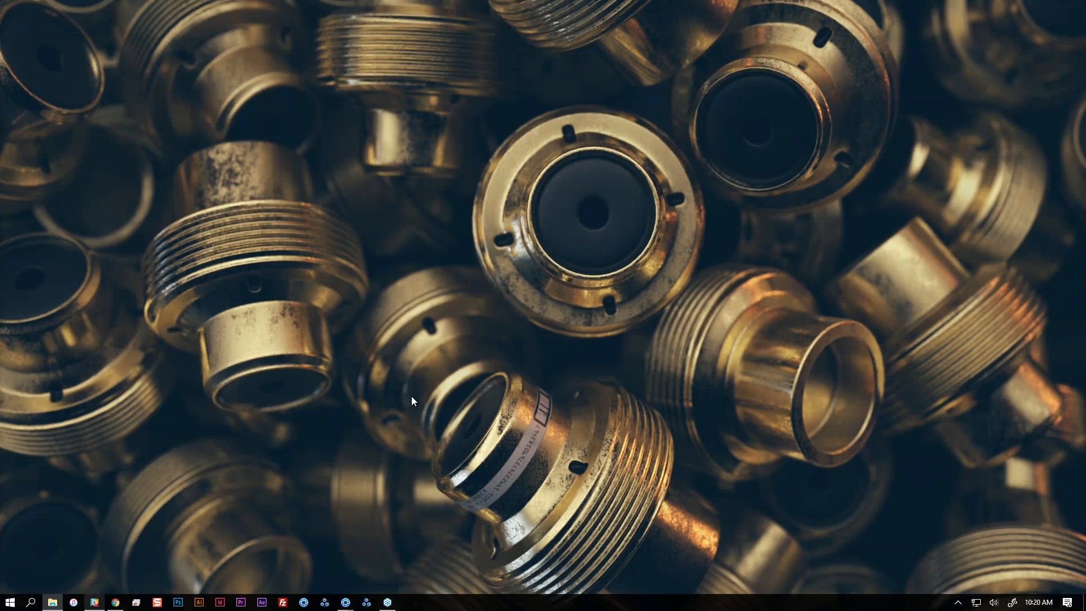
{"action": "mouse_move", "coordinate": [353, 603]}
{"action": "left_click", "coordinate": [365, 575]}
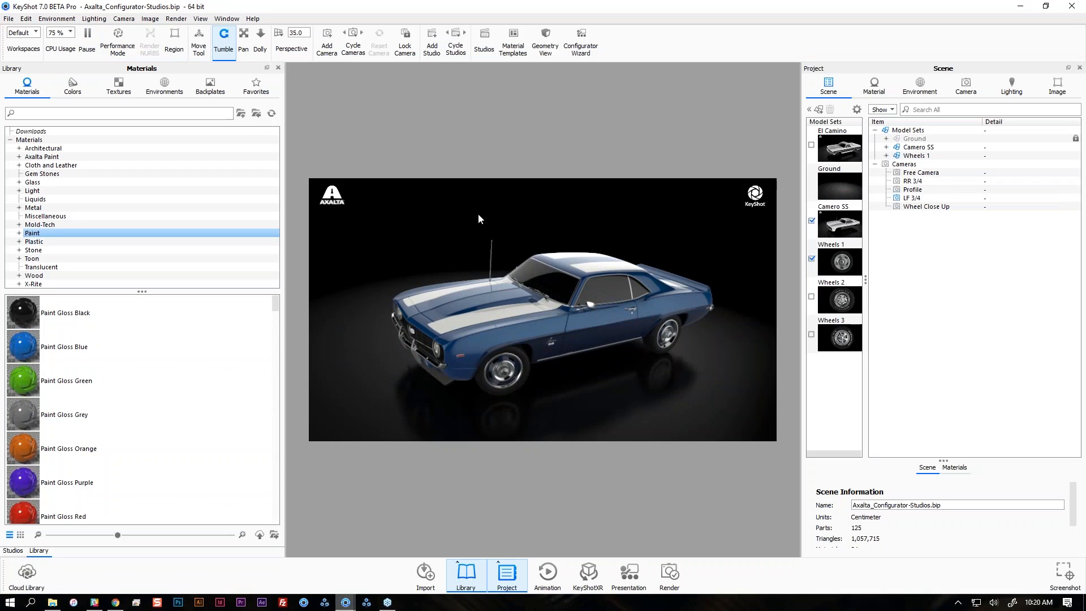
Review the El Camino, Ground, Camero SS and Wheels model sets and display the scene's list of studios.
{"action": "left_click", "coordinate": [845, 149]}
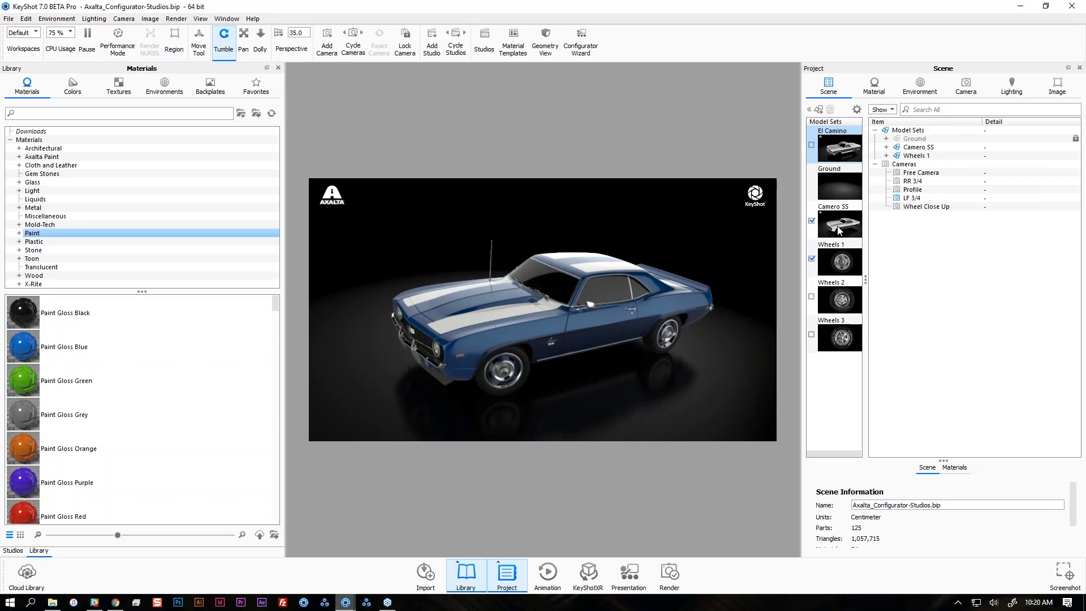
{"action": "left_click", "coordinate": [840, 185]}
{"action": "left_click", "coordinate": [854, 264]}
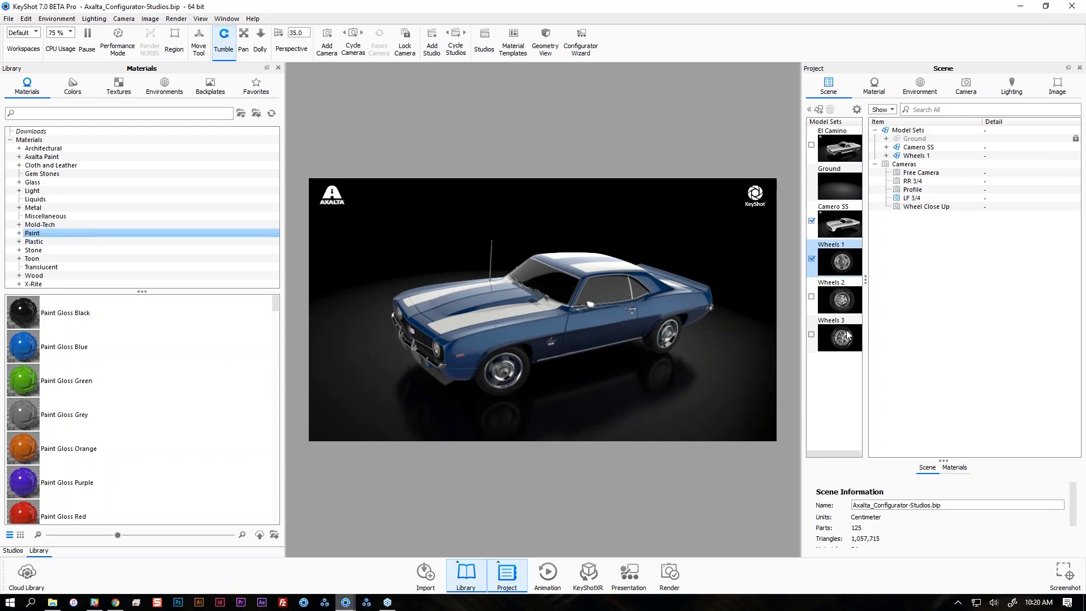
{"action": "left_click", "coordinate": [848, 335]}
{"action": "left_click", "coordinate": [852, 225]}
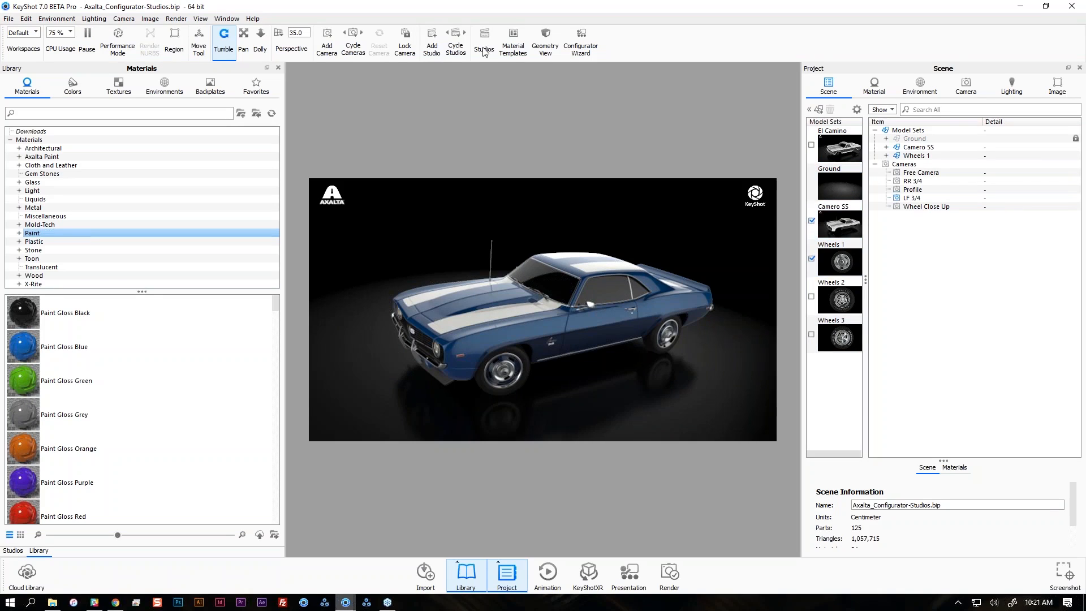
{"action": "left_click", "coordinate": [483, 46]}
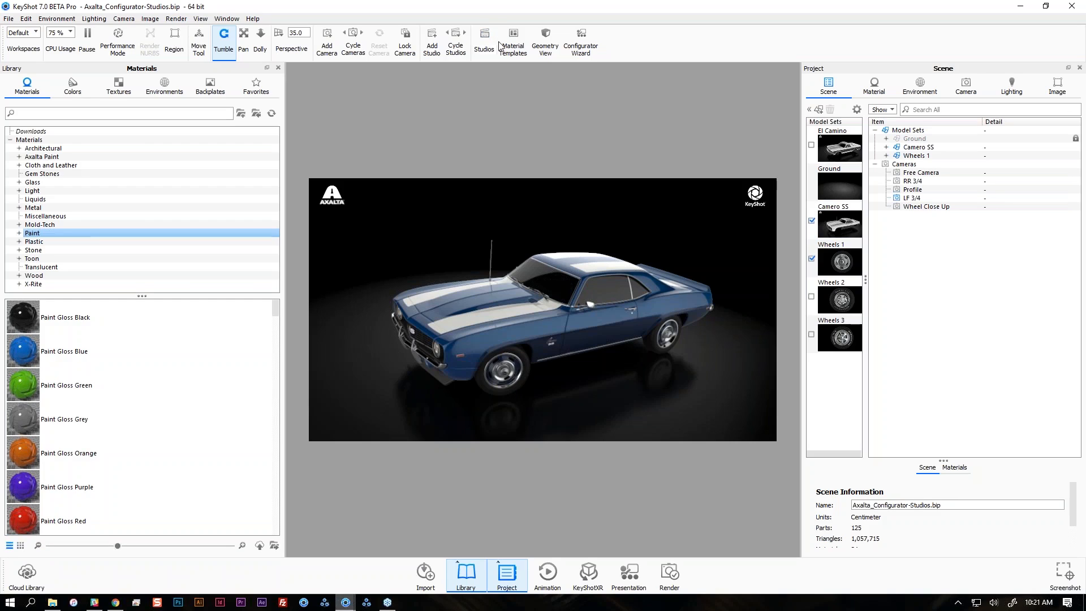
{"action": "left_click", "coordinate": [484, 45]}
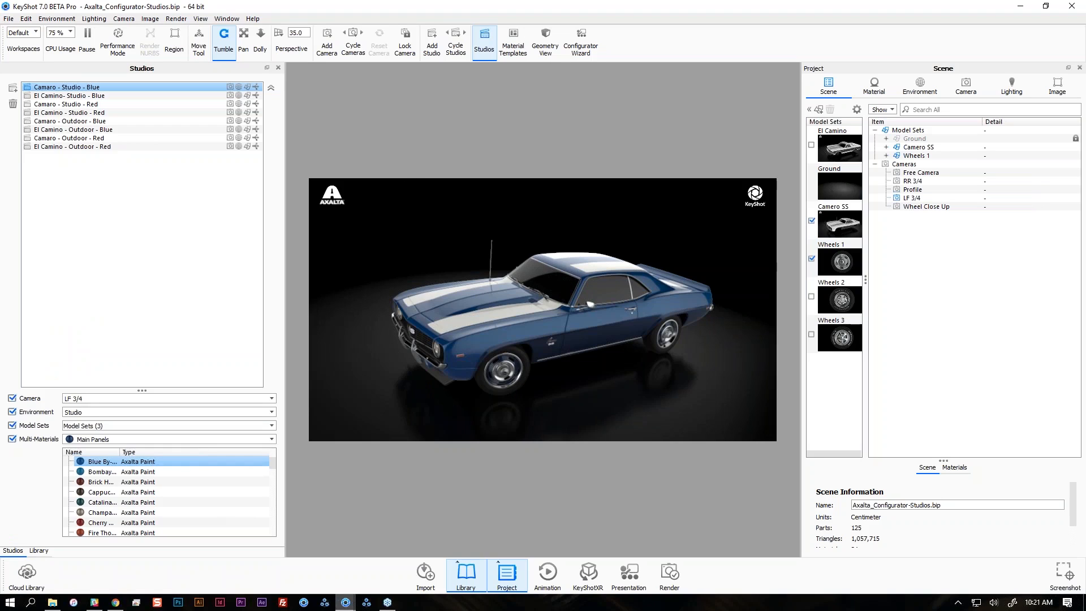
Switch to the Axalta_Configurator.bip scene and preview its Studio, Outdoor and Night studios, ending on Studio.
{"action": "left_click_drag", "start_coordinate": [653, 199], "coordinate": [619, 263]}
{"action": "left_click", "coordinate": [584, 248]}
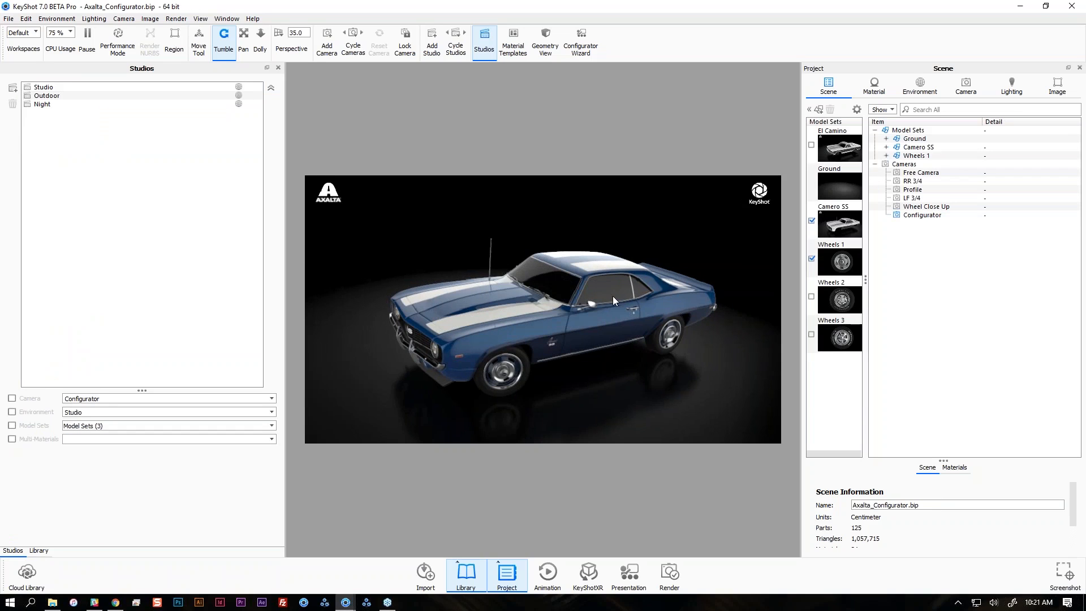
{"action": "left_click", "coordinate": [59, 89]}
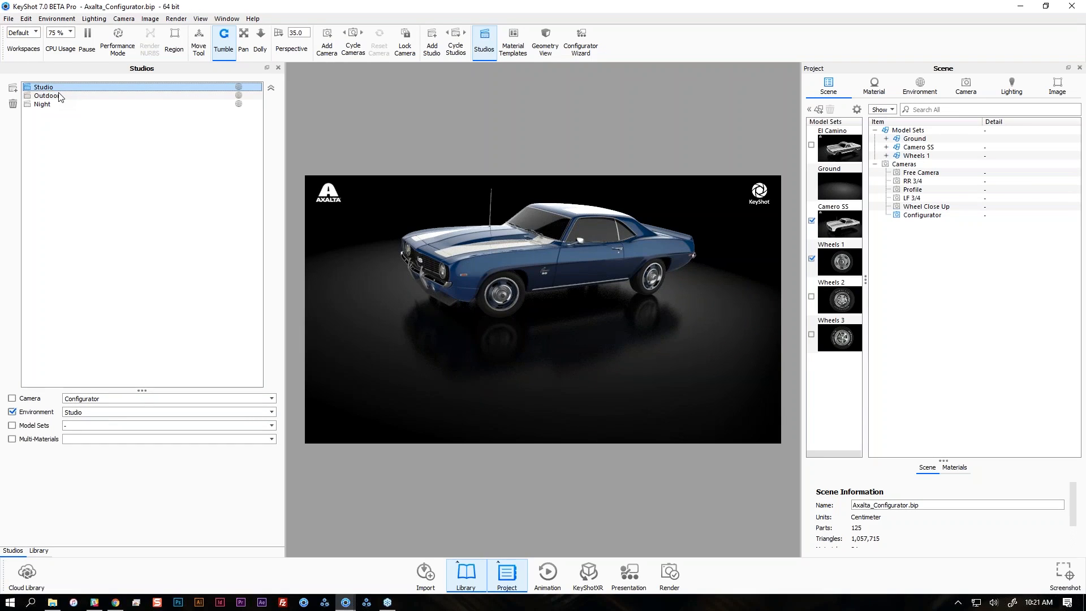
{"action": "left_click", "coordinate": [60, 96]}
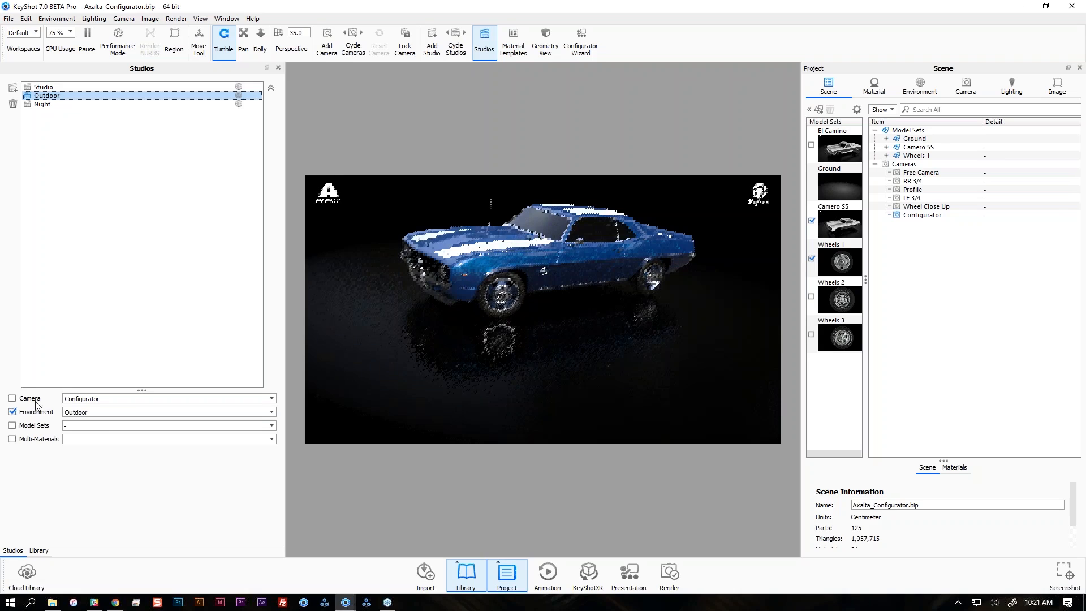
{"action": "left_click", "coordinate": [57, 104]}
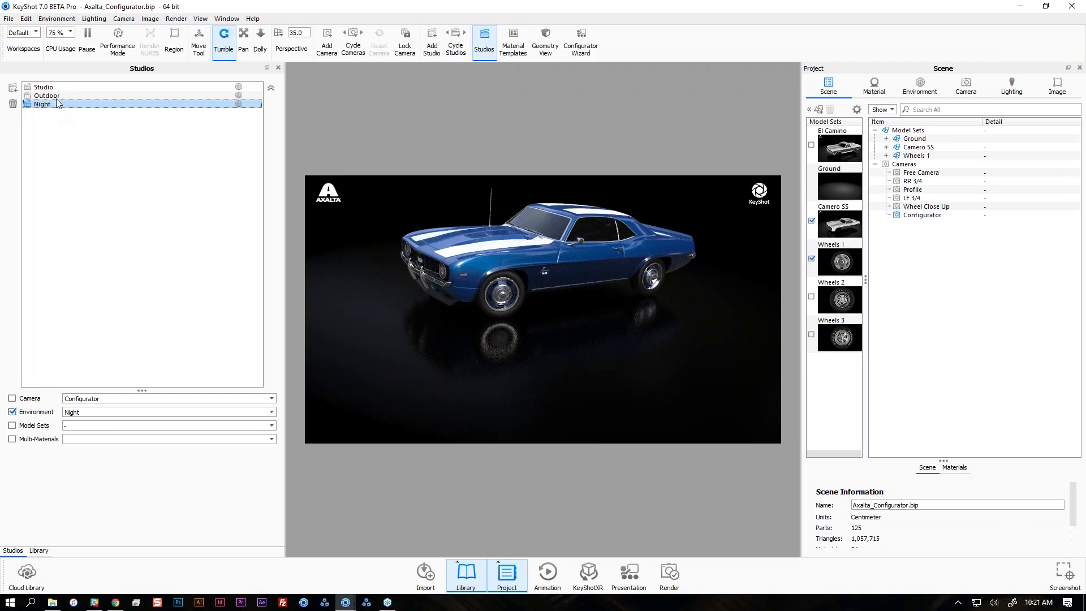
{"action": "left_click", "coordinate": [59, 87]}
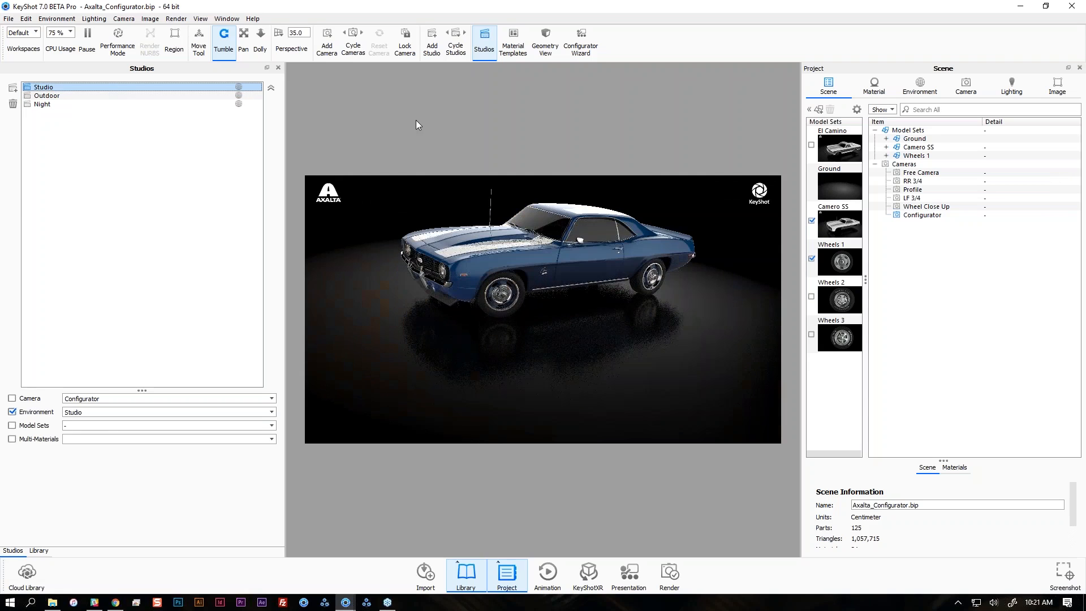
Open the Configurator Wizard, then narrow its window and move it clear of the car render.
{"action": "left_click", "coordinate": [580, 50]}
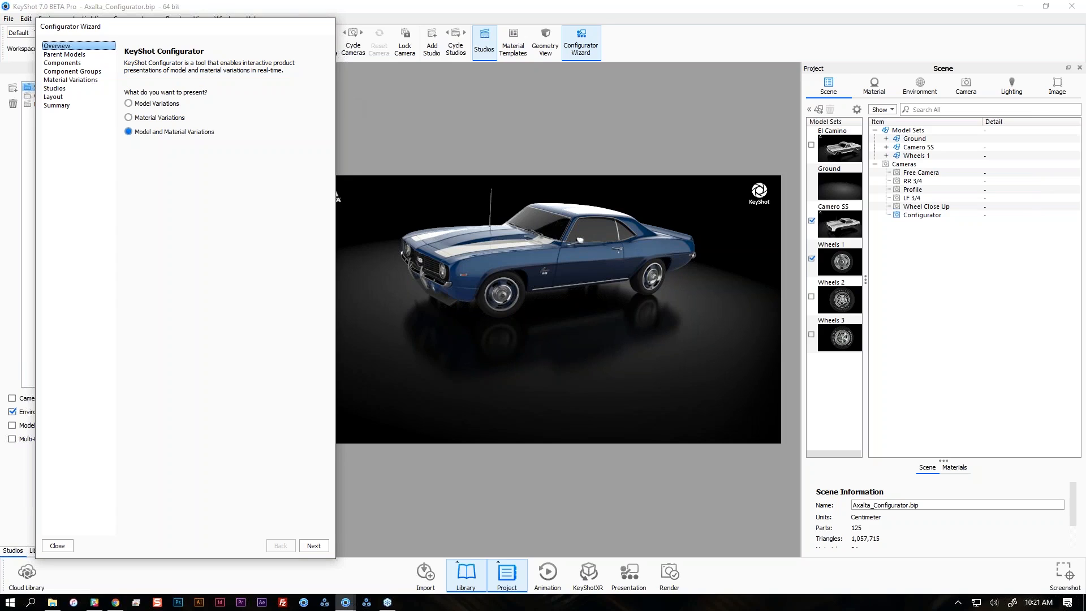
{"action": "left_click_drag", "start_coordinate": [335, 100], "coordinate": [321, 101]}
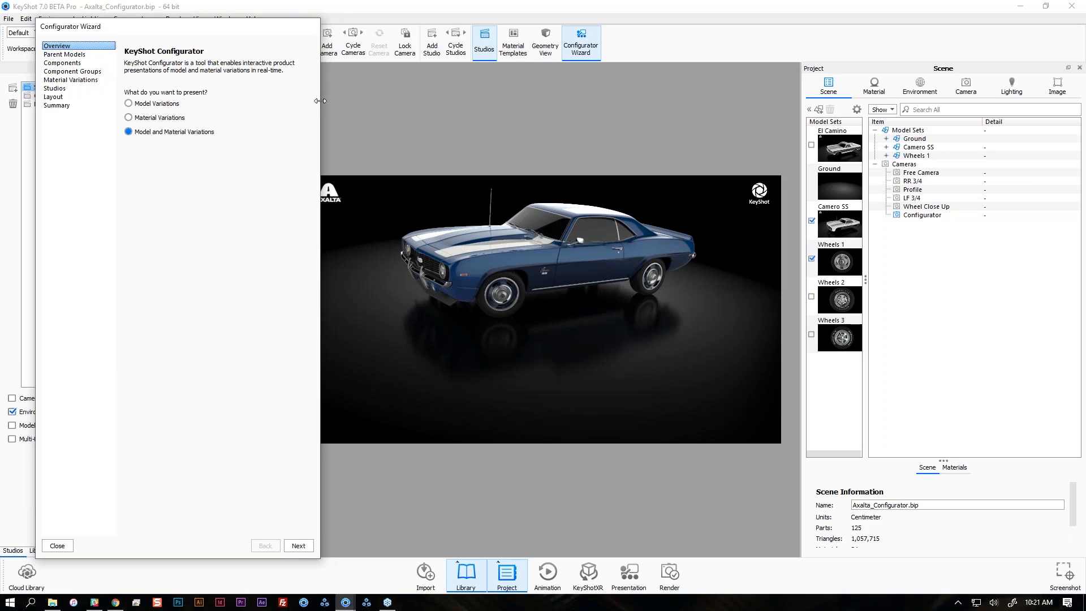
{"action": "left_click_drag", "start_coordinate": [266, 39], "coordinate": [243, 38]}
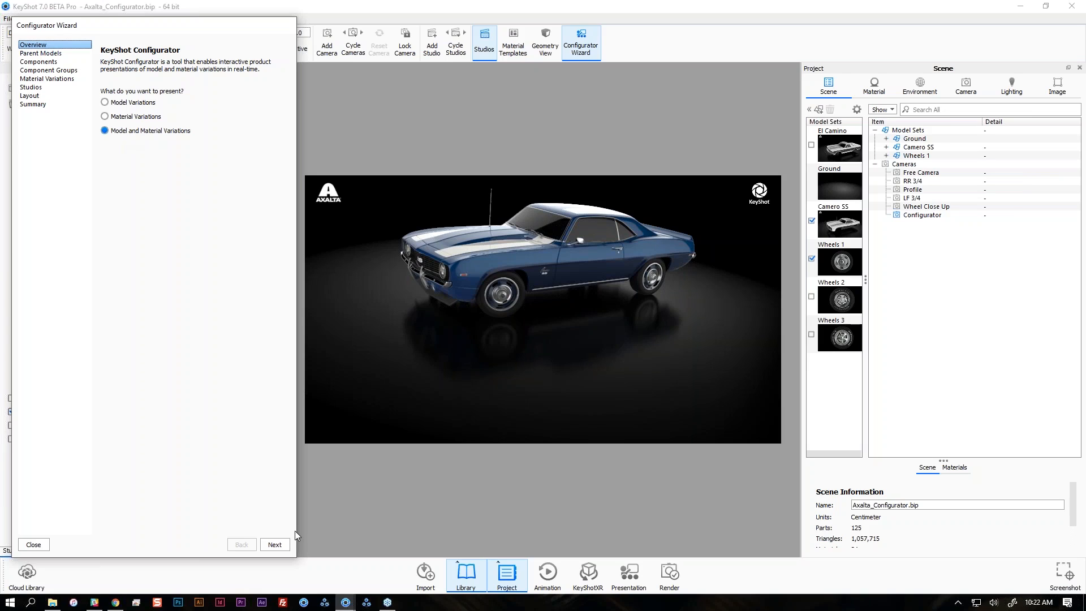
Keep Model and Material Variations, accept El Camino and Camero SS as parent models, and accept Wheels 1, 2 and 3 as components.
{"action": "left_click", "coordinate": [277, 545]}
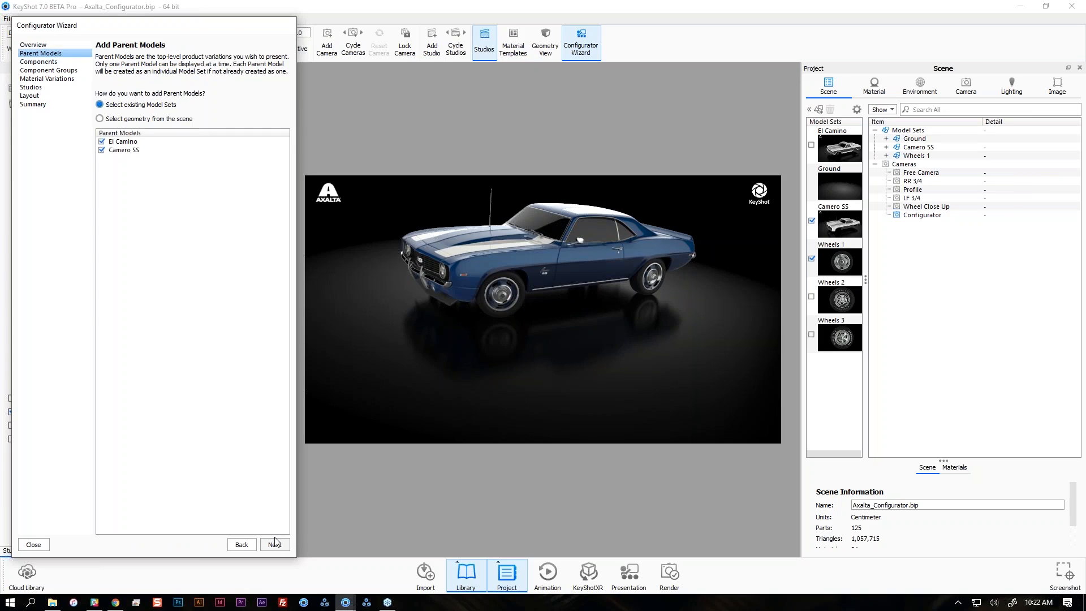
{"action": "left_click", "coordinate": [141, 146]}
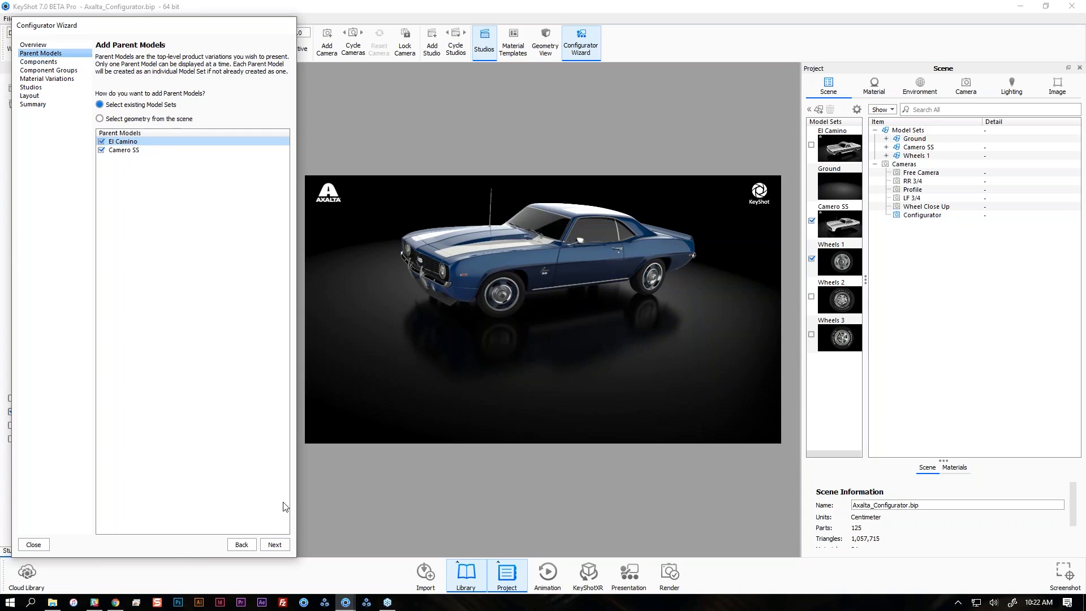
{"action": "left_click", "coordinate": [274, 545]}
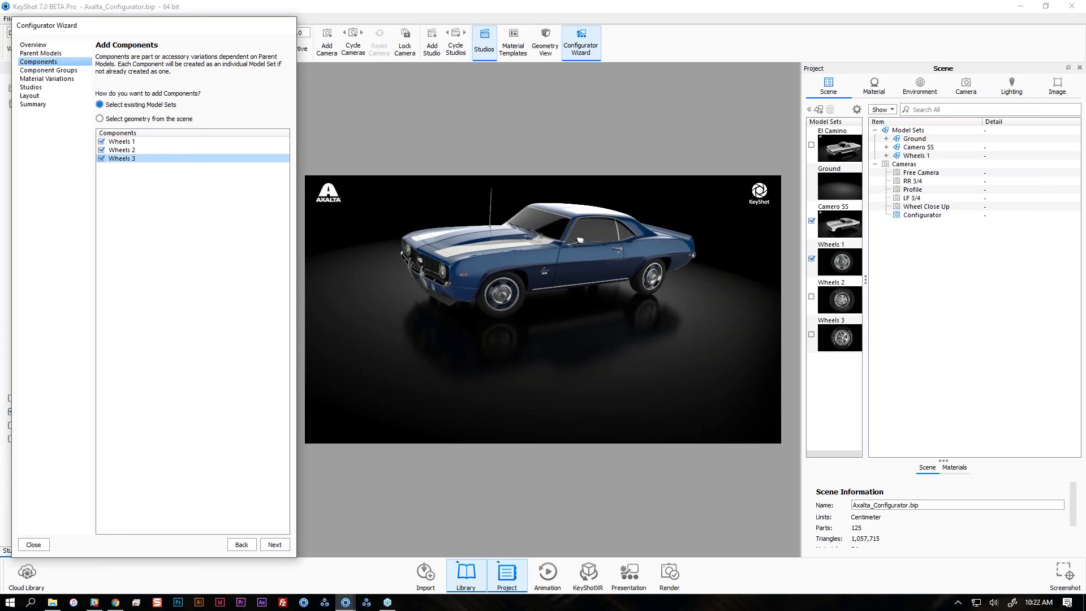
{"action": "left_click", "coordinate": [275, 544]}
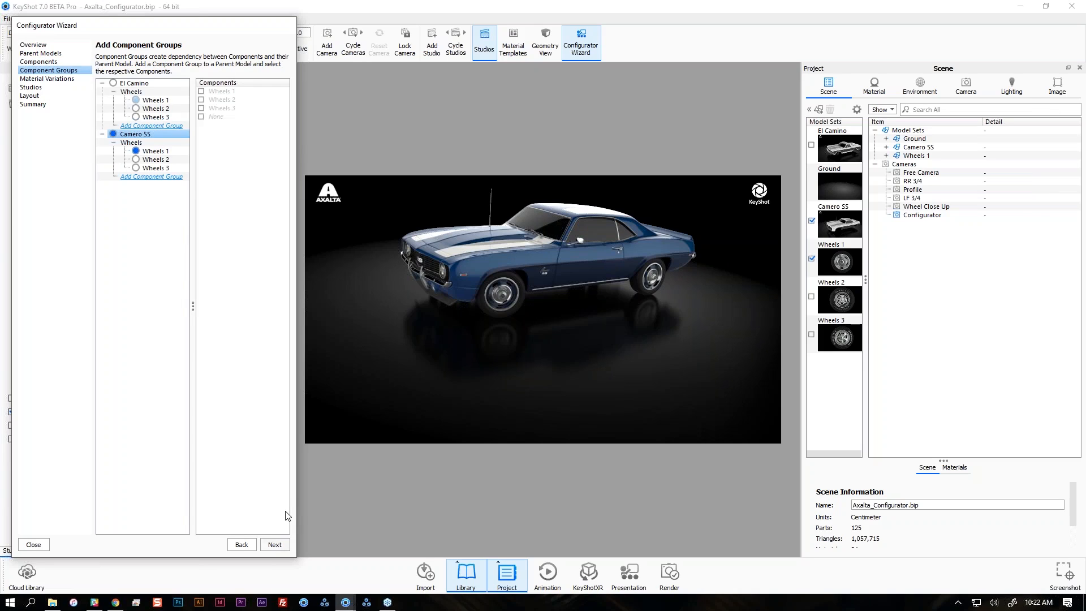
Preview the El Camino and Camero SS component groups, trying Wheels 2 and Wheels 3 on the Camero SS before returning to Wheels 1.
{"action": "left_click", "coordinate": [156, 151]}
{"action": "left_click", "coordinate": [157, 159]}
{"action": "left_click", "coordinate": [166, 134]}
{"action": "left_click", "coordinate": [114, 83]}
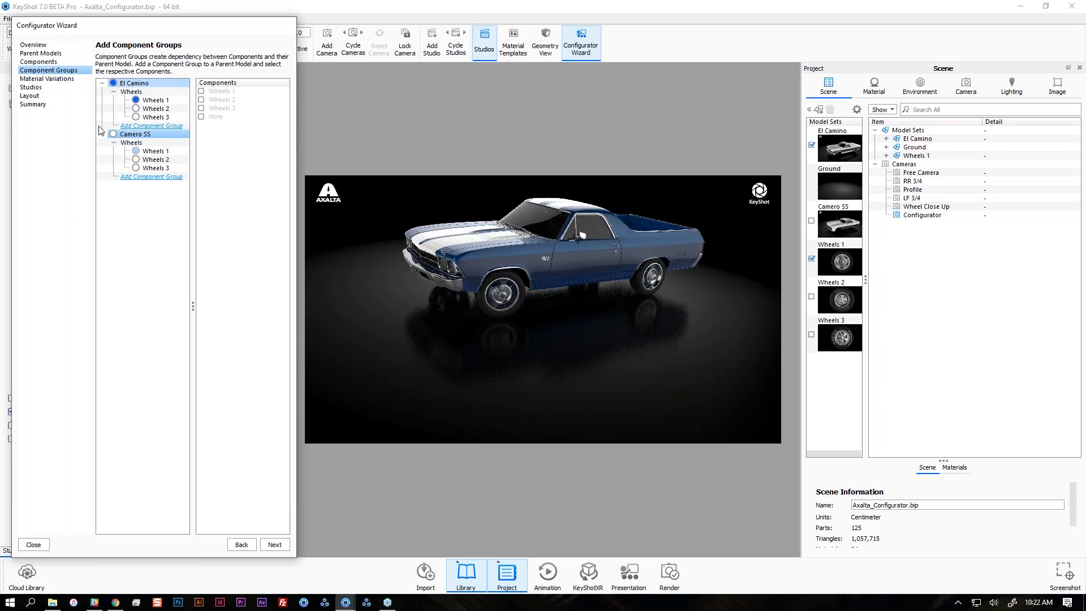
{"action": "left_click", "coordinate": [114, 136]}
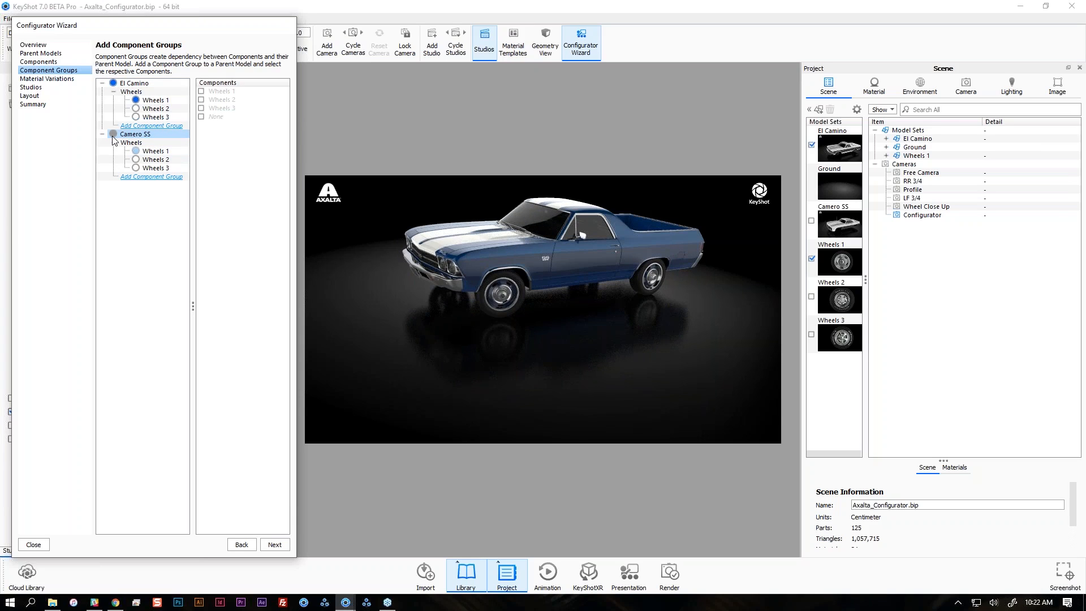
{"action": "left_click", "coordinate": [113, 134]}
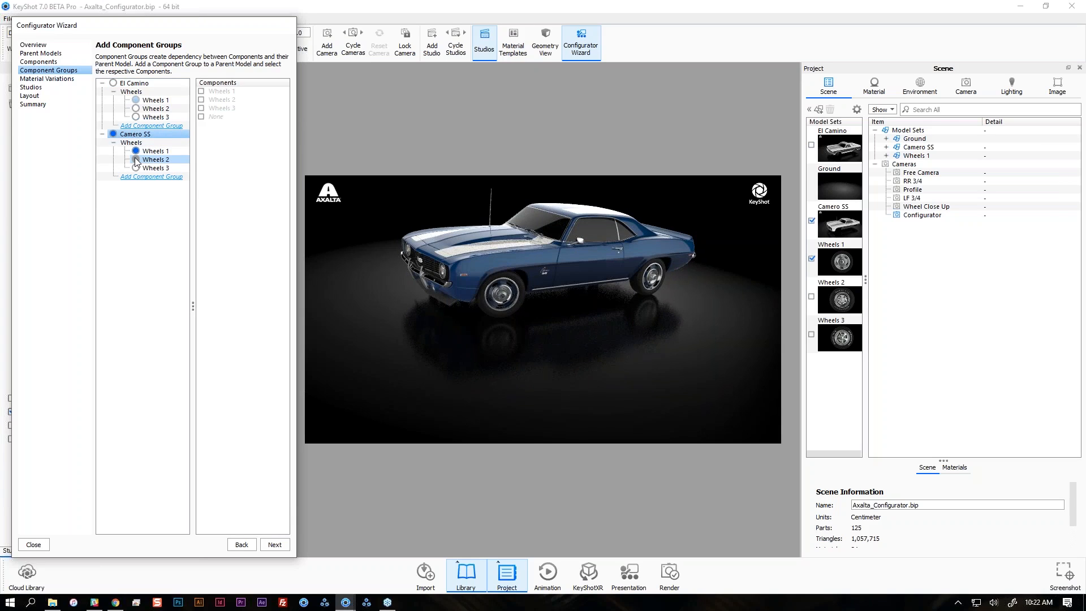
{"action": "left_click", "coordinate": [136, 161]}
{"action": "left_click", "coordinate": [136, 168]}
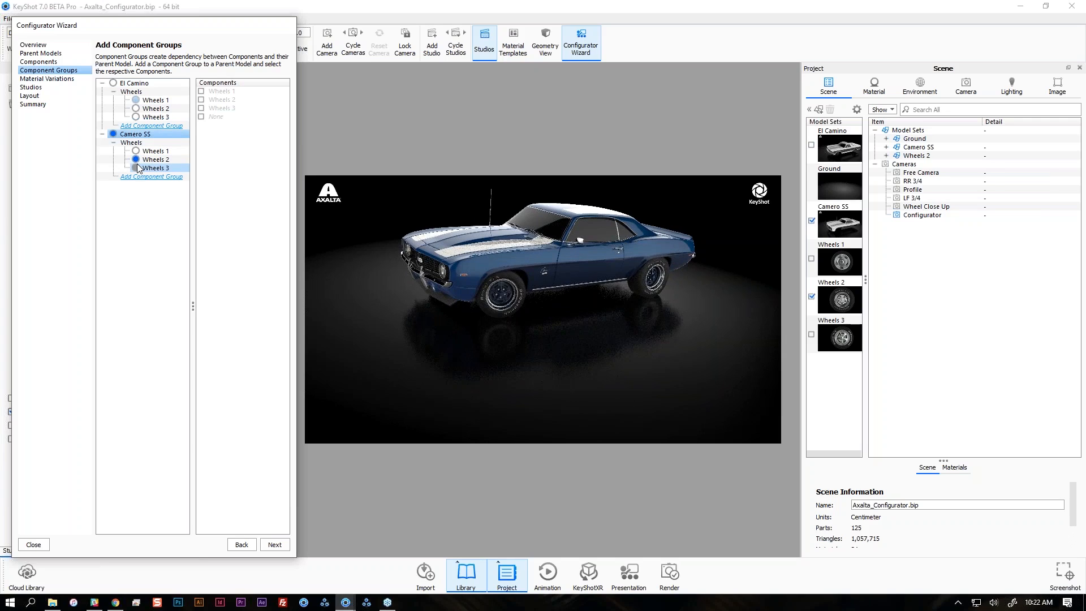
{"action": "left_click", "coordinate": [136, 151]}
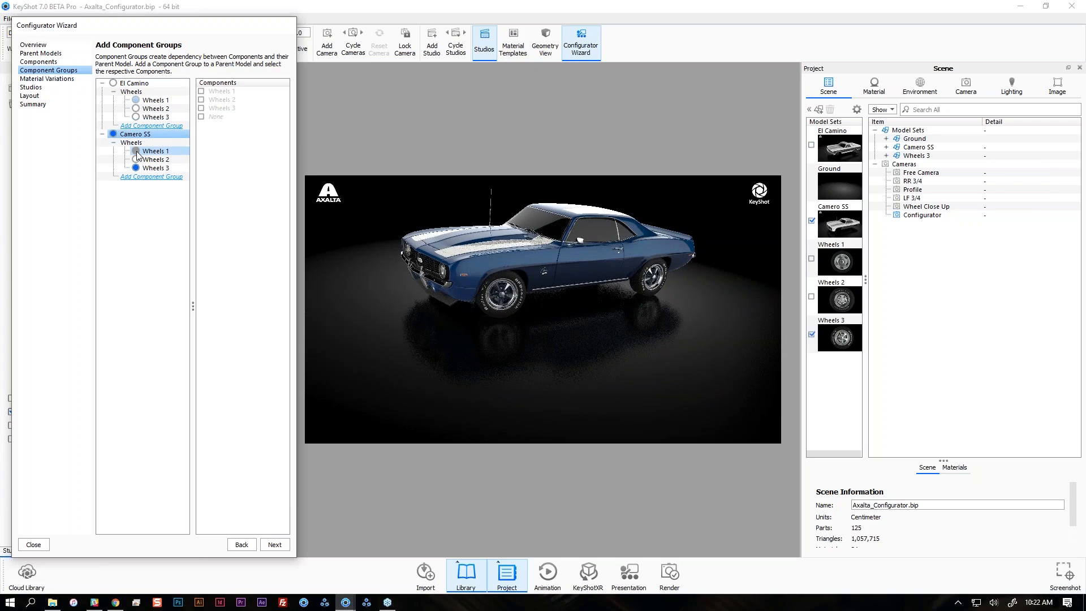
Proceed to the material variations, make El Camino the active model and display the paint variations of its Main Panels.
{"action": "left_click", "coordinate": [274, 545]}
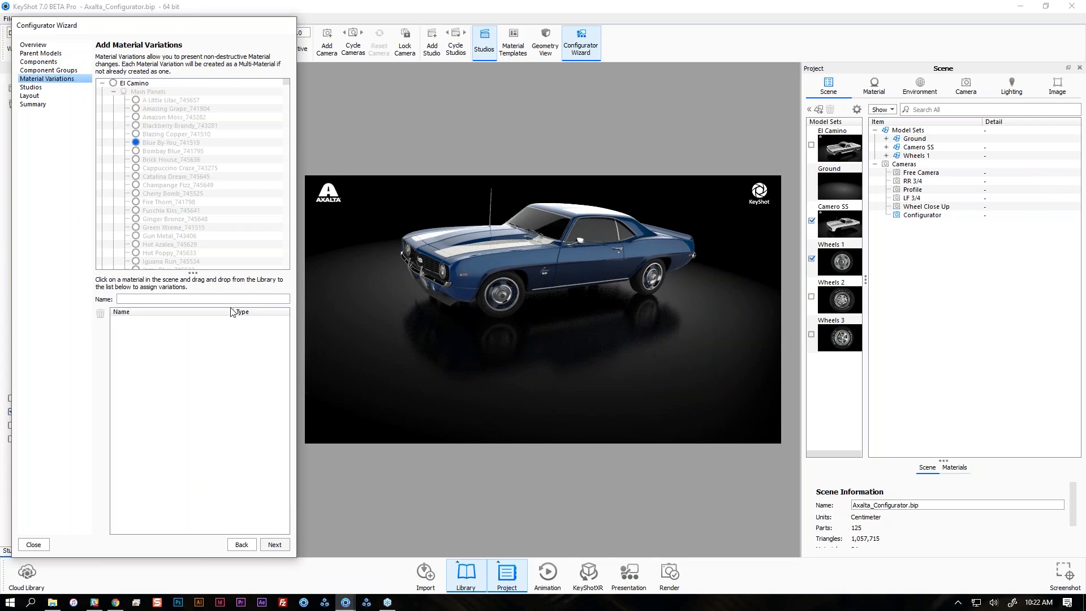
{"action": "left_click", "coordinate": [168, 85]}
{"action": "left_click", "coordinate": [169, 93]}
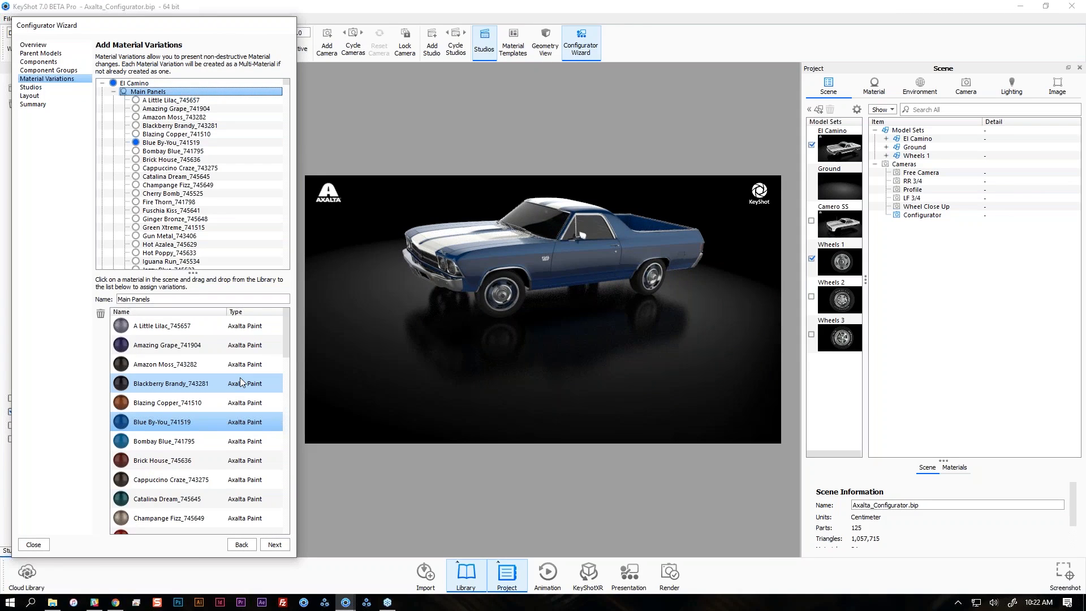
Look through the Main Panels paint variations in the wizard, then display the El Camino body material's properties.
{"action": "scroll", "coordinate": [240, 382], "scroll_direction": "down", "scroll_amount": 5}
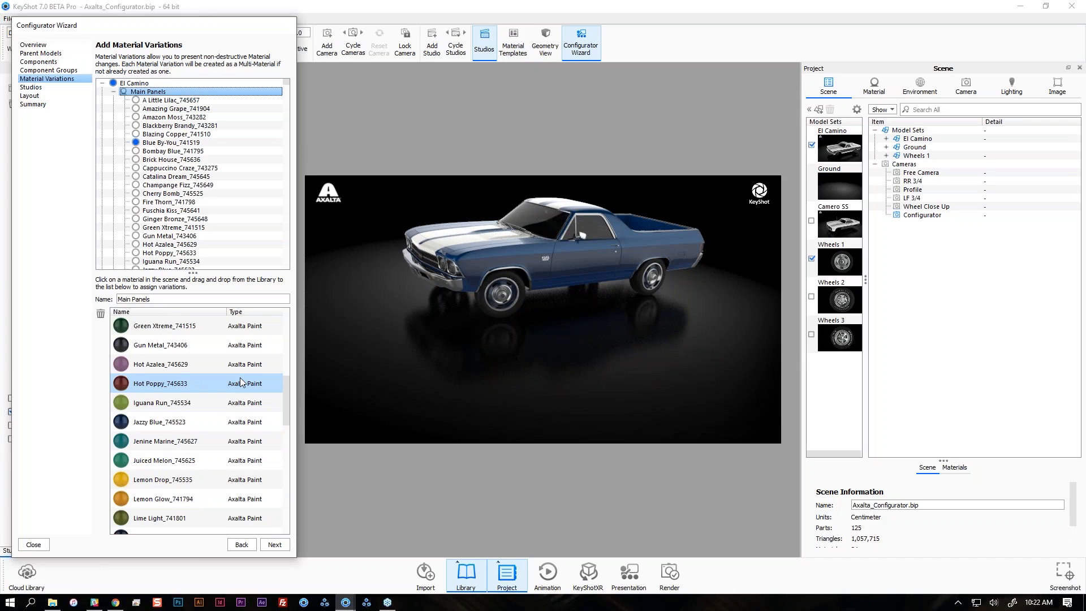
{"action": "scroll", "coordinate": [241, 382], "scroll_direction": "down", "scroll_amount": 5}
{"action": "scroll", "coordinate": [242, 382], "scroll_direction": "up", "scroll_amount": 10}
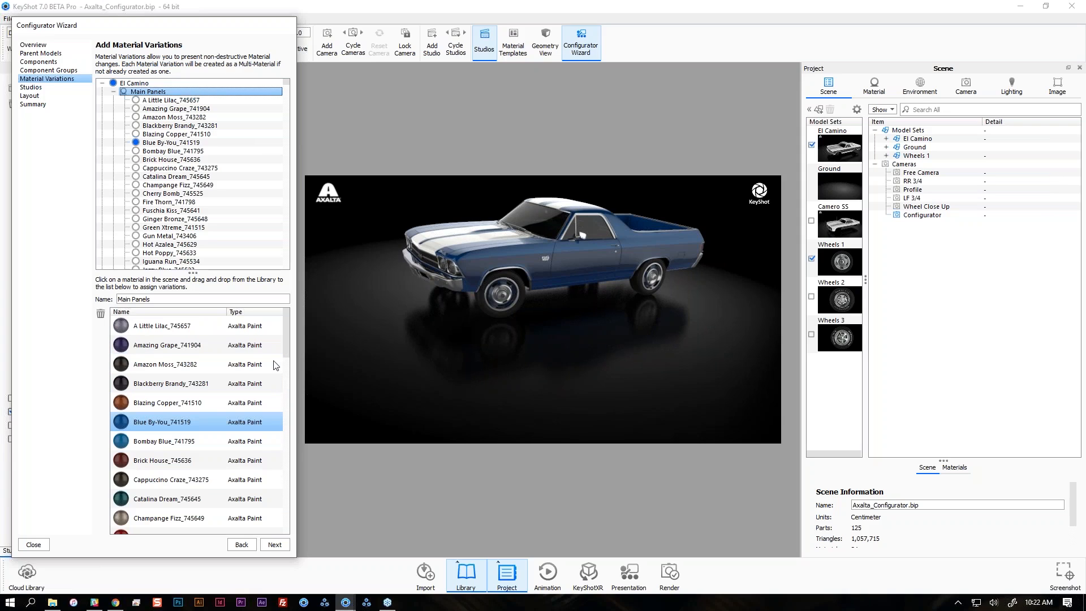
{"action": "double_click", "coordinate": [629, 238]}
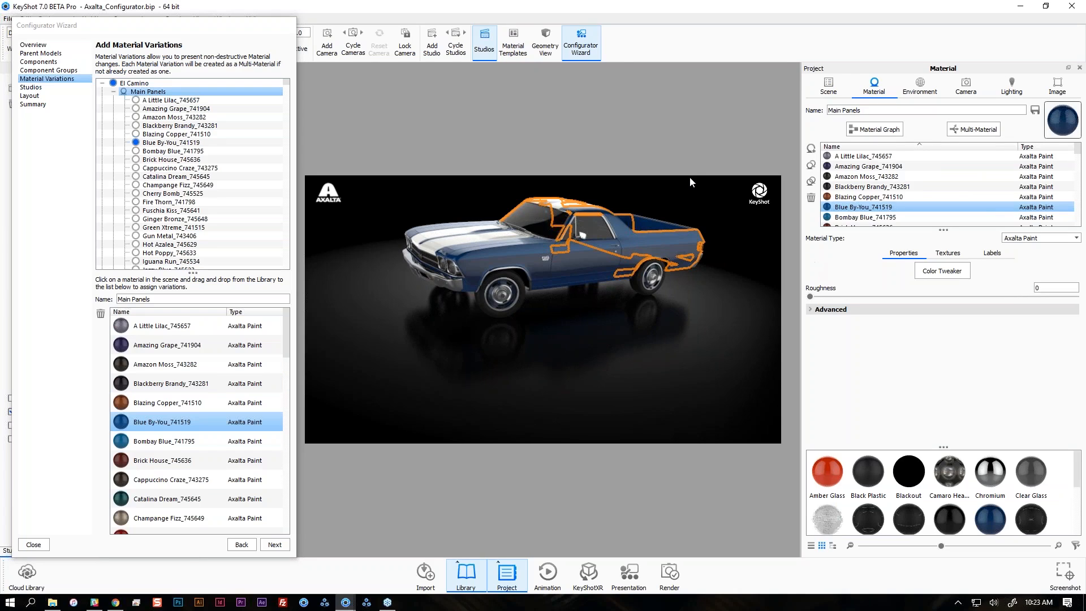
{"action": "left_click", "coordinate": [727, 179]}
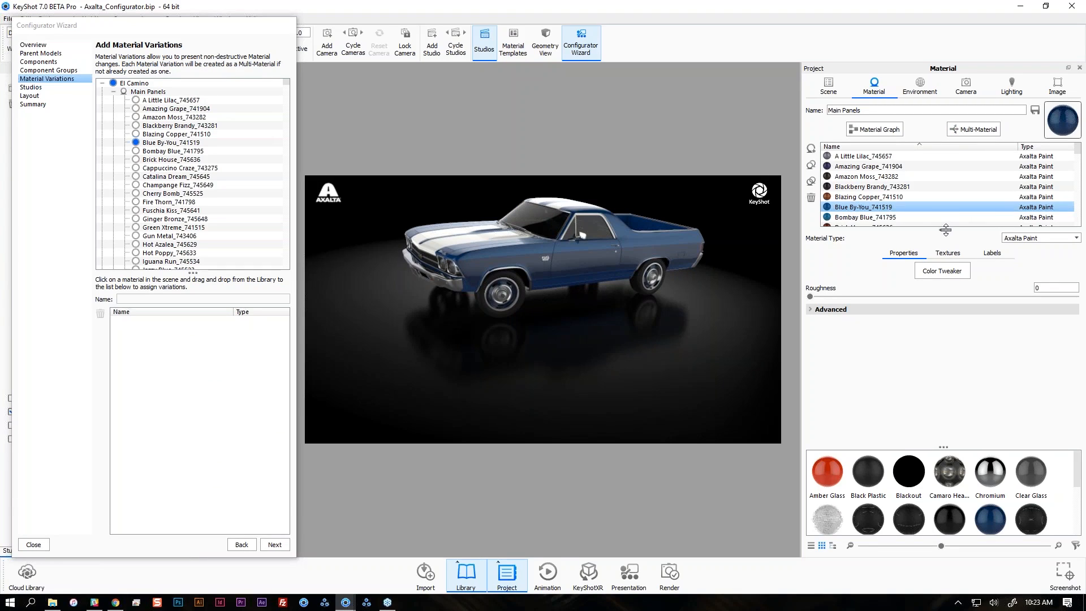
Enlarge the Main Panels multi-material list, look through its Axalta paints, and restore the list to its smaller height.
{"action": "left_click_drag", "start_coordinate": [946, 229], "coordinate": [944, 322]}
{"action": "scroll", "coordinate": [950, 204], "scroll_direction": "down", "scroll_amount": 10}
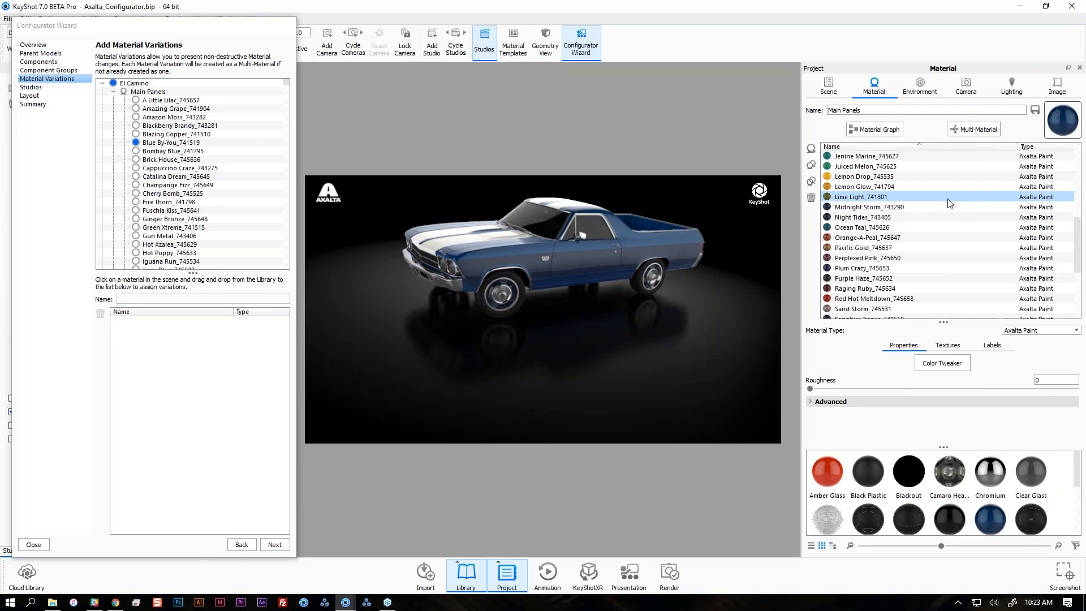
{"action": "scroll", "coordinate": [949, 204], "scroll_direction": "up", "scroll_amount": 10}
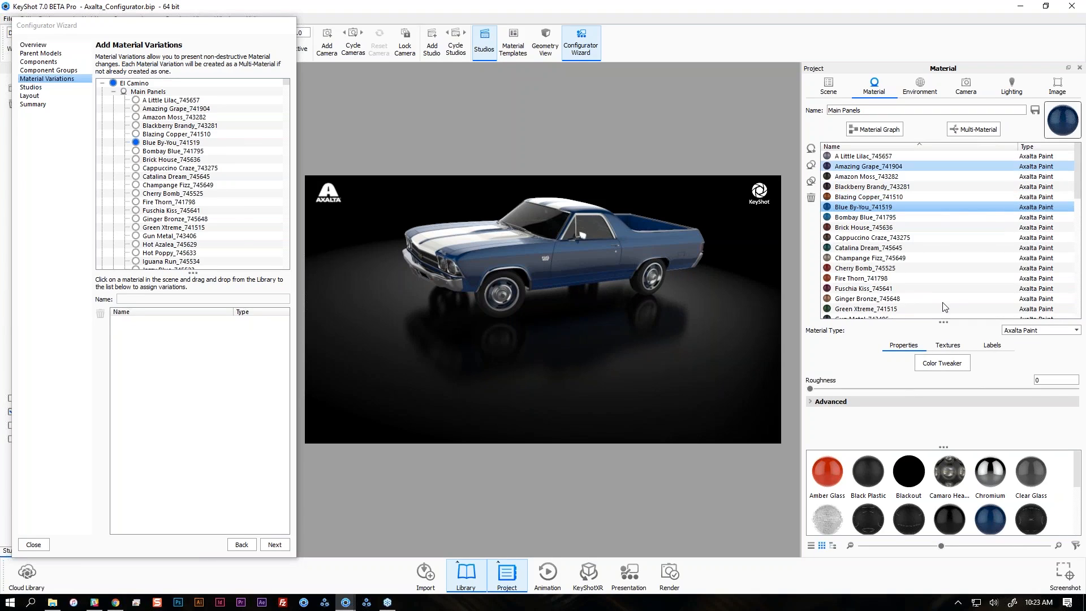
{"action": "left_click_drag", "start_coordinate": [944, 322], "coordinate": [943, 228]}
{"action": "left_click", "coordinate": [916, 176], "text": "ctrl"}
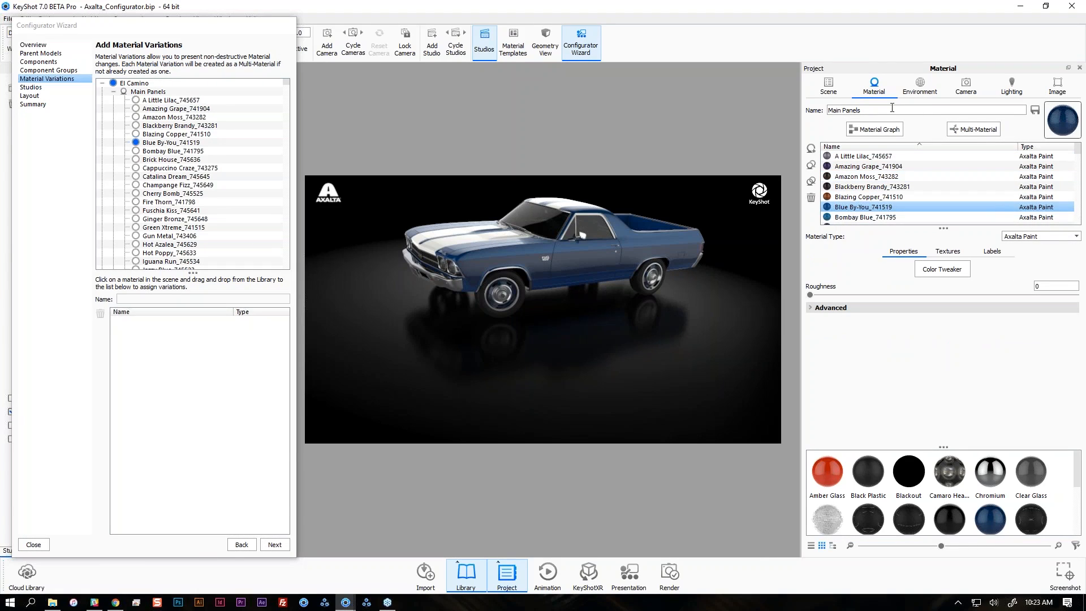
{"action": "left_click", "coordinate": [175, 134]}
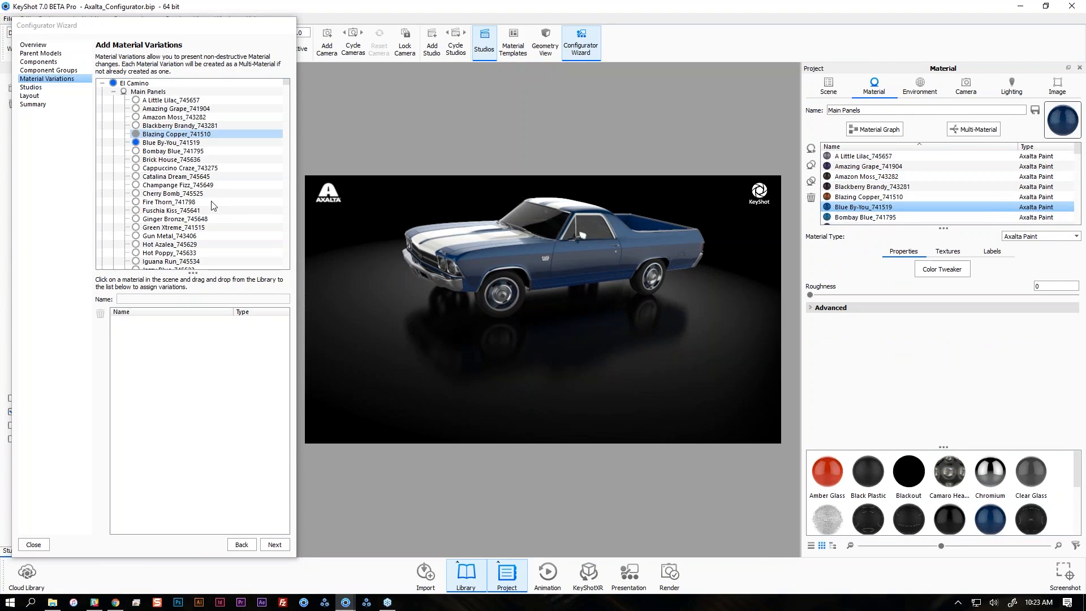
Accept the Studio, Outdoor and Night studios and the Touch Friendly layout, then review the configurator summary.
{"action": "left_click", "coordinate": [276, 545]}
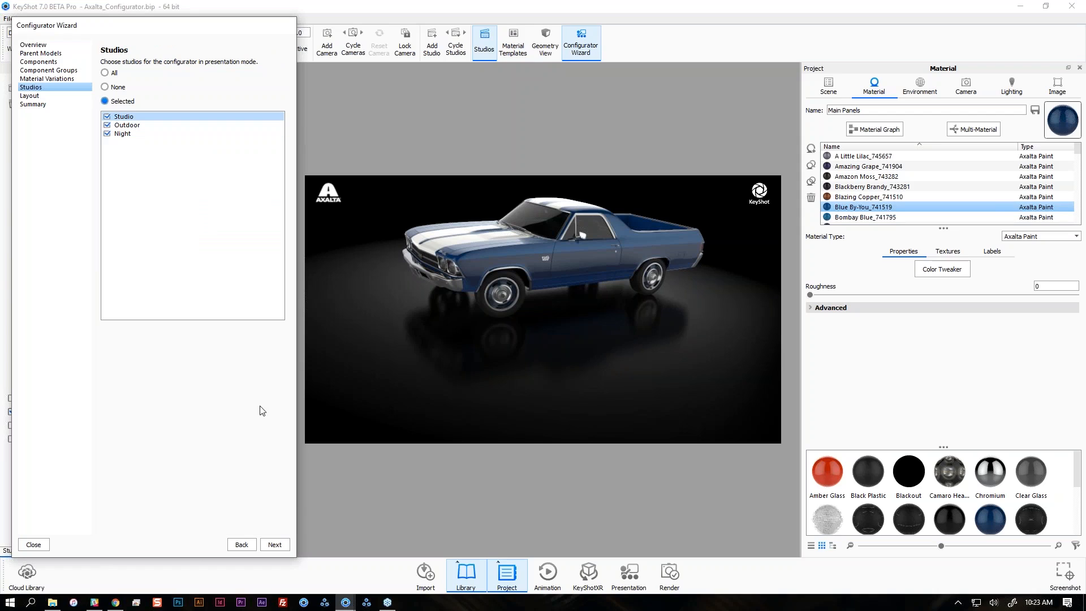
{"action": "left_click", "coordinate": [275, 544]}
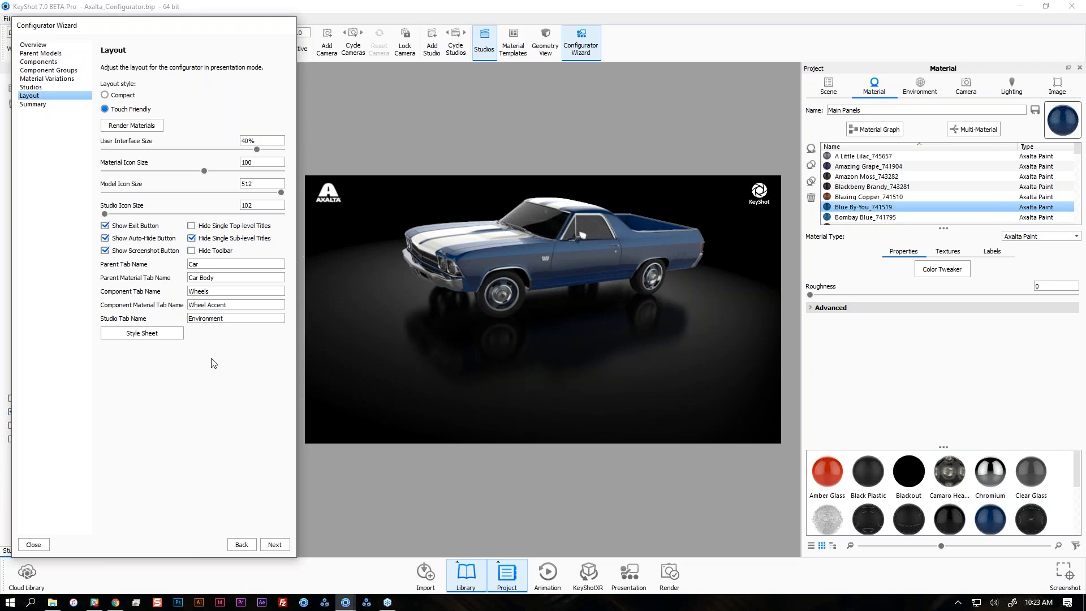
{"action": "left_click", "coordinate": [275, 544]}
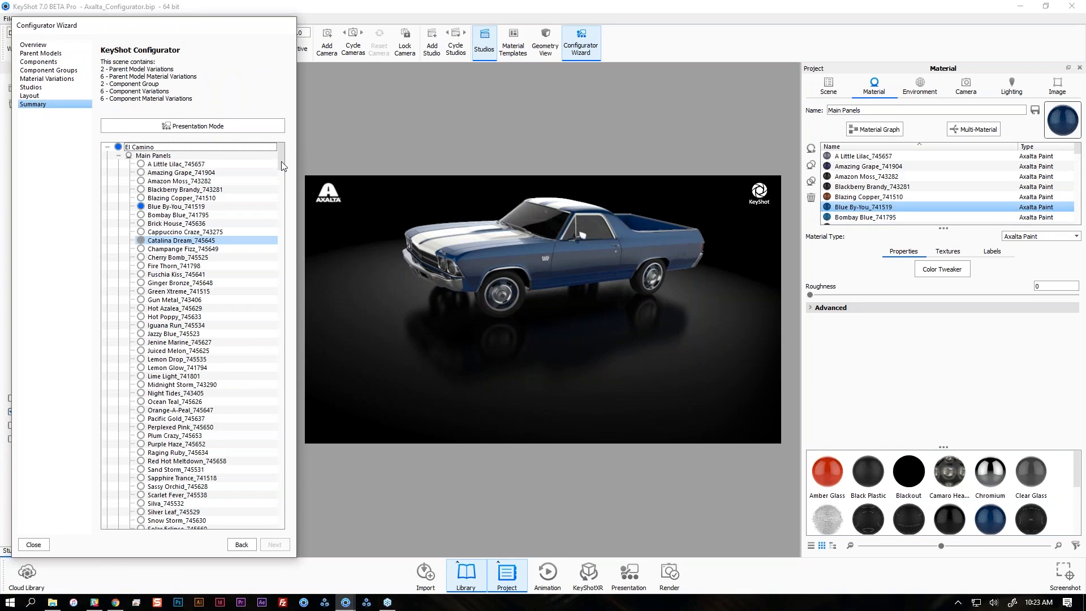
{"action": "left_click_drag", "start_coordinate": [282, 360], "coordinate": [288, 529]}
{"action": "left_click_drag", "start_coordinate": [287, 207], "coordinate": [288, 133]}
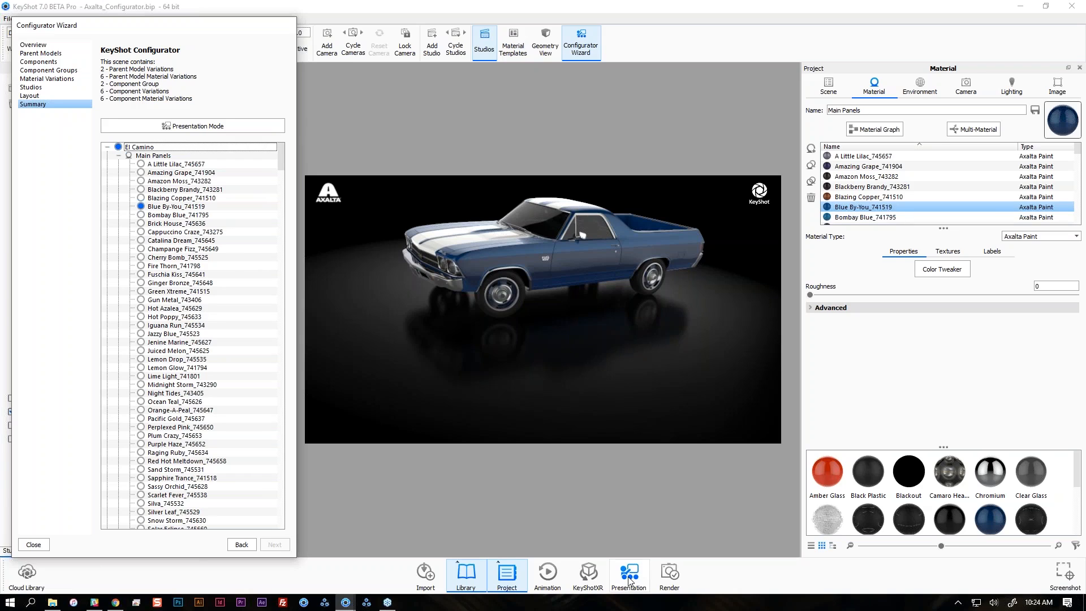
Launch the configurator's presentation mode and preview the Camero SS before returning to the El Camino.
{"action": "left_click", "coordinate": [249, 131]}
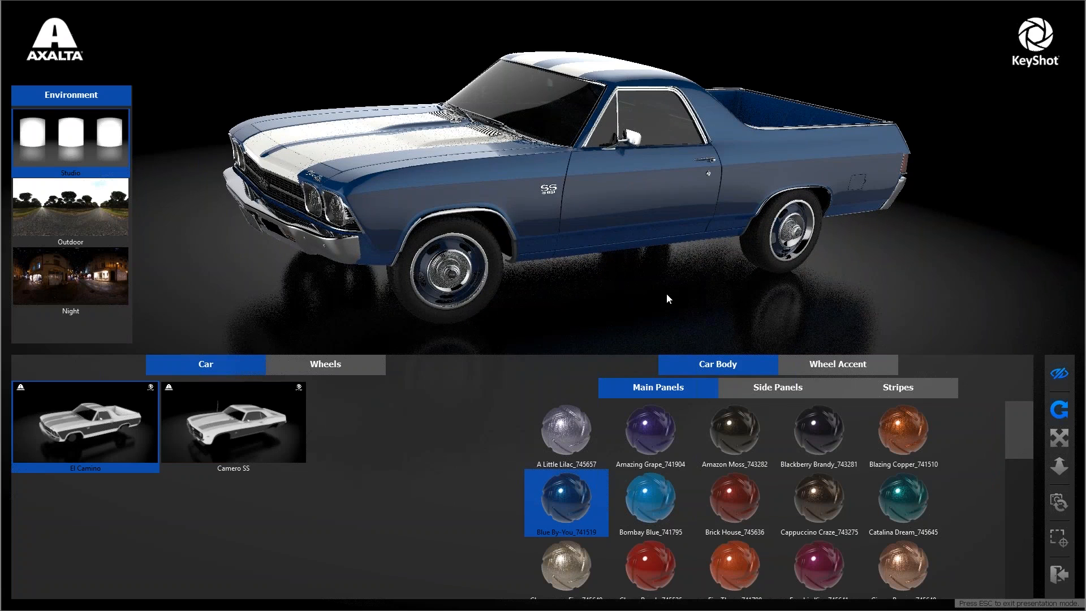
{"action": "left_click_drag", "start_coordinate": [742, 267], "coordinate": [478, 260]}
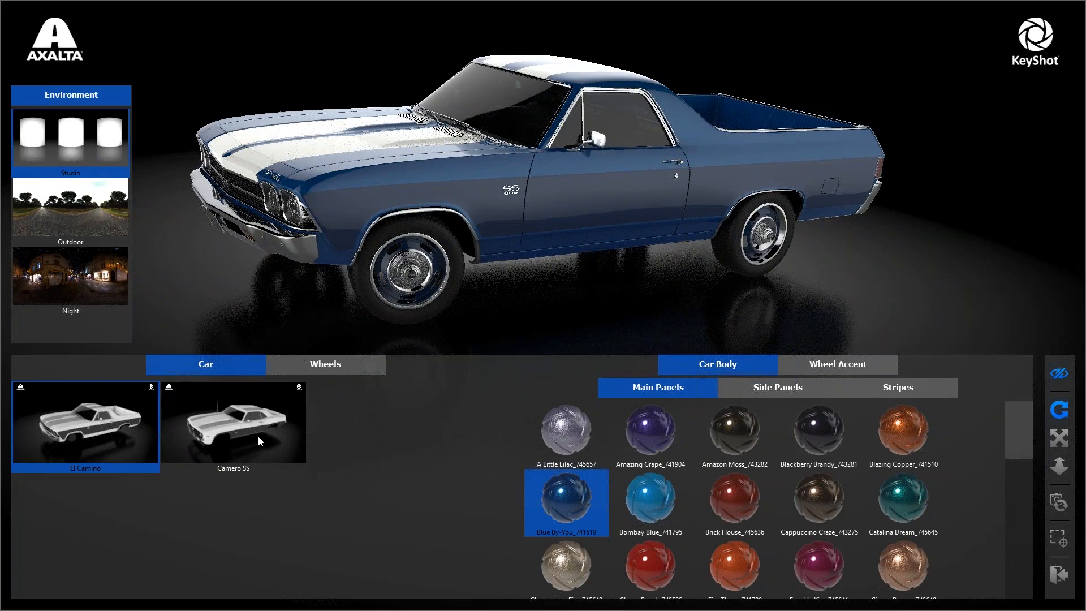
{"action": "left_click", "coordinate": [258, 436]}
{"action": "left_click", "coordinate": [156, 430]}
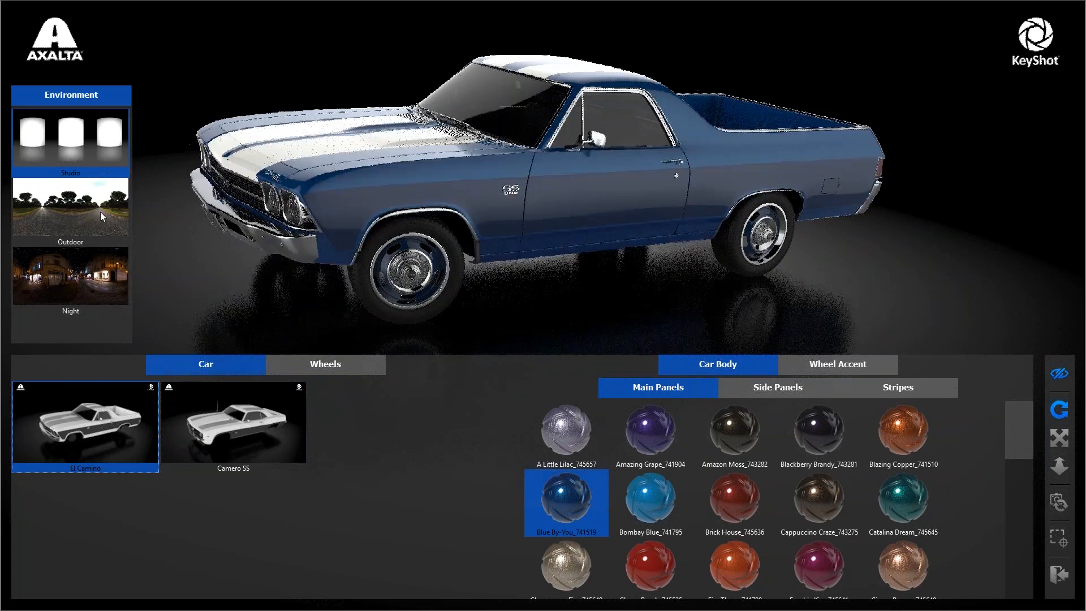
Switch the presentation environment to Outdoor and fit Wheels 3 on the El Camino.
{"action": "left_click", "coordinate": [100, 212]}
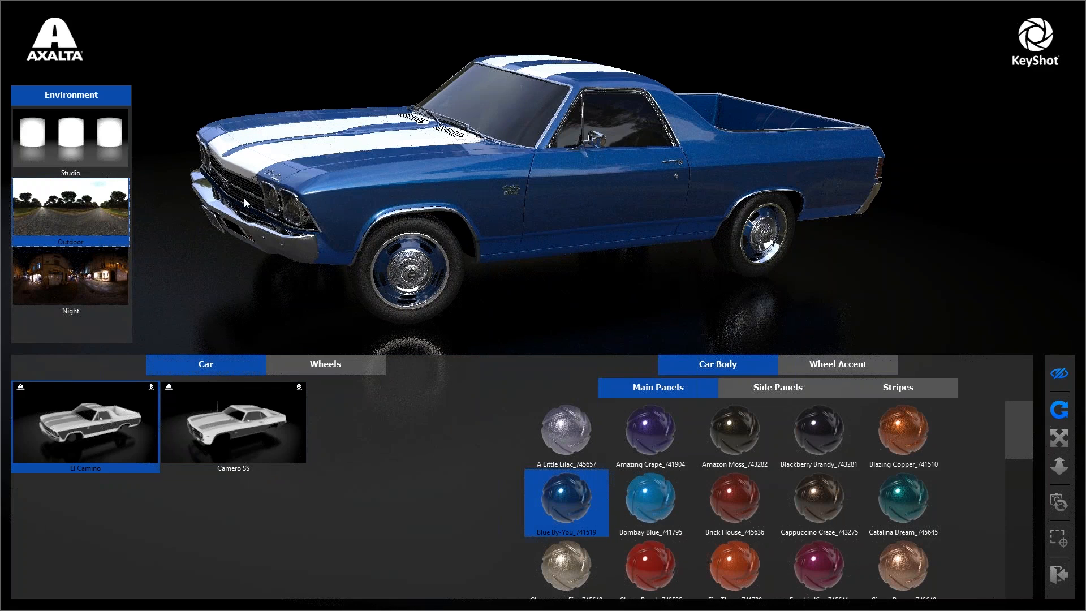
{"action": "left_click", "coordinate": [334, 365]}
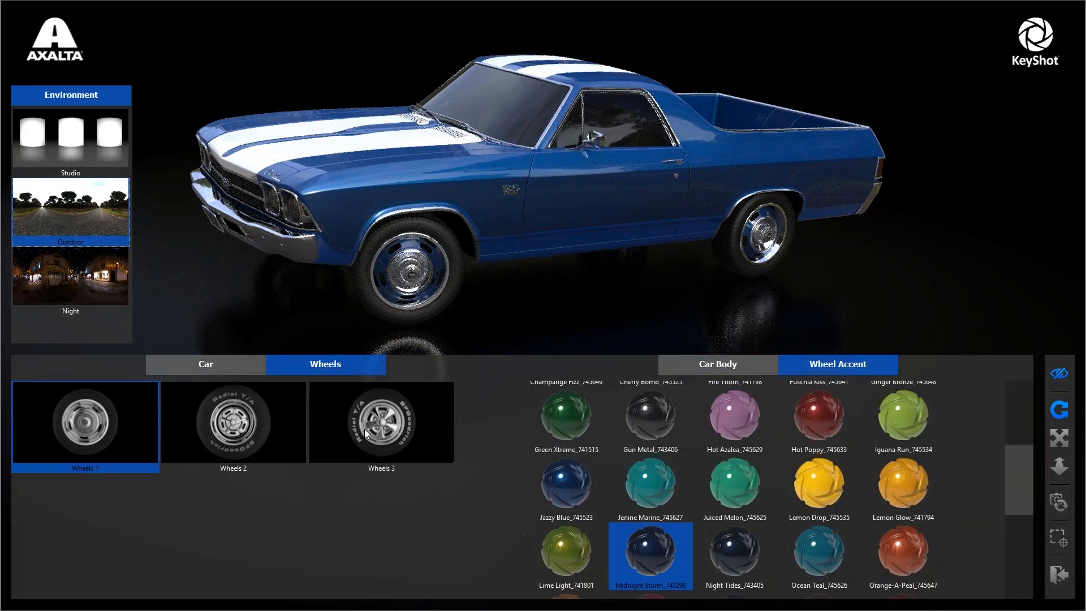
{"action": "left_click", "coordinate": [364, 429]}
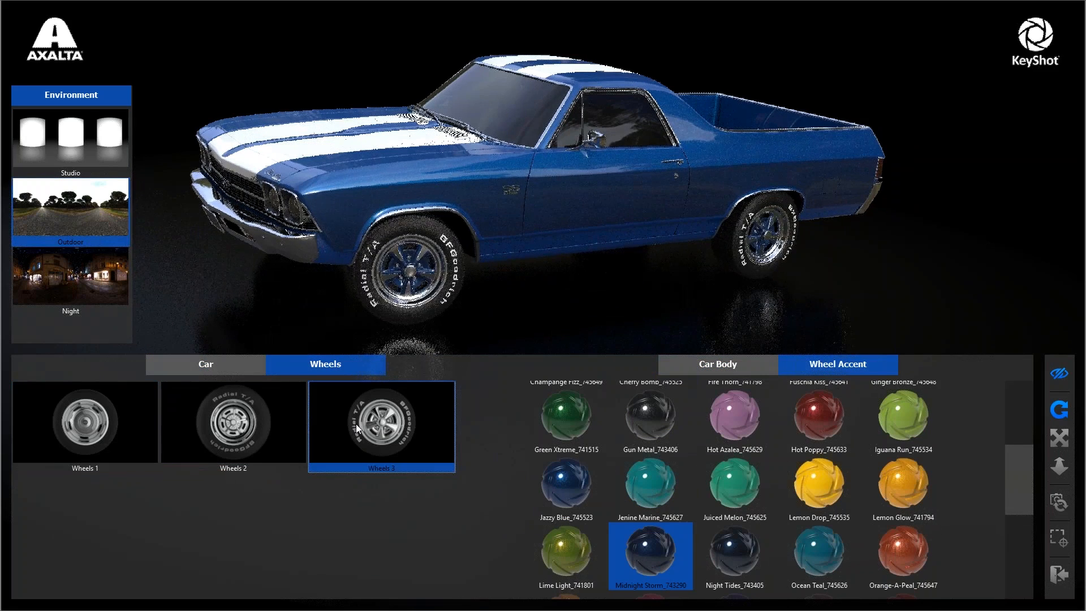
Set the main panels to Brick House_745636, the side panels to Raging Ruby_745634 and the wheel accent to Hot Poppy_745633.
{"action": "left_click", "coordinate": [692, 366]}
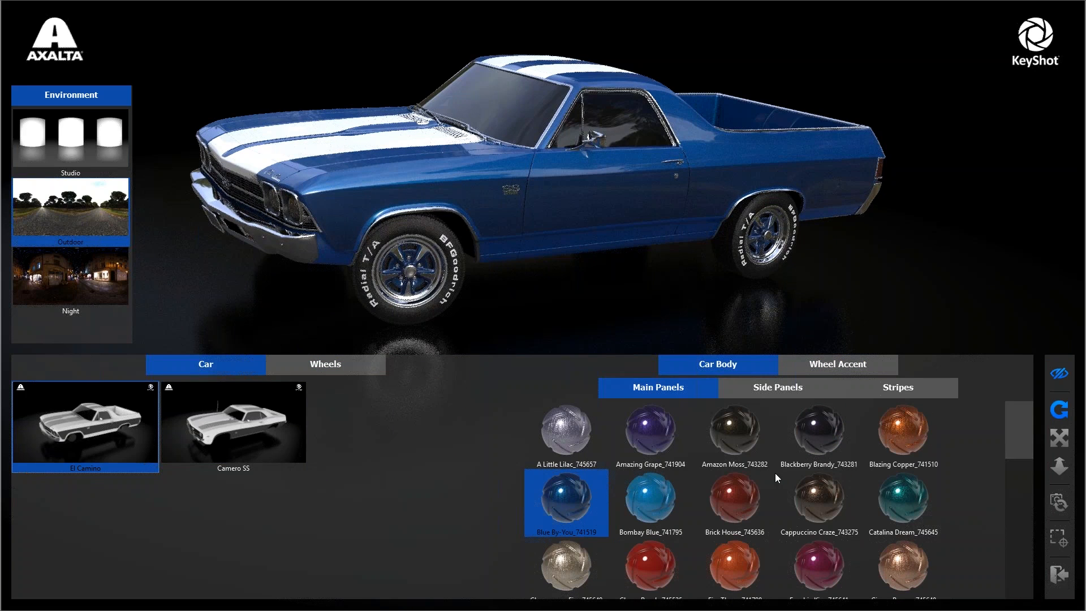
{"action": "left_click", "coordinate": [735, 501]}
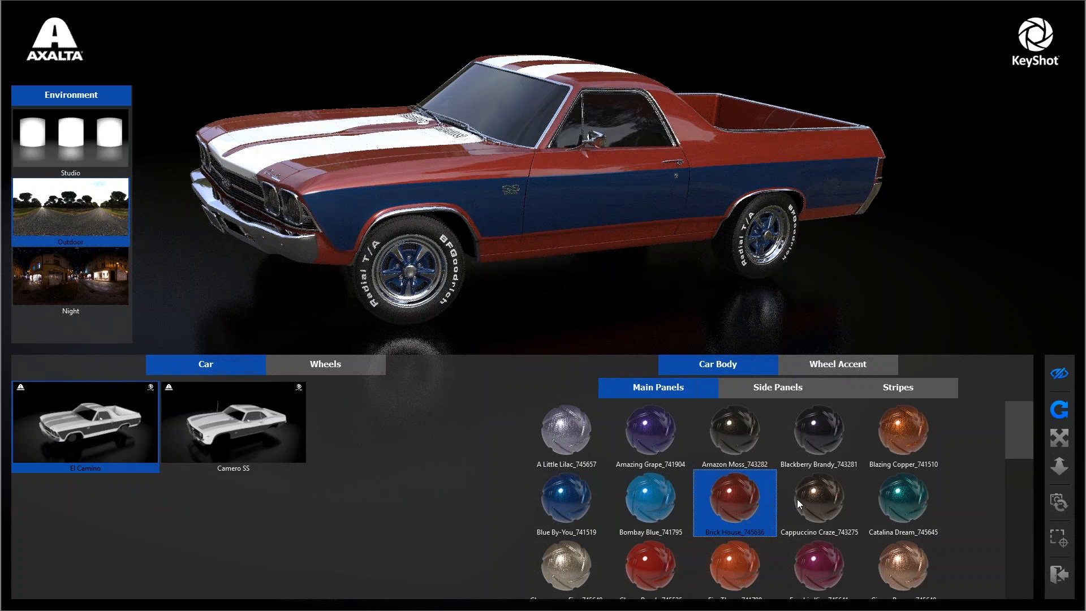
{"action": "left_click", "coordinate": [899, 443]}
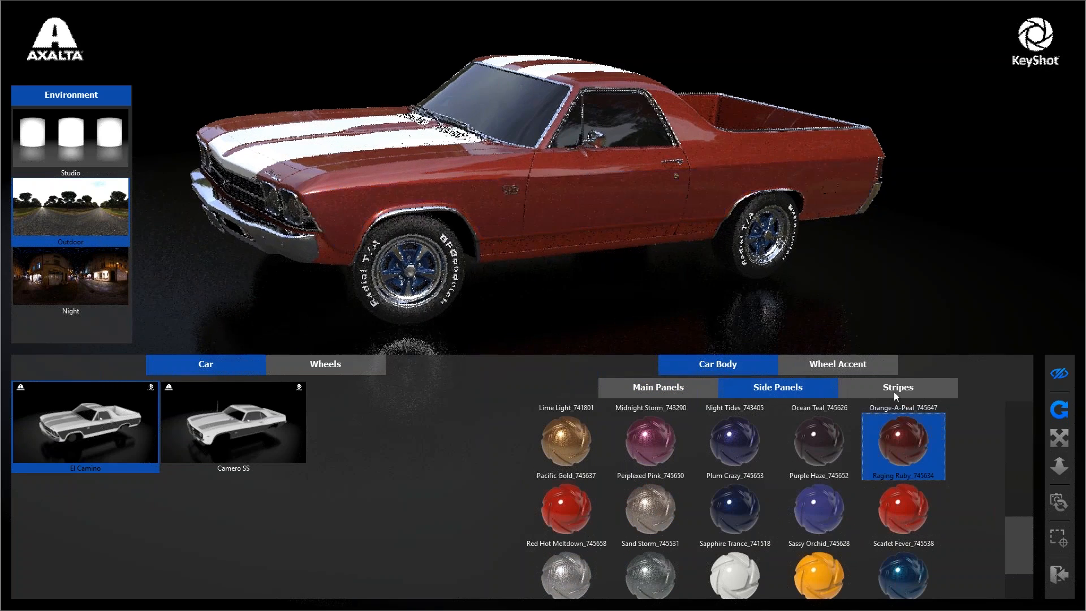
{"action": "left_click", "coordinate": [850, 365]}
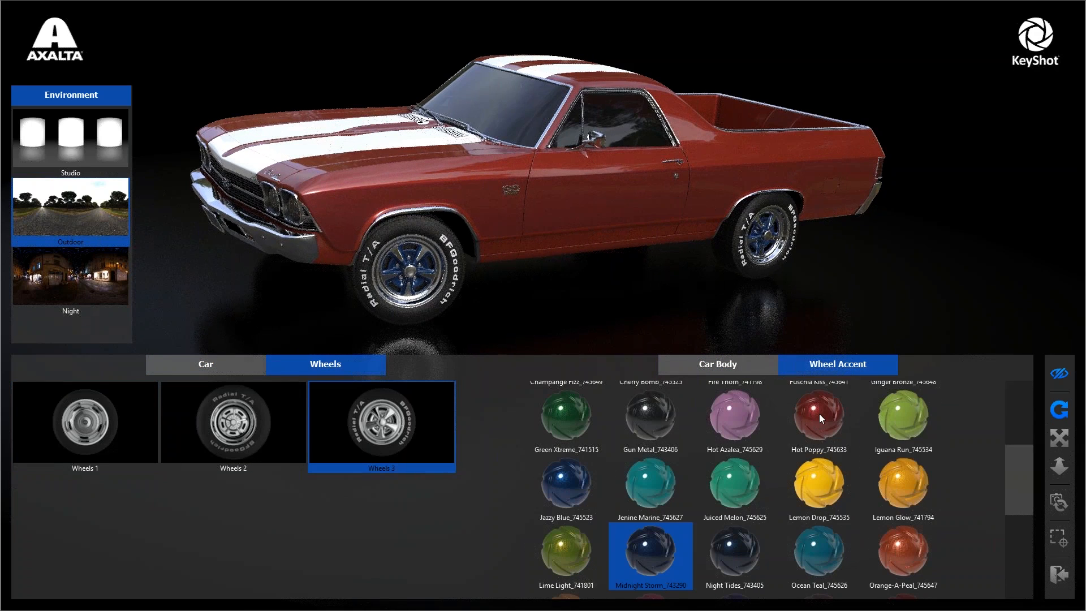
{"action": "left_click", "coordinate": [819, 413]}
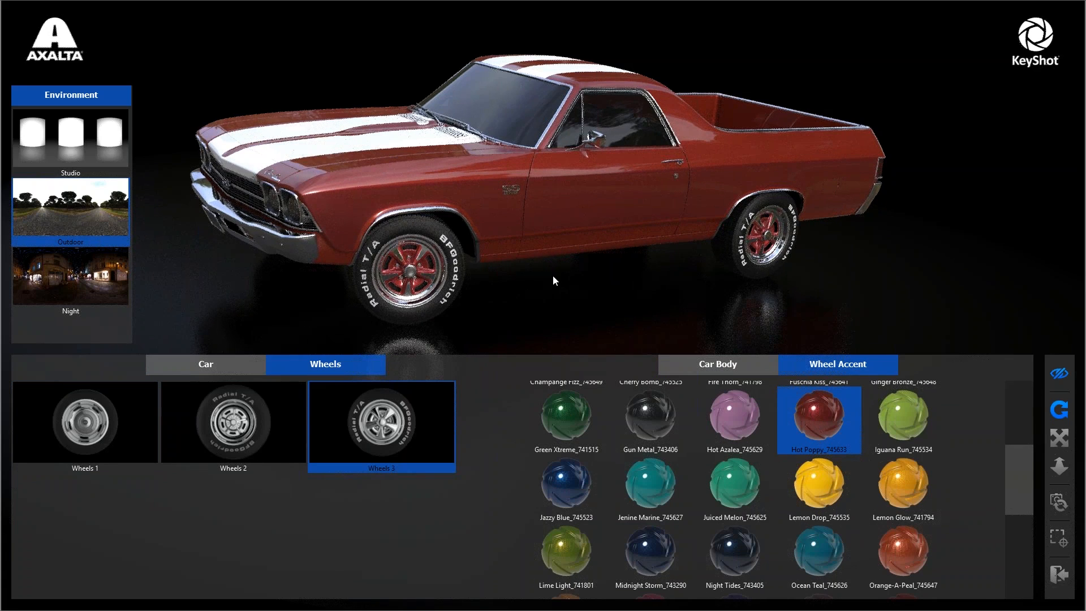
Examine the configured El Camino from a different angle, then exit presentation mode.
{"action": "left_click_drag", "start_coordinate": [552, 280], "coordinate": [622, 312]}
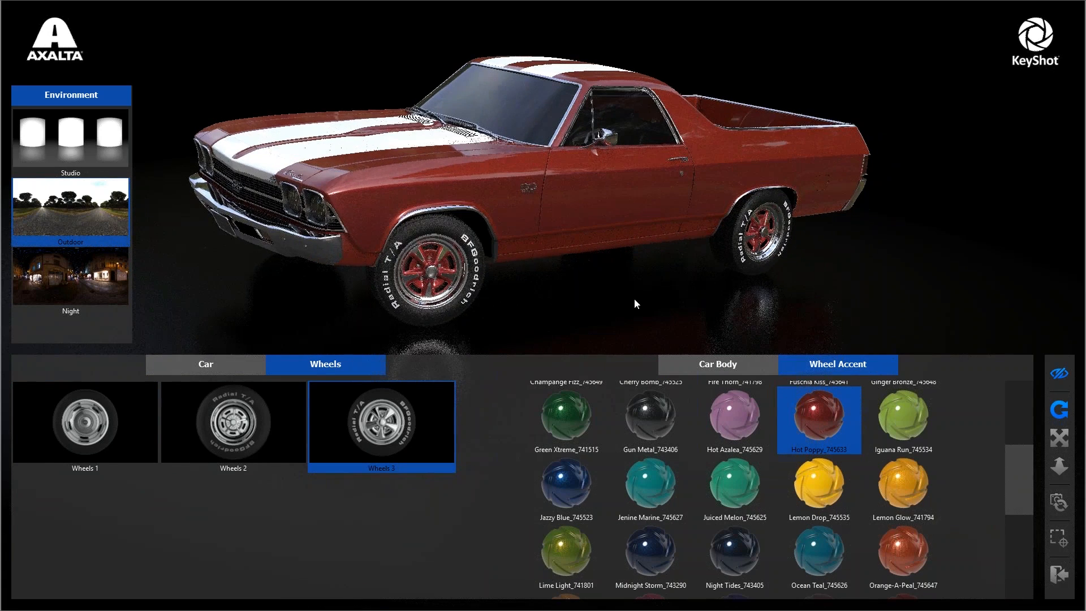
{"action": "left_click_drag", "start_coordinate": [634, 299], "coordinate": [642, 299]}
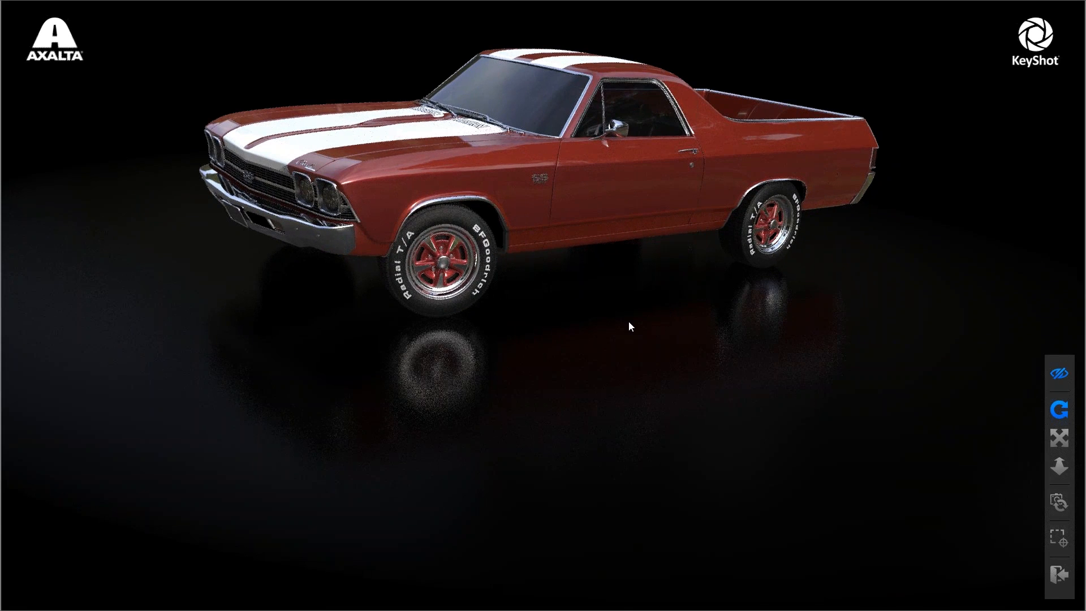
{"action": "mouse_move", "coordinate": [706, 329]}
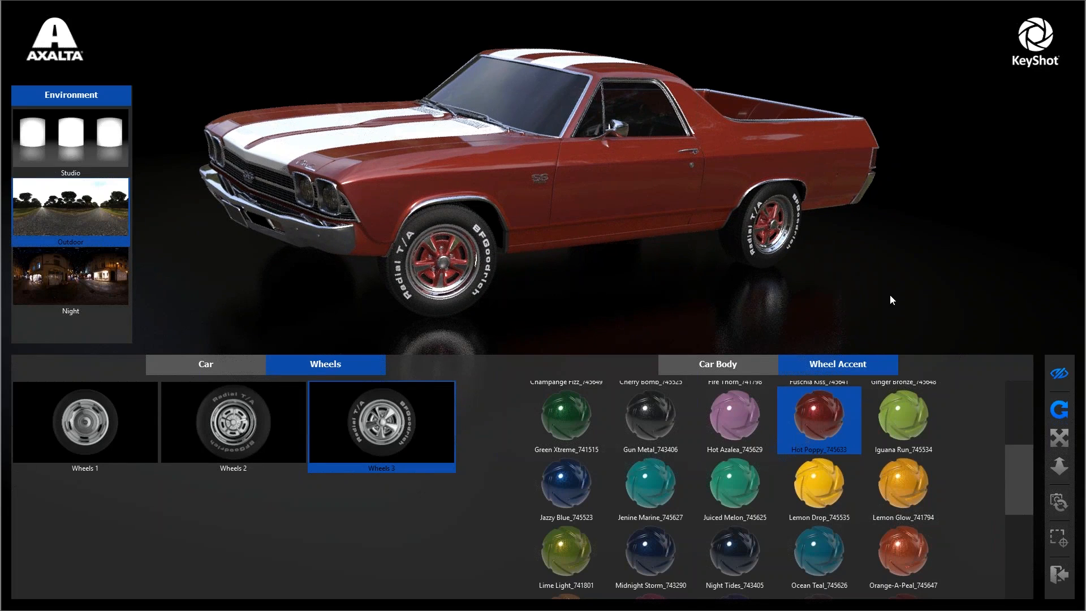
{"action": "left_click", "coordinate": [1056, 575]}
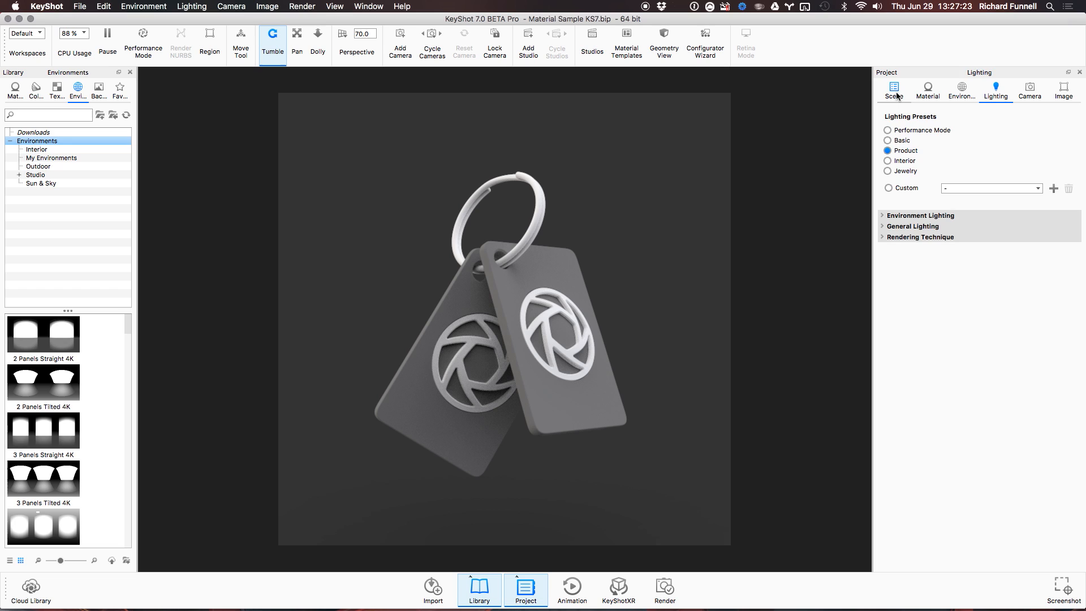
Display the key tag project's scene tree and switch the library to materials.
{"action": "left_click", "coordinate": [894, 90]}
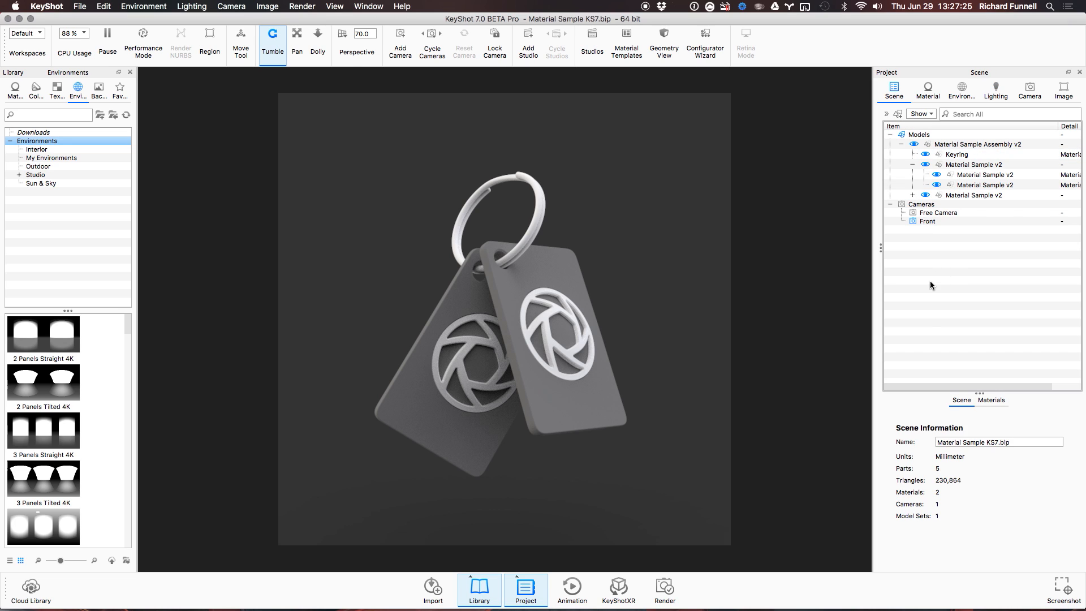
{"action": "key", "text": "f"}
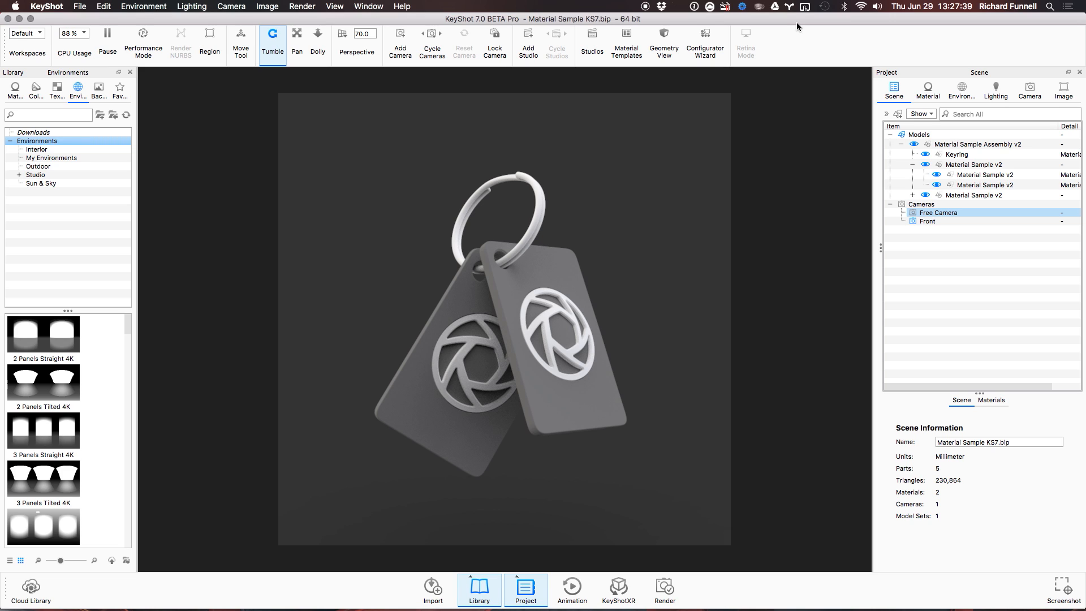
{"action": "left_click", "coordinate": [9, 88]}
{"action": "left_click", "coordinate": [896, 260]}
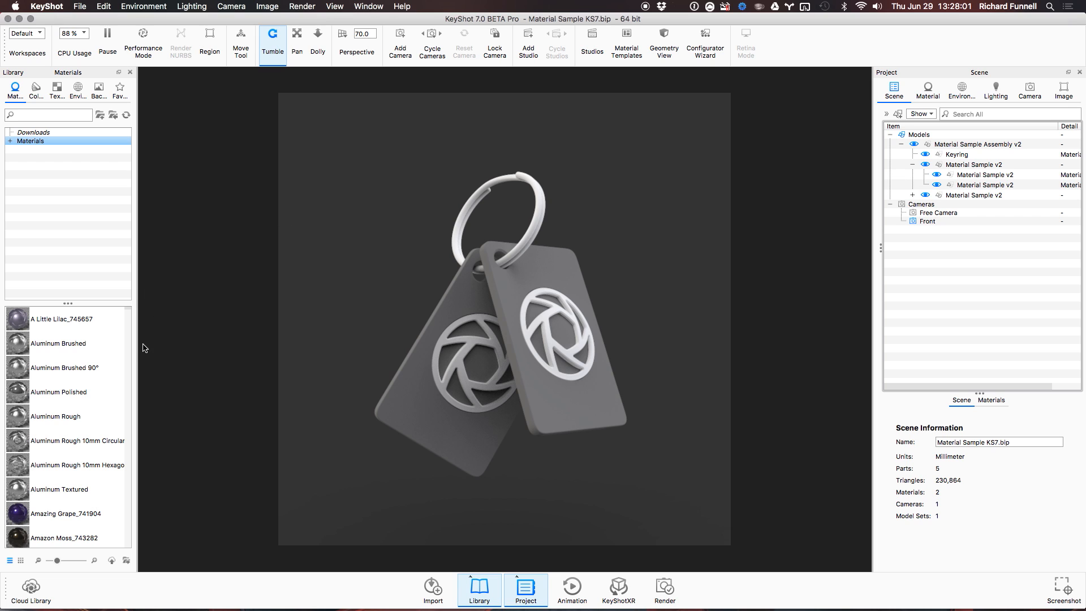
Widen the library, expand the Materials folder and enlarge the folder tree so all material categories fit.
{"action": "left_click_drag", "start_coordinate": [139, 298], "coordinate": [166, 298]}
{"action": "left_click", "coordinate": [10, 141]}
{"action": "scroll", "coordinate": [128, 221], "scroll_direction": "down", "scroll_amount": 1}
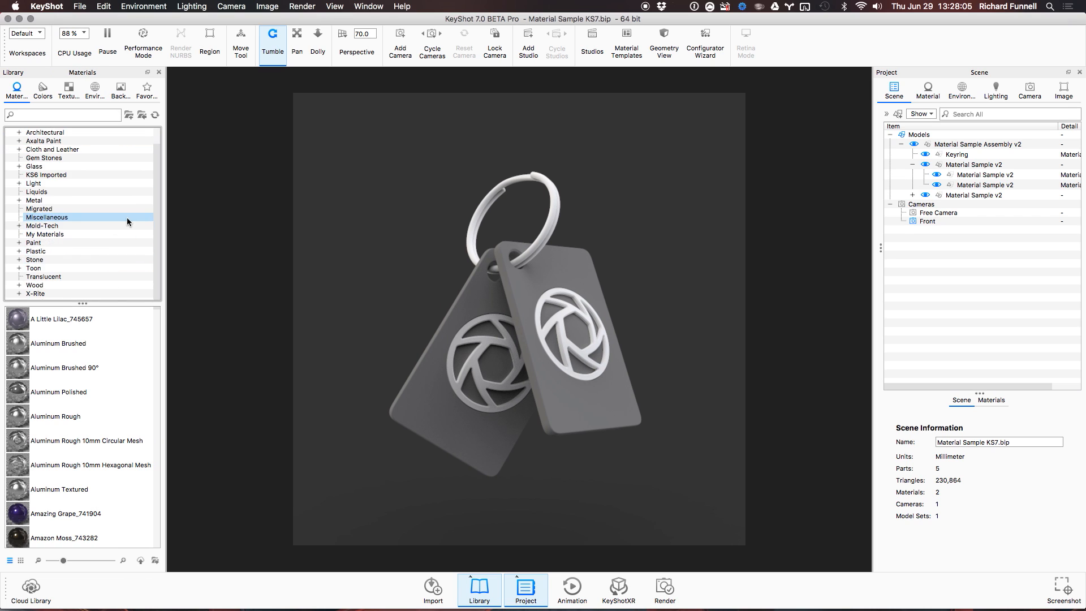
{"action": "scroll", "coordinate": [83, 327], "scroll_direction": "down", "scroll_amount": 1}
{"action": "left_click_drag", "start_coordinate": [82, 313], "coordinate": [84, 421]}
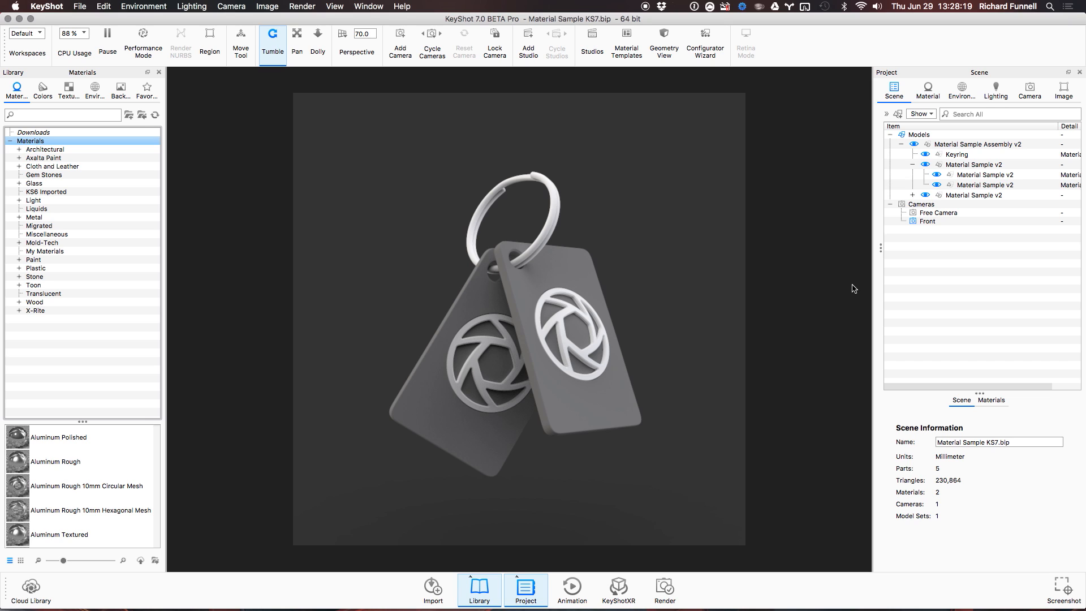
Browse the Axalta Paint materials and expand the Plastic category down to the Cloudy subcategory's Rough materials.
{"action": "left_click", "coordinate": [62, 158]}
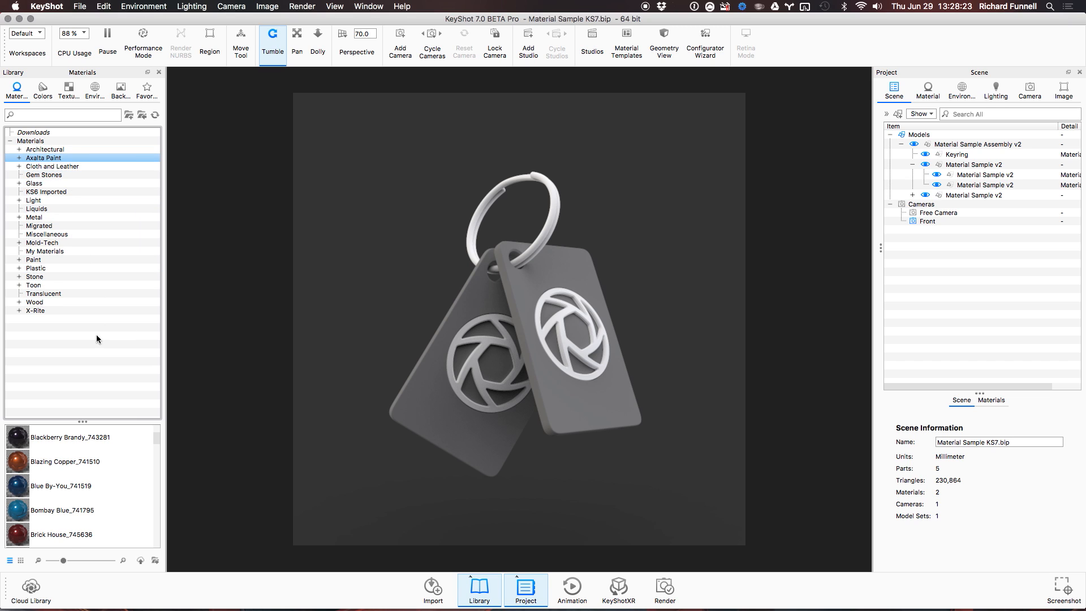
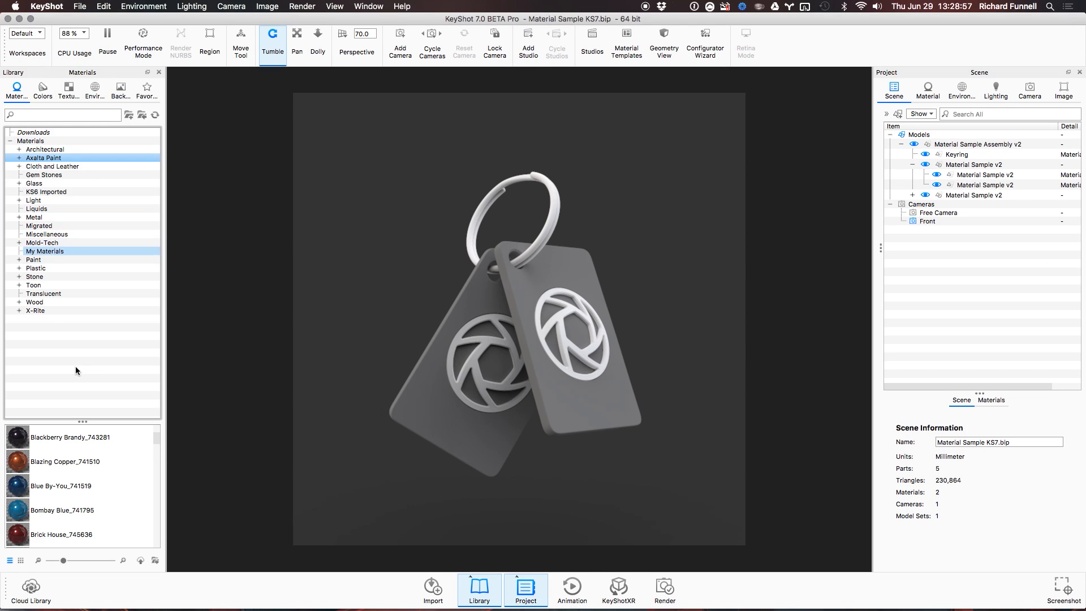
{"action": "left_click", "coordinate": [34, 268]}
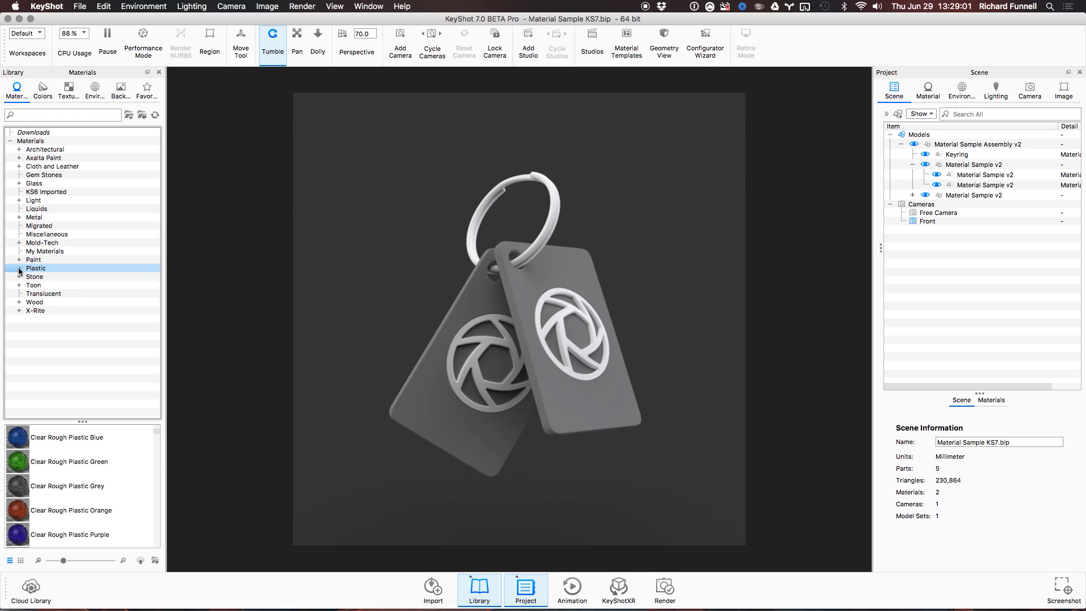
{"action": "left_click", "coordinate": [19, 269]}
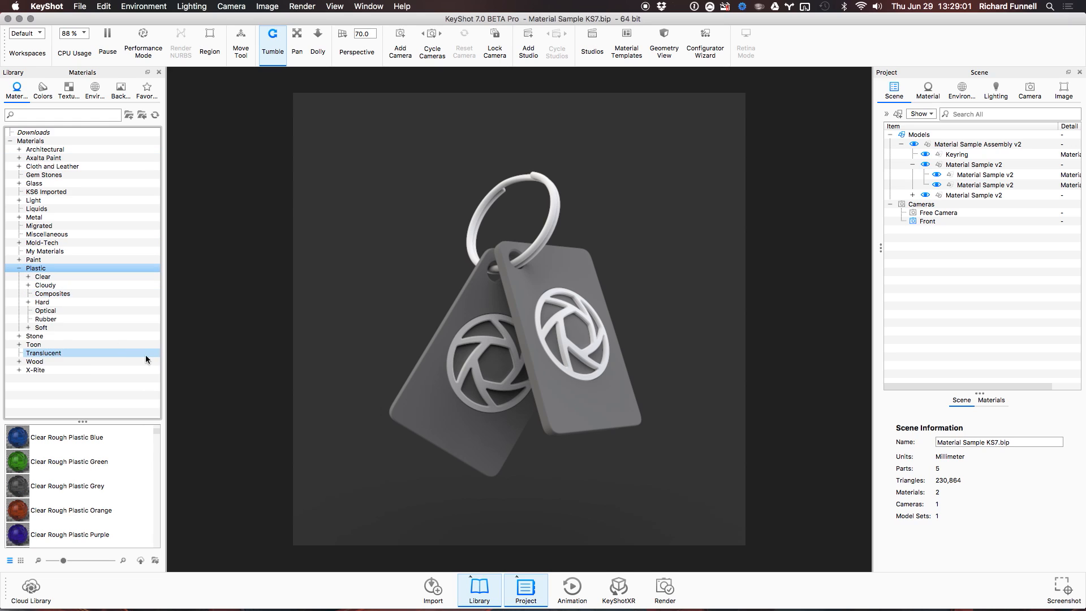
{"action": "left_click", "coordinate": [67, 285]}
{"action": "left_click", "coordinate": [29, 285]}
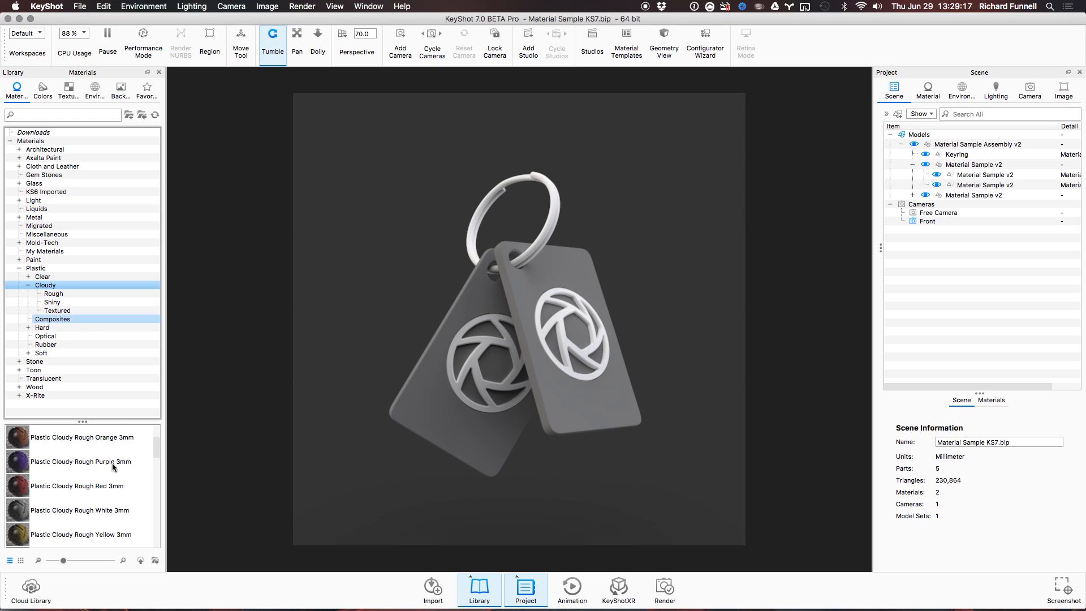
{"action": "left_click", "coordinate": [72, 291]}
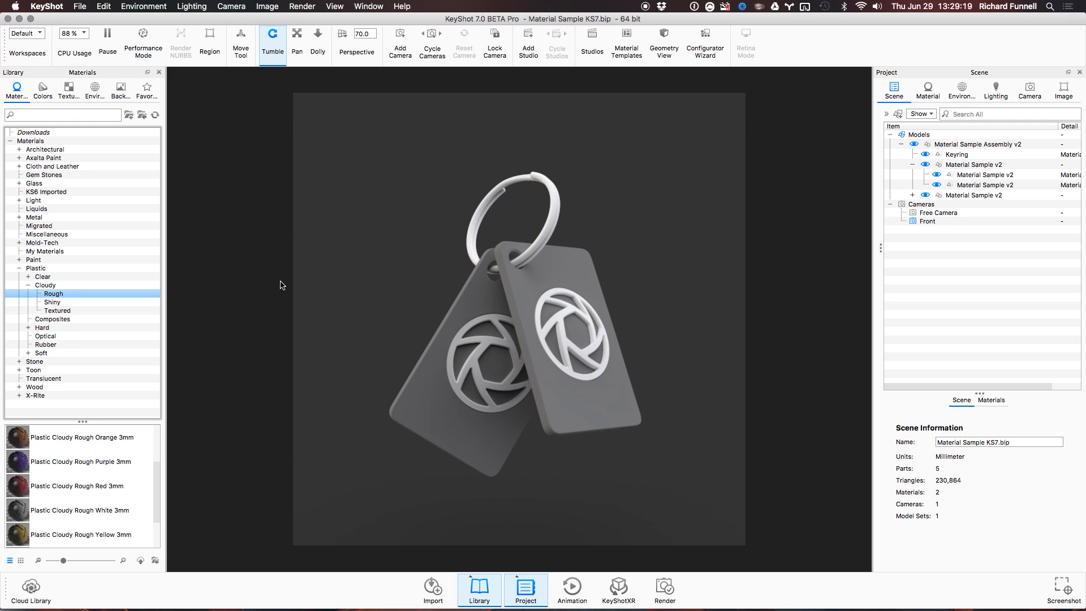
Apply the shiny cloudy plastic Plastic Cloudy Shiny Purple 3mm to the key tags and open its material properties.
{"action": "left_click", "coordinate": [70, 301]}
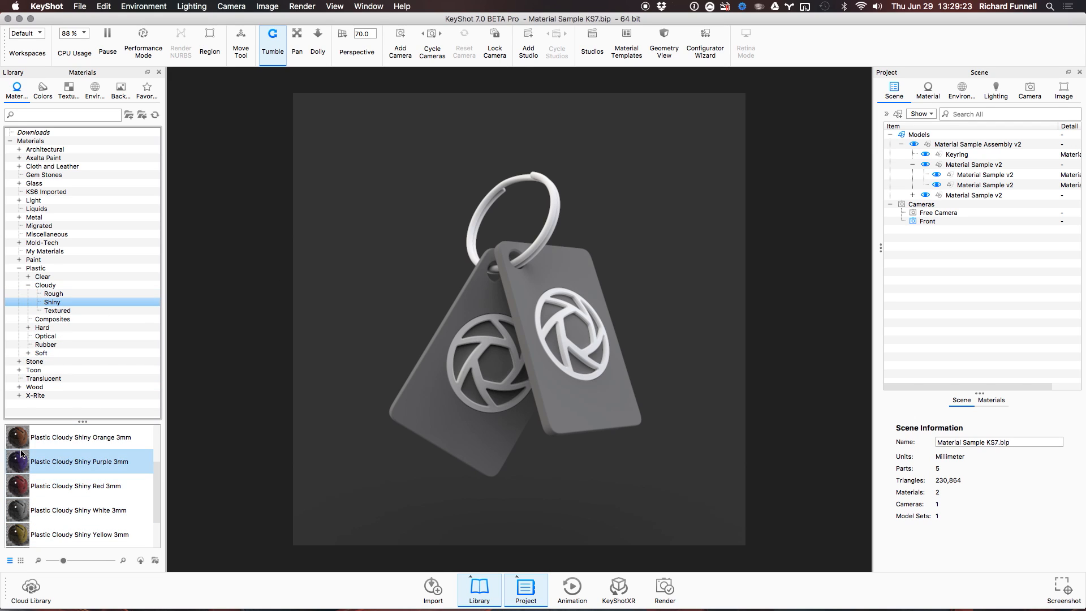
{"action": "left_click_drag", "start_coordinate": [21, 452], "coordinate": [555, 276]}
{"action": "double_click", "coordinate": [554, 277]}
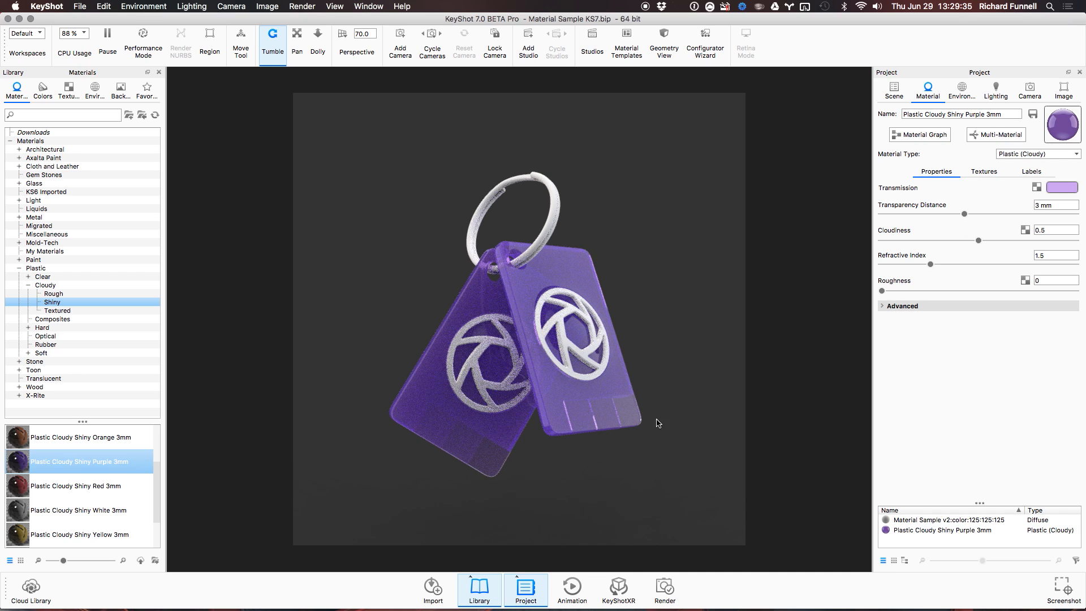
{"action": "mouse_move", "coordinate": [622, 433]}
{"action": "left_mouse_down"}
{"action": "mouse_move", "coordinate": [584, 458]}
{"action": "mouse_move", "coordinate": [604, 429]}
{"action": "mouse_move", "coordinate": [578, 425]}
{"action": "mouse_move", "coordinate": [639, 435]}
{"action": "left_mouse_up"}
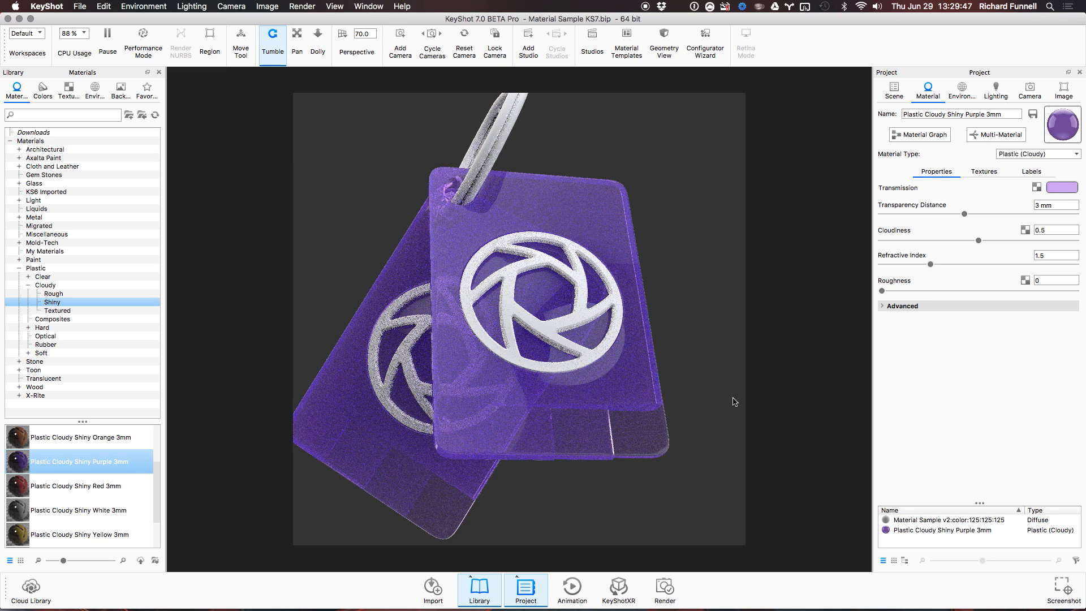
Set the purple plastic's Transparency Distance to 1 mm and examine the tag's lower part up close.
{"action": "left_click_drag", "start_coordinate": [641, 395], "coordinate": [579, 456]}
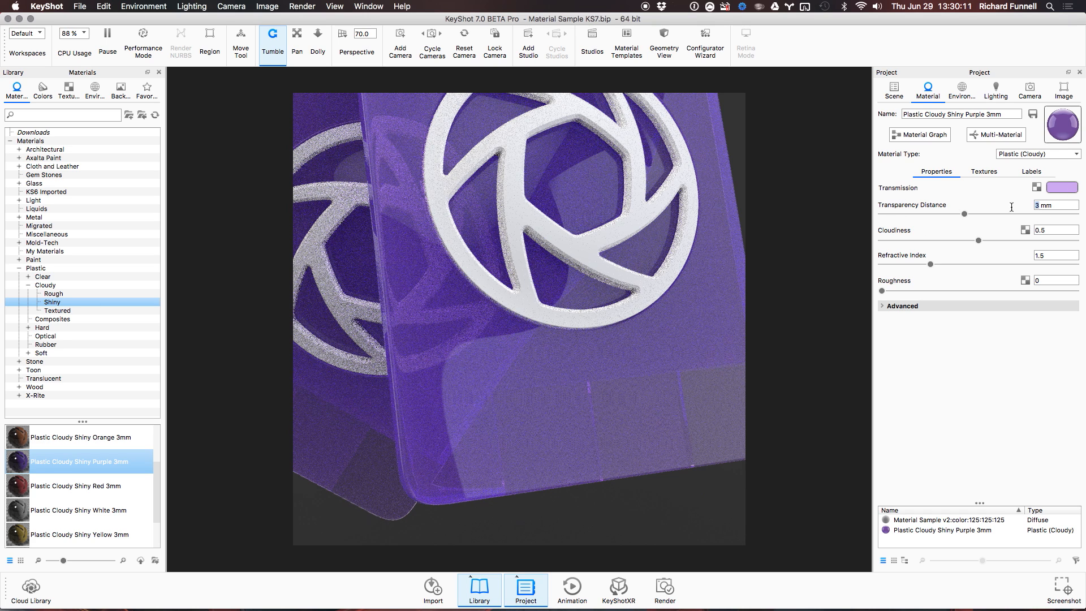
{"action": "type", "text": "1"}
{"action": "key", "text": "Return"}
{"action": "left_click_drag", "start_coordinate": [575, 425], "coordinate": [546, 446]}
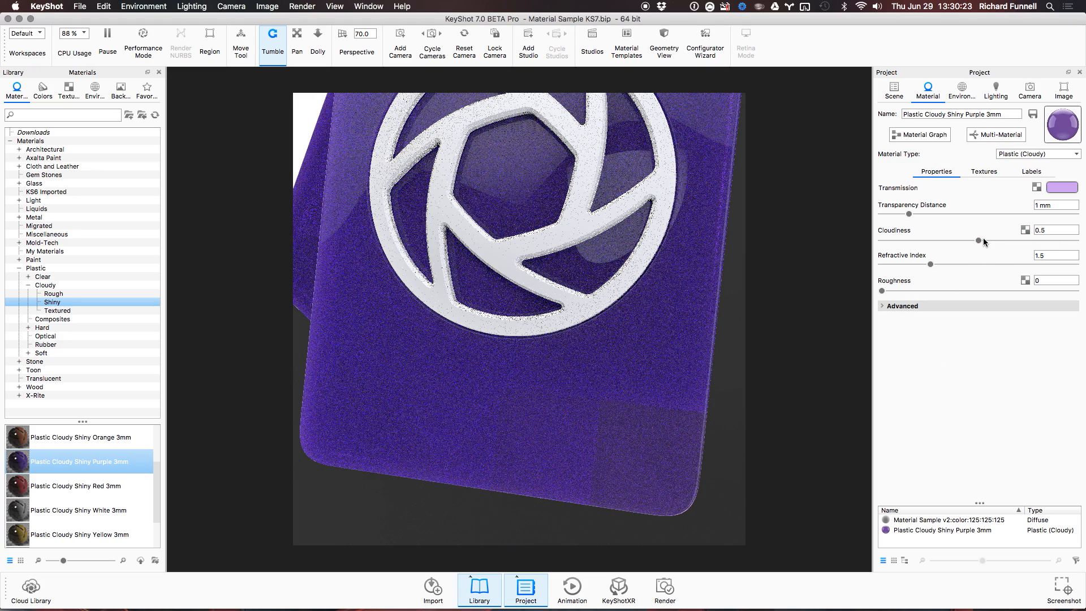
Lower the purple plastic's Cloudiness to 0.129 for comparison and raise it again to 0.456.
{"action": "left_click_drag", "start_coordinate": [983, 238], "coordinate": [906, 240]}
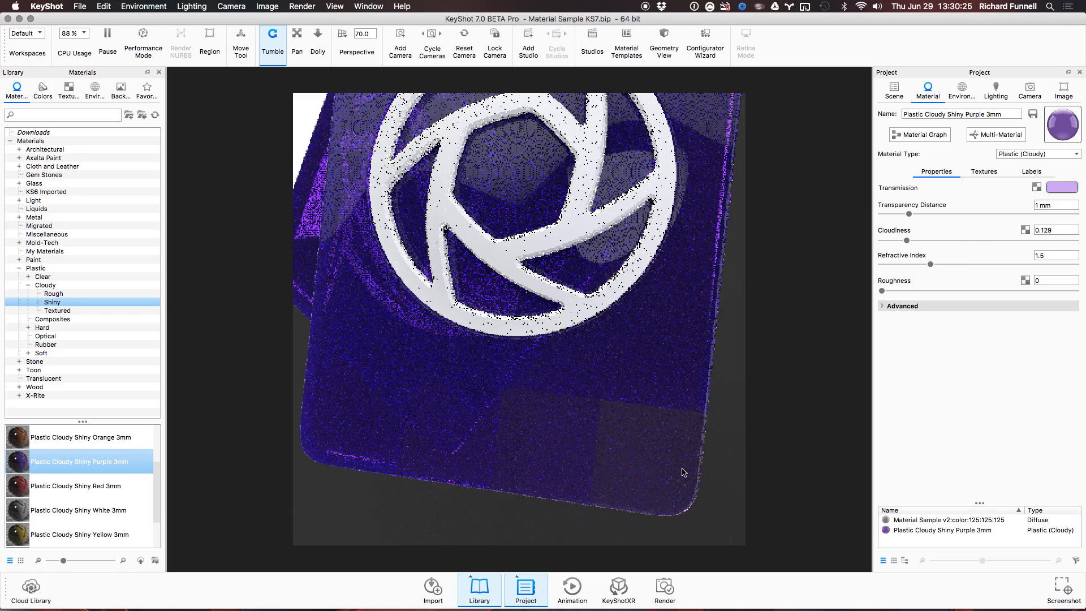
{"action": "left_click_drag", "start_coordinate": [681, 487], "coordinate": [722, 460]}
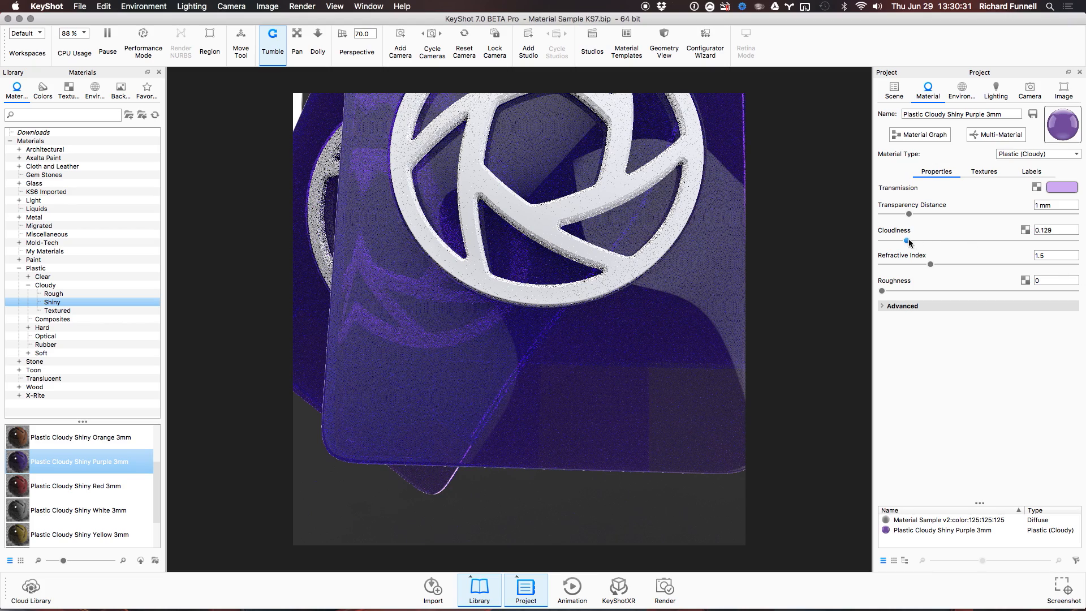
{"action": "left_click_drag", "start_coordinate": [907, 240], "coordinate": [970, 240]}
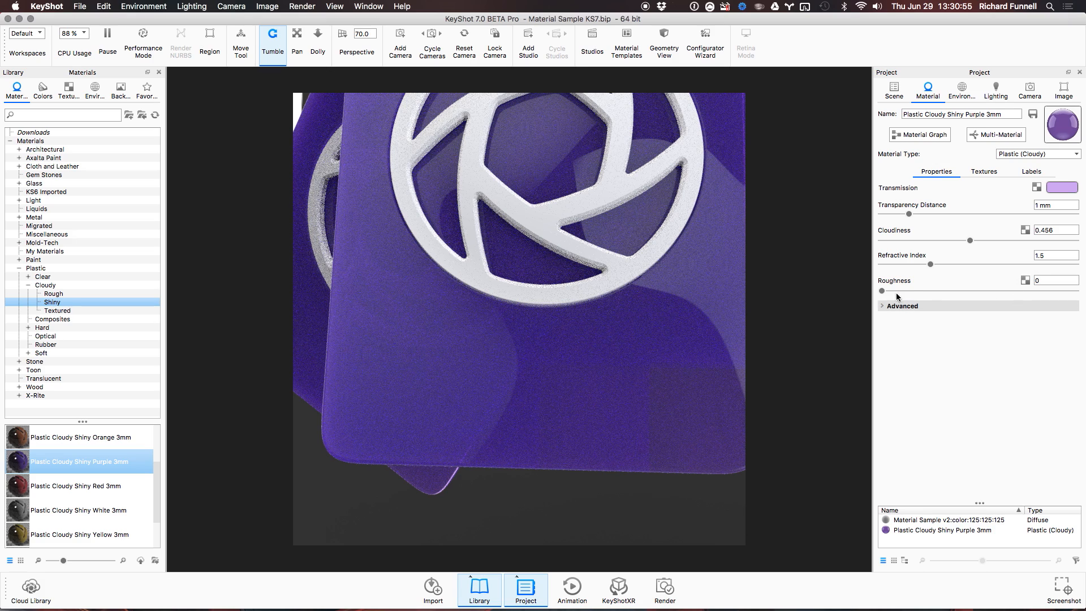
Set the purple plastic's Roughness to 0.0264 and look over its advanced properties.
{"action": "left_click_drag", "start_coordinate": [881, 291], "coordinate": [966, 290]}
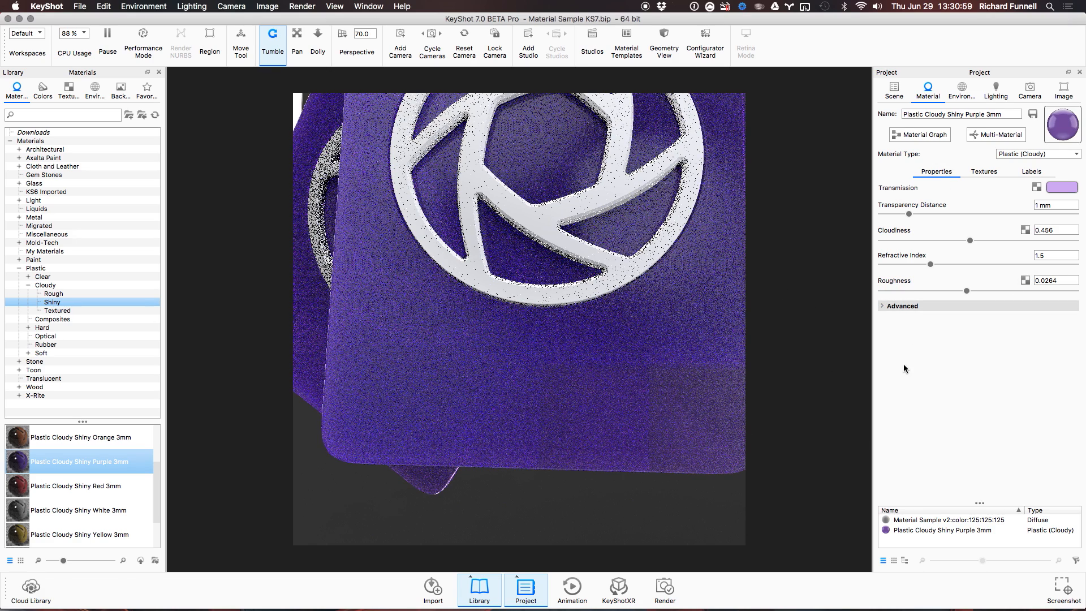
{"action": "left_click", "coordinate": [899, 305]}
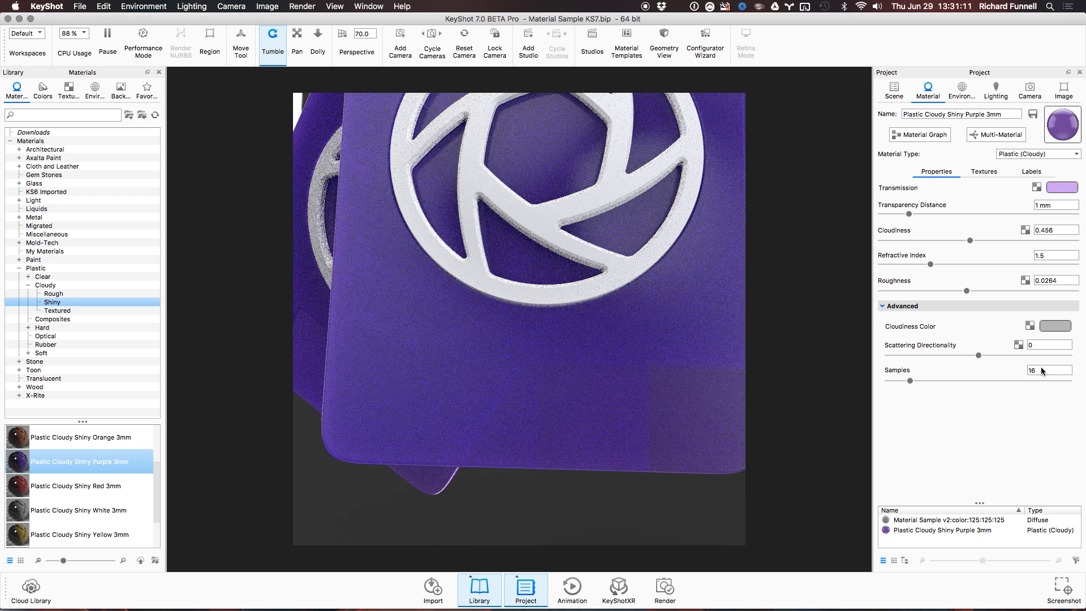
{"action": "left_click", "coordinate": [907, 307]}
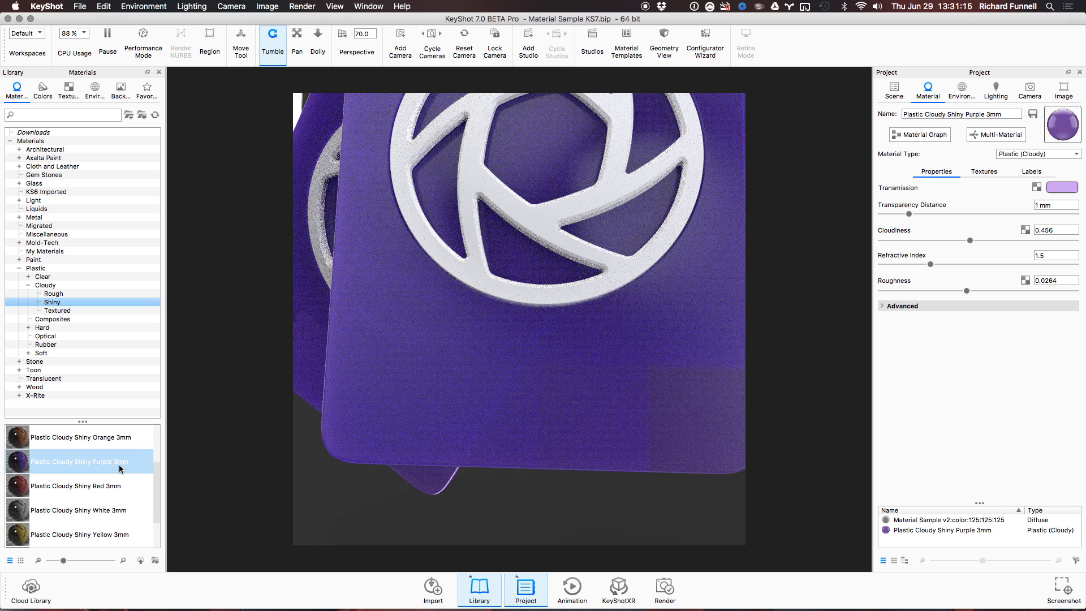
Apply Plastic Polypropylene Rough 3mm from the rough cloudy plastics to the key tags and view both tags.
{"action": "left_click", "coordinate": [55, 293]}
{"action": "scroll", "coordinate": [79, 486], "scroll_direction": "down", "scroll_amount": 2}
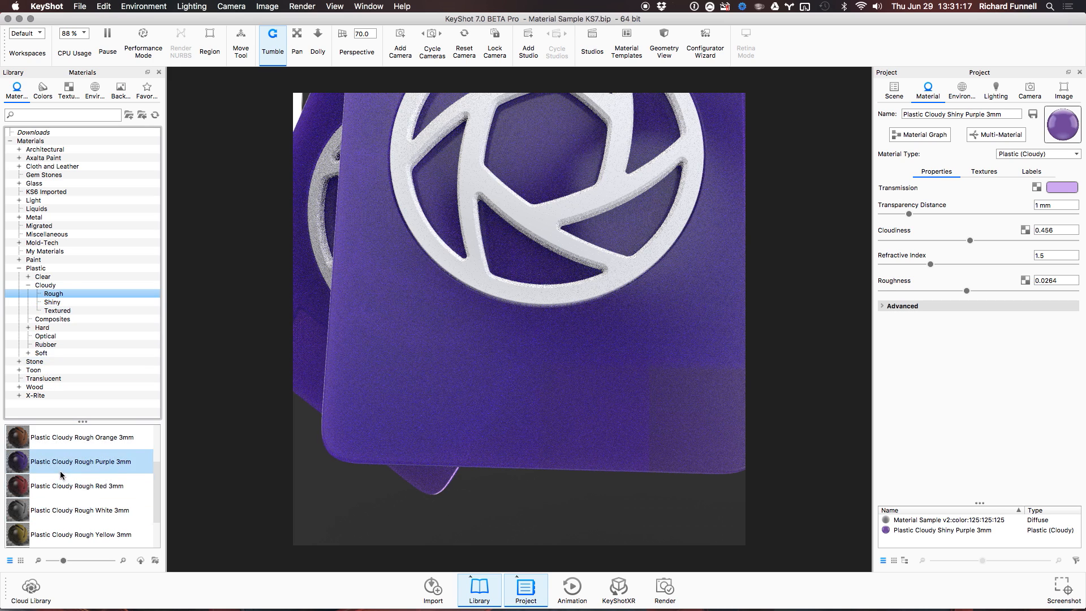
{"action": "left_click_drag", "start_coordinate": [85, 511], "coordinate": [535, 399]}
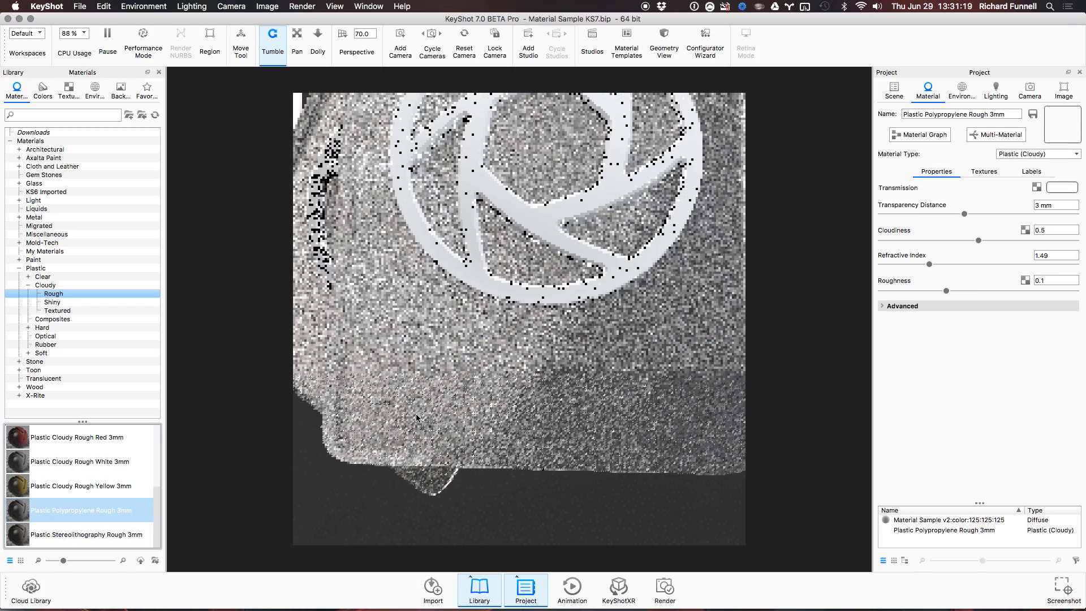
{"action": "left_click_drag", "start_coordinate": [403, 439], "coordinate": [545, 463]}
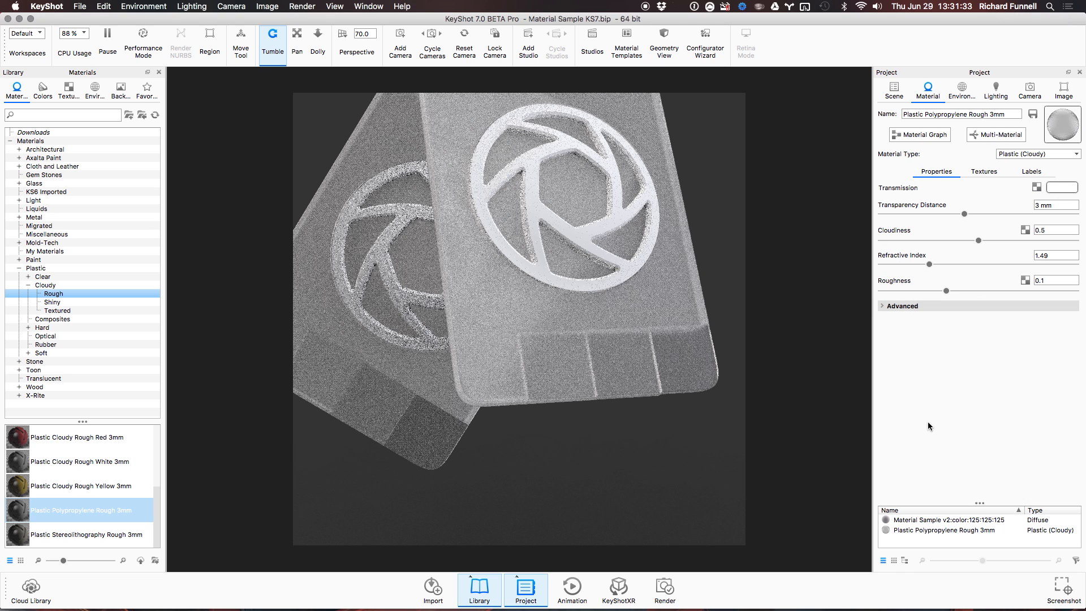
Apply Plastic Stereolithography Rough 3mm to the key tags and reveal the desktop.
{"action": "left_click_drag", "start_coordinate": [93, 535], "coordinate": [557, 367]}
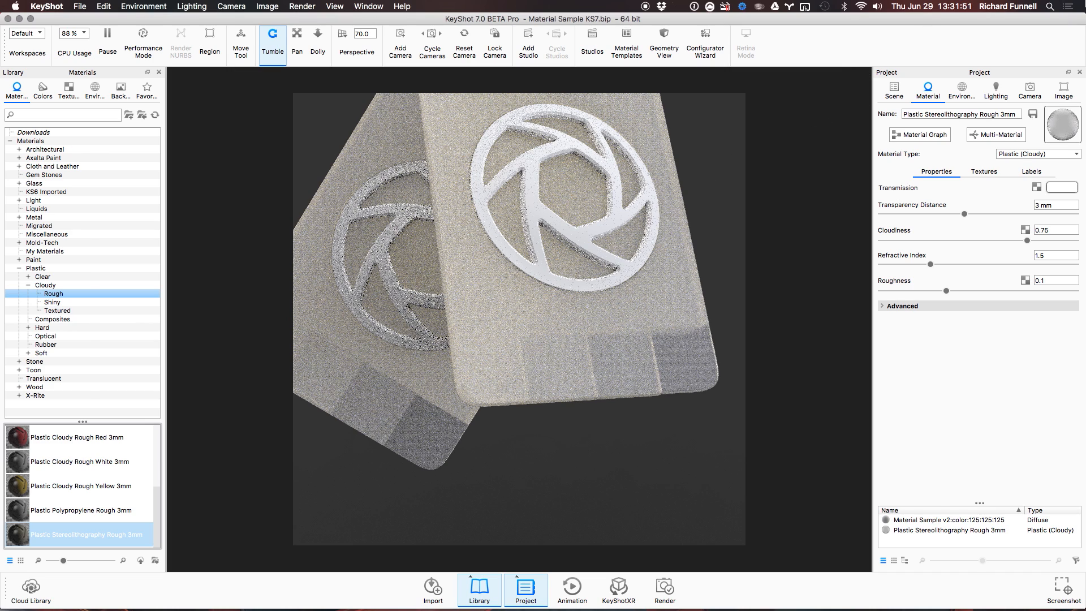
{"action": "key", "text": "F11"}
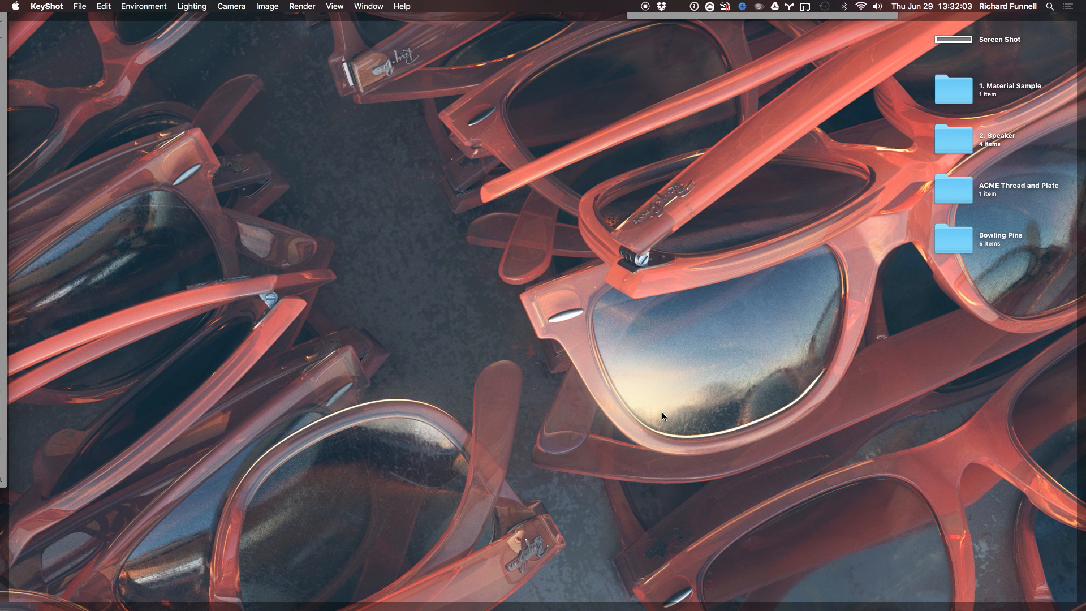
Apply the Chrome Polished material from the basic chrome metals to the key ring and logo, with the whole ring in view.
{"action": "key", "text": "F11"}
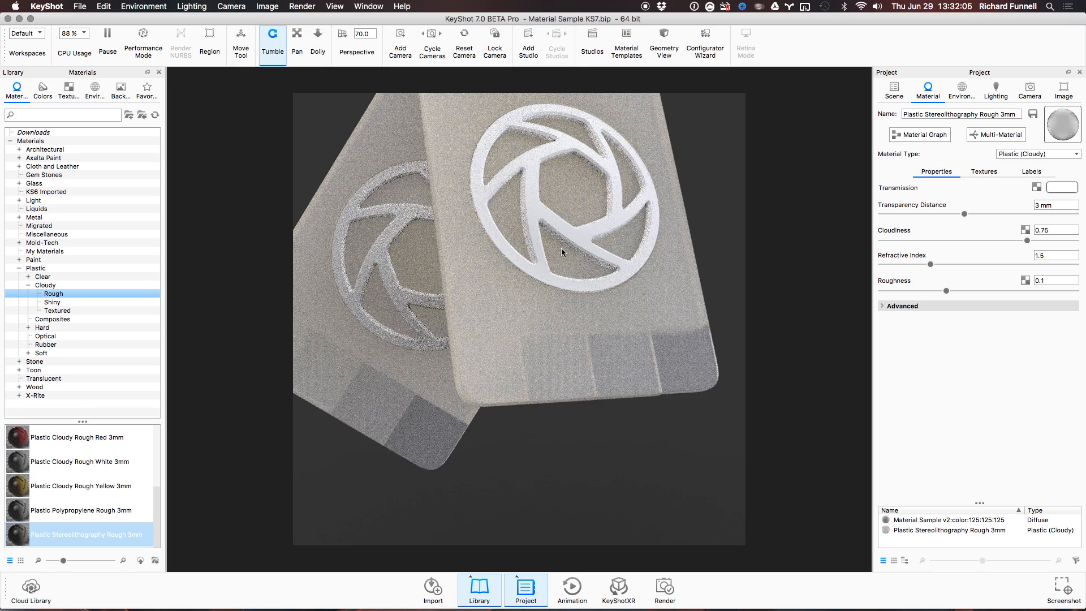
{"action": "left_click_drag", "start_coordinate": [562, 249], "coordinate": [588, 337]}
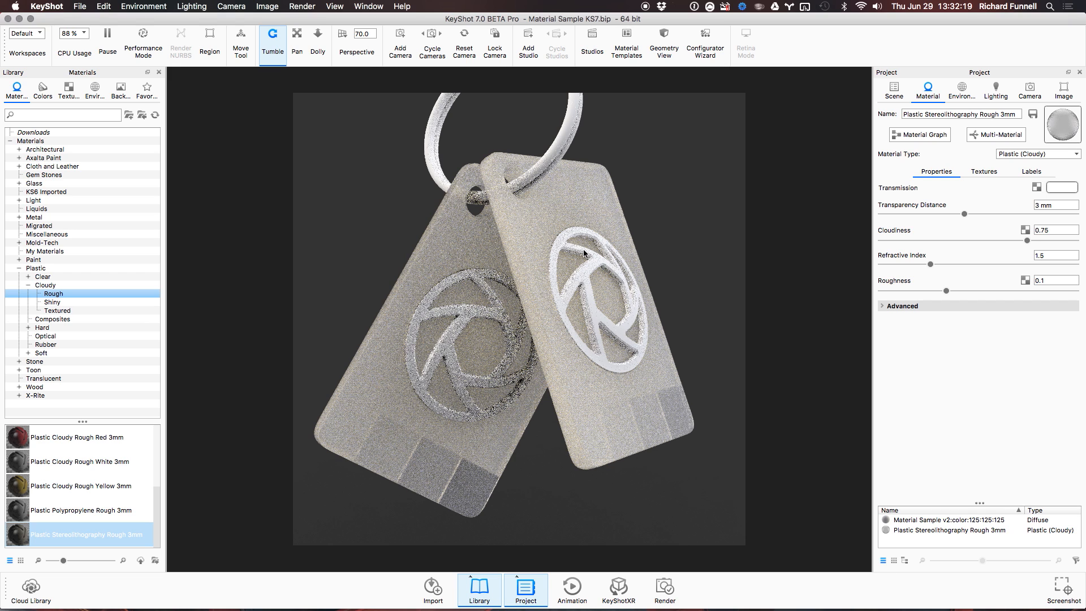
{"action": "left_click", "coordinate": [20, 218]}
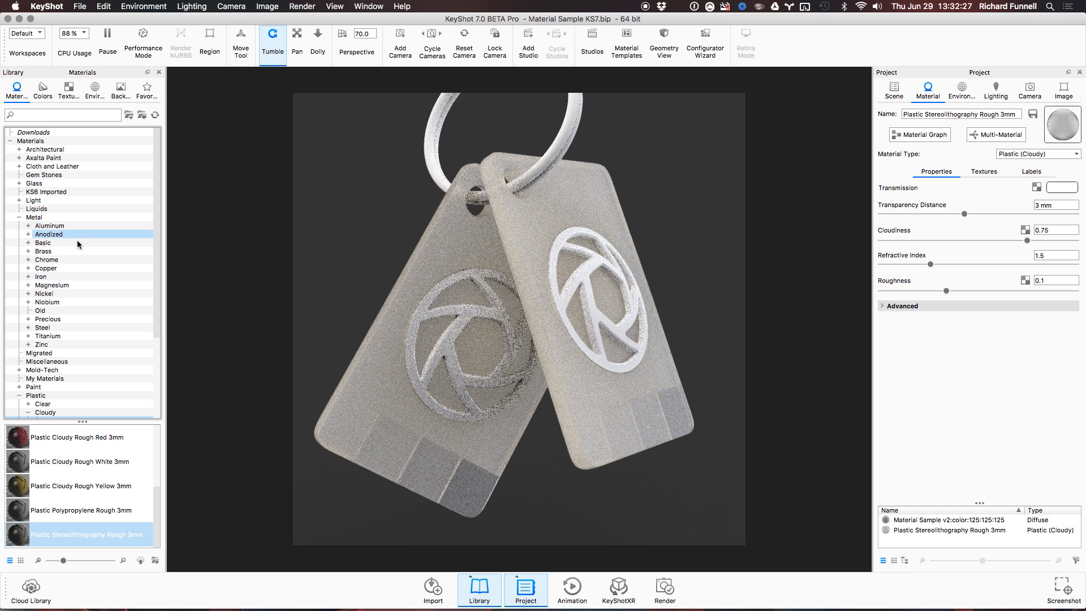
{"action": "left_click", "coordinate": [44, 260]}
{"action": "left_click", "coordinate": [29, 261]}
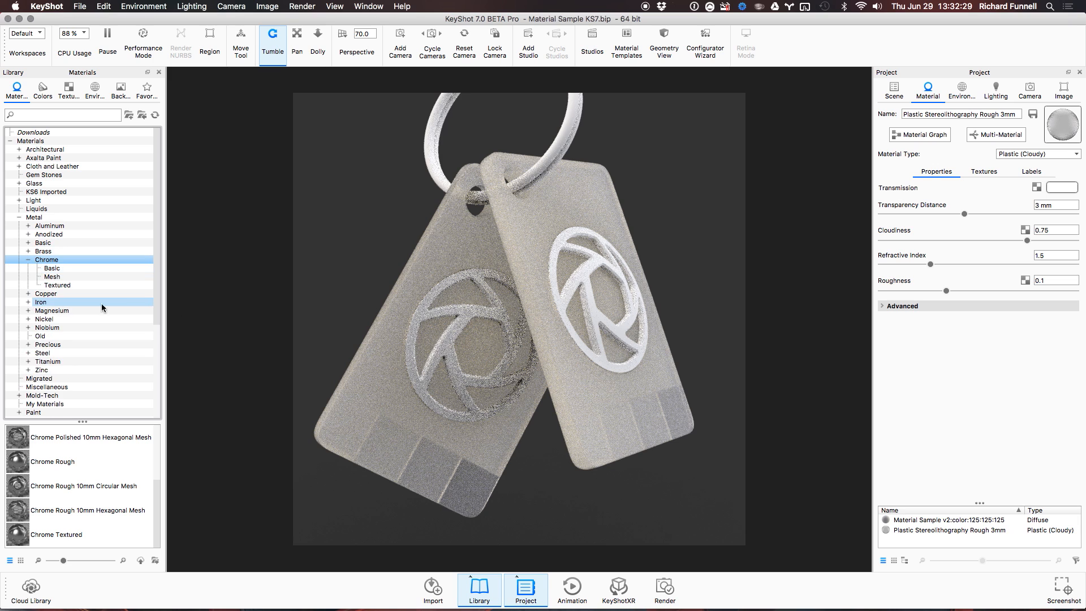
{"action": "left_click", "coordinate": [67, 269]}
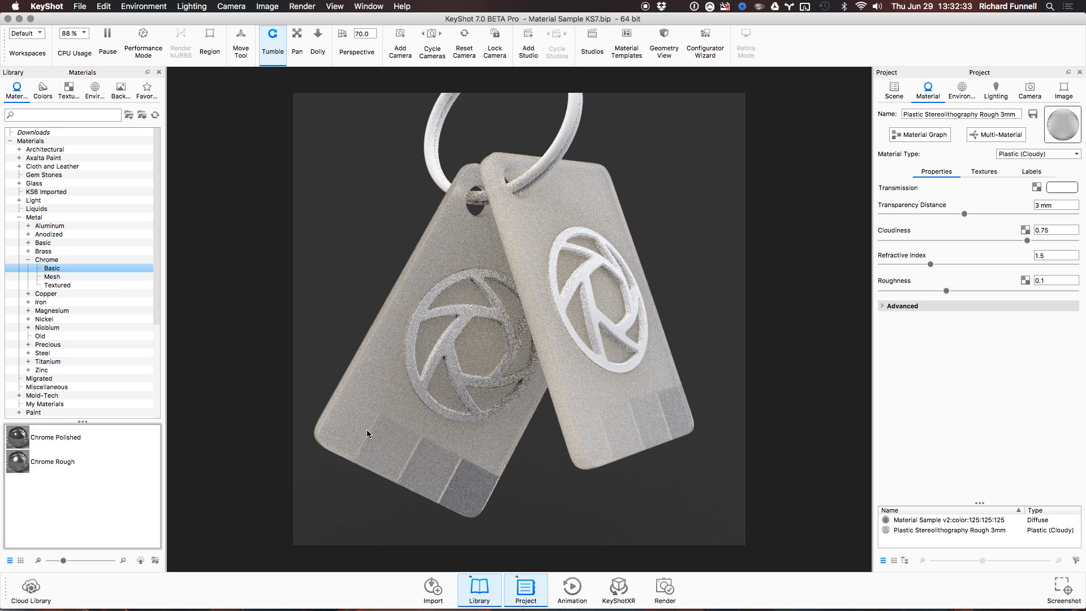
{"action": "left_click_drag", "start_coordinate": [17, 437], "coordinate": [563, 135]}
{"action": "middle_click_drag", "start_coordinate": [577, 259], "coordinate": [556, 354]}
{"action": "left_click_drag", "start_coordinate": [557, 355], "coordinate": [564, 245]}
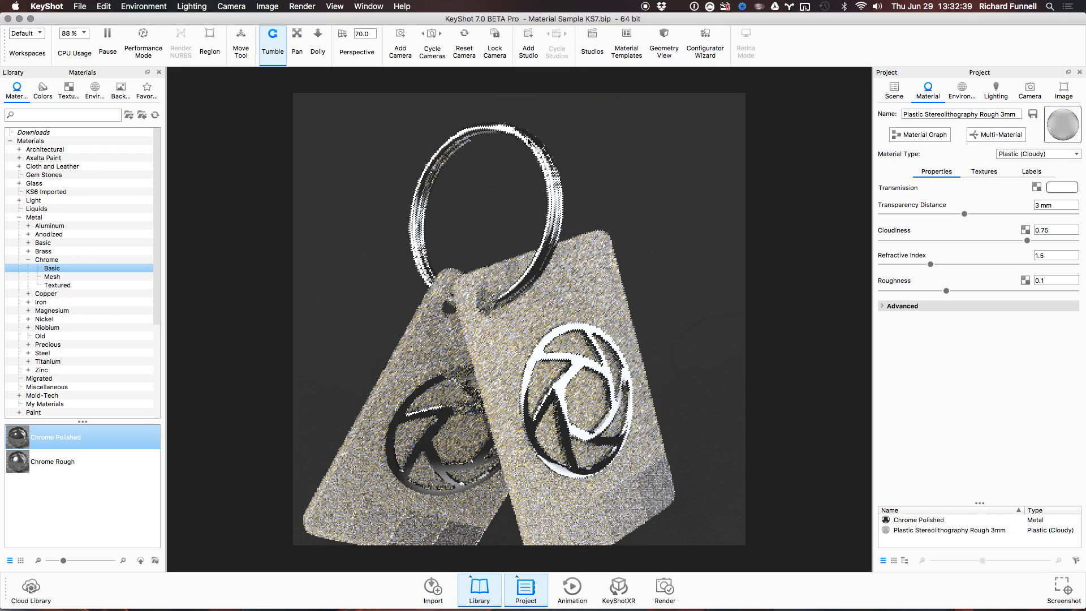
Open the key ring's Chrome Polished material for editing and change its metal type to Titanium.
{"action": "double_click", "coordinate": [554, 198]}
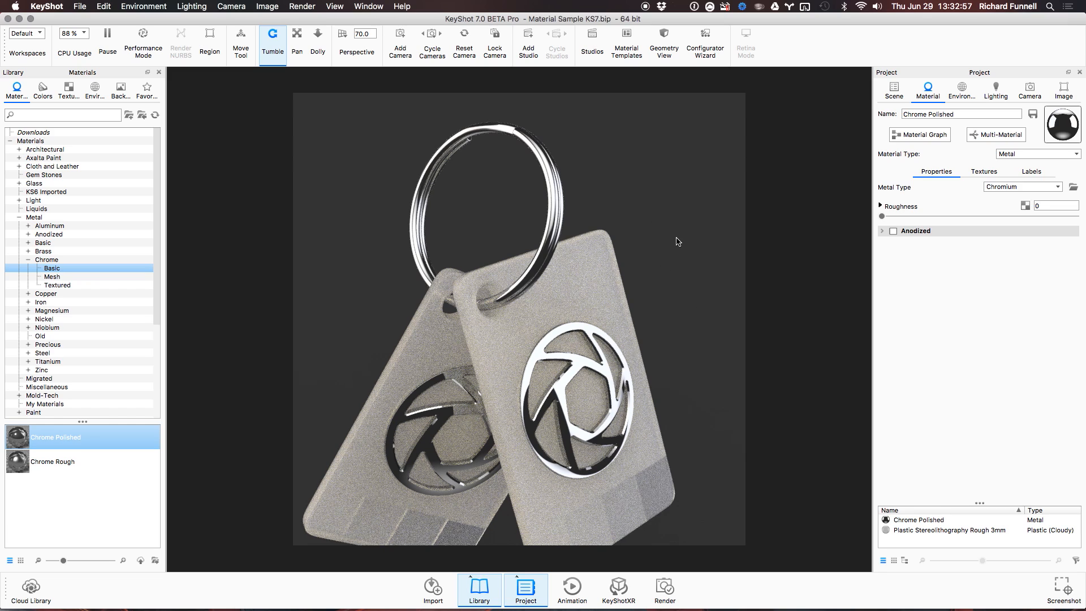
{"action": "left_click", "coordinate": [1005, 191]}
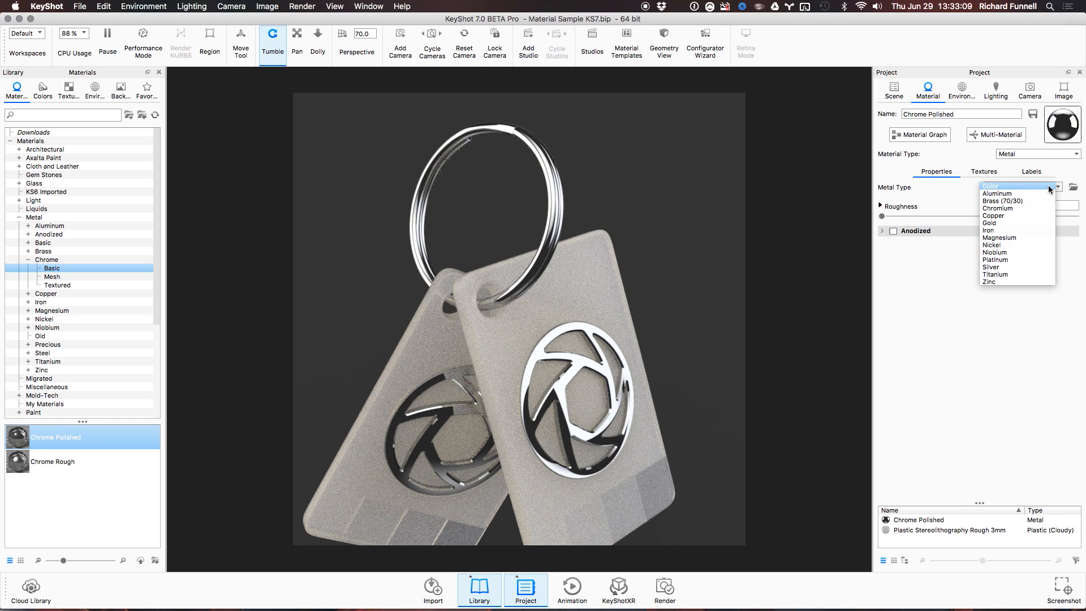
{"action": "left_click", "coordinate": [997, 208]}
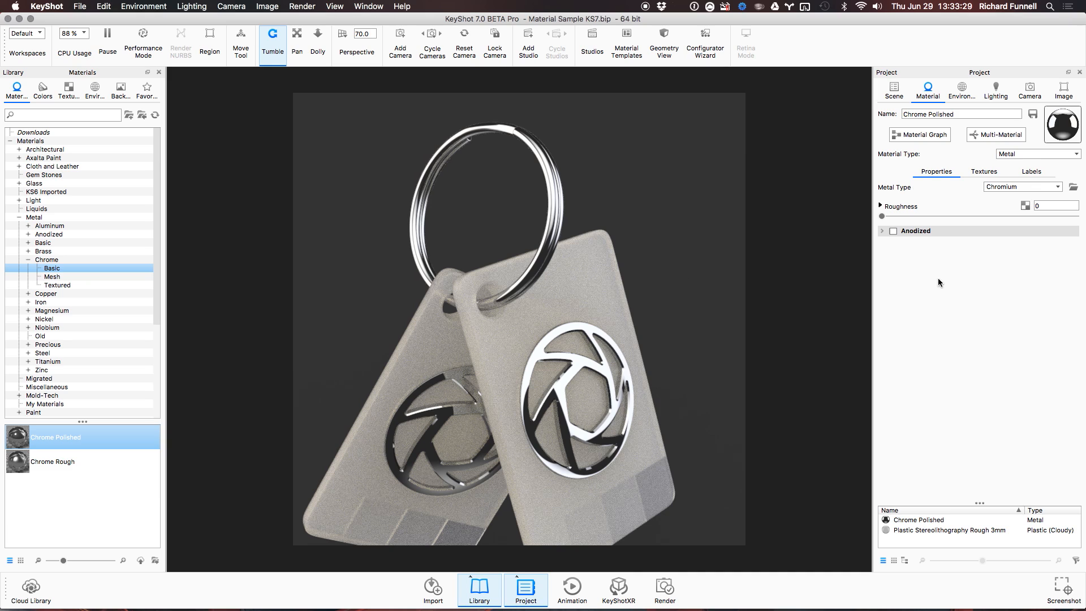
{"action": "left_click", "coordinate": [1042, 188]}
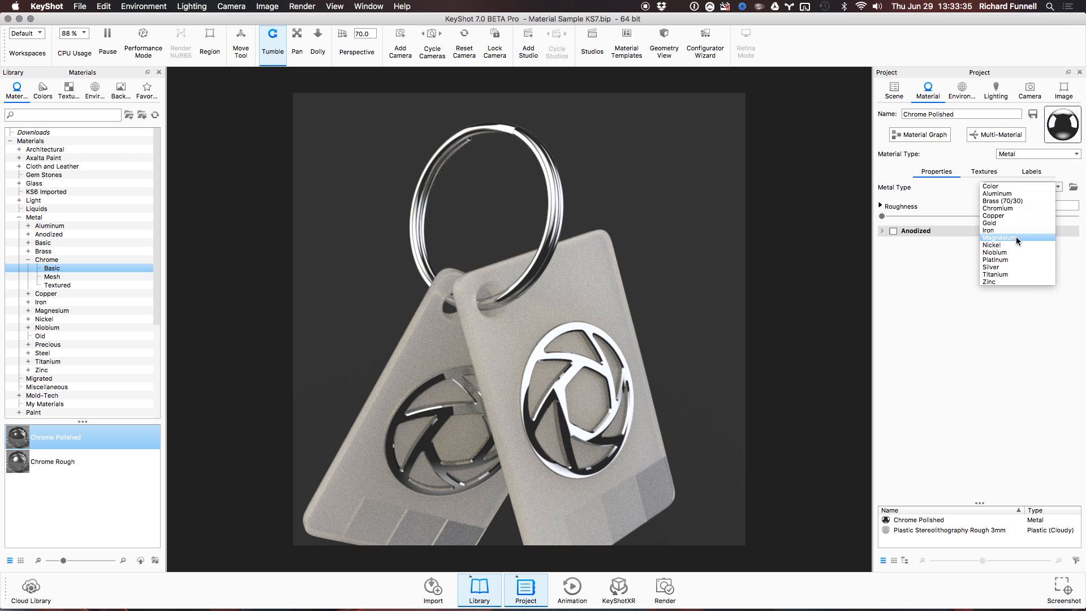
{"action": "left_click", "coordinate": [1015, 273]}
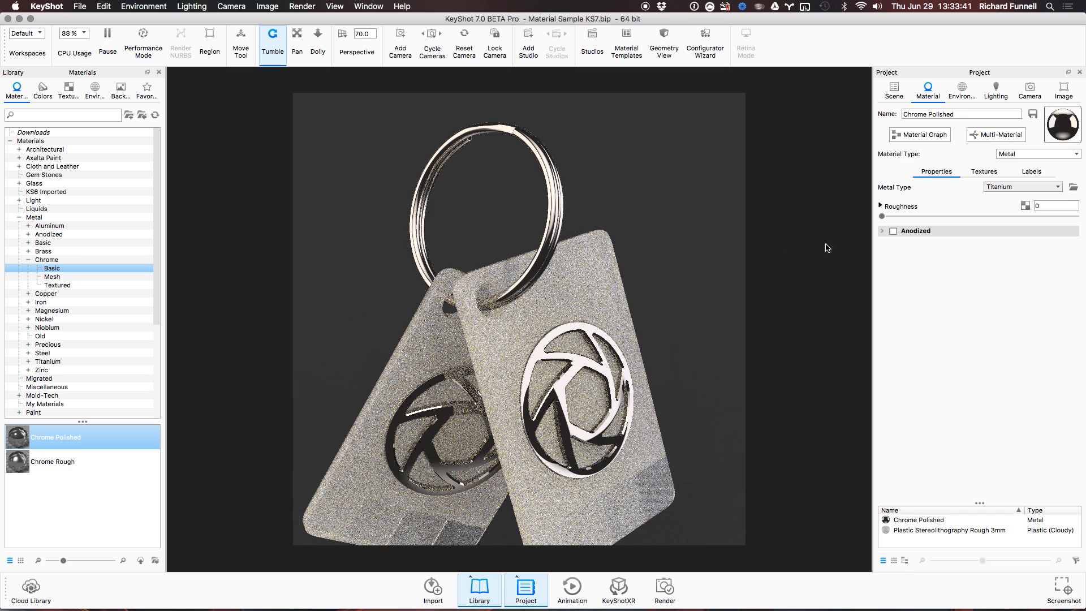
Set the metal type of the ring and logo material to Aluminum.
{"action": "left_click", "coordinate": [1013, 188]}
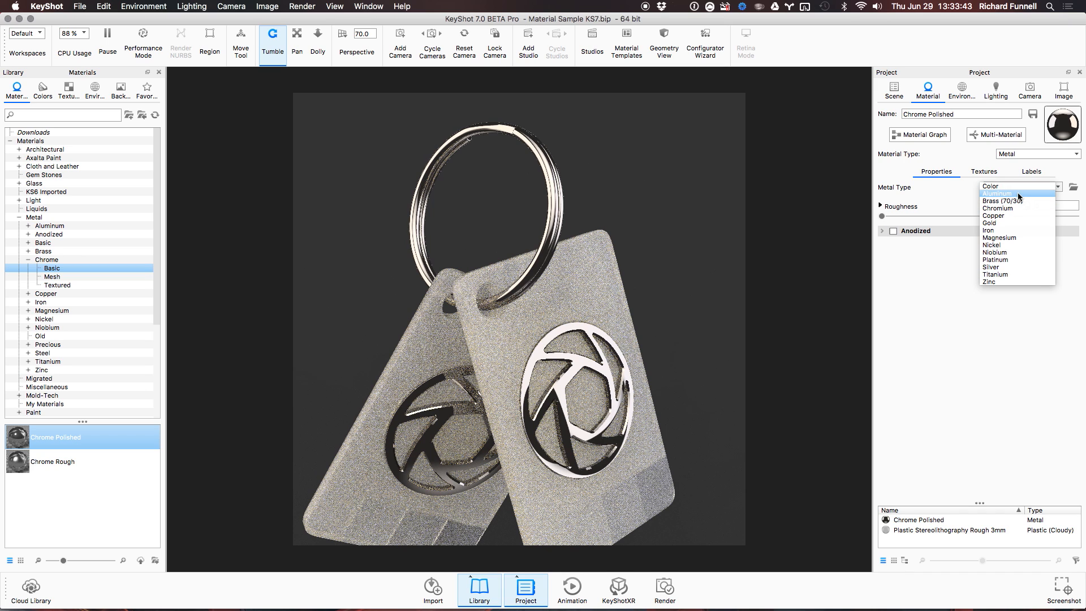
{"action": "left_click", "coordinate": [1015, 194]}
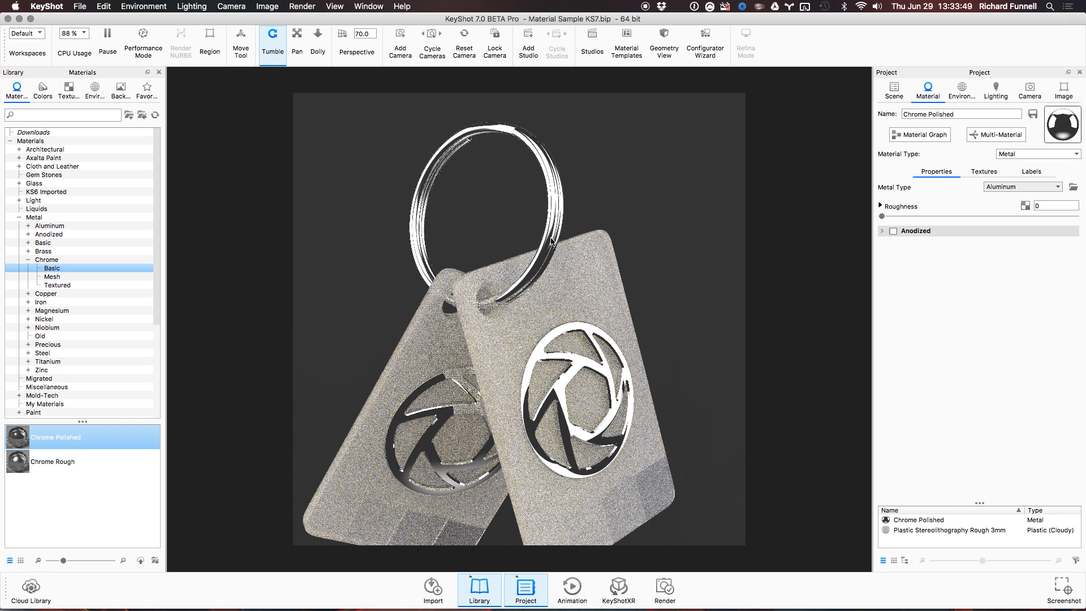
{"action": "left_click", "coordinate": [1021, 187]}
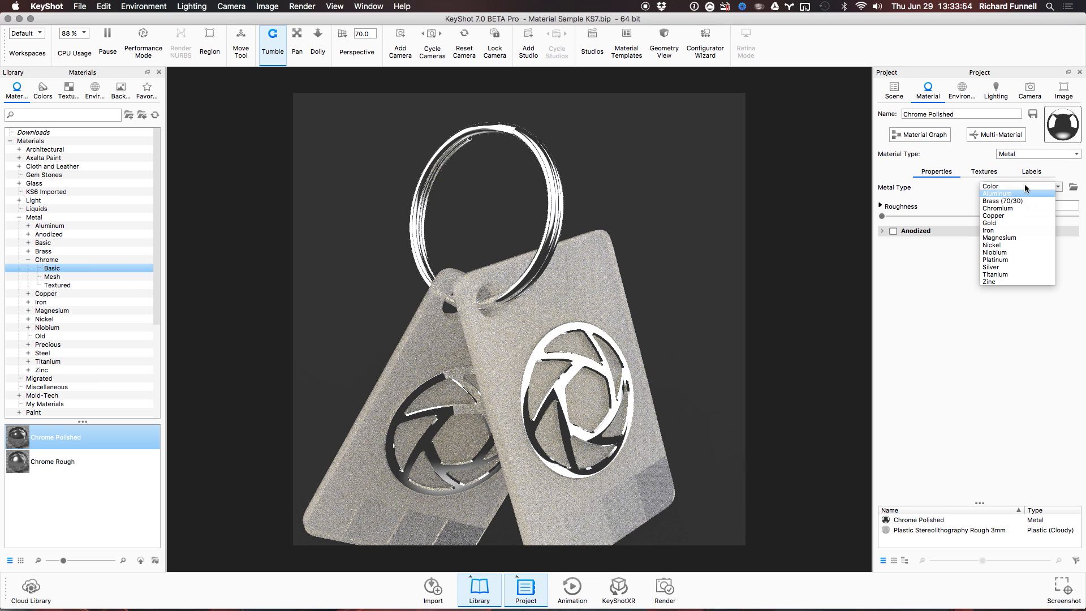
{"action": "left_click", "coordinate": [1075, 252]}
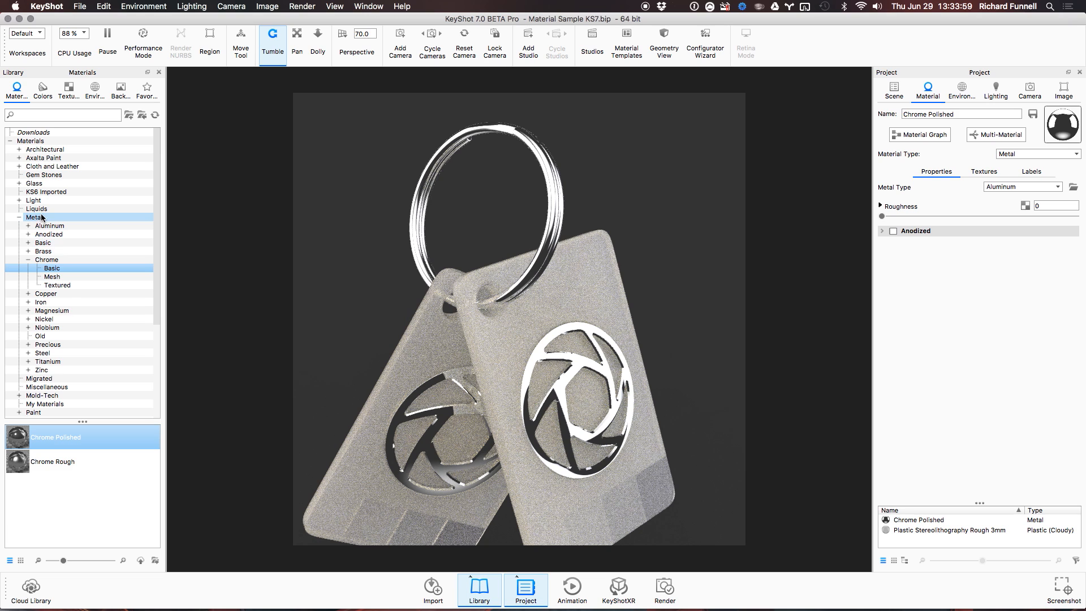
Replace the ring and logo material with Niobium Polished from the basic niobium metals.
{"action": "left_click", "coordinate": [28, 260]}
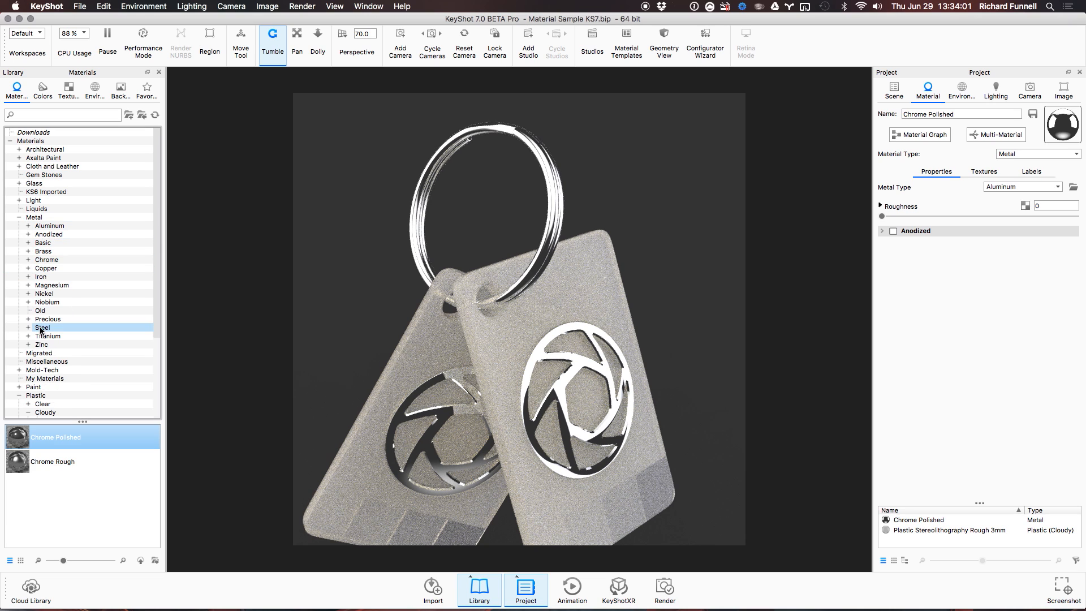
{"action": "left_click", "coordinate": [44, 294]}
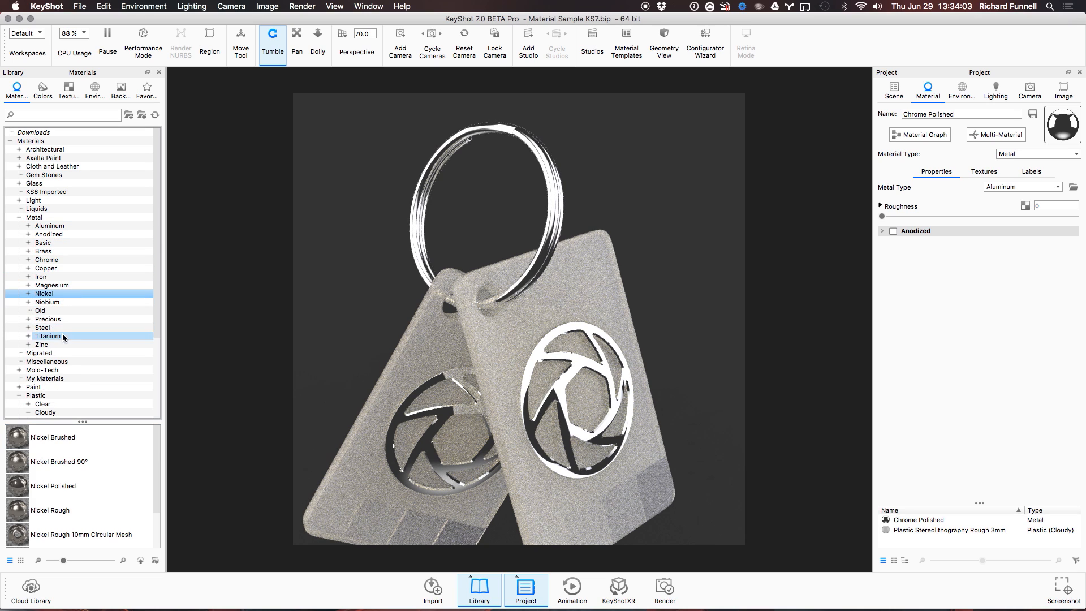
{"action": "double_click", "coordinate": [53, 302]}
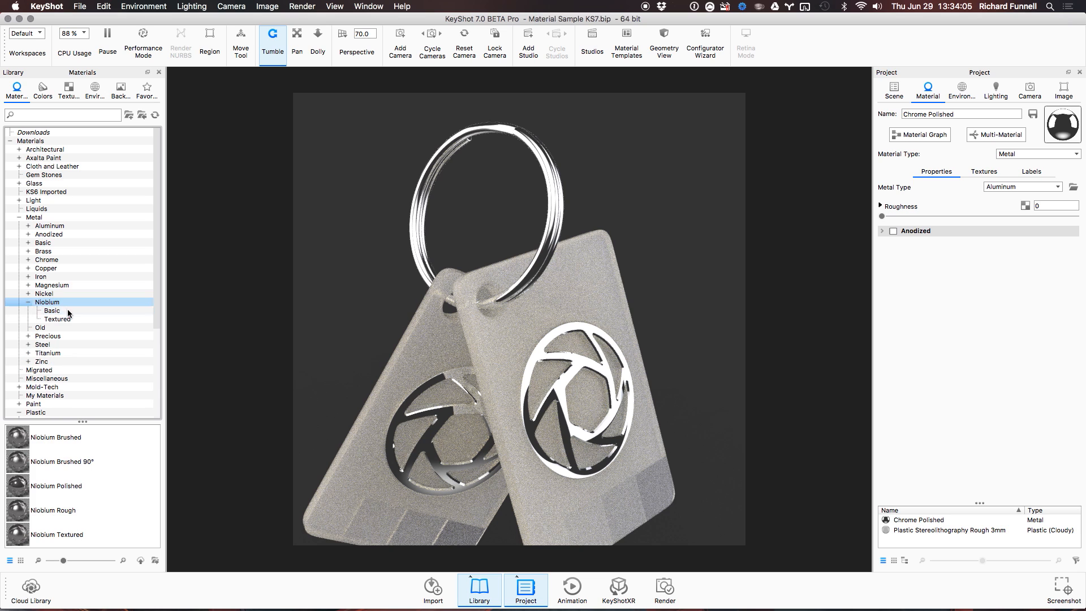
{"action": "left_click", "coordinate": [52, 311]}
{"action": "left_click", "coordinate": [26, 435]}
{"action": "left_click_drag", "start_coordinate": [26, 436], "coordinate": [562, 237]}
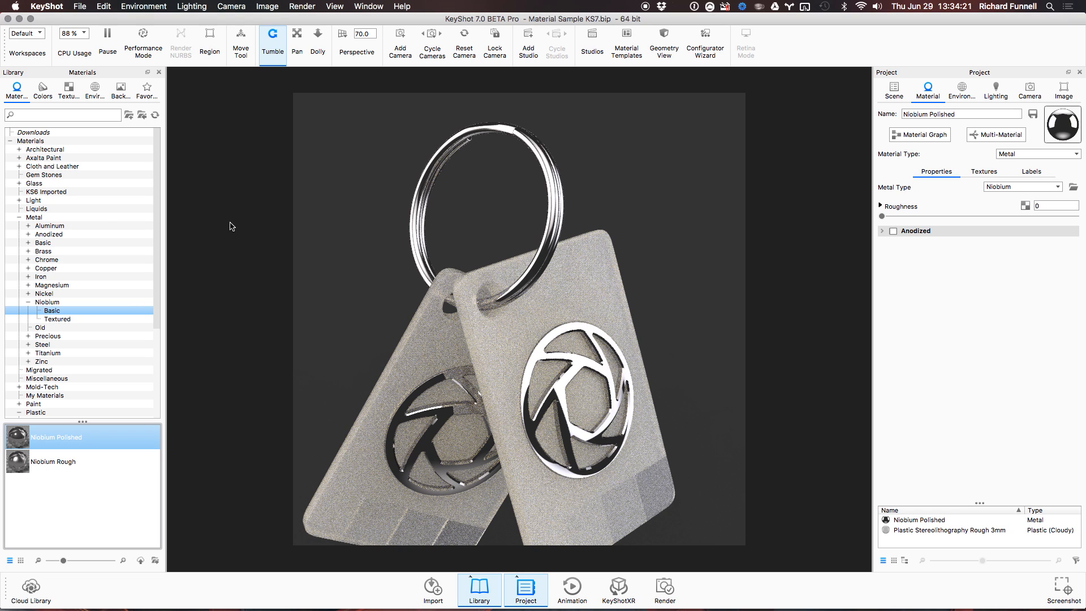
Apply the Aluminum Rough material from the basic aluminum metals to the key ring and logo.
{"action": "left_click", "coordinate": [28, 226]}
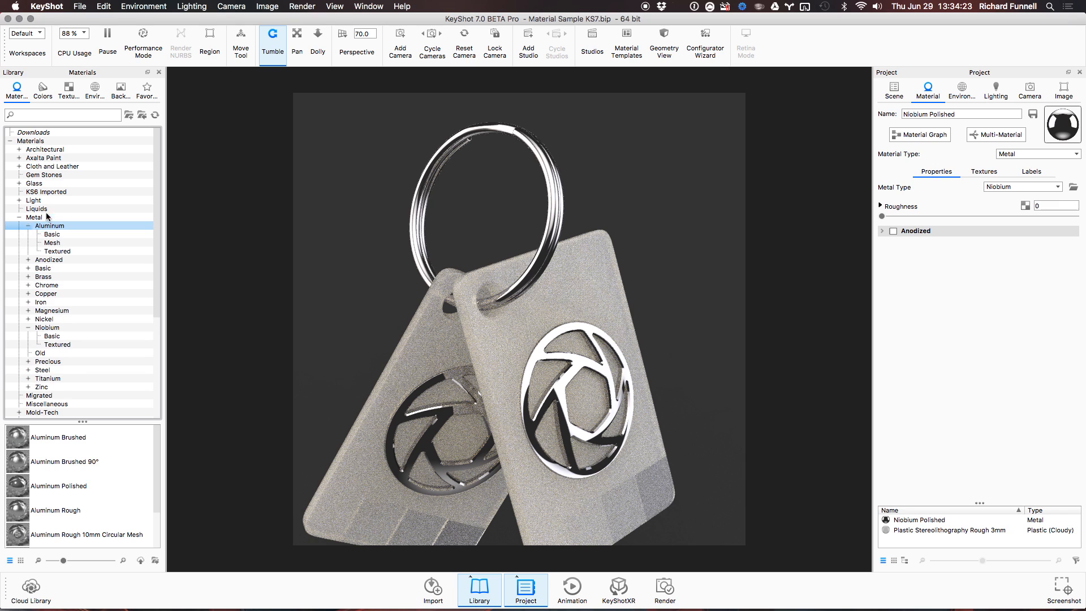
{"action": "left_click", "coordinate": [72, 233]}
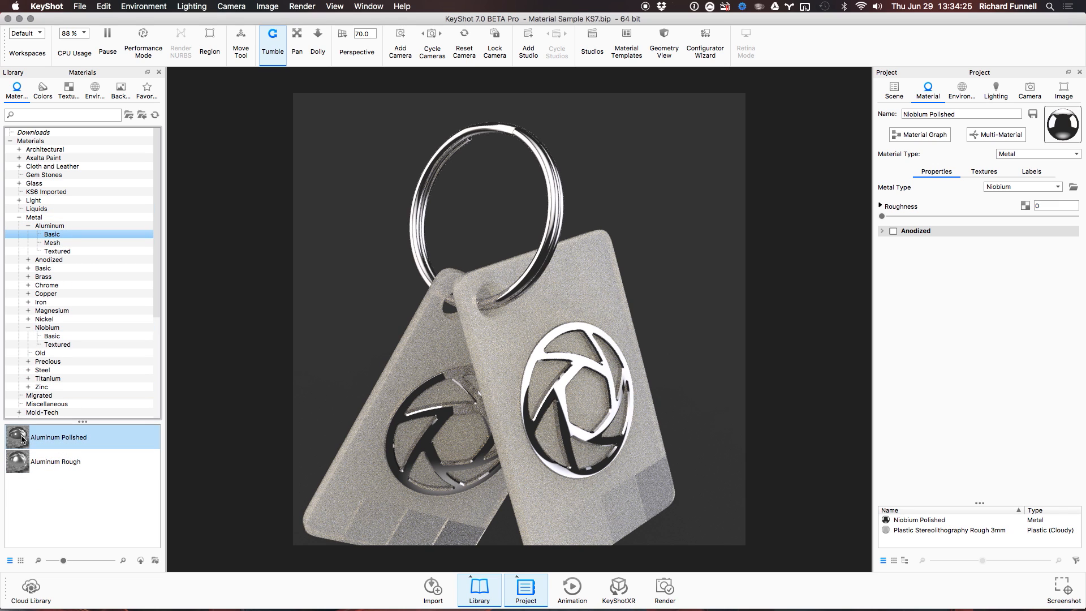
{"action": "left_click", "coordinate": [22, 440]}
{"action": "left_click_drag", "start_coordinate": [17, 461], "coordinate": [543, 224]}
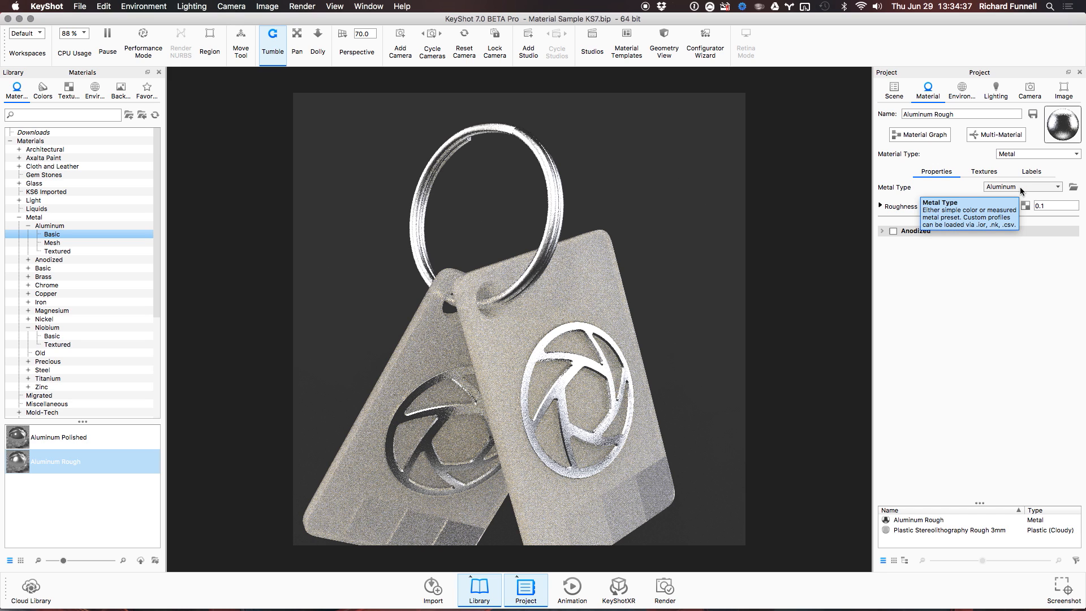
Enable the Anodized option on the Aluminum Rough material, with a film extinction coefficient of 0.175 and a film thickness of 164 nm.
{"action": "left_click", "coordinate": [894, 230]}
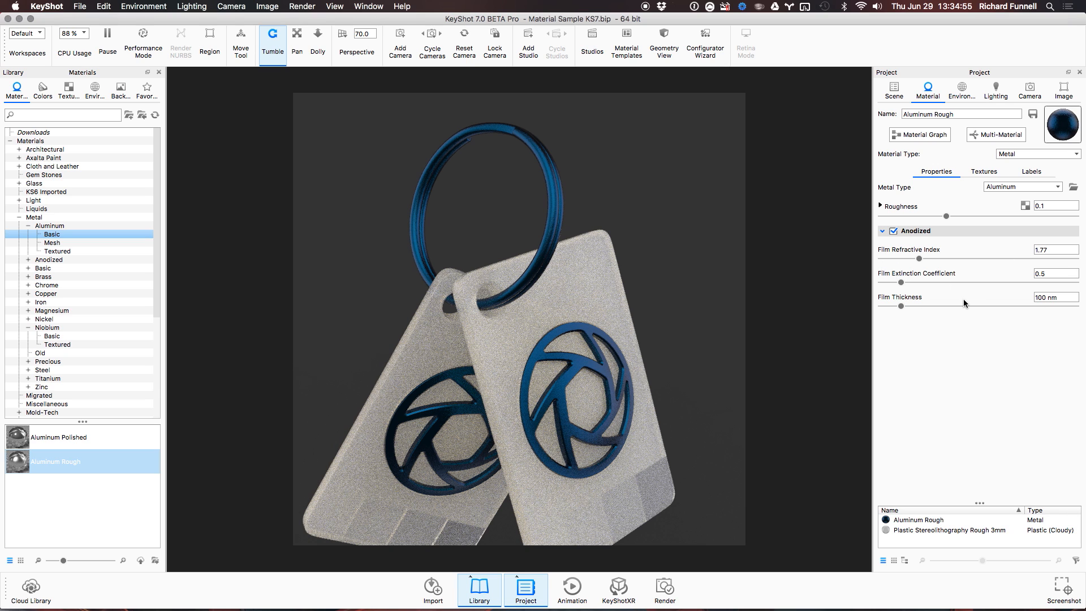
{"action": "left_click_drag", "start_coordinate": [900, 281], "coordinate": [886, 281]}
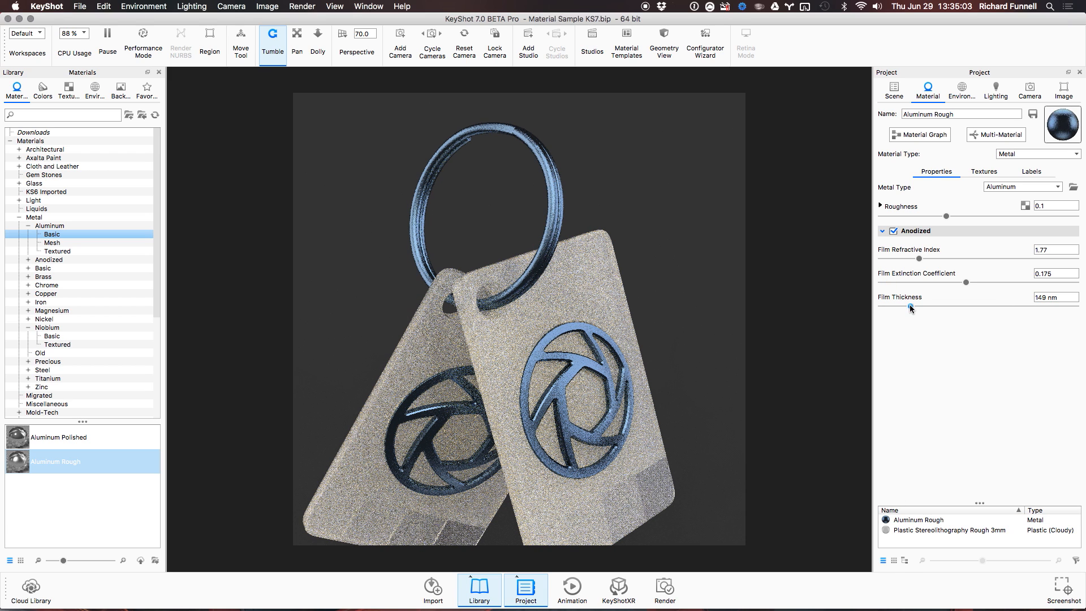
{"action": "left_click_drag", "start_coordinate": [910, 305], "coordinate": [918, 306]}
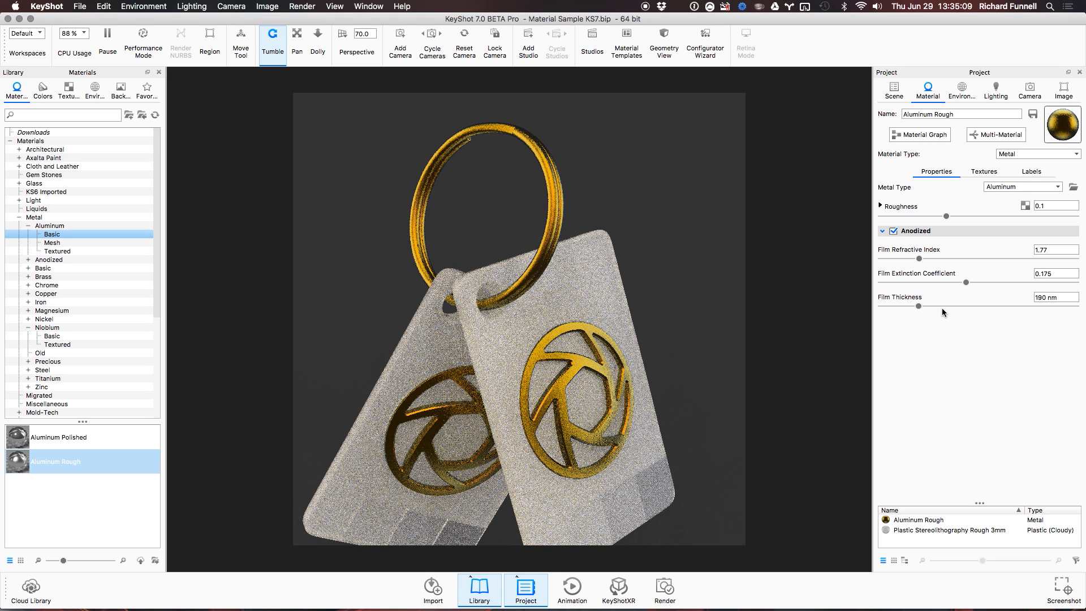
{"action": "left_click_drag", "start_coordinate": [918, 305], "coordinate": [913, 306]}
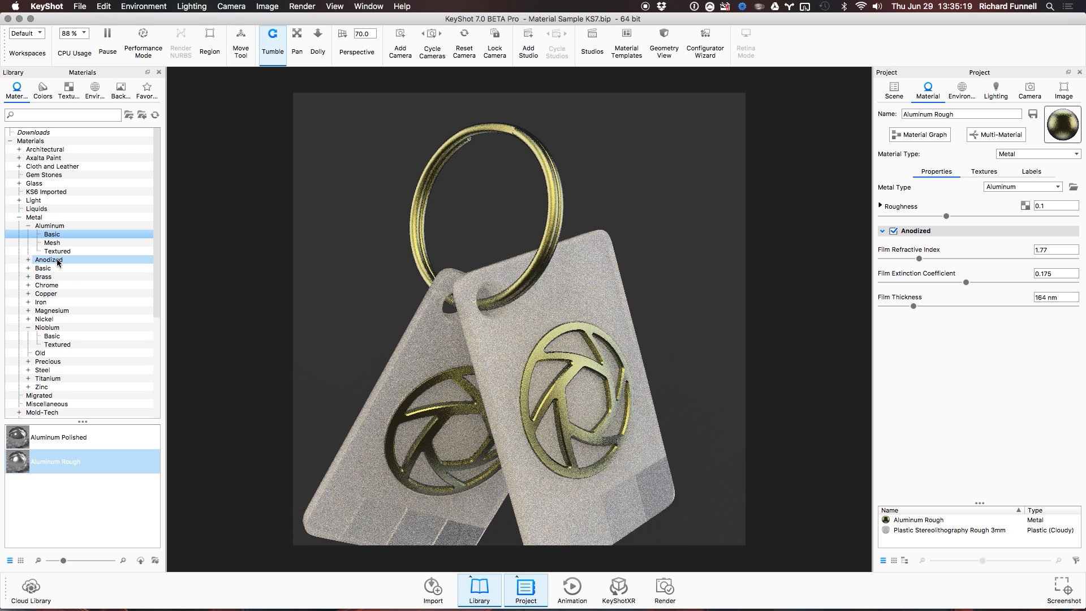
Browse the anodized metal presets and apply Anodized Aluminum Polished Purple to the key ring and logo.
{"action": "left_click", "coordinate": [28, 260]}
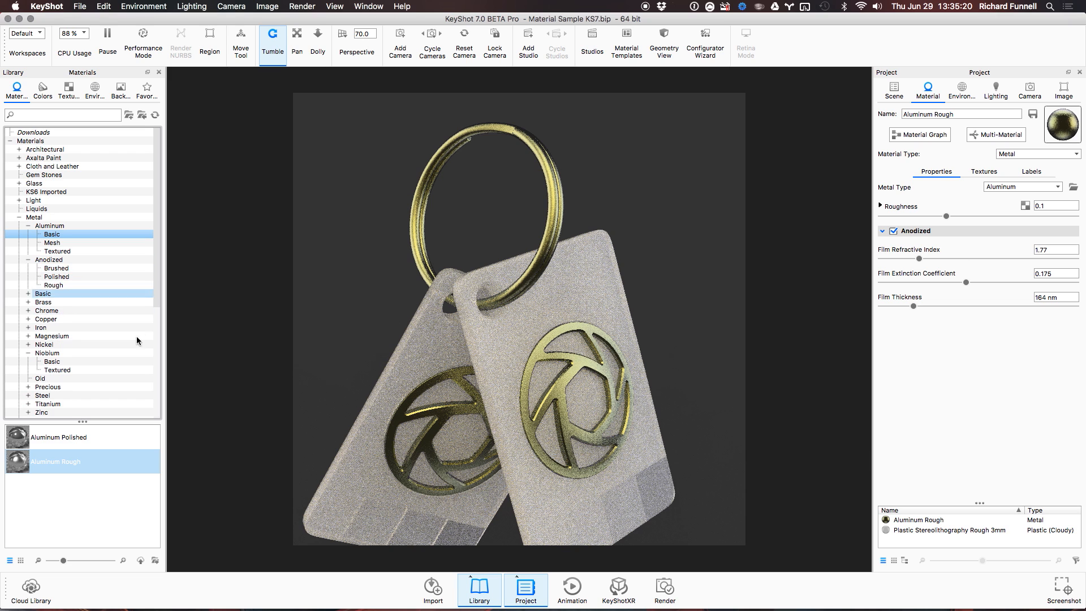
{"action": "left_click", "coordinate": [77, 268]}
{"action": "left_click", "coordinate": [77, 277]}
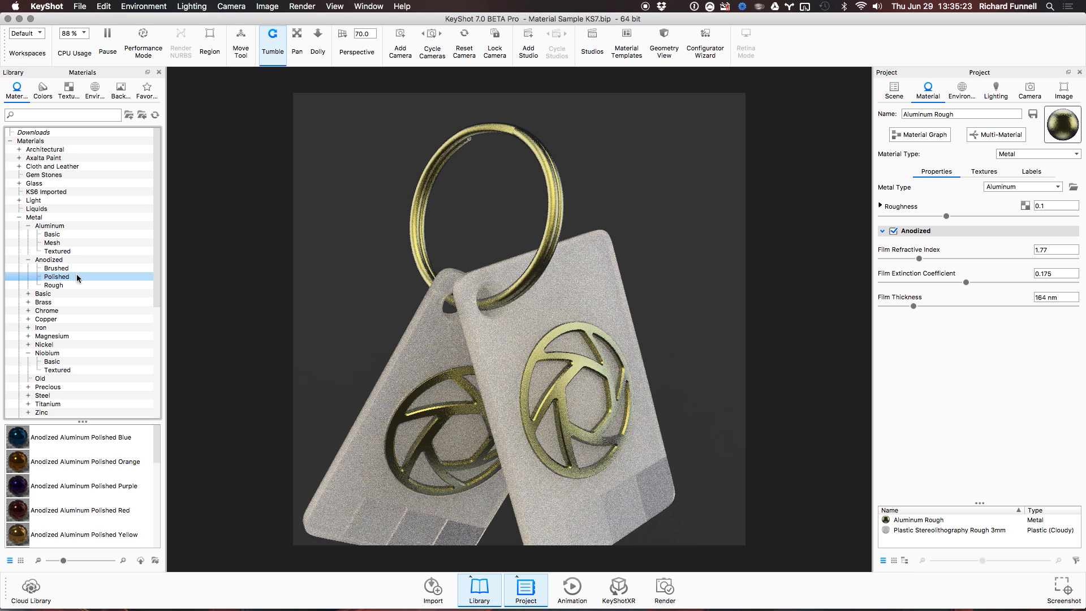
{"action": "left_click", "coordinate": [75, 285]}
{"action": "left_click", "coordinate": [78, 277]}
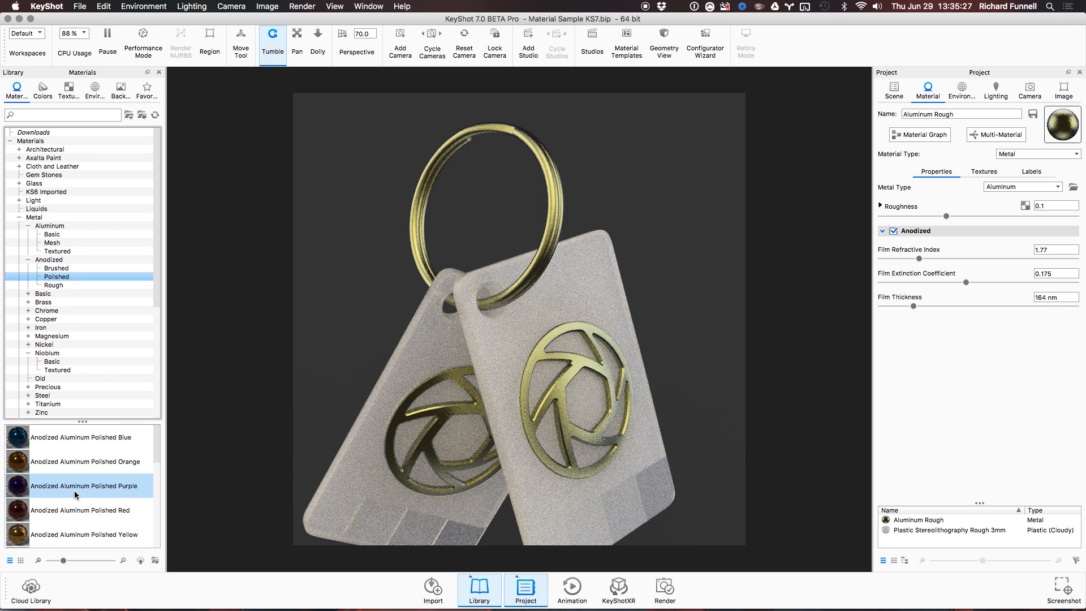
{"action": "left_click_drag", "start_coordinate": [72, 495], "coordinate": [560, 201]}
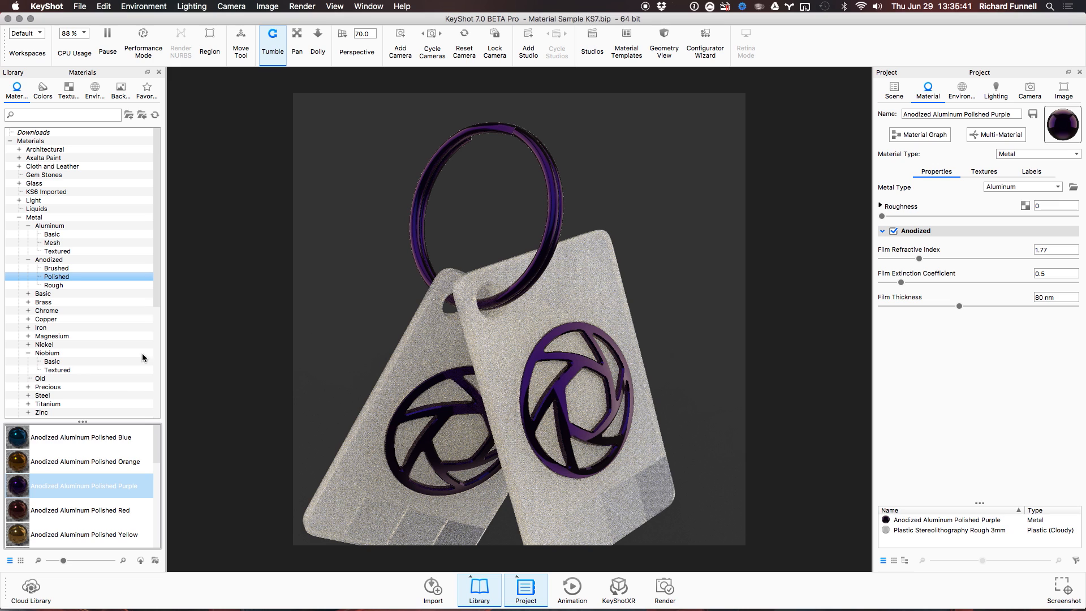
Apply the Anodized Titanium Polished Red preset to the key ring and logo.
{"action": "left_click_drag", "start_coordinate": [161, 451], "coordinate": [163, 544]}
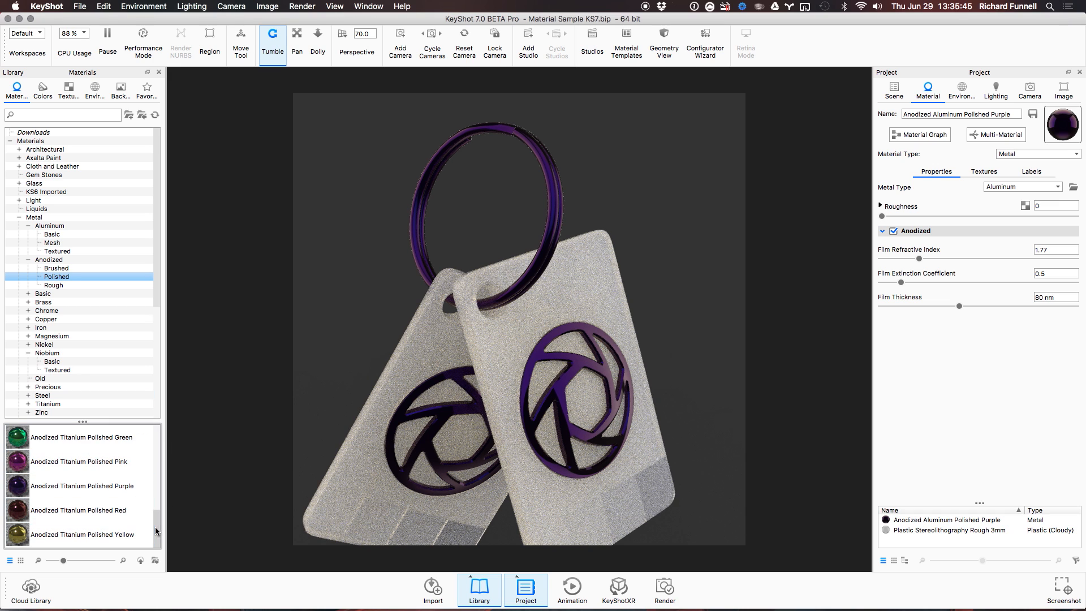
{"action": "left_click", "coordinate": [91, 534]}
{"action": "left_click_drag", "start_coordinate": [79, 511], "coordinate": [552, 228]}
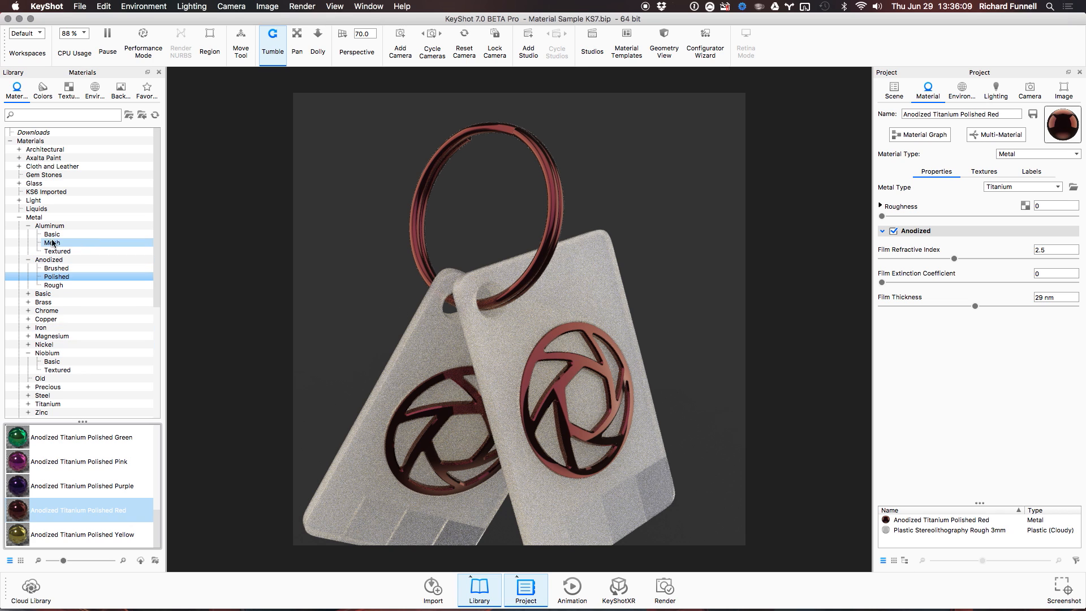
Replace the anodized material on the key ring and logo with Chrome Polished from the basic chrome metals.
{"action": "left_click", "coordinate": [29, 312]}
{"action": "left_click", "coordinate": [29, 311]}
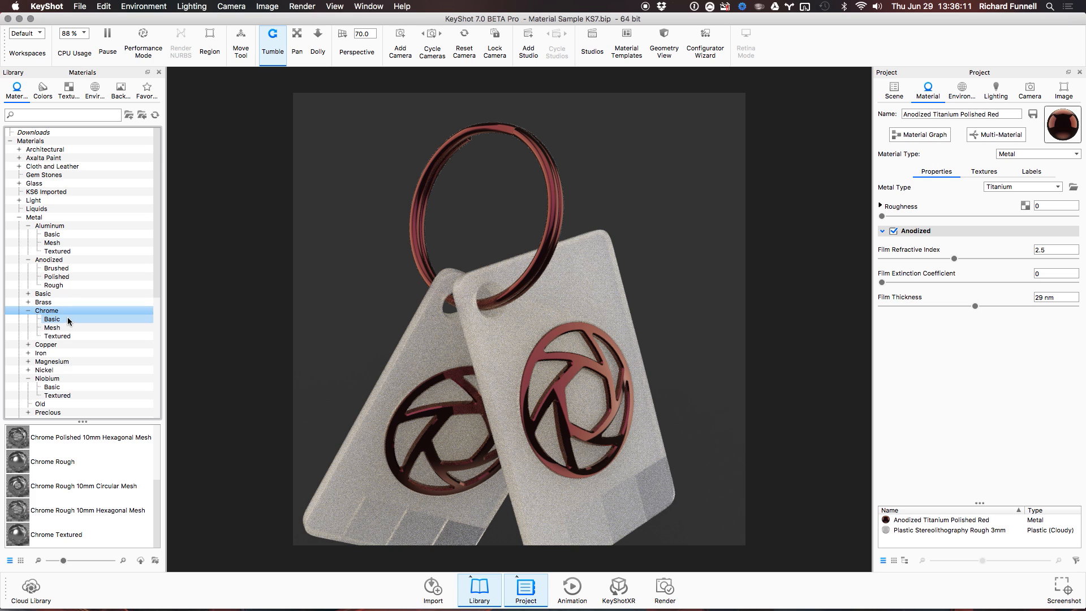
{"action": "left_click", "coordinate": [60, 319]}
{"action": "left_click_drag", "start_coordinate": [22, 439], "coordinate": [626, 370]}
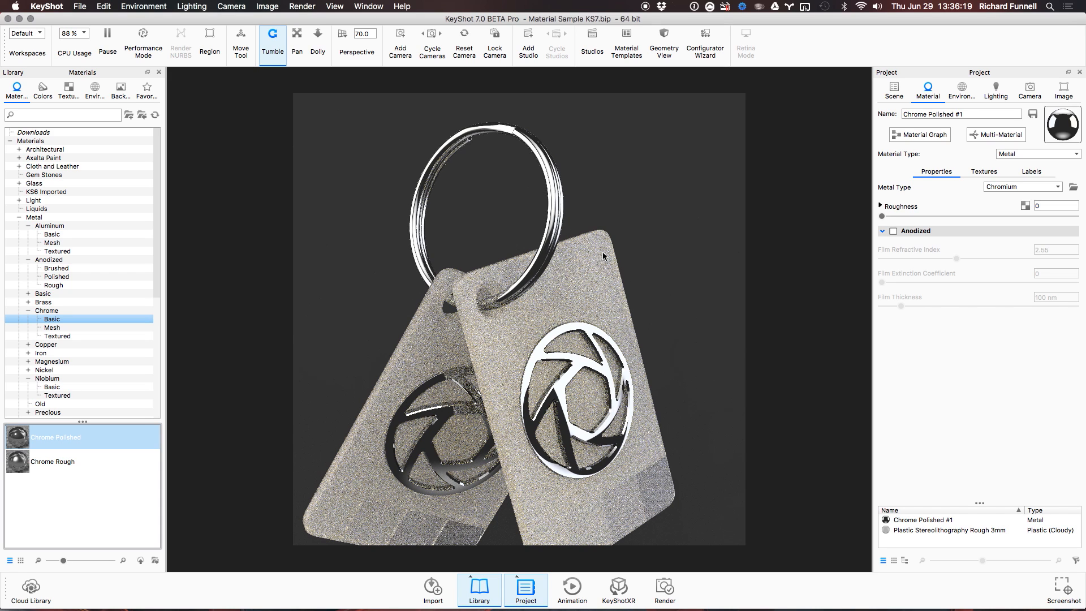
{"action": "scroll", "coordinate": [590, 333], "scroll_direction": "down", "scroll_amount": 5}
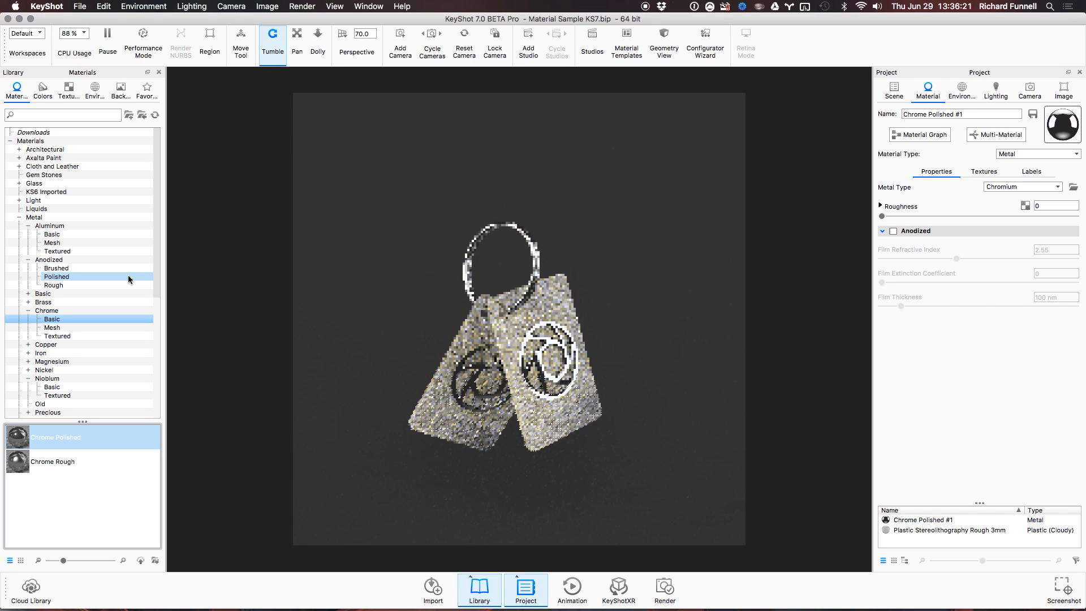
Apply the Hard Textured Plastic Black preset from the hard textured plastics to the tags.
{"action": "left_click_drag", "start_coordinate": [156, 267], "coordinate": [155, 386]}
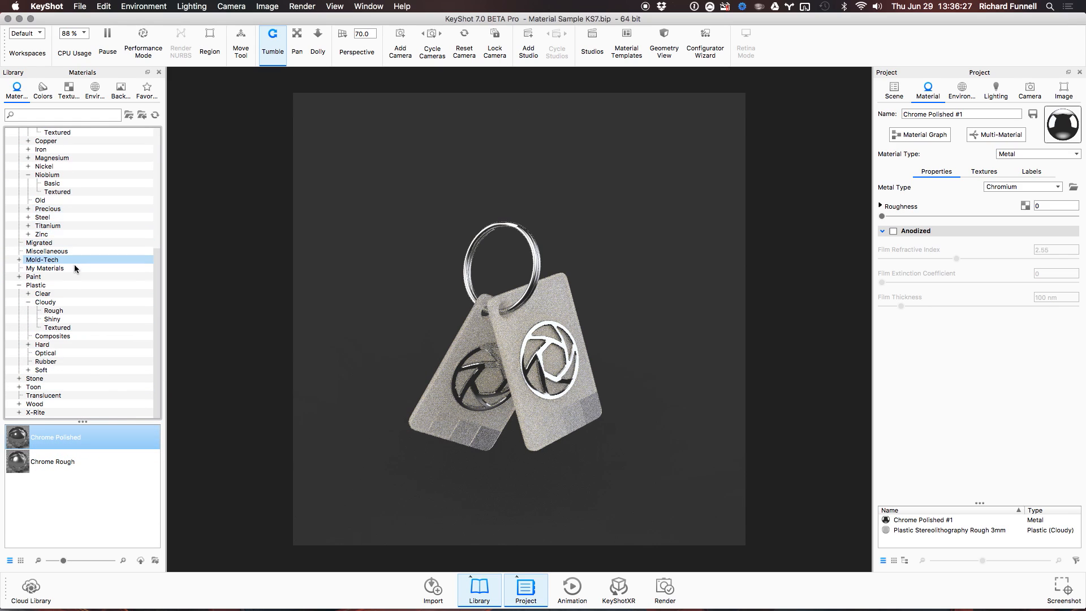
{"action": "left_click", "coordinate": [17, 279]}
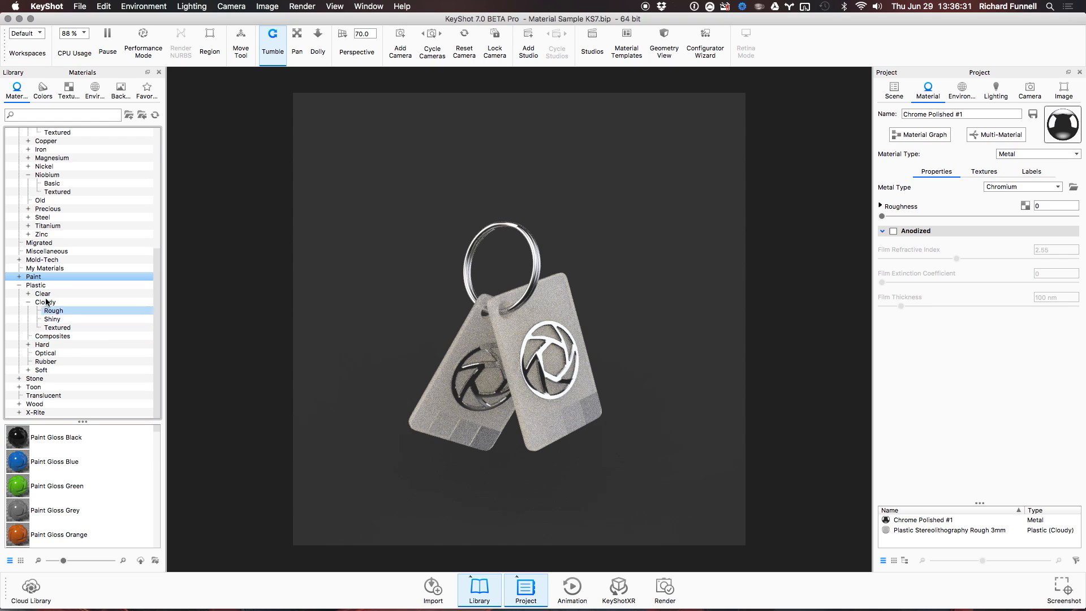
{"action": "left_click", "coordinate": [29, 344]}
{"action": "left_click", "coordinate": [54, 353]}
{"action": "left_click", "coordinate": [57, 370]}
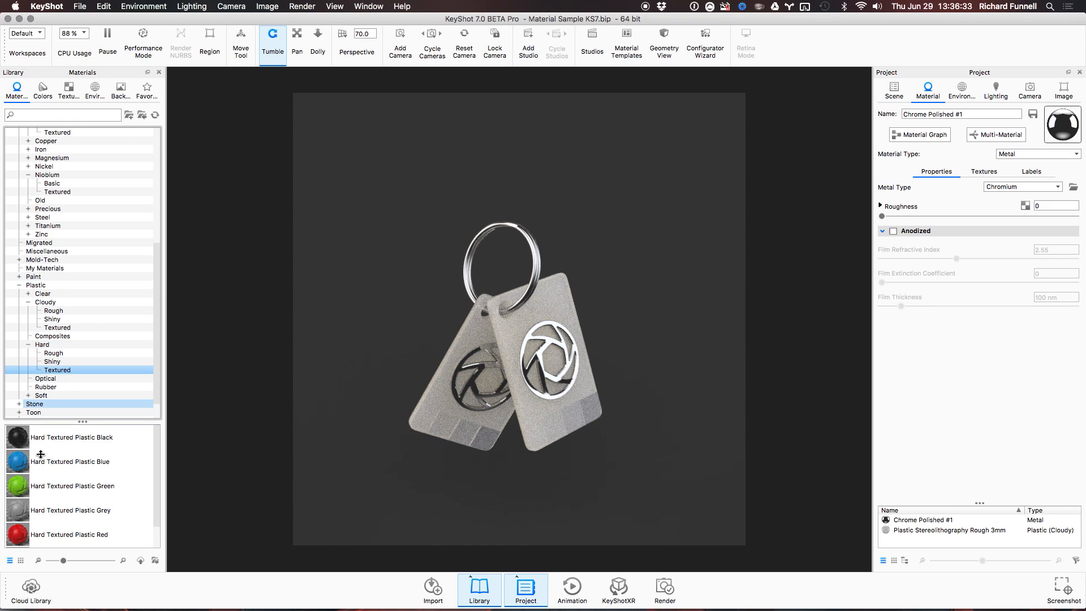
{"action": "left_click_drag", "start_coordinate": [51, 438], "coordinate": [437, 322]}
Examine the black plastic's surface grain up close, along with its bump texture and material properties.
{"action": "scroll", "coordinate": [569, 346], "scroll_direction": "up", "scroll_amount": 5}
{"action": "scroll", "coordinate": [520, 315], "scroll_direction": "up", "scroll_amount": 8}
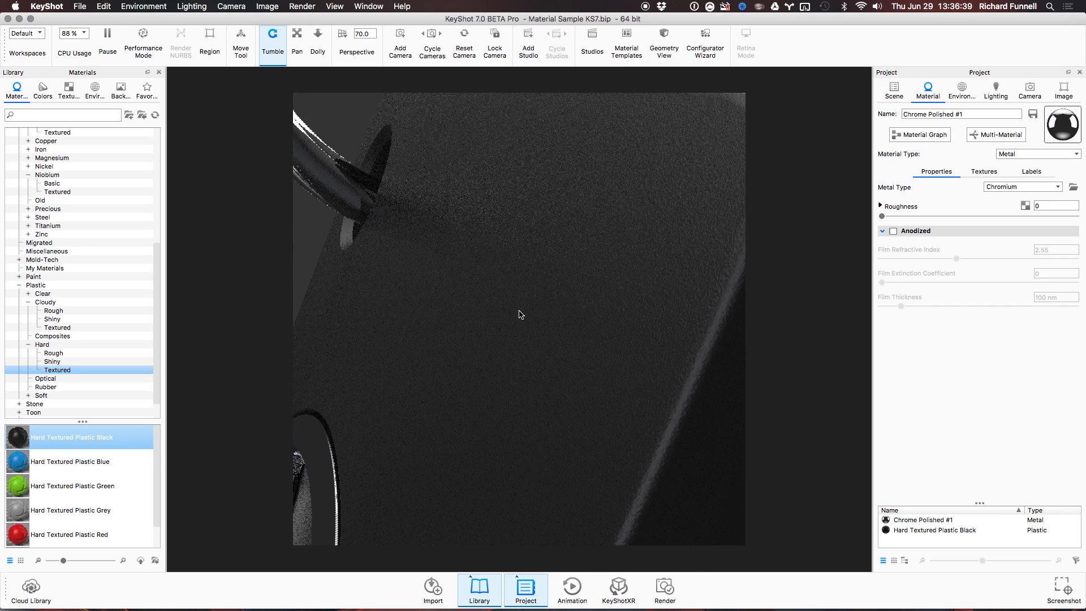
{"action": "double_click", "coordinate": [643, 306]}
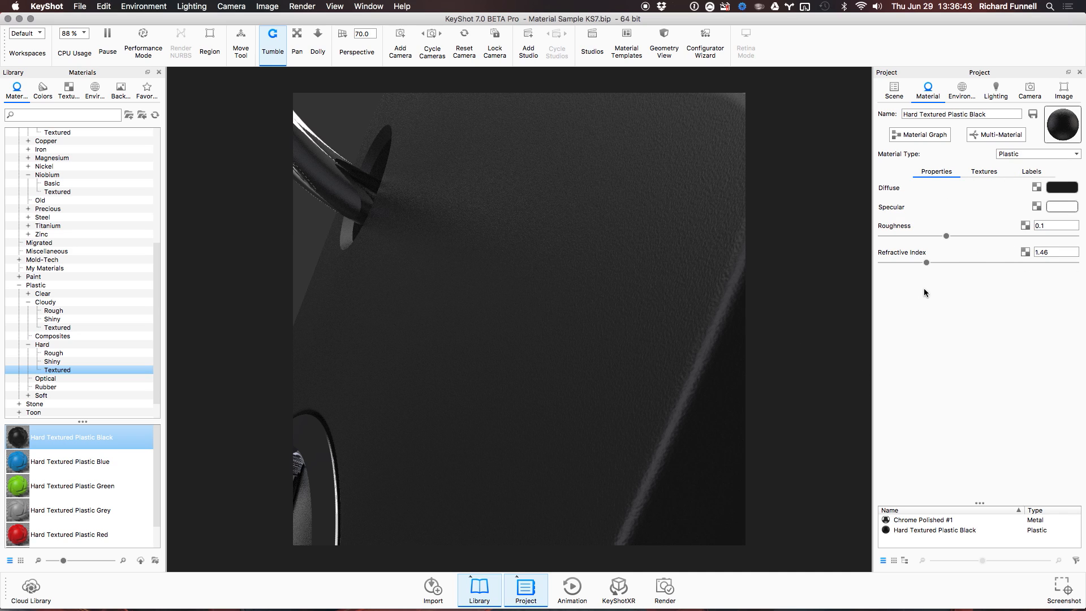
{"action": "left_click", "coordinate": [985, 171]}
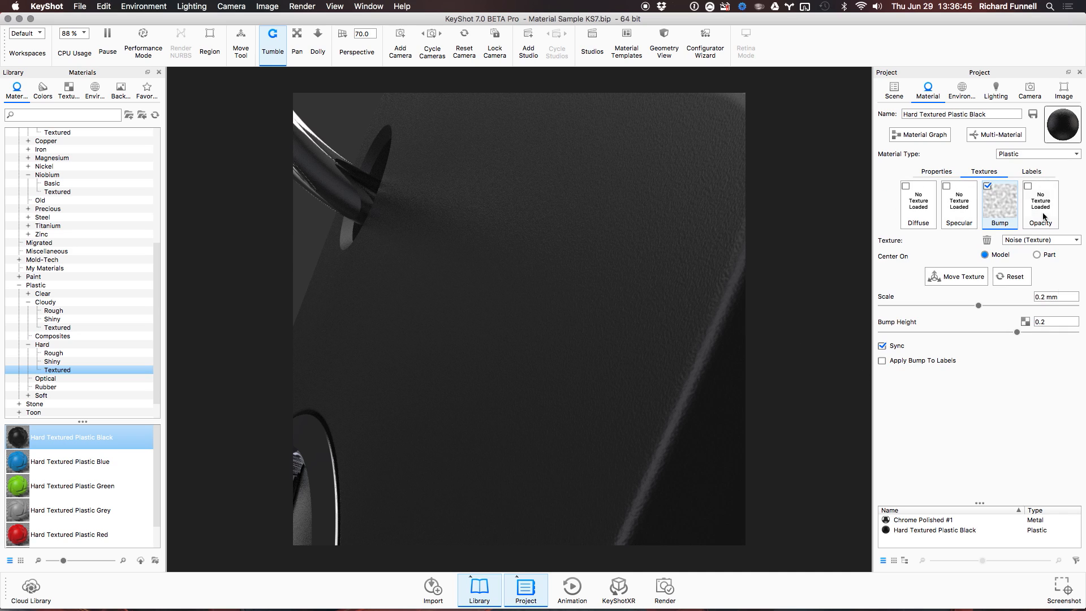
{"action": "left_click", "coordinate": [939, 172]}
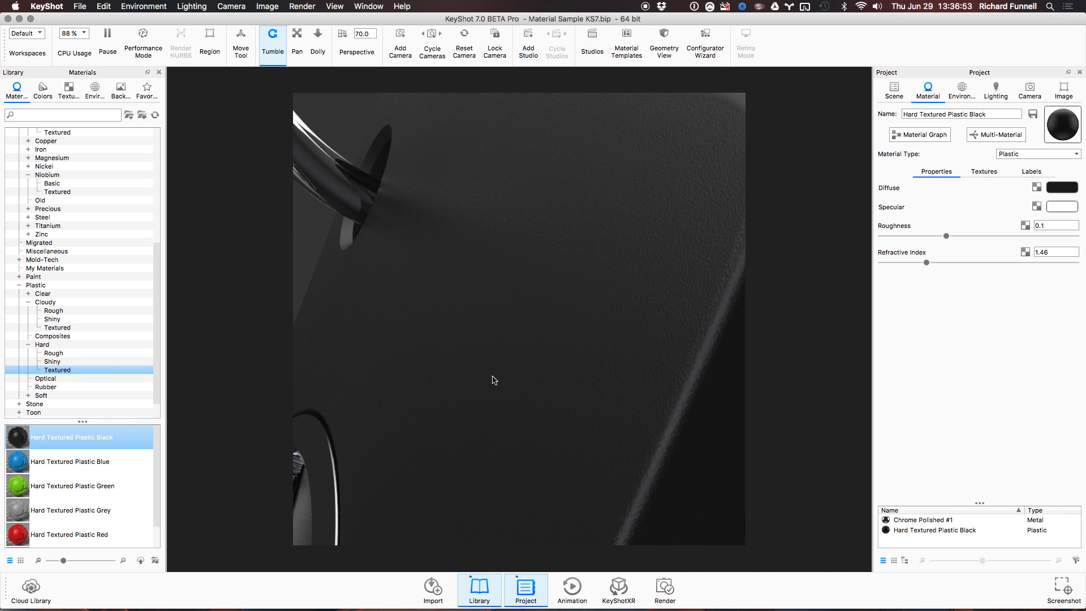
Apply the Plastic Polycarbonate preset from the optical plastics to the tags.
{"action": "scroll", "coordinate": [95, 308], "scroll_direction": "down", "scroll_amount": 3}
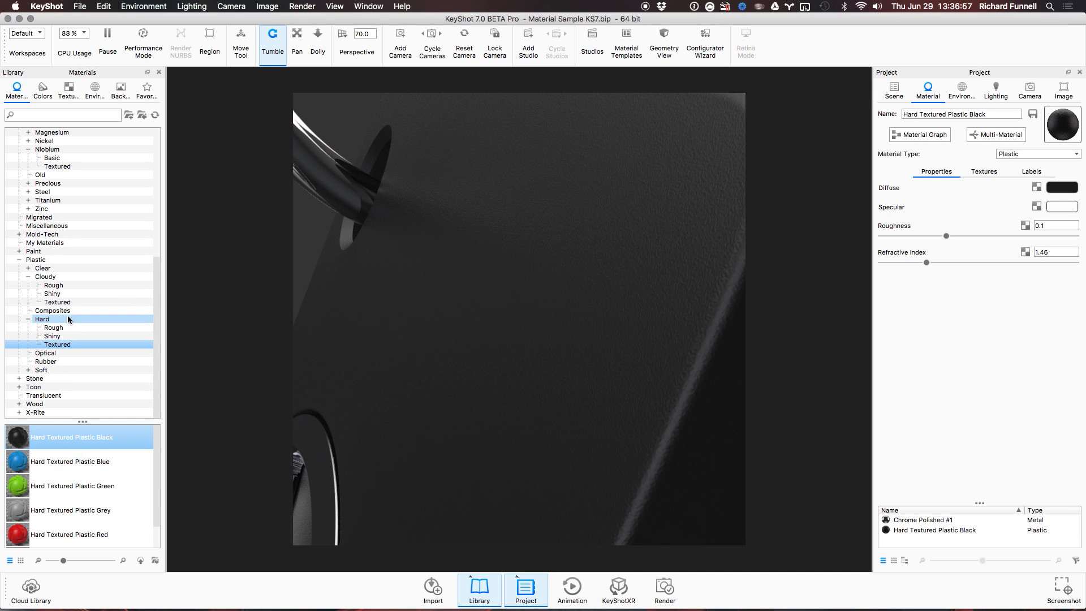
{"action": "left_click", "coordinate": [54, 353]}
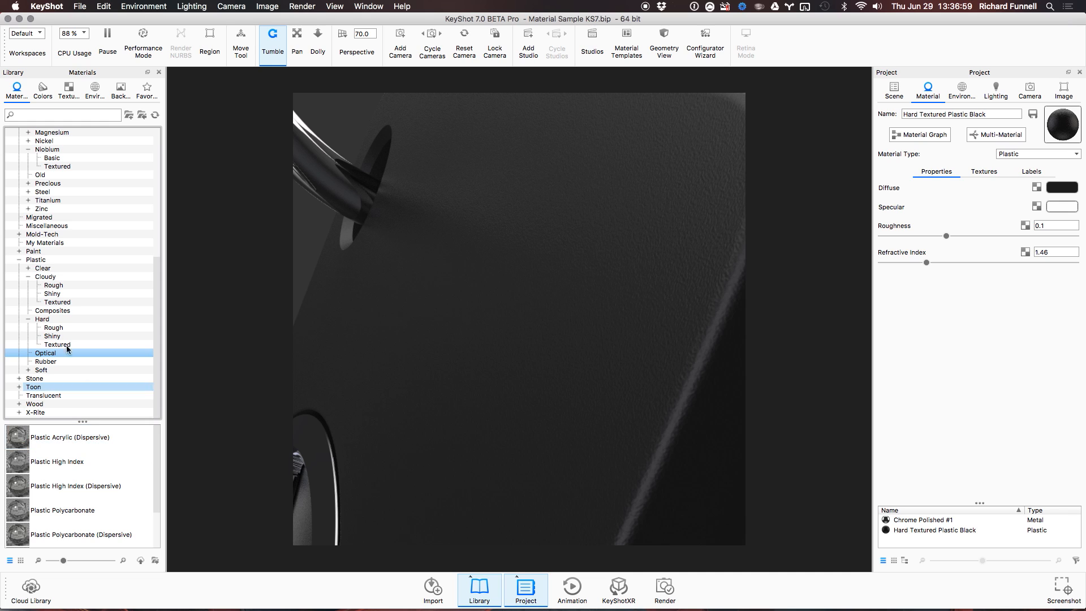
{"action": "scroll", "coordinate": [418, 373], "scroll_direction": "down", "scroll_amount": 5}
{"action": "left_click_drag", "start_coordinate": [418, 373], "coordinate": [457, 386]}
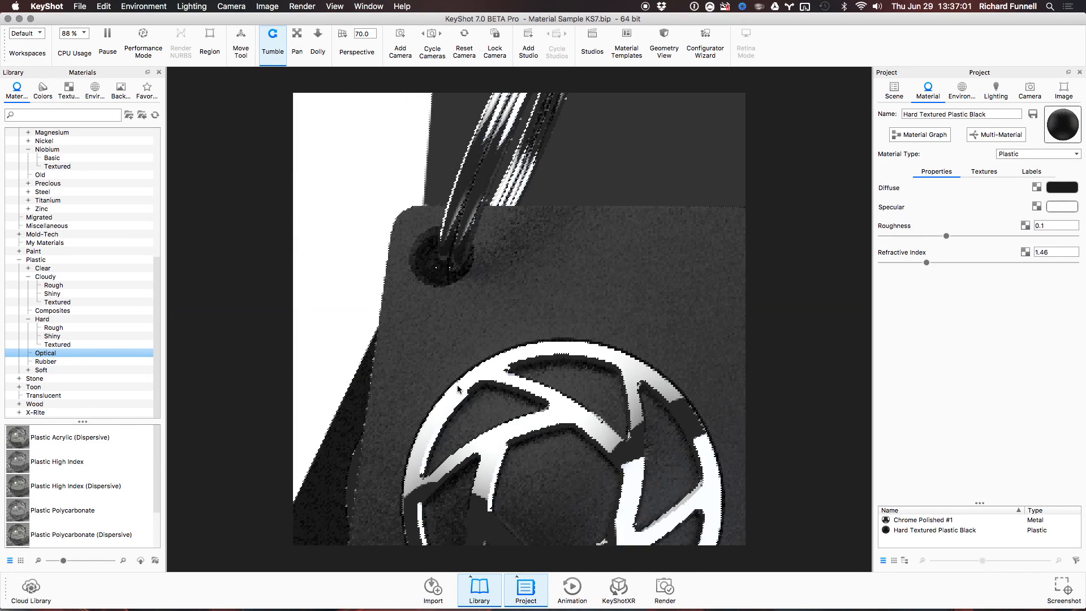
{"action": "scroll", "coordinate": [85, 492], "scroll_direction": "down", "scroll_amount": 2}
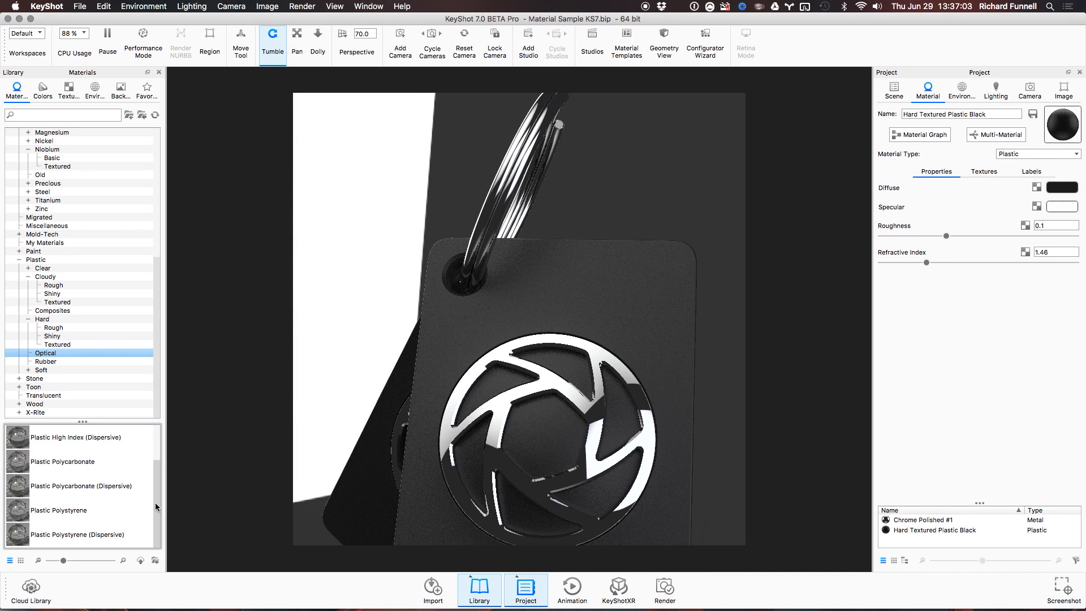
{"action": "left_click_drag", "start_coordinate": [63, 461], "coordinate": [446, 324]}
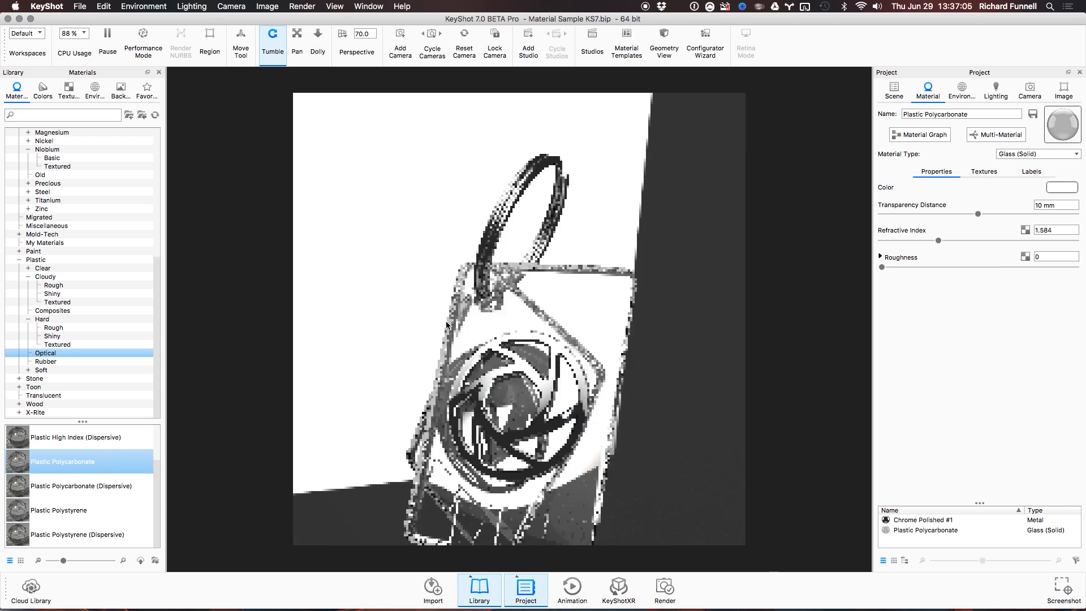
Try Plastic Polycarbonate (Dispersive) on the tags, followed by Plastic Polystyrene (Dispersive), and inspect the dispersion.
{"action": "left_click", "coordinate": [81, 493]}
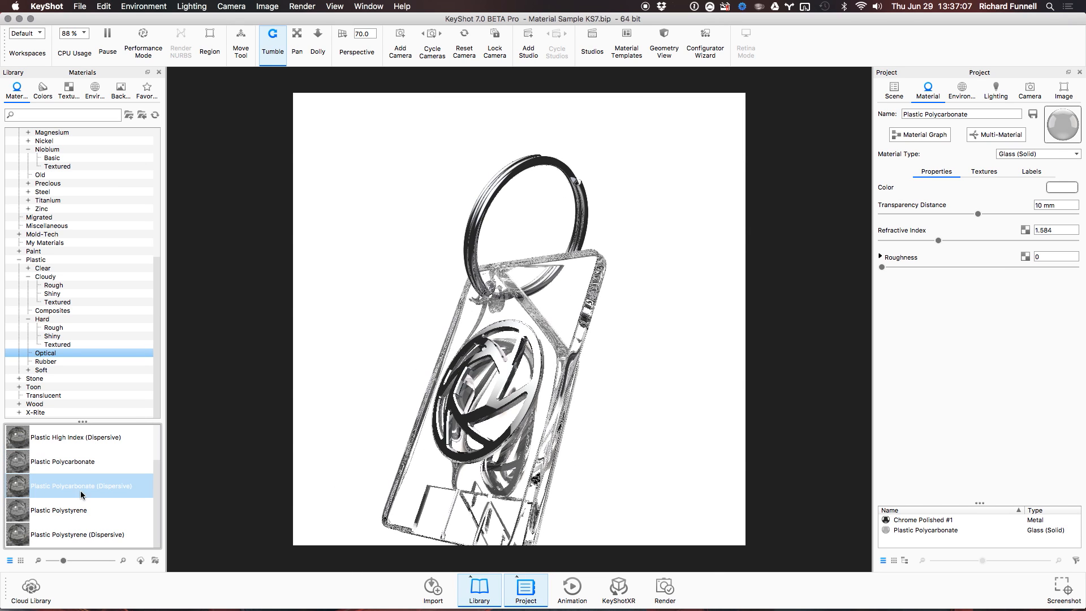
{"action": "left_click_drag", "start_coordinate": [80, 495], "coordinate": [568, 322]}
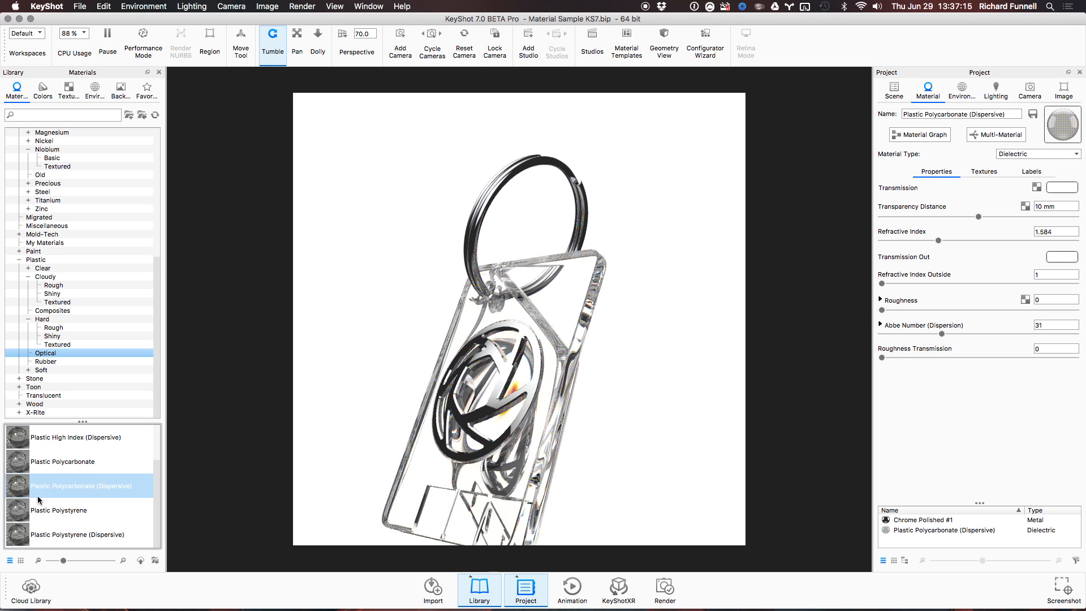
{"action": "left_click_drag", "start_coordinate": [79, 535], "coordinate": [559, 414]}
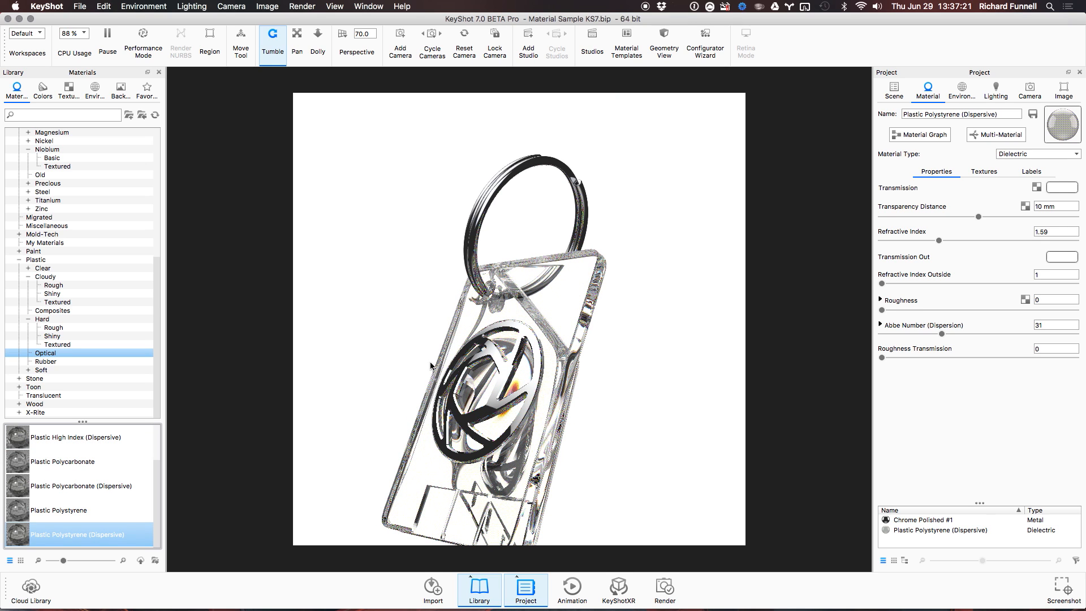
{"action": "left_click_drag", "start_coordinate": [413, 343], "coordinate": [187, 272]}
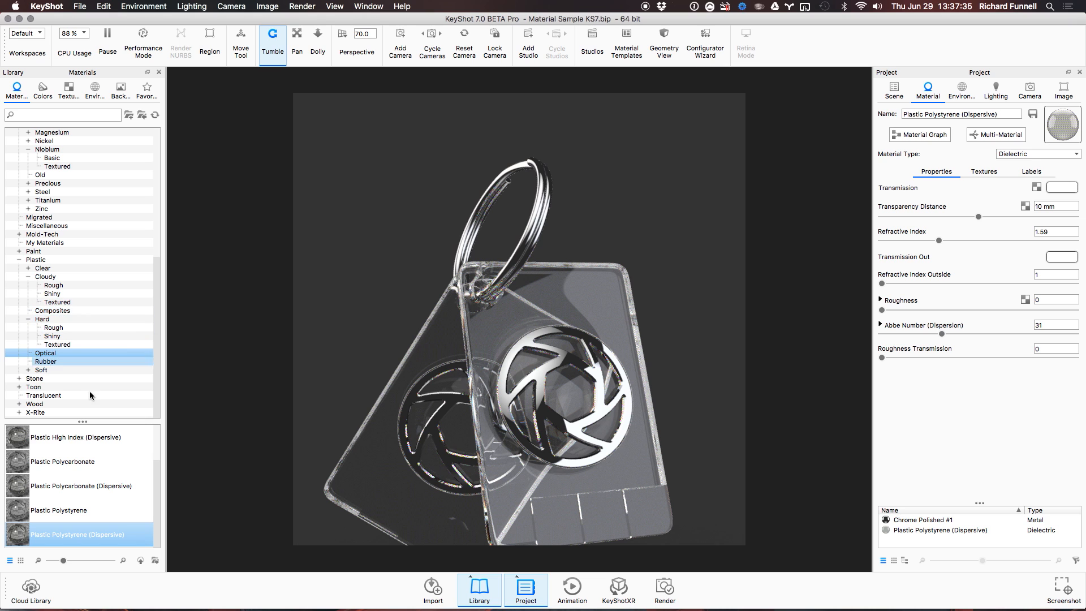
Apply the Oak Wood Rough preset from the procedural woods to the tags and show its texture settings.
{"action": "left_click", "coordinate": [13, 405]}
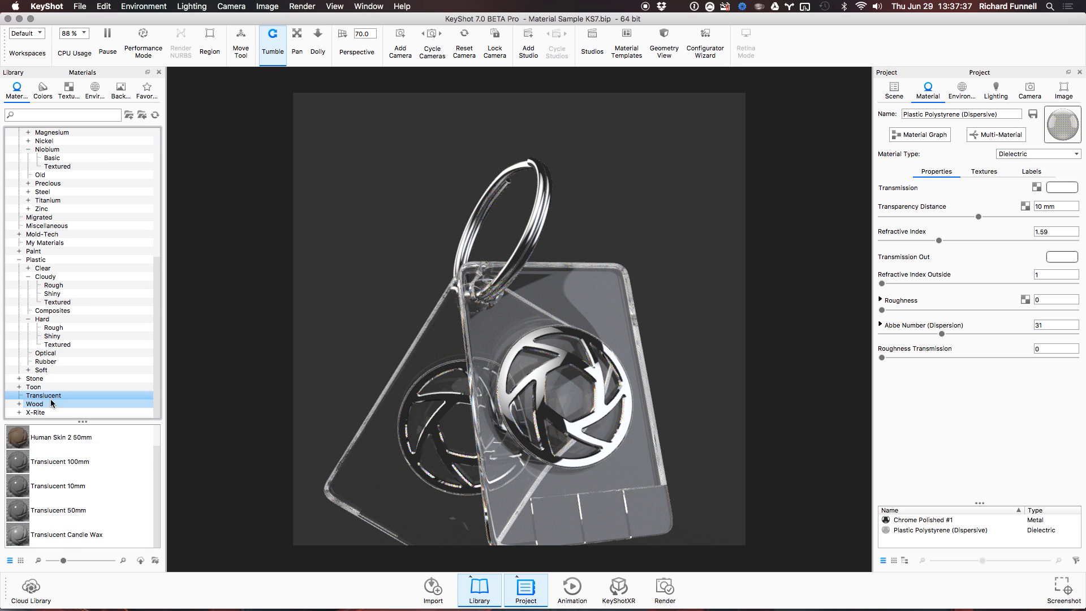
{"action": "left_click", "coordinate": [19, 404]}
{"action": "left_click_drag", "start_coordinate": [595, 438], "coordinate": [604, 368]}
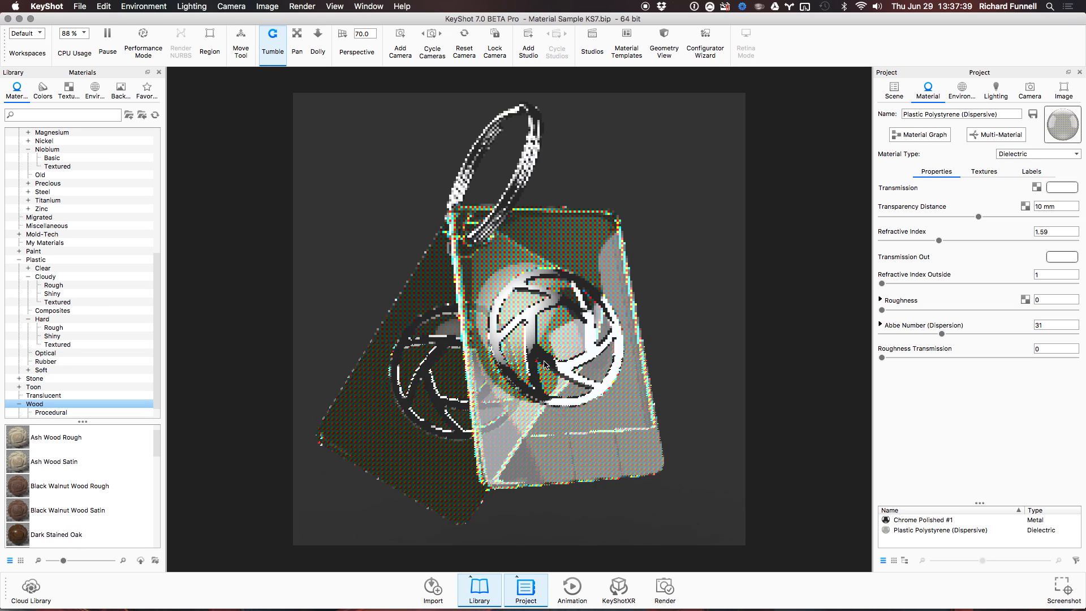
{"action": "left_click", "coordinate": [51, 412]}
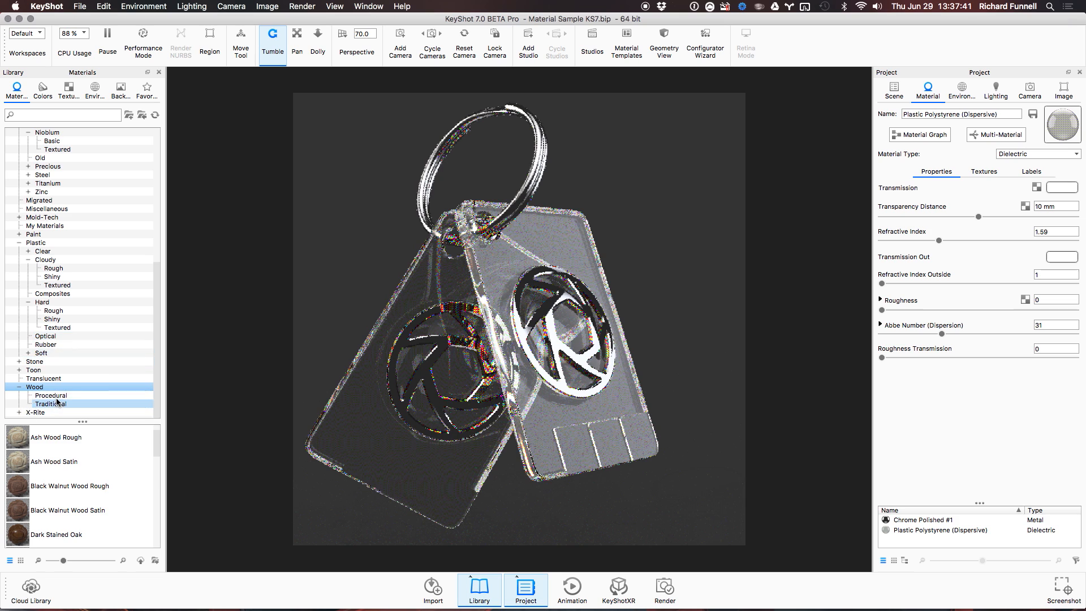
{"action": "scroll", "coordinate": [14, 466], "scroll_direction": "down", "scroll_amount": 3}
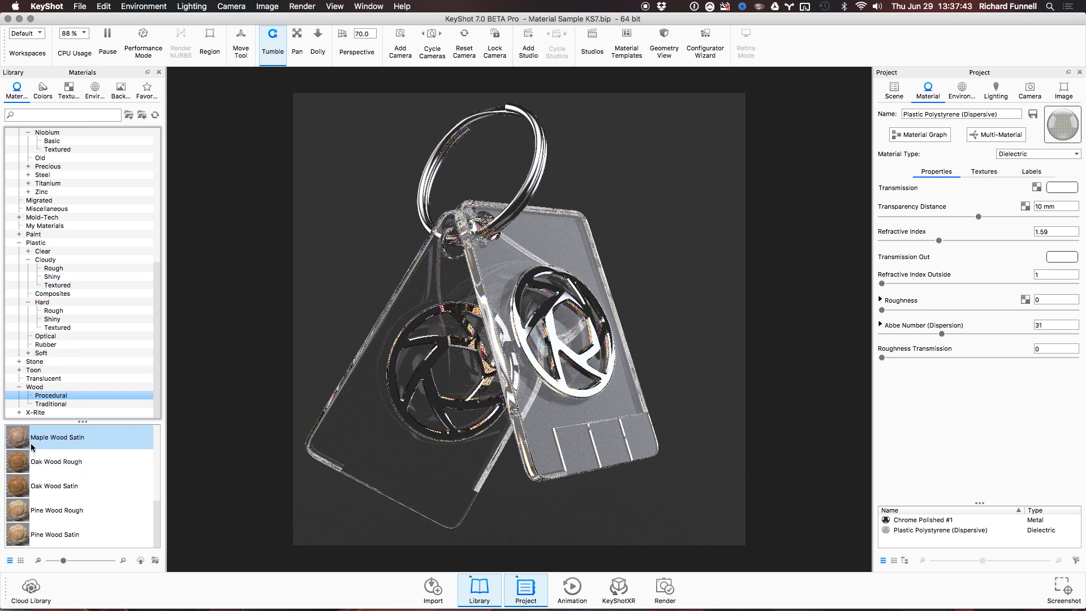
{"action": "left_click_drag", "start_coordinate": [12, 472], "coordinate": [505, 311]}
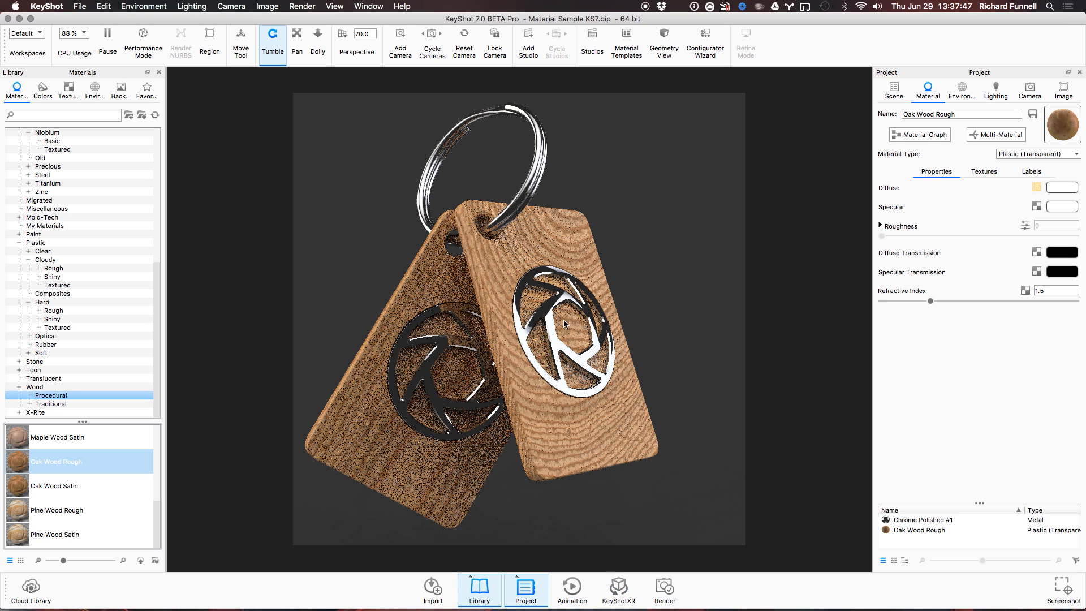
{"action": "left_click", "coordinate": [983, 171]}
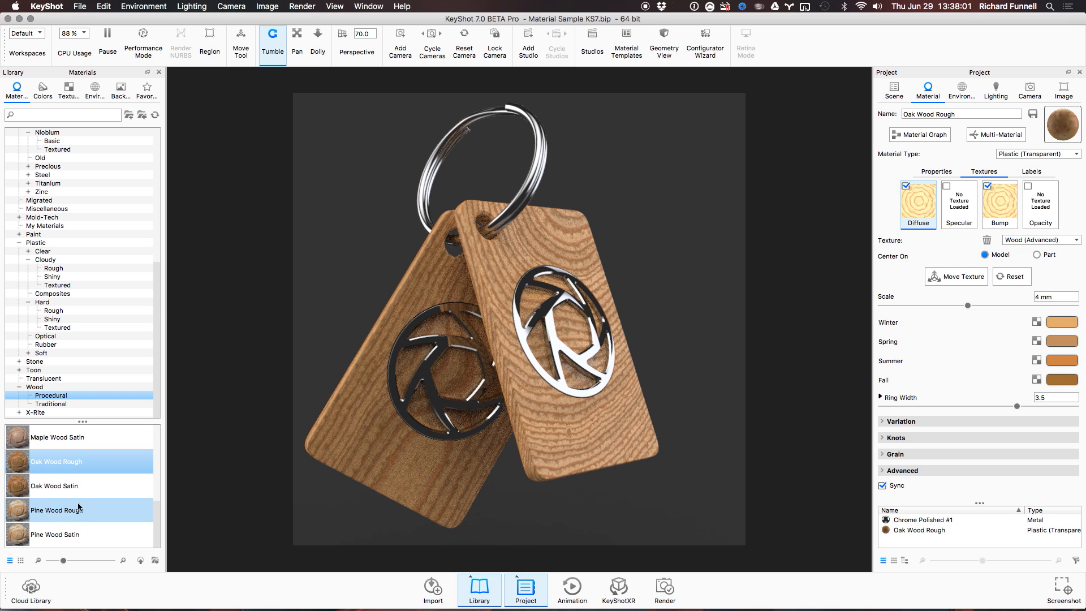
Apply the Black Walnut Wood Rough preset to the tags and center its diffuse wood texture on Part.
{"action": "scroll", "coordinate": [22, 492], "scroll_direction": "up", "scroll_amount": 5}
{"action": "left_click_drag", "start_coordinate": [22, 494], "coordinate": [588, 262]}
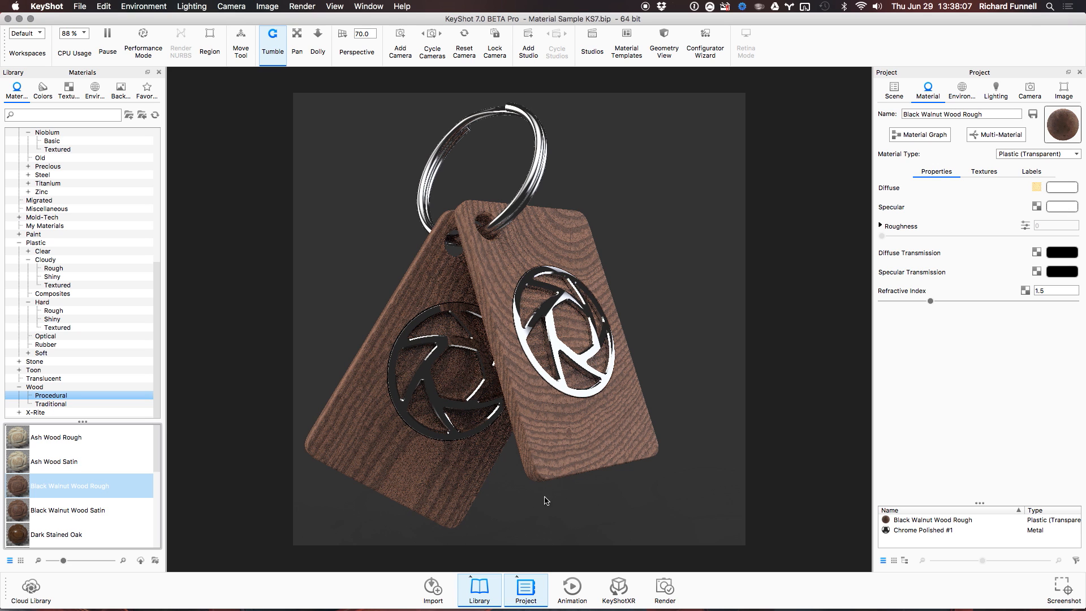
{"action": "left_click_drag", "start_coordinate": [524, 484], "coordinate": [653, 513]}
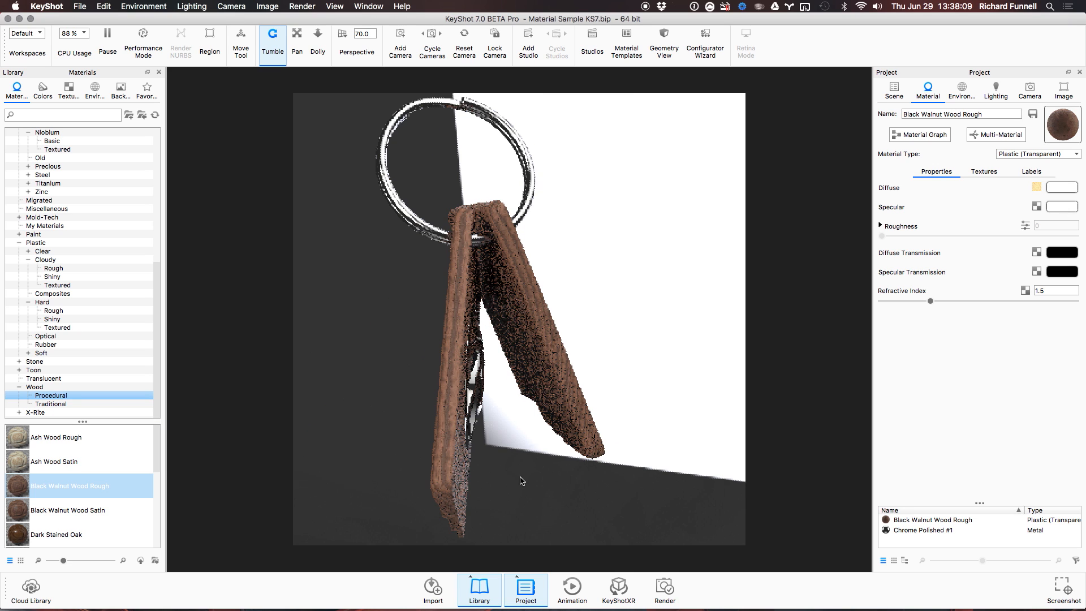
{"action": "left_click_drag", "start_coordinate": [521, 477], "coordinate": [457, 262]}
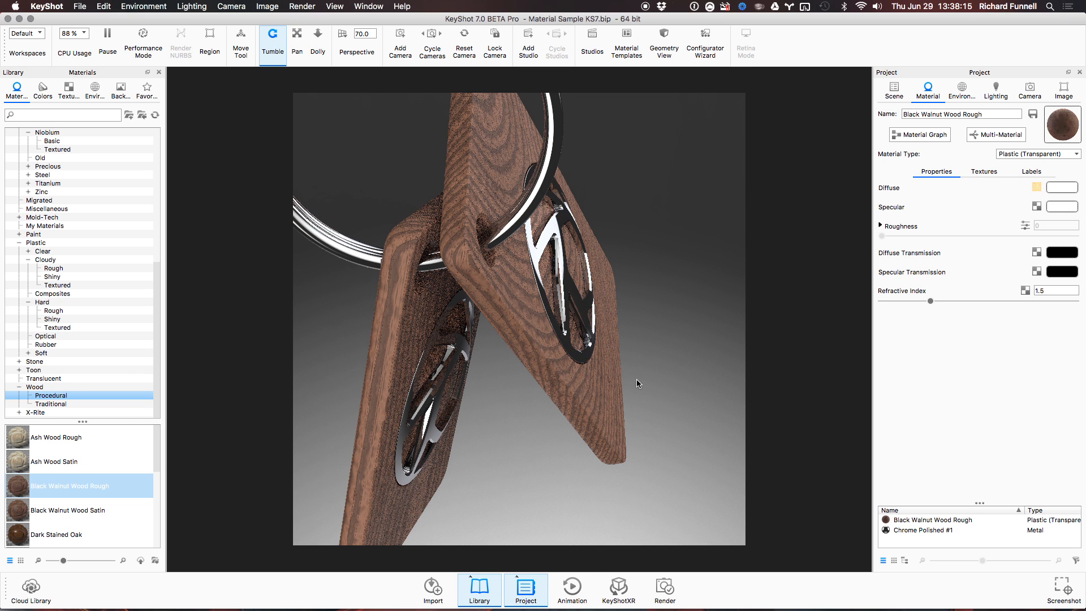
{"action": "left_click", "coordinate": [984, 172]}
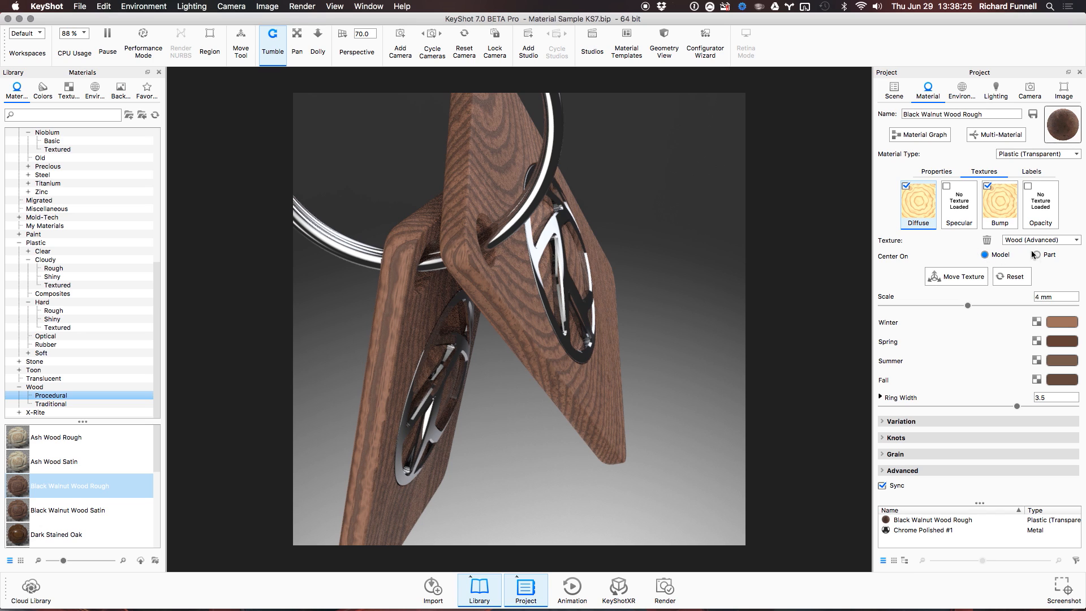
{"action": "left_click_drag", "start_coordinate": [583, 323], "coordinate": [696, 215]}
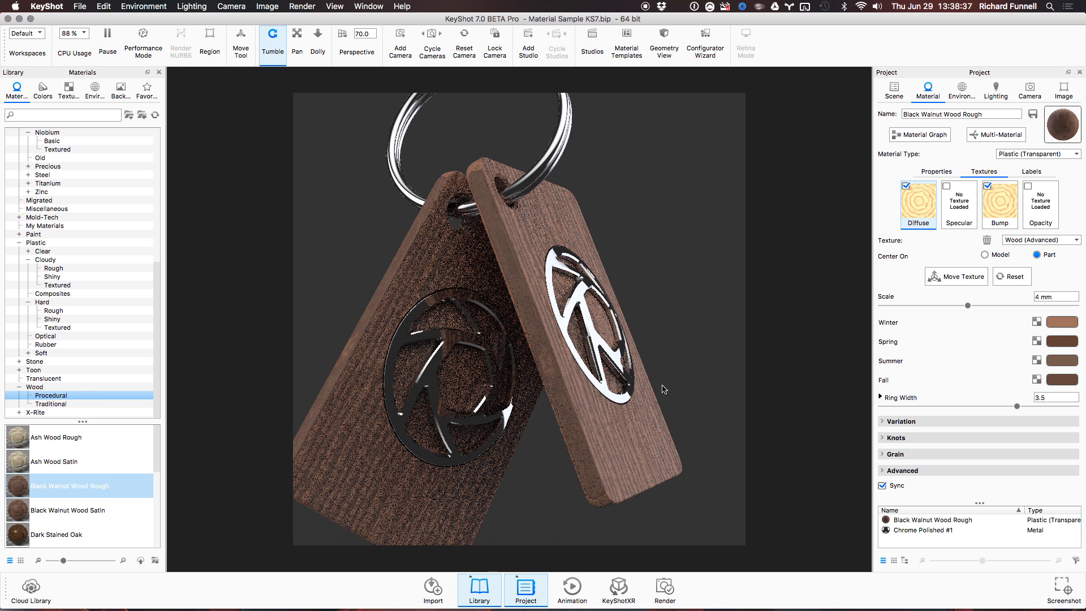
Reposition and rotate the walnut wood texture on the tags with Move Texture, and accept the placement.
{"action": "double_click", "coordinate": [546, 215]}
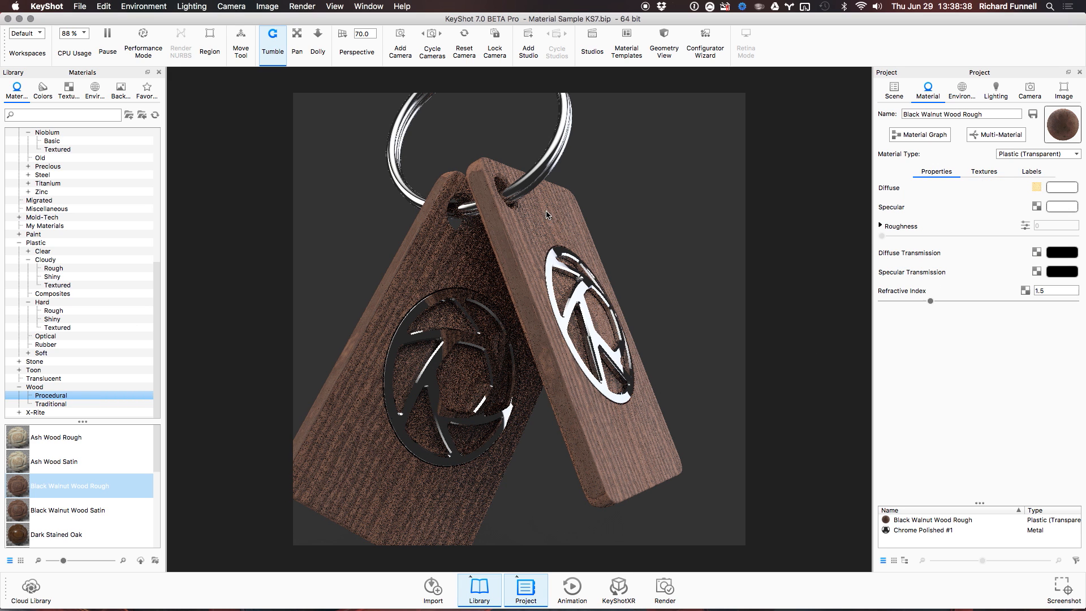
{"action": "left_click", "coordinate": [1000, 171]}
{"action": "left_click", "coordinate": [956, 277]}
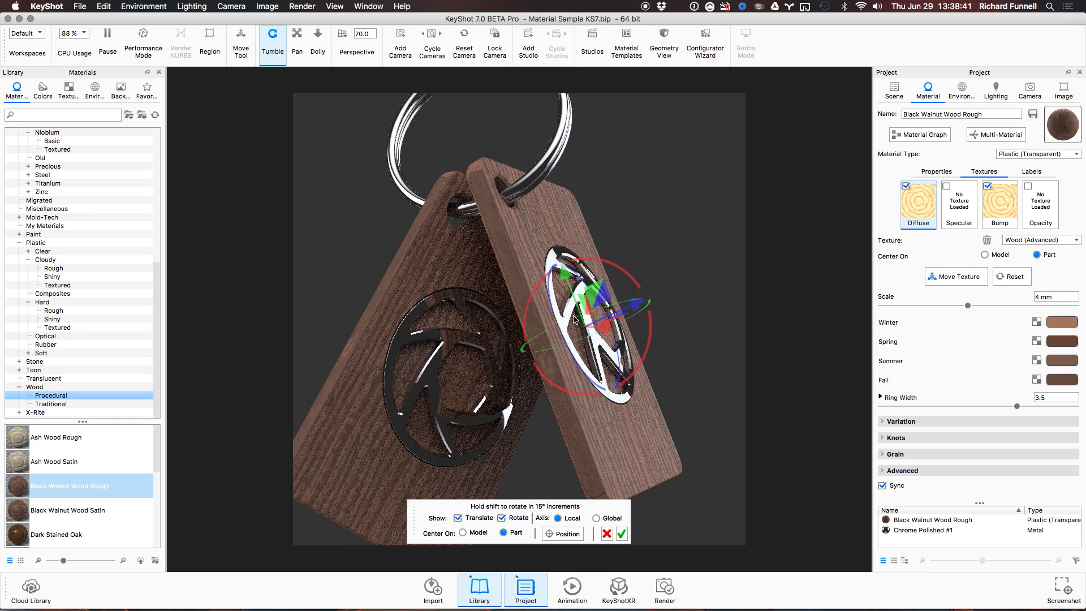
{"action": "left_click_drag", "start_coordinate": [700, 272], "coordinate": [538, 170]}
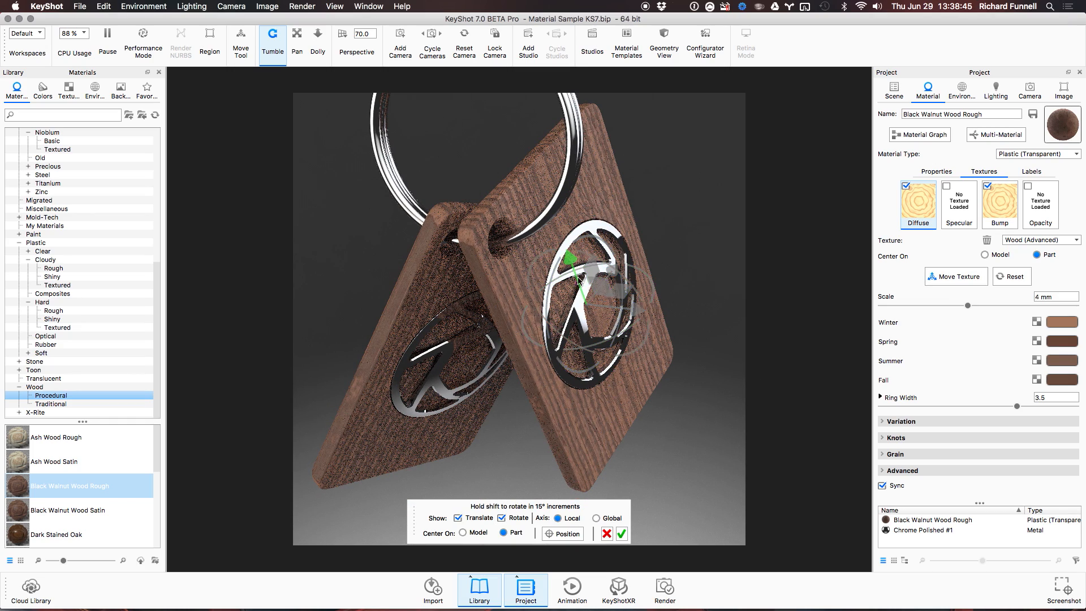
{"action": "left_click_drag", "start_coordinate": [637, 311], "coordinate": [671, 314]}
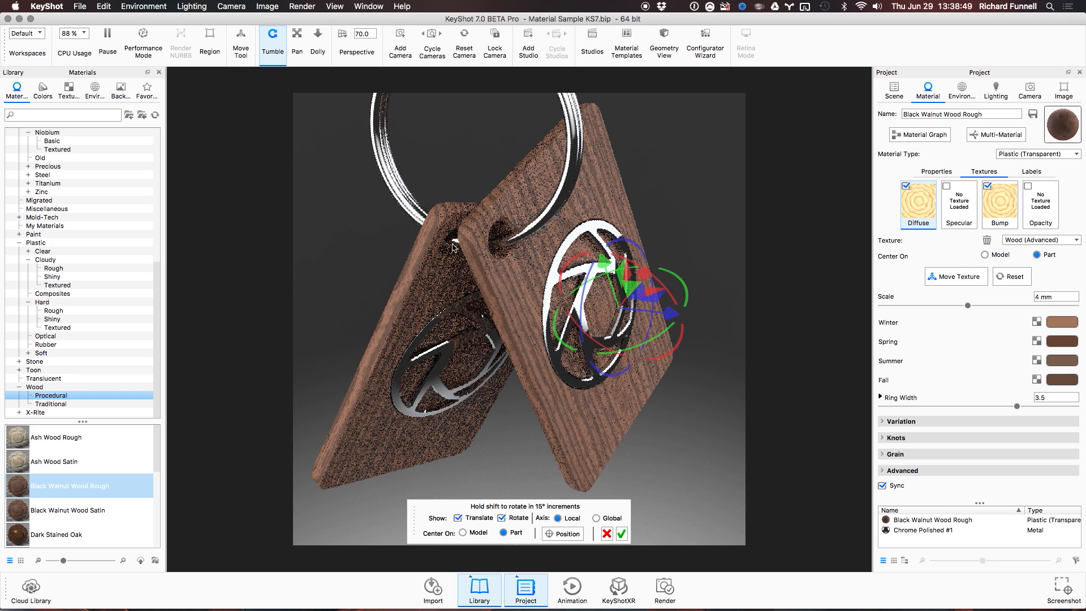
{"action": "left_click", "coordinate": [621, 533]}
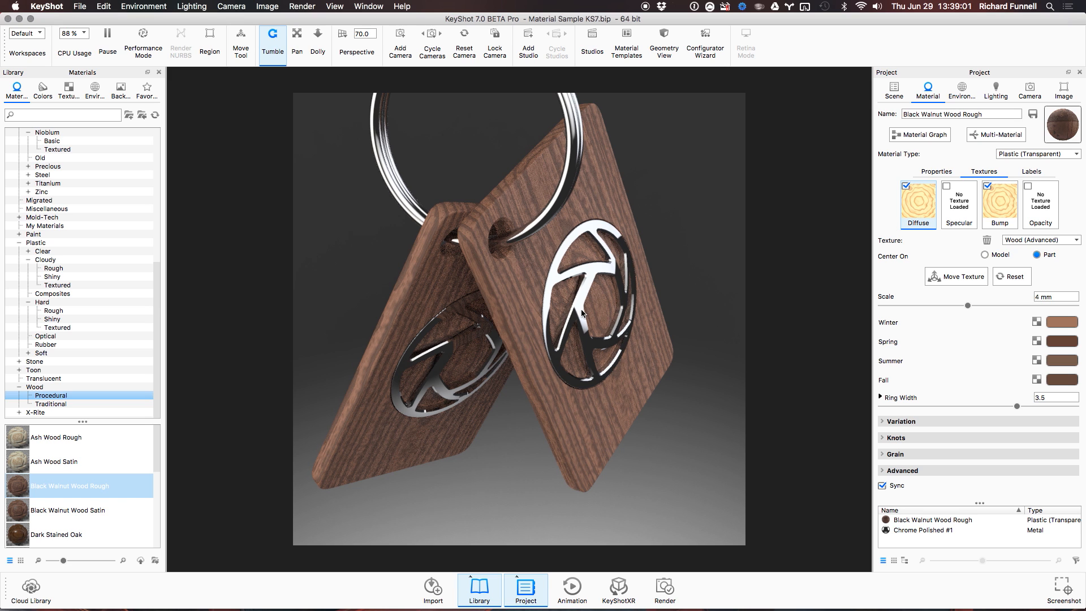
Inspect the walnut tags from several angles and turn Black Walnut Wood Rough into a multi-material.
{"action": "scroll", "coordinate": [625, 462], "scroll_direction": "down", "scroll_amount": 5}
{"action": "left_click_drag", "start_coordinate": [642, 365], "coordinate": [560, 344]}
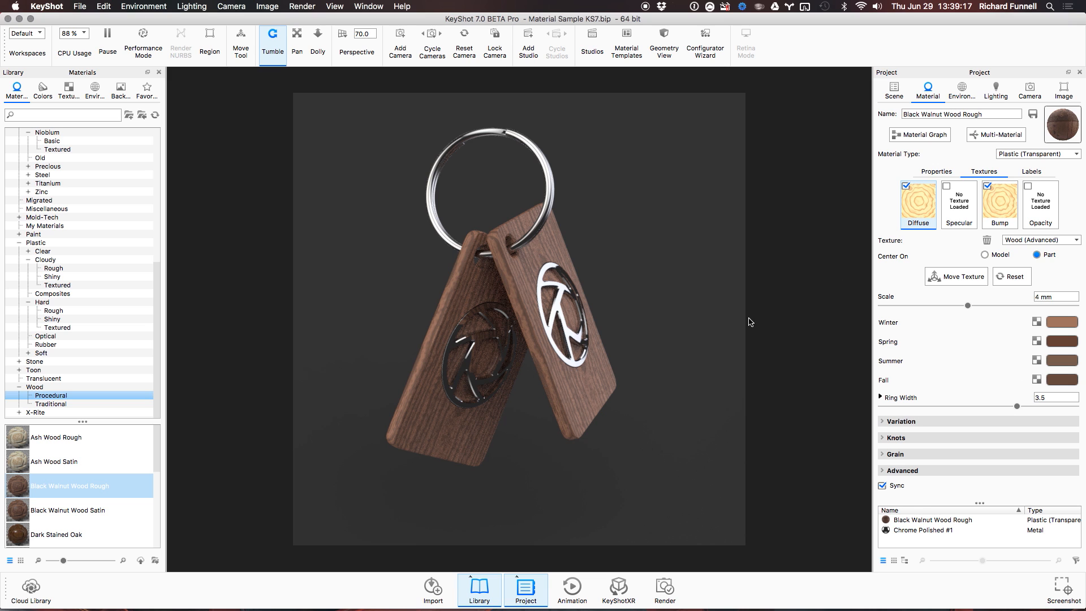
{"action": "left_click_drag", "start_coordinate": [665, 334], "coordinate": [655, 254]}
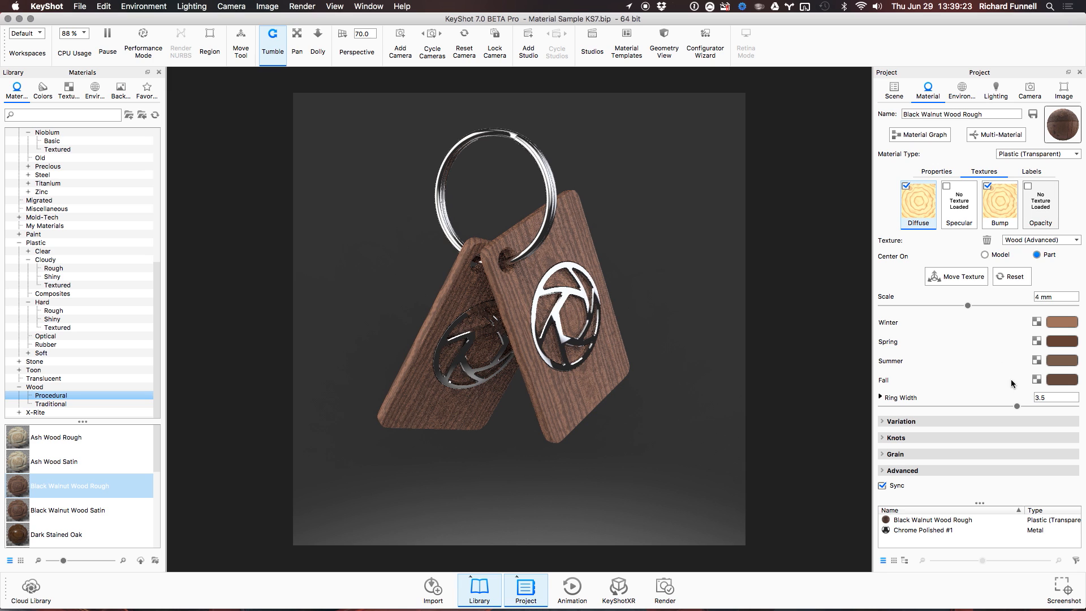
{"action": "left_click", "coordinate": [996, 135]}
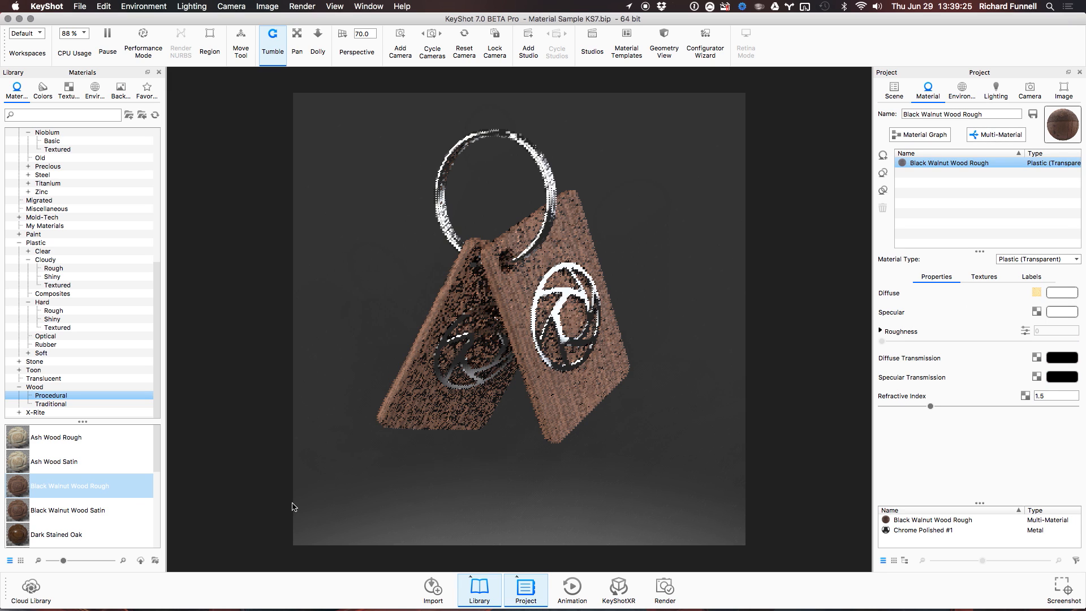
Add Maple Wood Satin, Oak Wood Rough, Oak Wood Satin and Pine Wood Rough to the tags' multi-material.
{"action": "scroll", "coordinate": [80, 477], "scroll_direction": "down", "scroll_amount": 5}
{"action": "left_click", "coordinate": [62, 439]}
{"action": "left_click", "coordinate": [58, 509], "text": "shift"}
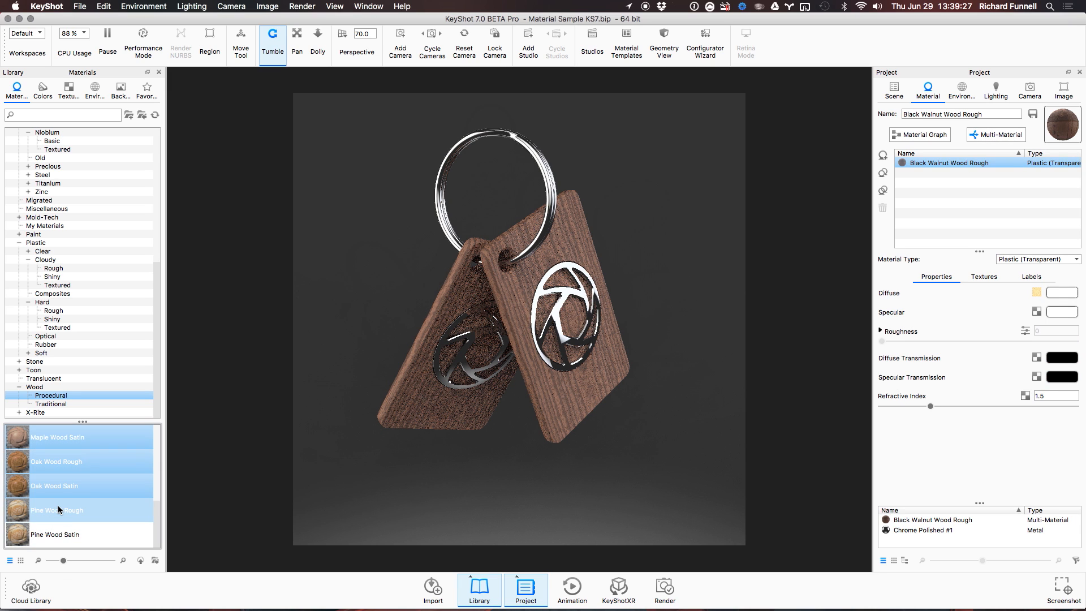
{"action": "left_click_drag", "start_coordinate": [63, 485], "coordinate": [957, 213]}
Preview the Maple Wood Satin, Oak Wood Rough #1, Oak Wood Satin and Pine Wood Rough variants on the tags in turn.
{"action": "left_click", "coordinate": [933, 174]}
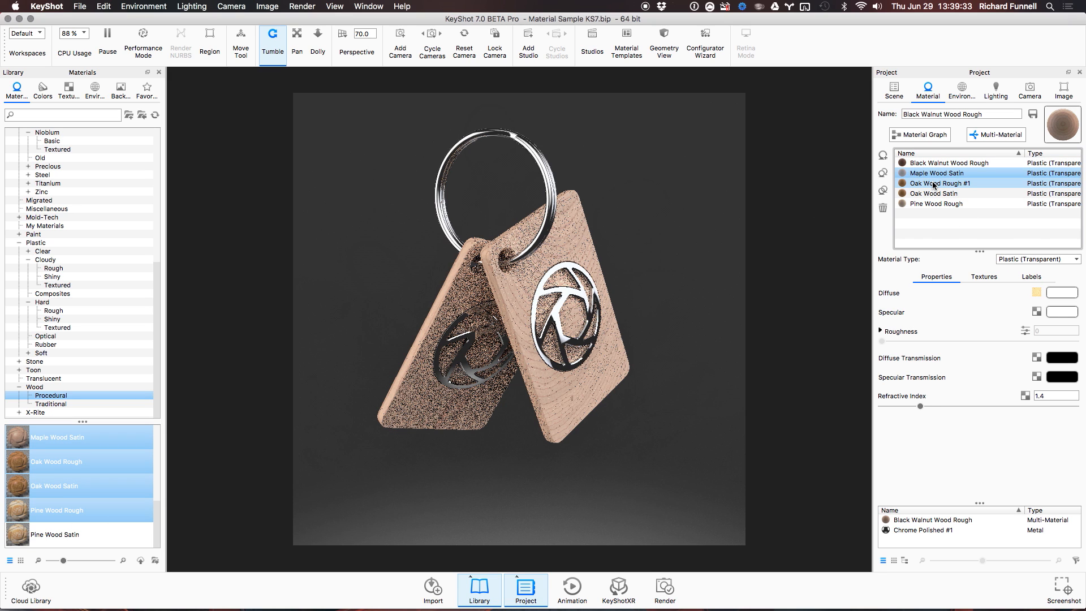
{"action": "left_click", "coordinate": [938, 184]}
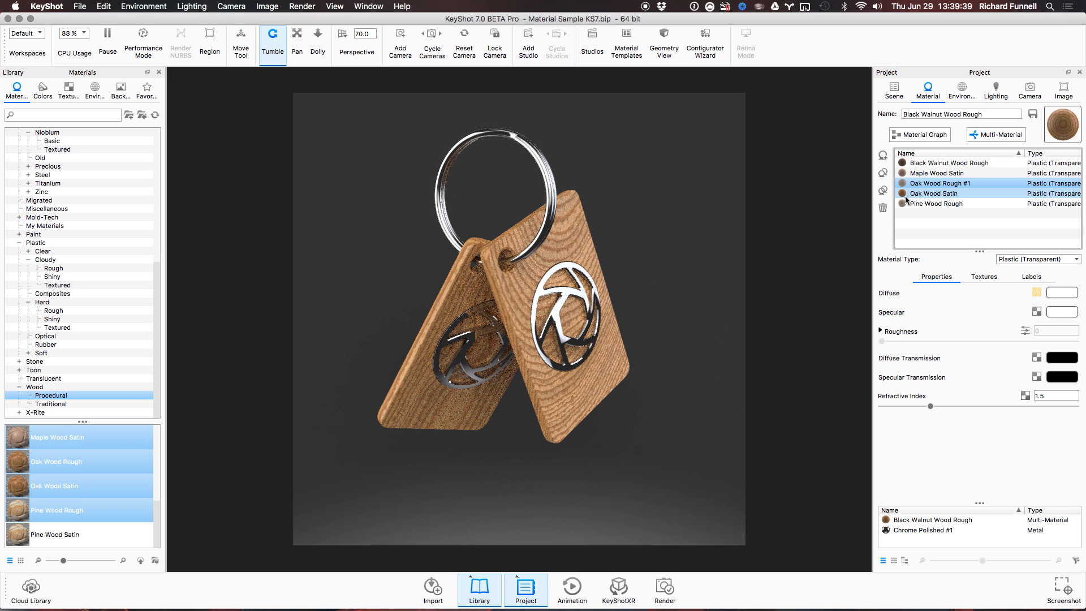
{"action": "left_click", "coordinate": [941, 192]}
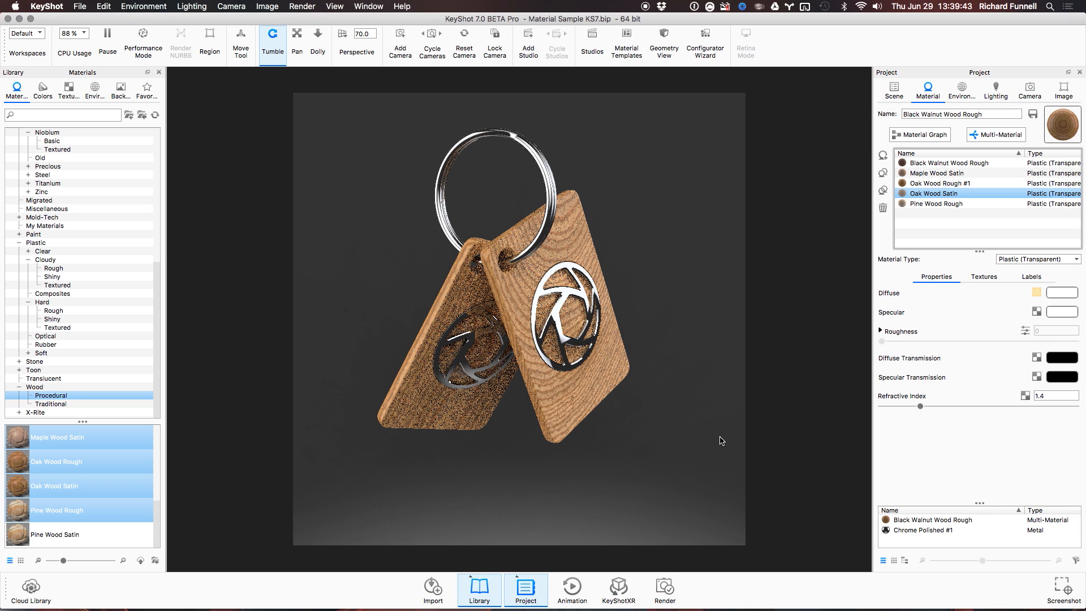
{"action": "left_click", "coordinate": [932, 205]}
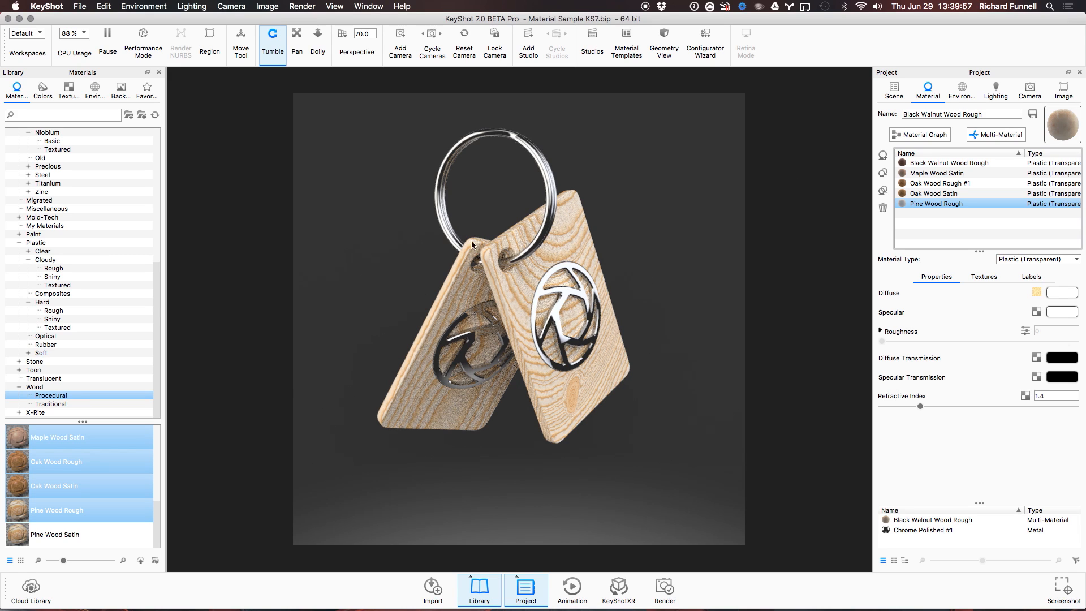
Inspect the pine tags from another angle and restore the saved Front camera view.
{"action": "left_click_drag", "start_coordinate": [473, 246], "coordinate": [661, 217]}
{"action": "left_click", "coordinate": [1028, 89]}
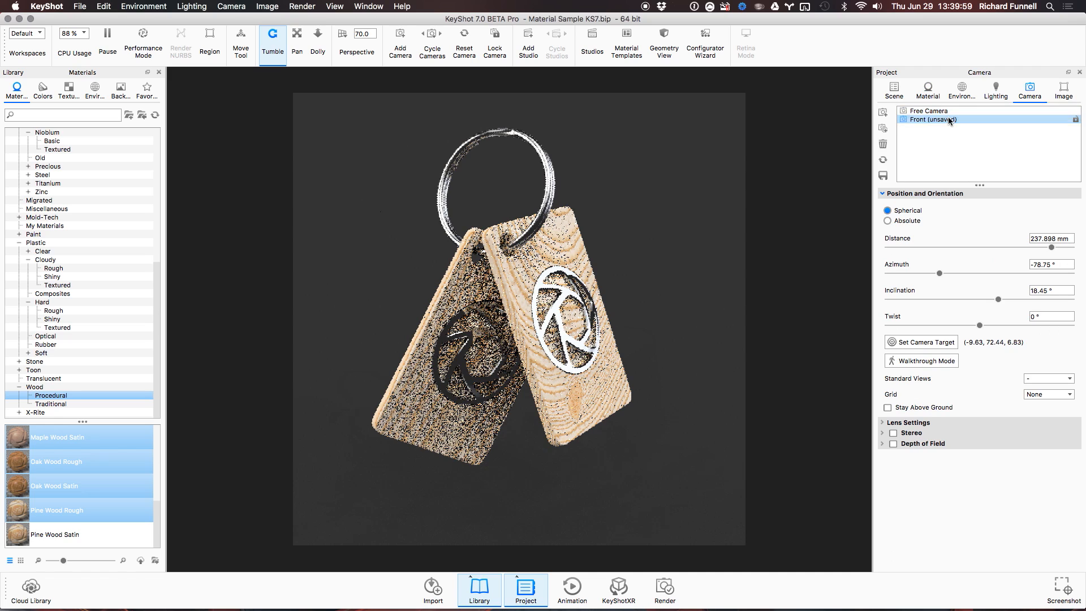
{"action": "left_click", "coordinate": [918, 119]}
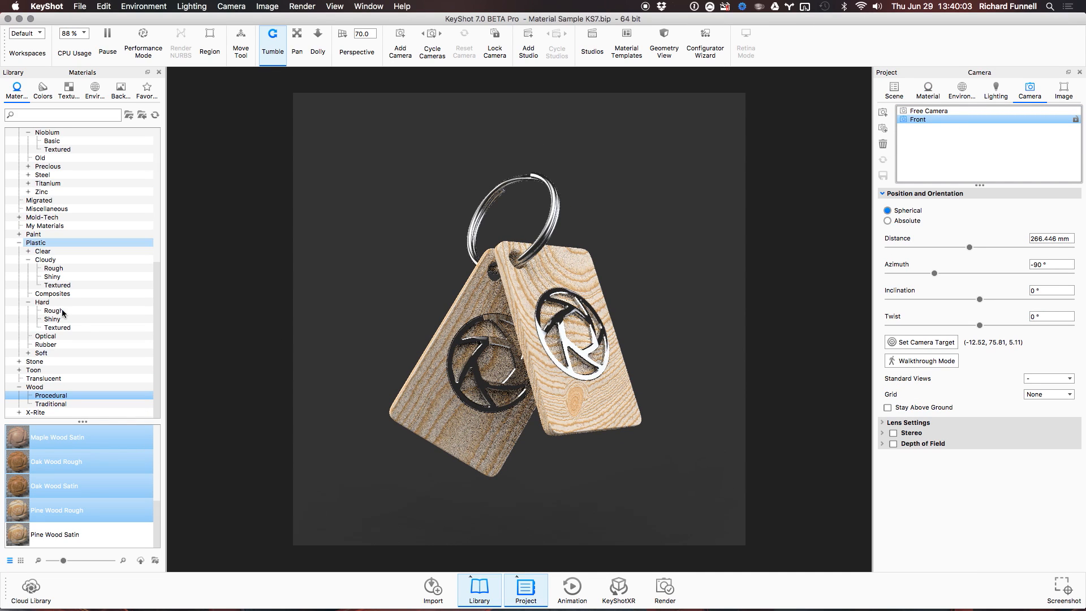
Try Hard Textured Plastic Blue on the tags and replace it with Hard Textured Plastic Black.
{"action": "left_click", "coordinate": [66, 328]}
{"action": "left_click_drag", "start_coordinate": [23, 438], "coordinate": [605, 424]}
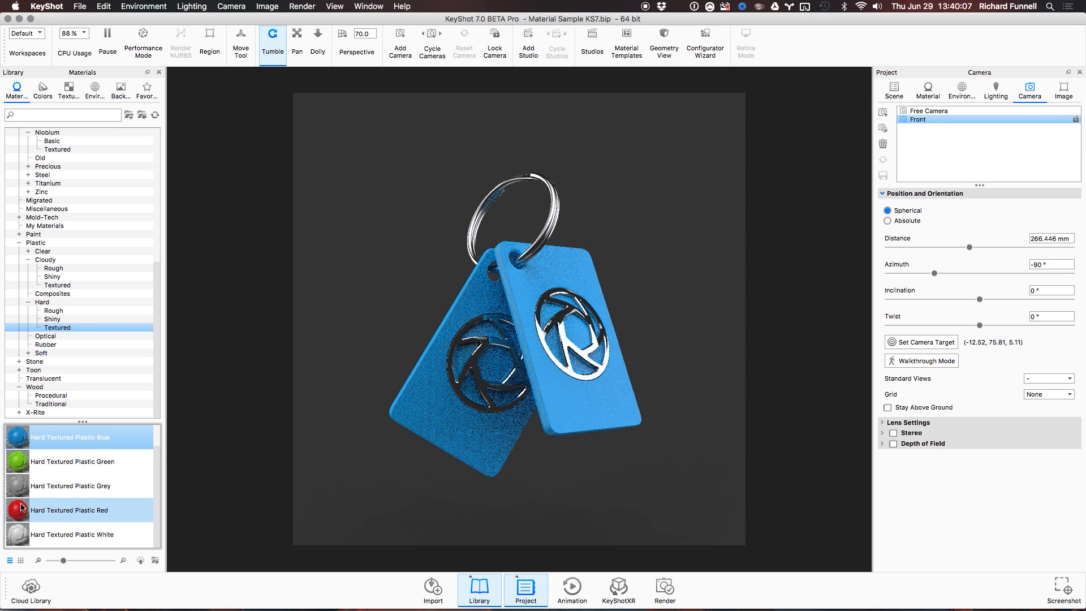
{"action": "scroll", "coordinate": [62, 498], "scroll_direction": "up", "scroll_amount": 1}
{"action": "left_click_drag", "start_coordinate": [18, 437], "coordinate": [597, 404]}
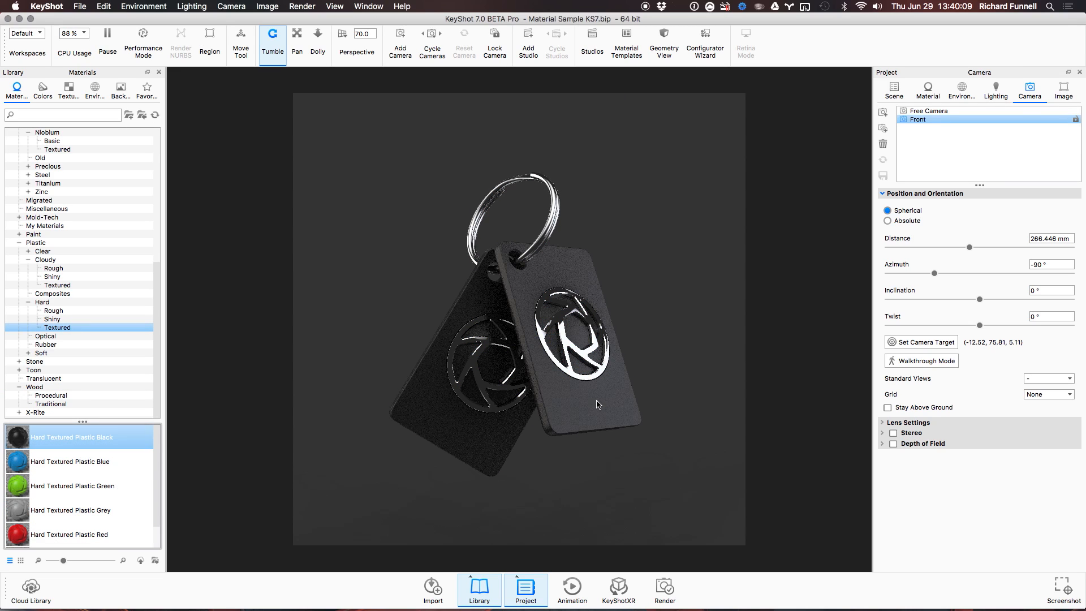
Add the interior environments Aversis_Industrial-kitchen_3k and Aversis_Office-hallway-daylight_3k to the scene's environment list.
{"action": "left_click", "coordinate": [69, 89]}
{"action": "left_click", "coordinate": [95, 89]}
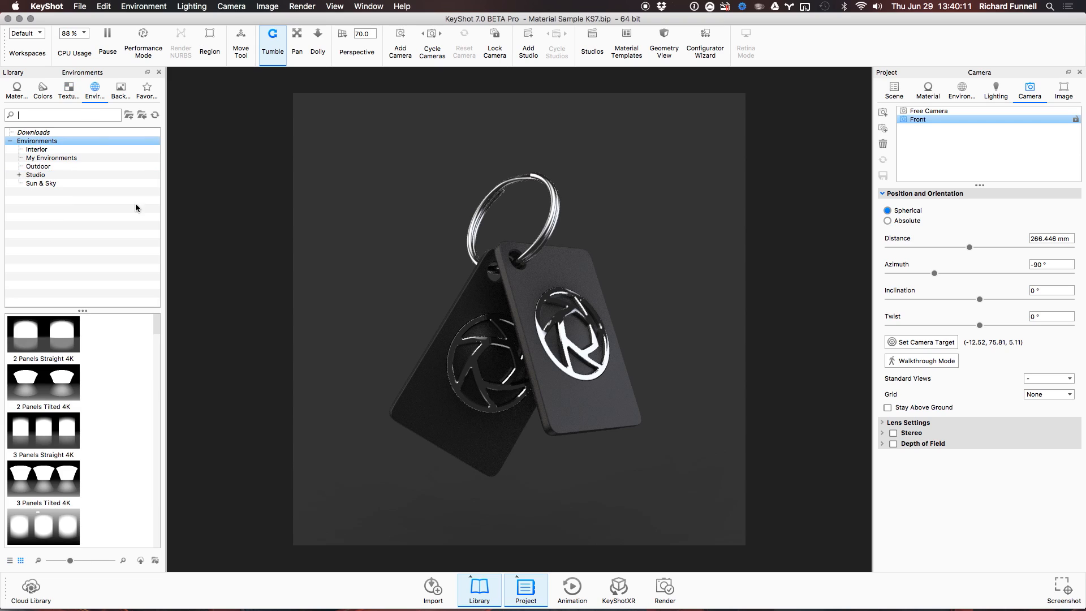
{"action": "left_click", "coordinate": [962, 90]}
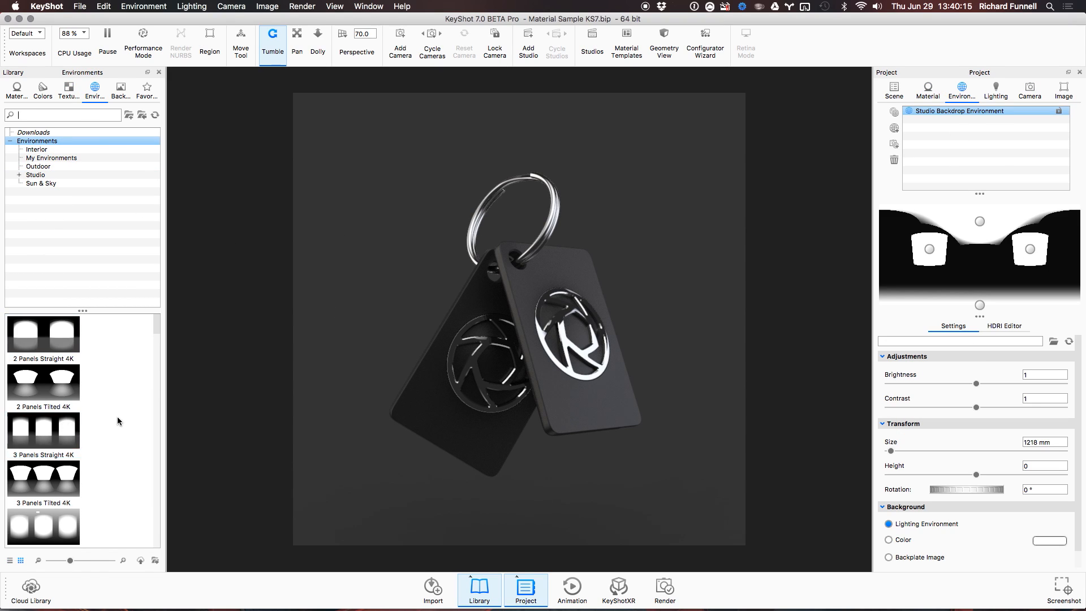
{"action": "scroll", "coordinate": [113, 427], "scroll_direction": "down", "scroll_amount": 5}
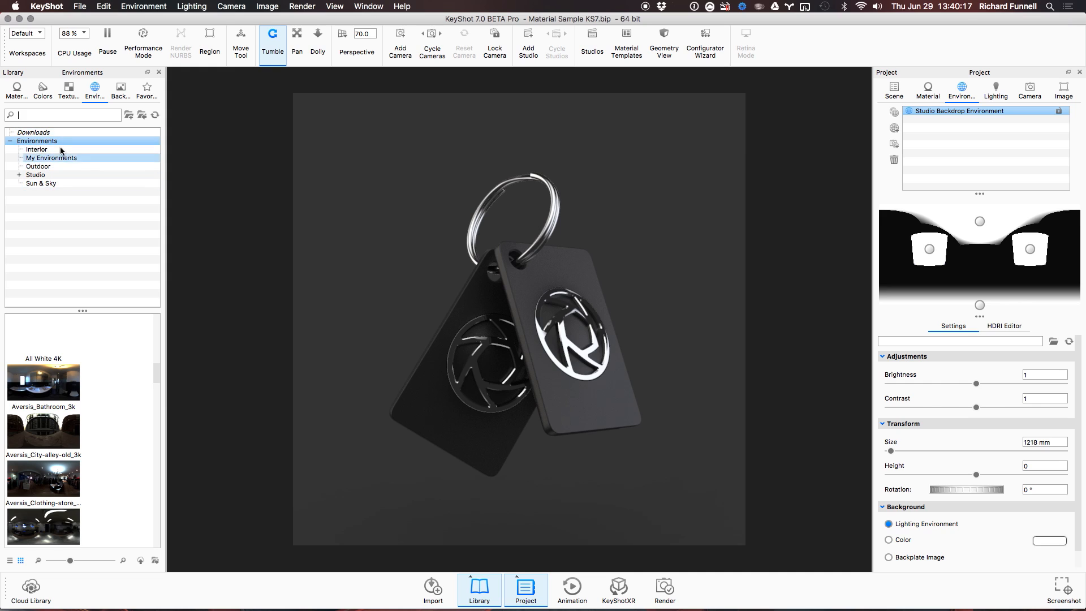
{"action": "left_click", "coordinate": [84, 150]}
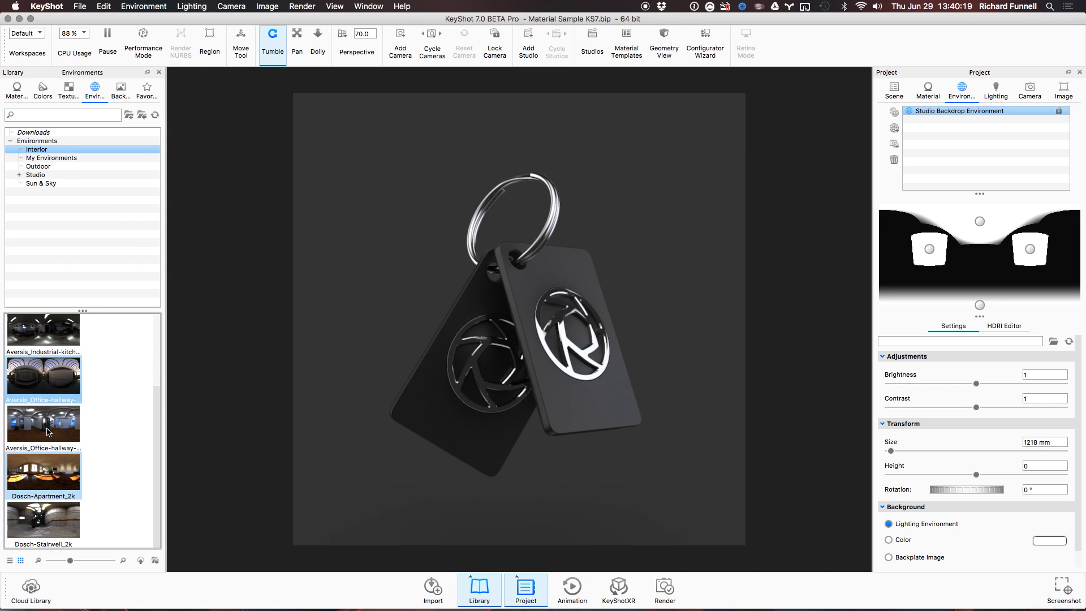
{"action": "left_click", "coordinate": [43, 424]}
{"action": "left_click_drag", "start_coordinate": [100, 339], "coordinate": [932, 152]}
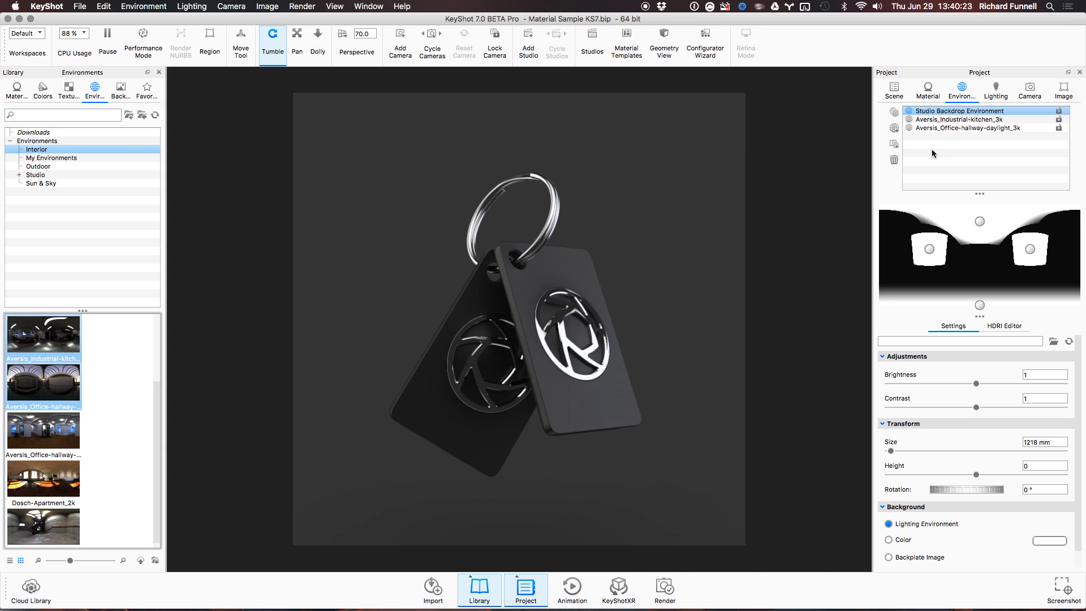
Compare the tags under the industrial kitchen and office hallway environments, ending with Aversis_Office-hallway-daylight_3k active.
{"action": "left_click", "coordinate": [955, 119]}
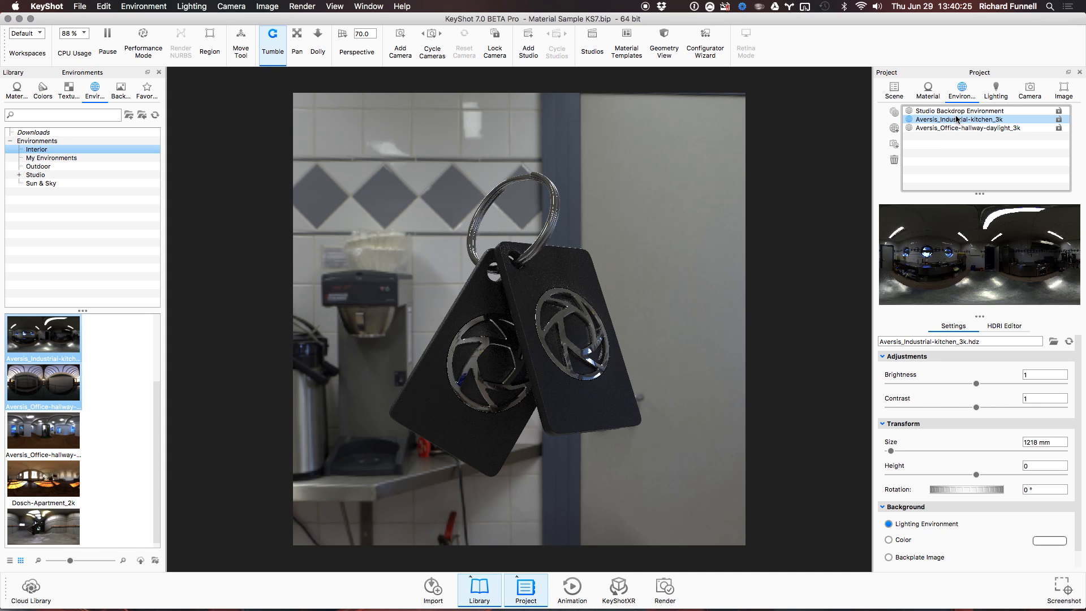
{"action": "left_click", "coordinate": [956, 128]}
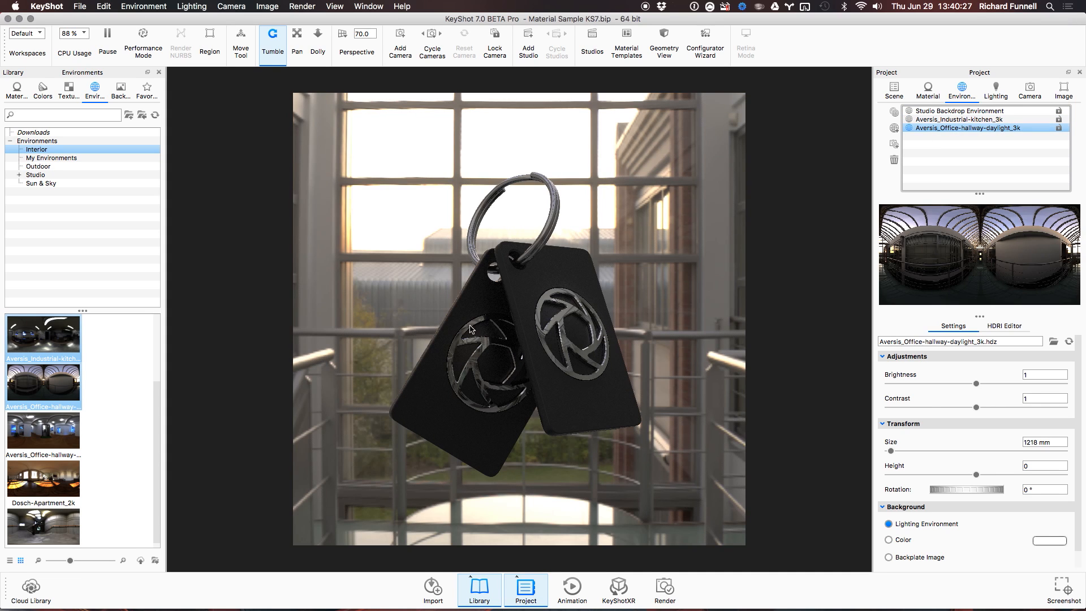
{"action": "left_click", "coordinate": [945, 120], "text": "shift"}
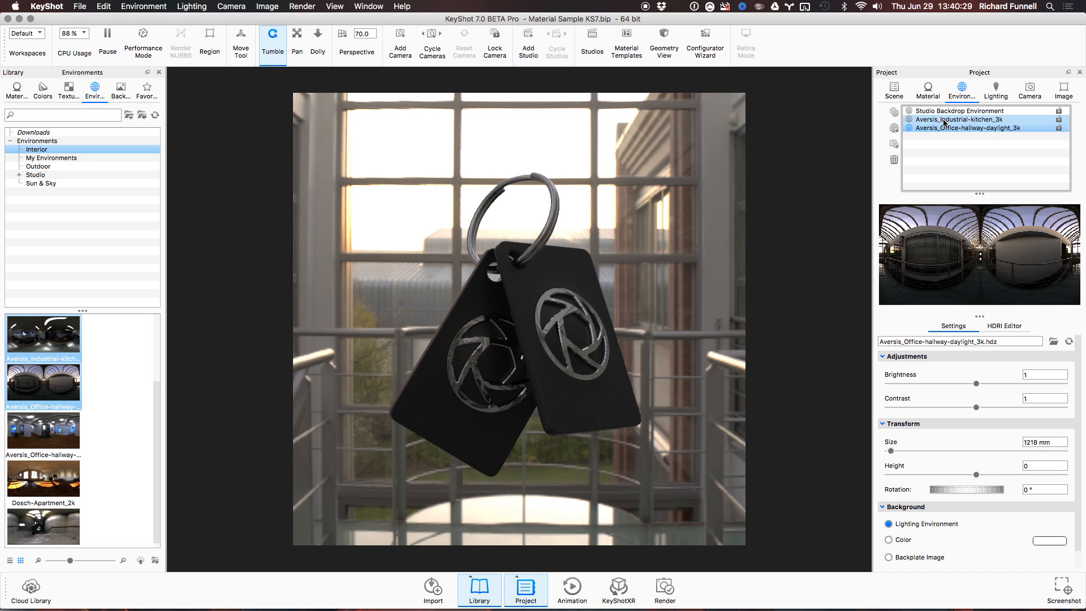
{"action": "left_click", "coordinate": [944, 120]}
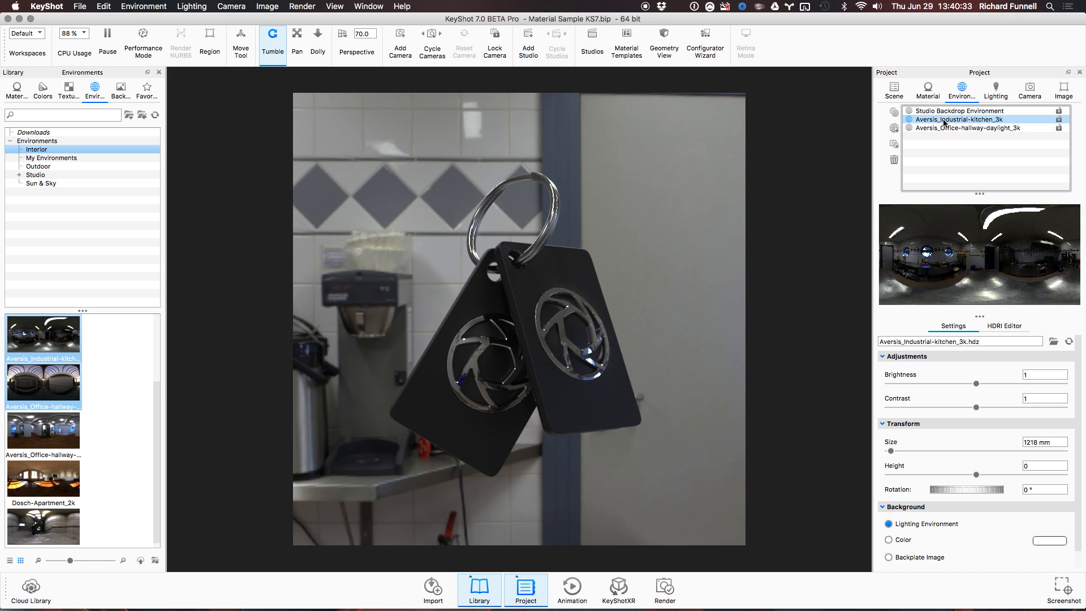
{"action": "left_click", "coordinate": [945, 127]}
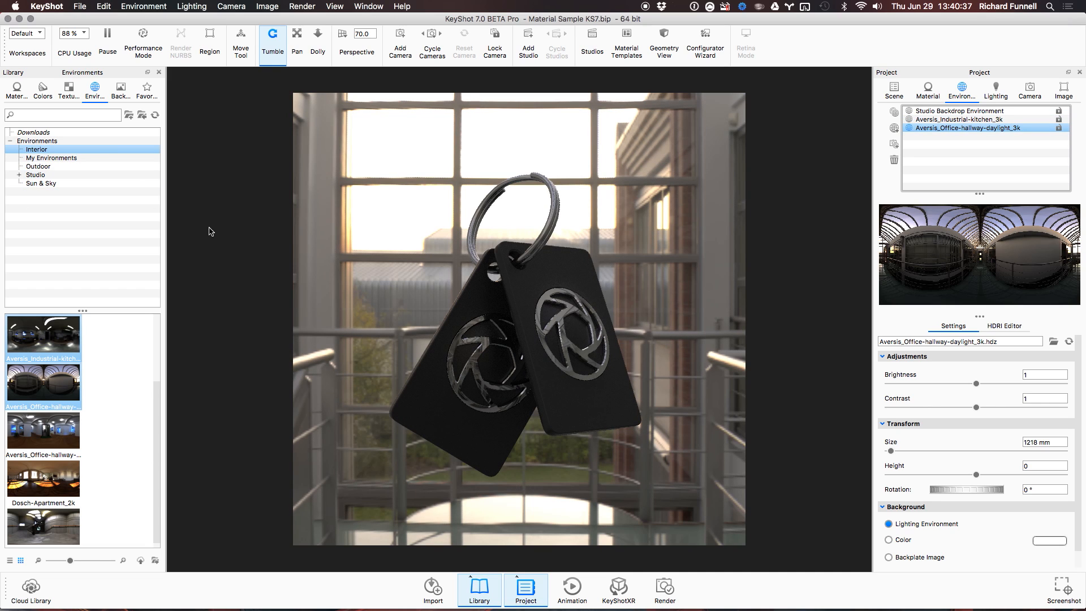
Light the scene with the outdoor environment Aversis_Industrial-port-old_3k and replace it with Aversis_River-road_3k.
{"action": "left_click", "coordinate": [45, 166]}
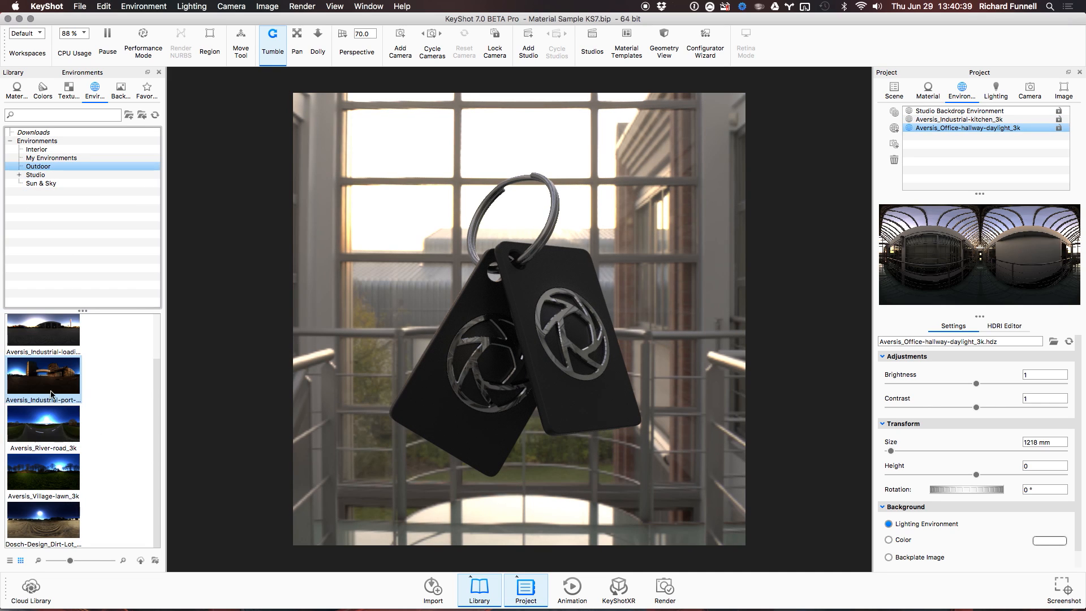
{"action": "left_click_drag", "start_coordinate": [51, 394], "coordinate": [732, 542]}
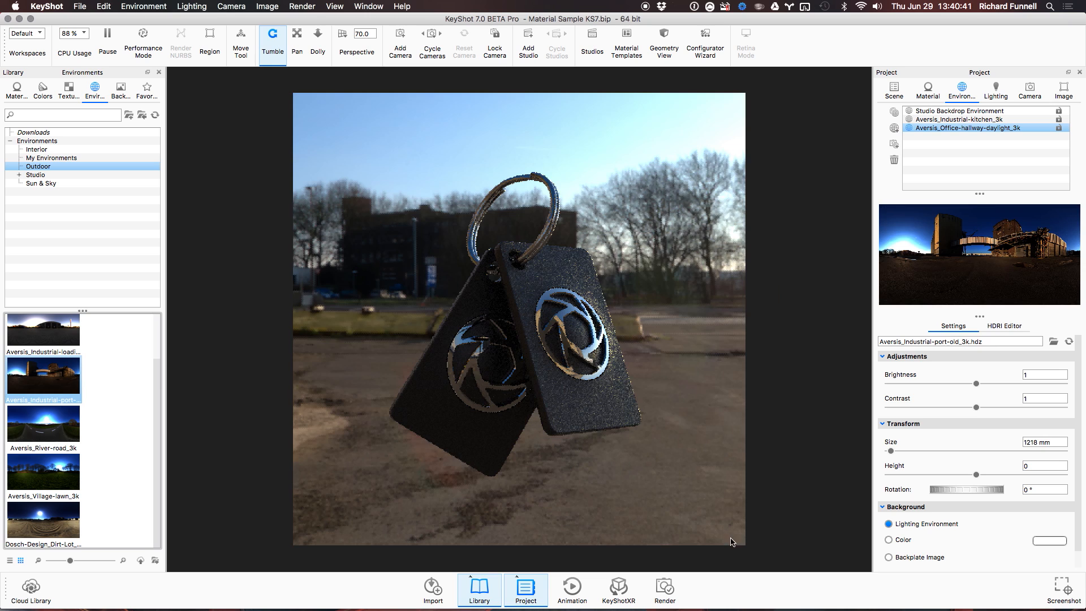
{"action": "scroll", "coordinate": [100, 352], "scroll_direction": "up", "scroll_amount": 2}
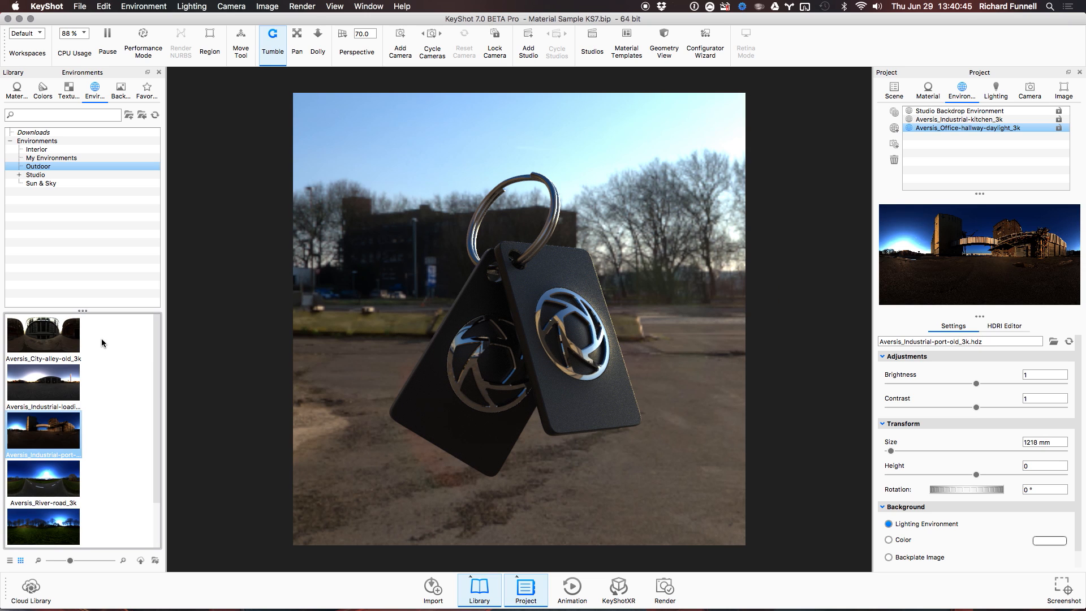
{"action": "scroll", "coordinate": [130, 362], "scroll_direction": "down", "scroll_amount": 2}
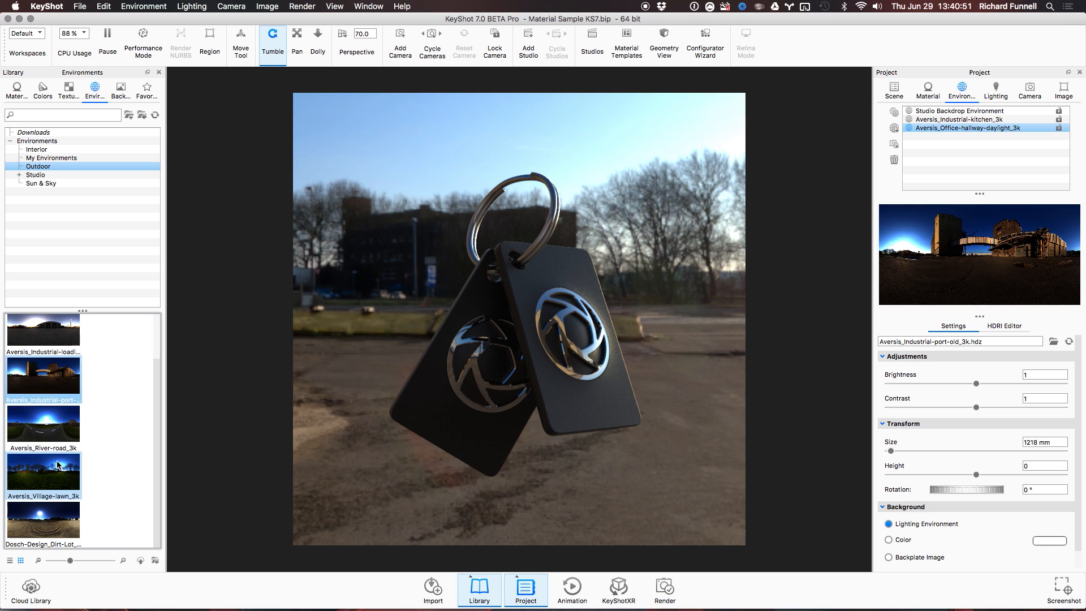
{"action": "left_click_drag", "start_coordinate": [44, 424], "coordinate": [627, 292]}
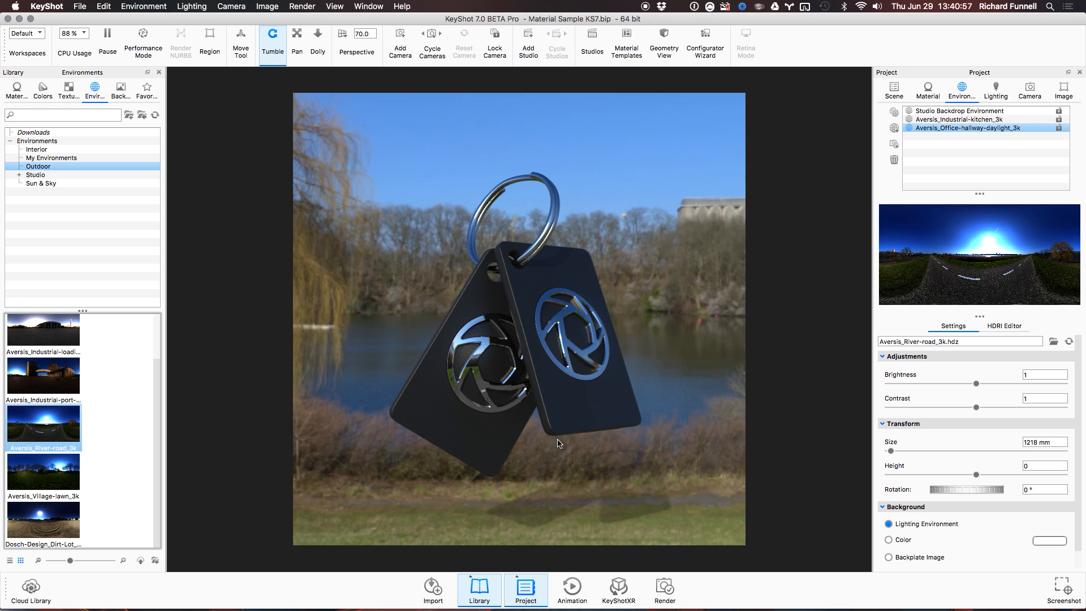
Add the studio environment 3 Panels Straight 4K to the scene's environment list.
{"action": "left_click", "coordinate": [85, 174]}
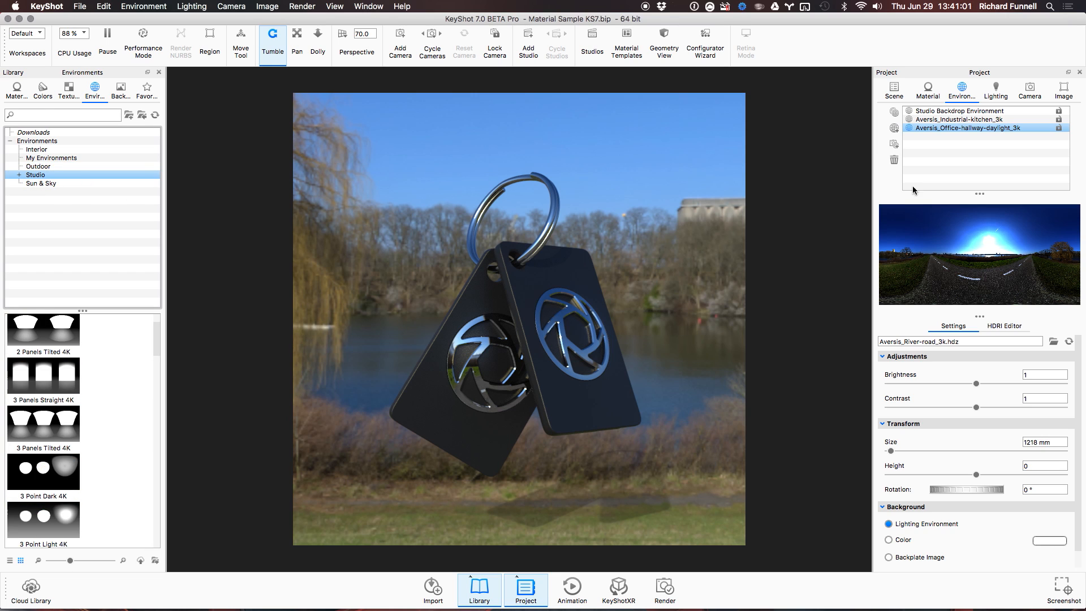
{"action": "left_click", "coordinate": [65, 376]}
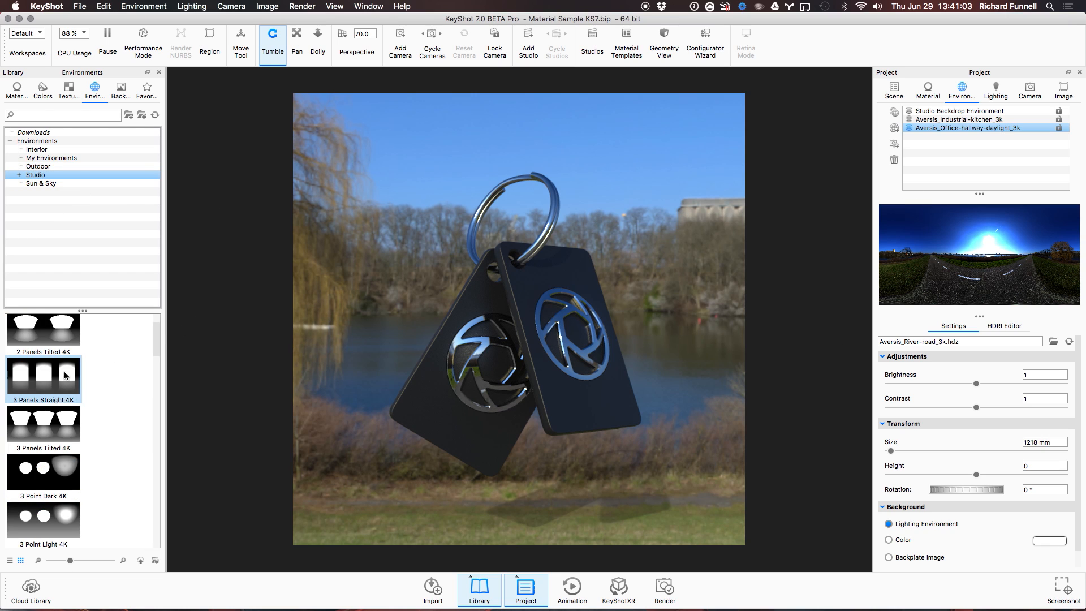
{"action": "left_click_drag", "start_coordinate": [41, 379], "coordinate": [984, 141]}
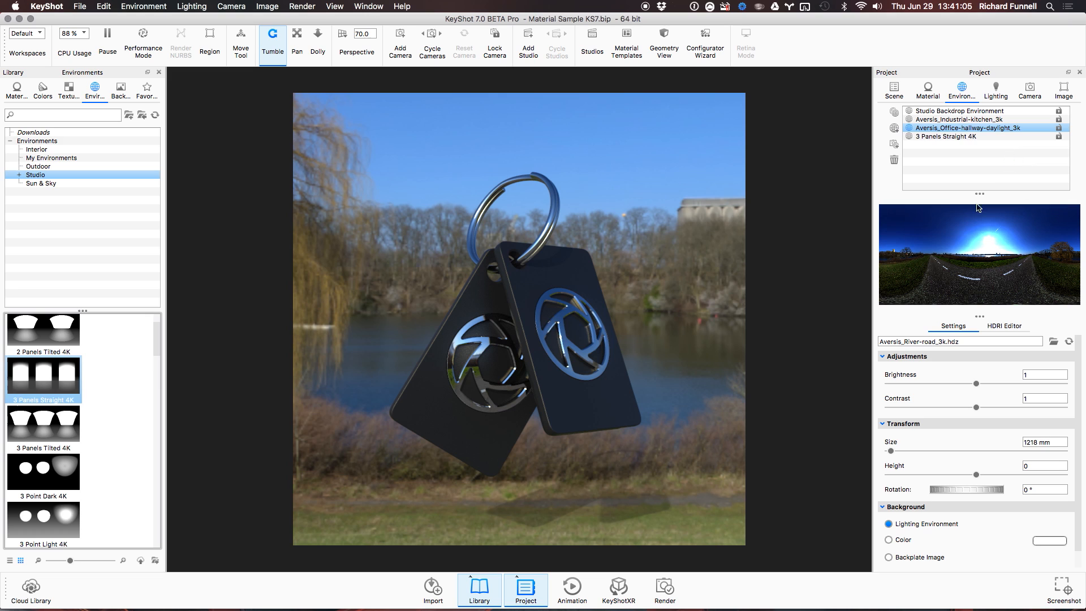
Replace the active environment's lighting with Studio Backdrop 4K from the basic studio environments.
{"action": "left_click", "coordinate": [19, 175]}
{"action": "left_click", "coordinate": [43, 192]}
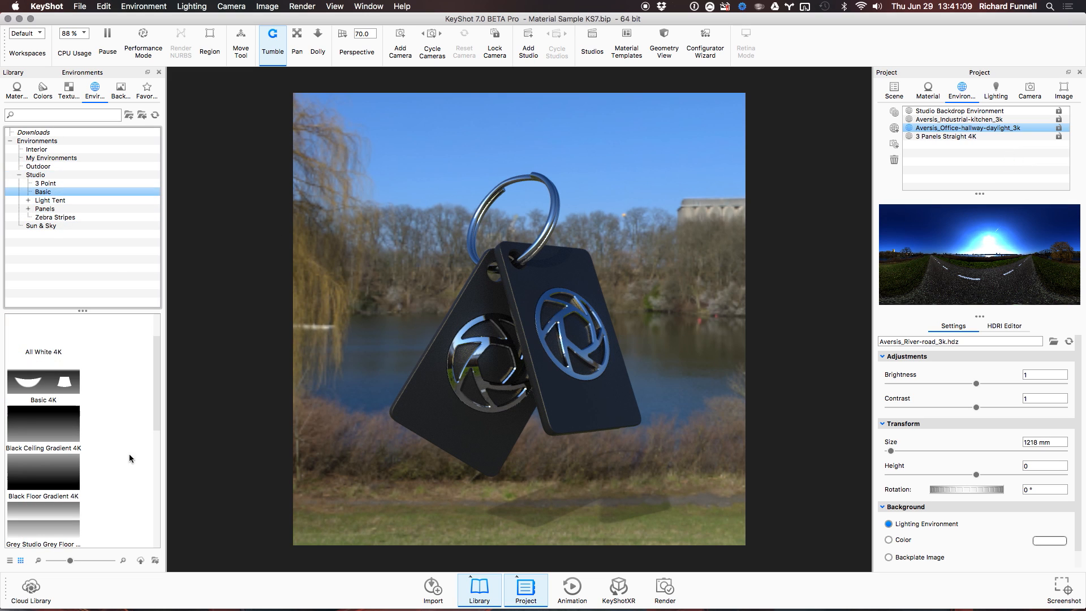
{"action": "left_click_drag", "start_coordinate": [150, 399], "coordinate": [149, 514]}
{"action": "left_click", "coordinate": [45, 467]}
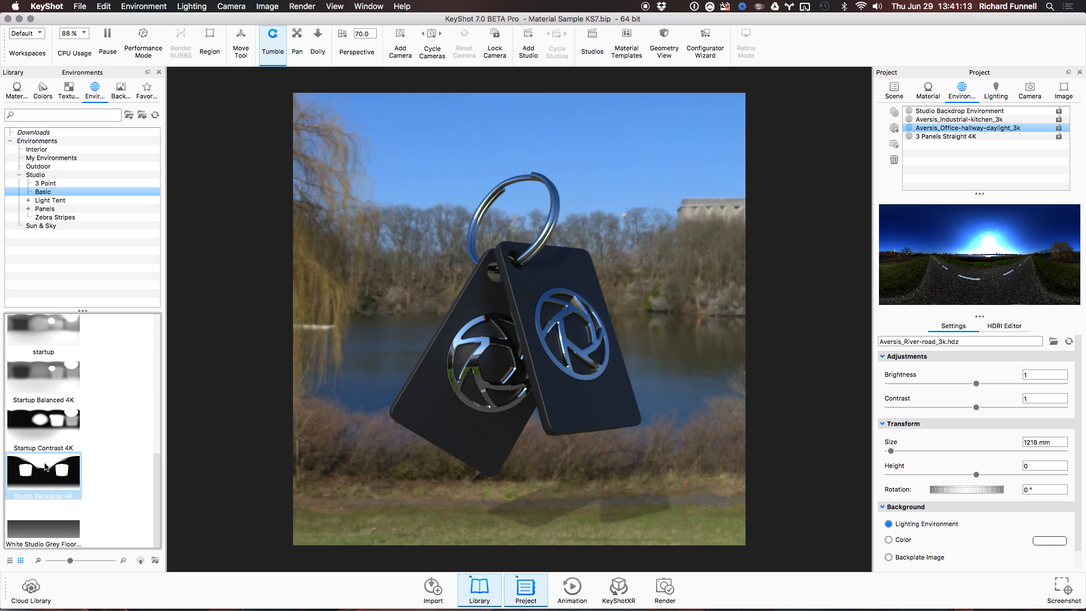
{"action": "left_click_drag", "start_coordinate": [46, 466], "coordinate": [327, 327]}
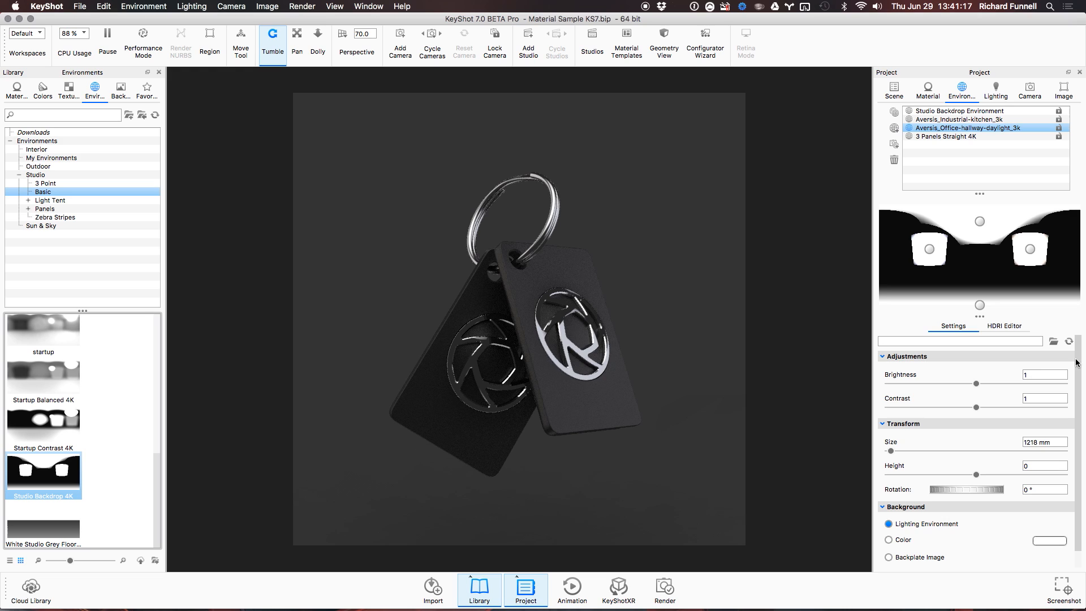
Review the active environment's transform, background and ground settings, and show its pins in the HDRI Editor.
{"action": "scroll", "coordinate": [1079, 352], "scroll_direction": "down", "scroll_amount": 1}
{"action": "left_click_drag", "start_coordinate": [979, 313], "coordinate": [981, 294]}
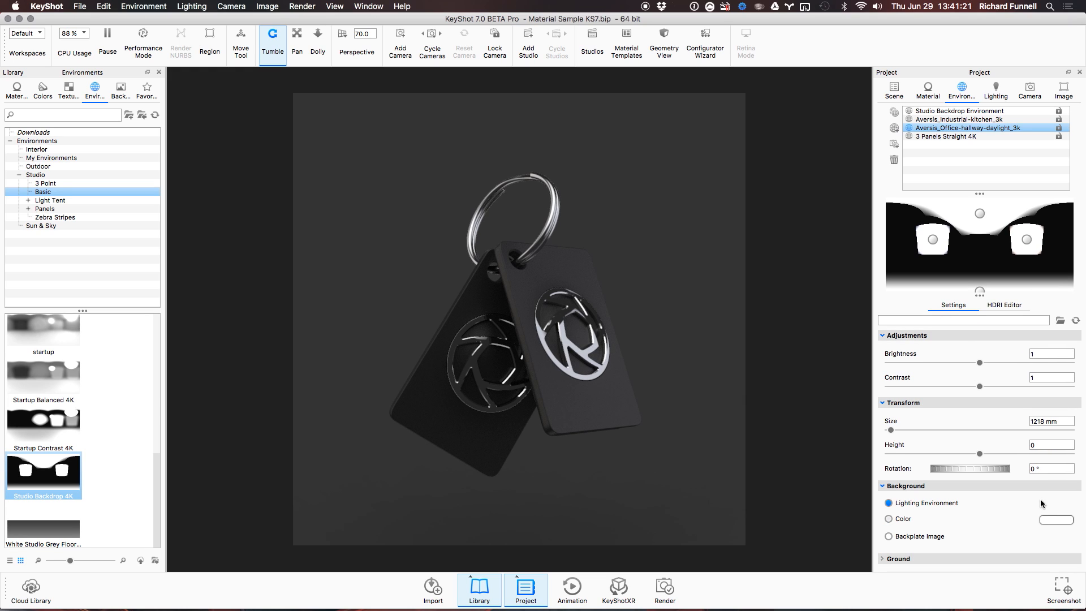
{"action": "left_click", "coordinate": [900, 559]}
{"action": "scroll", "coordinate": [961, 547], "scroll_direction": "down", "scroll_amount": 3}
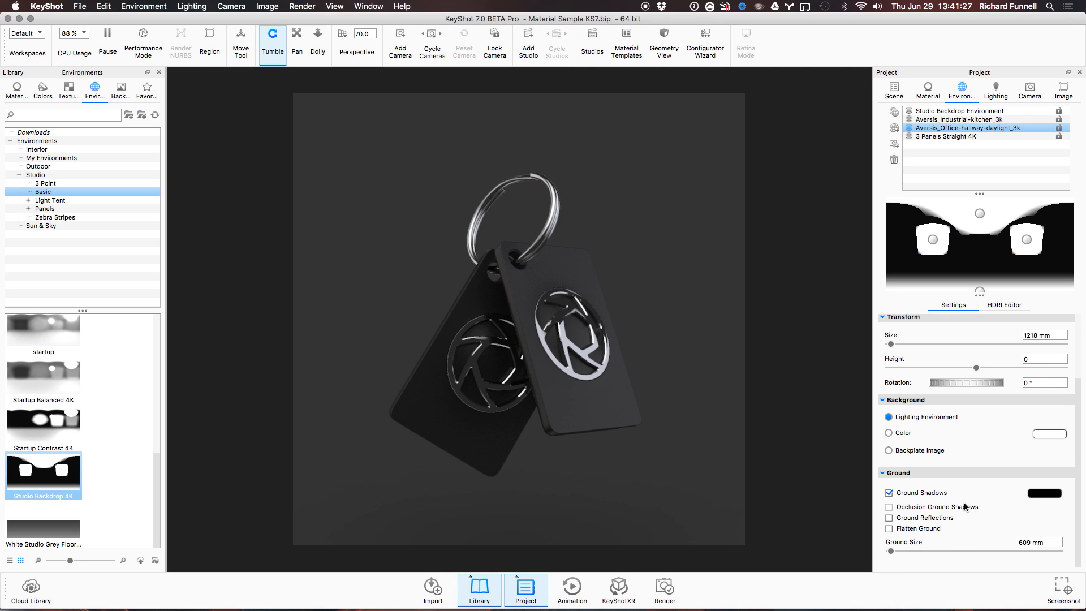
{"action": "left_click", "coordinate": [896, 473]}
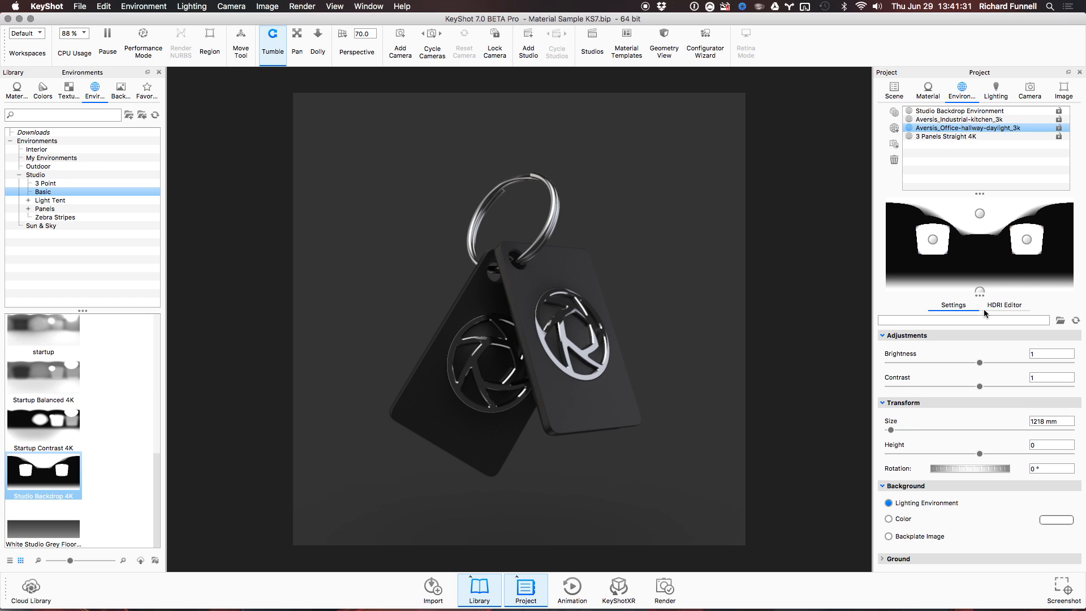
{"action": "left_click", "coordinate": [1000, 306]}
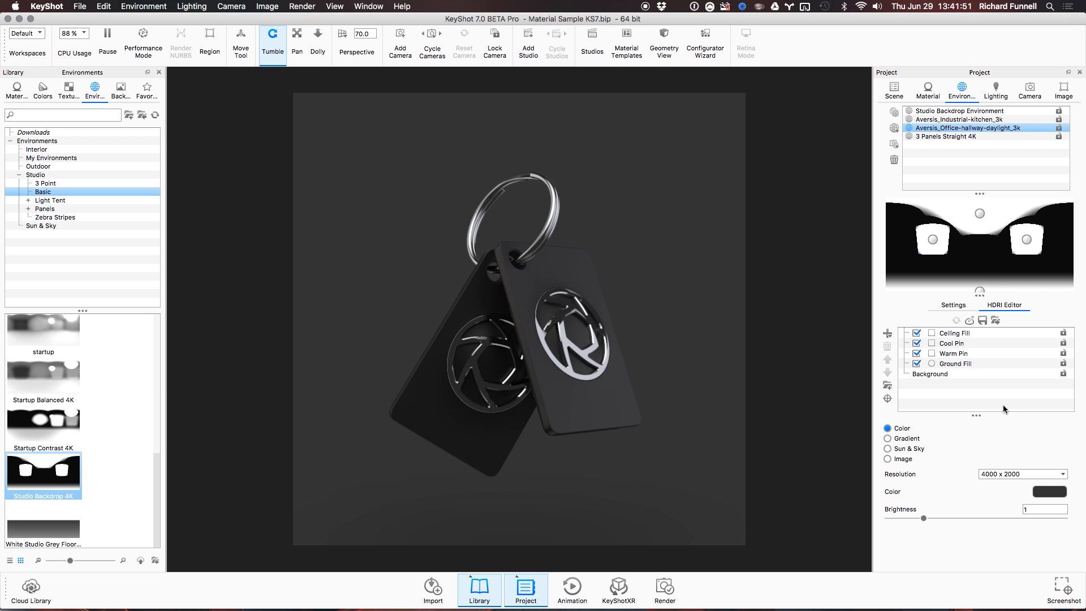
{"action": "left_click", "coordinate": [36, 175]}
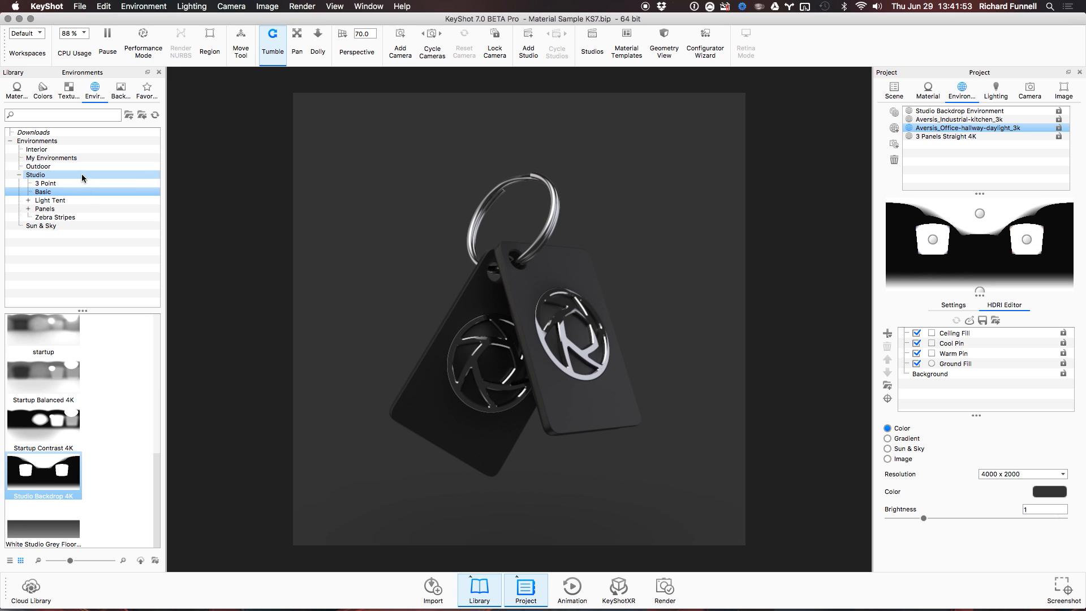
Add the studio environment Overhead Panel 4K to the scene's environment list and review its Ceiling Pin's settings.
{"action": "left_click_drag", "start_coordinate": [158, 384], "coordinate": [160, 491]}
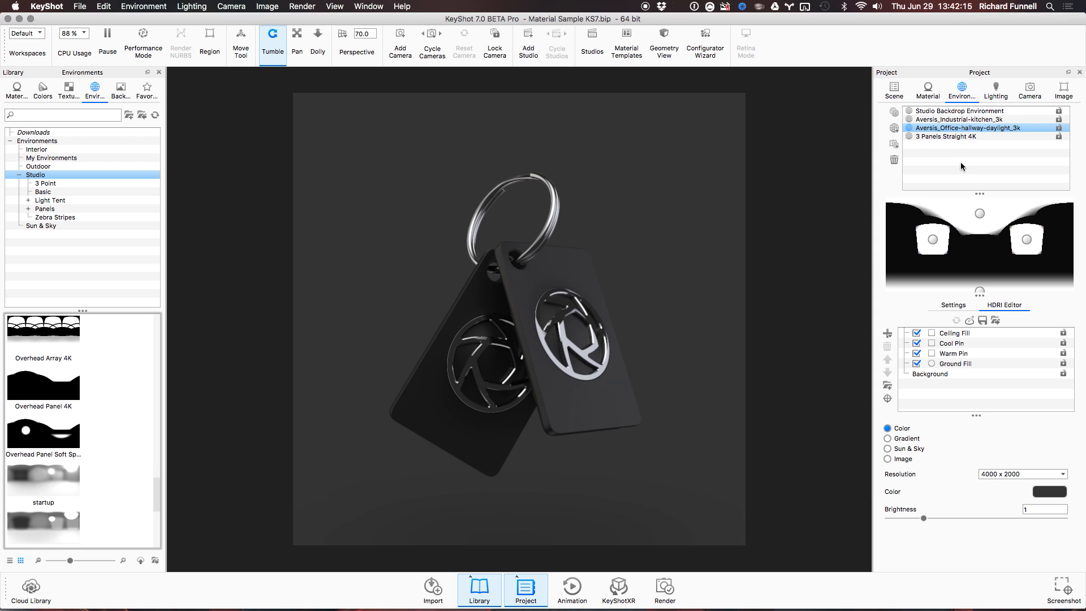
{"action": "left_click_drag", "start_coordinate": [61, 382], "coordinate": [992, 181]}
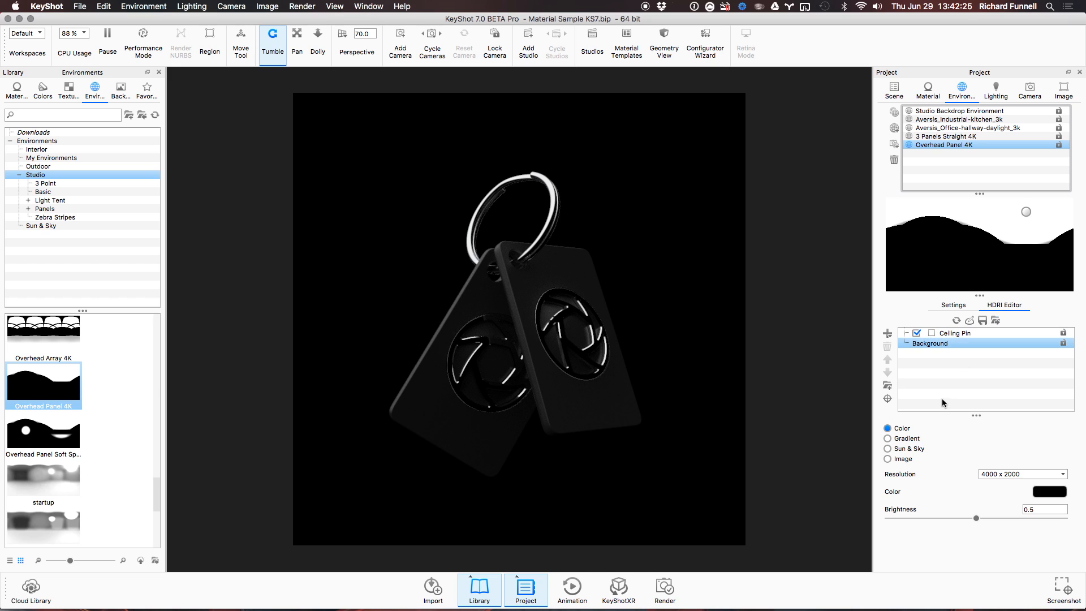
{"action": "left_click", "coordinate": [952, 333]}
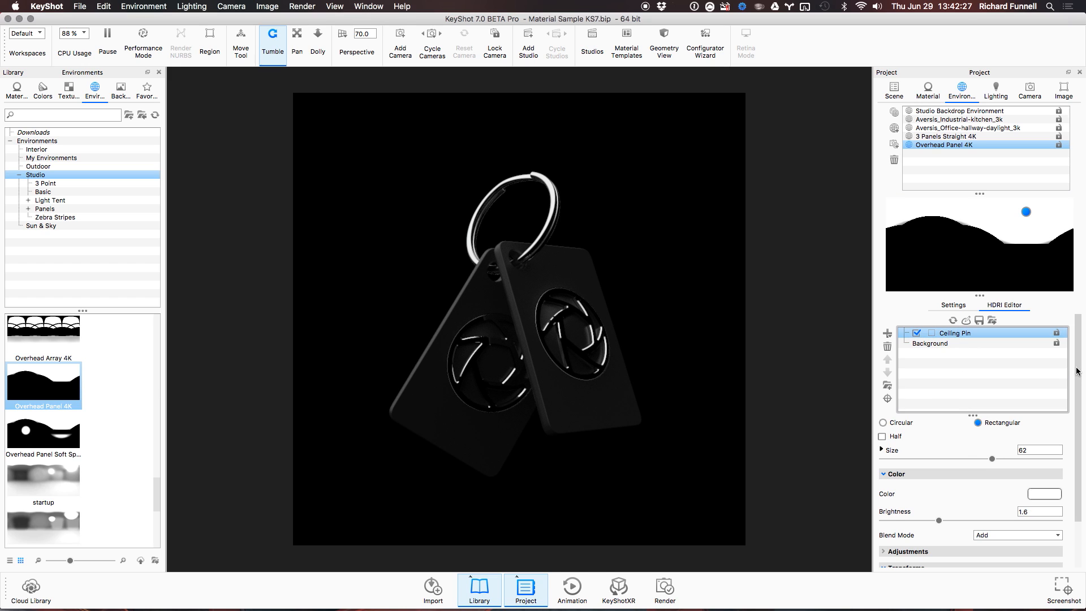
{"action": "scroll", "coordinate": [1069, 458], "scroll_direction": "down", "scroll_amount": 2}
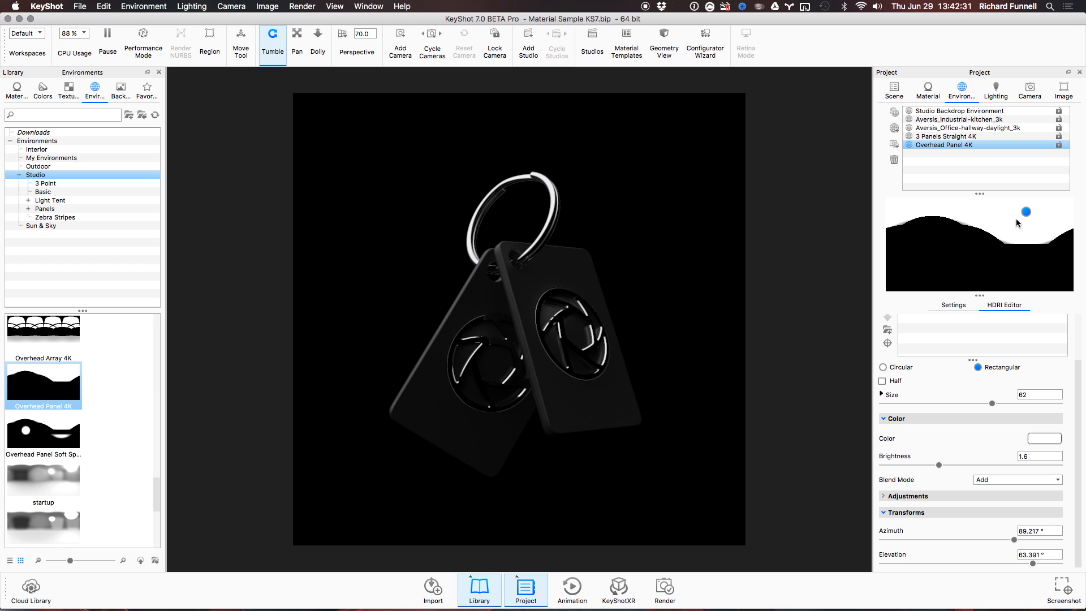
{"action": "left_click", "coordinate": [900, 512]}
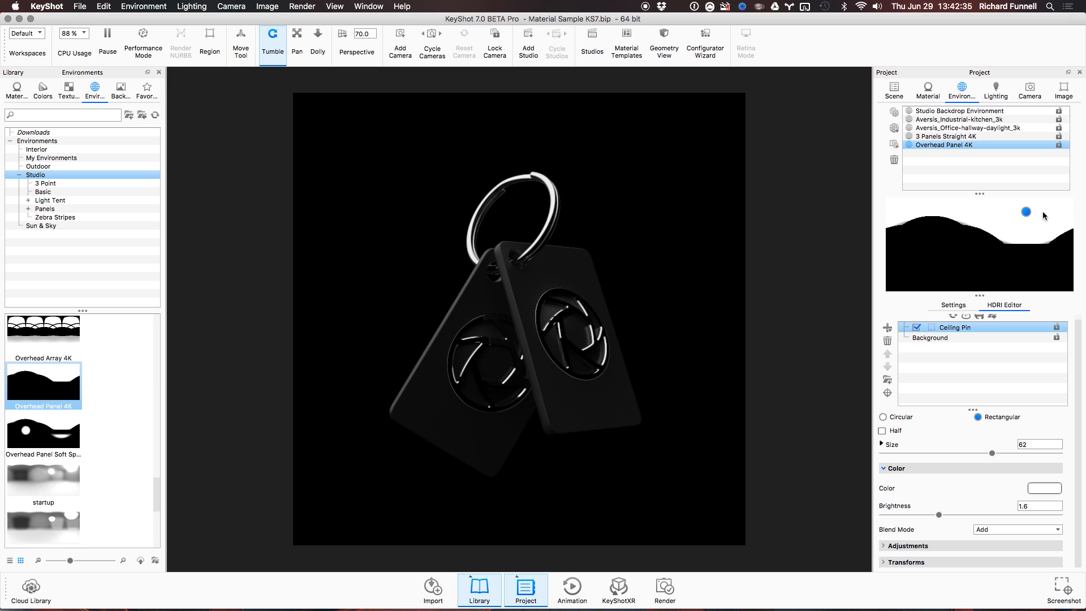
Set the Ceiling Pin's brightness to 3.07 and its color to pink with hue 0°, saturation 43% and value 85%.
{"action": "left_click_drag", "start_coordinate": [939, 515], "coordinate": [991, 514]}
{"action": "left_click", "coordinate": [1044, 488]}
{"action": "left_click", "coordinate": [985, 241]}
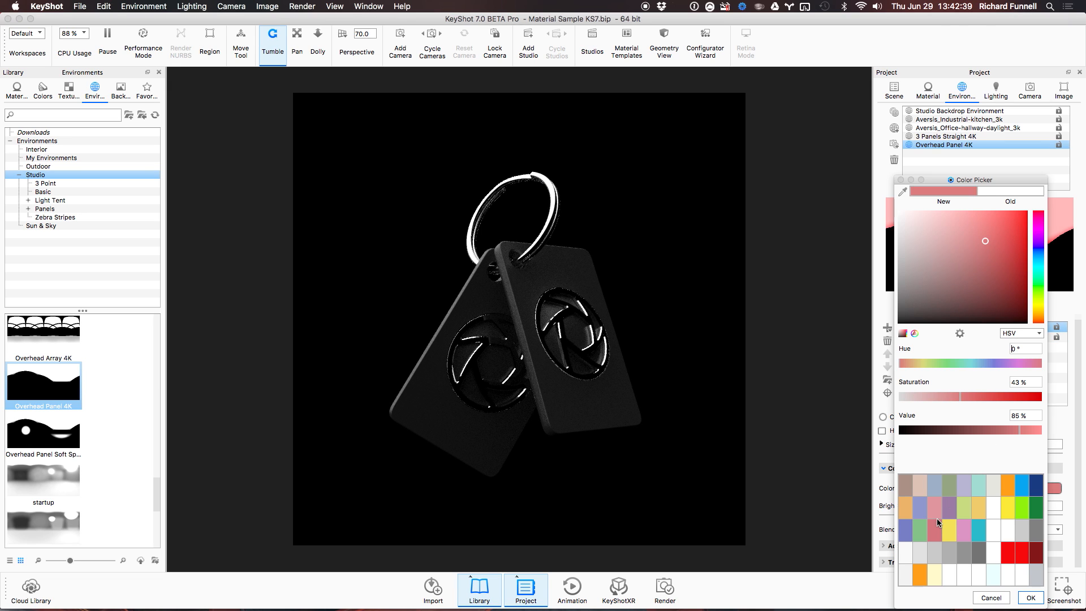
{"action": "left_click", "coordinate": [1026, 599]}
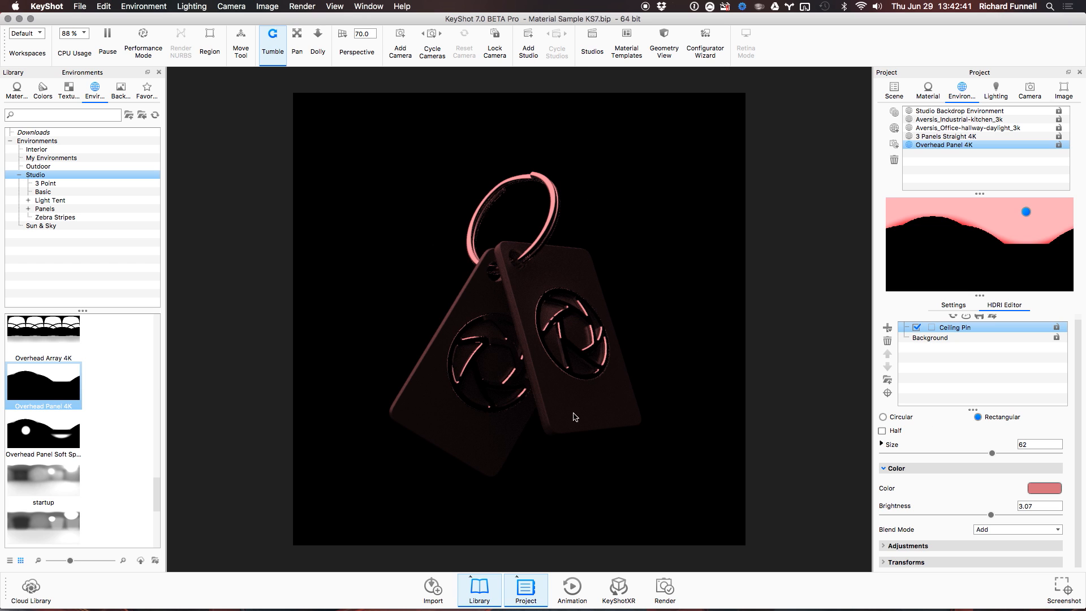
Bring the pink overhead panel into view behind the tags and generate the environment's full-resolution HDRI.
{"action": "left_click_drag", "start_coordinate": [687, 369], "coordinate": [631, 372]}
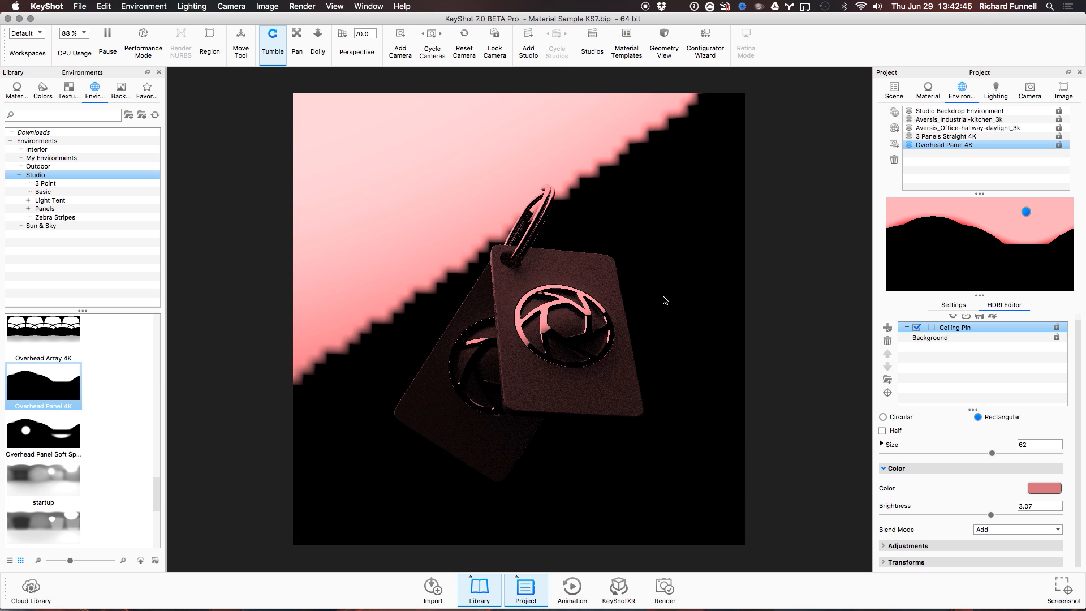
{"action": "scroll", "coordinate": [1029, 372], "scroll_direction": "up", "scroll_amount": 1}
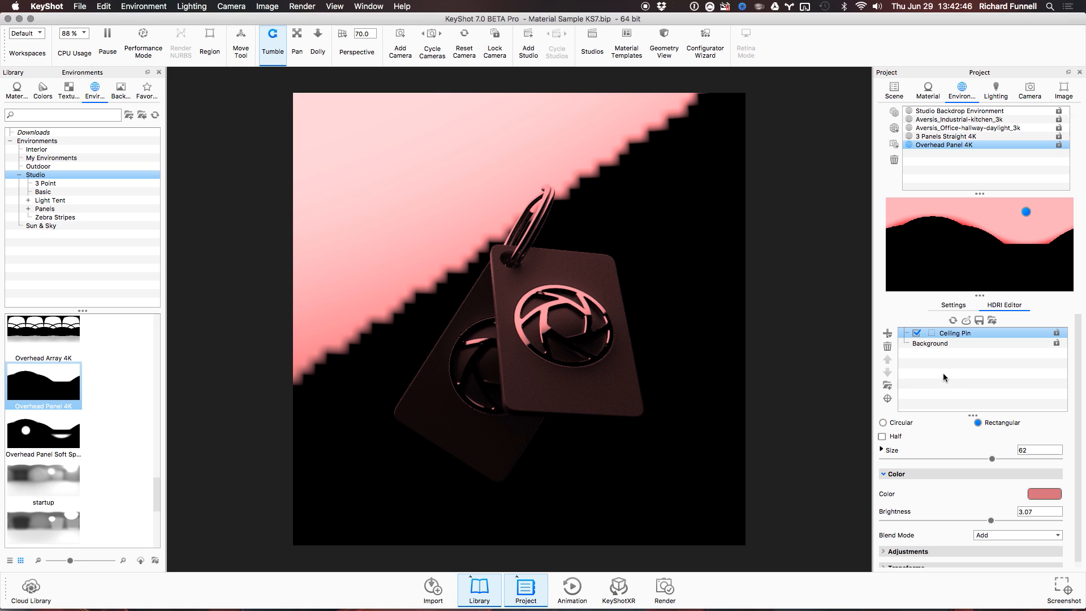
{"action": "left_click", "coordinate": [953, 320]}
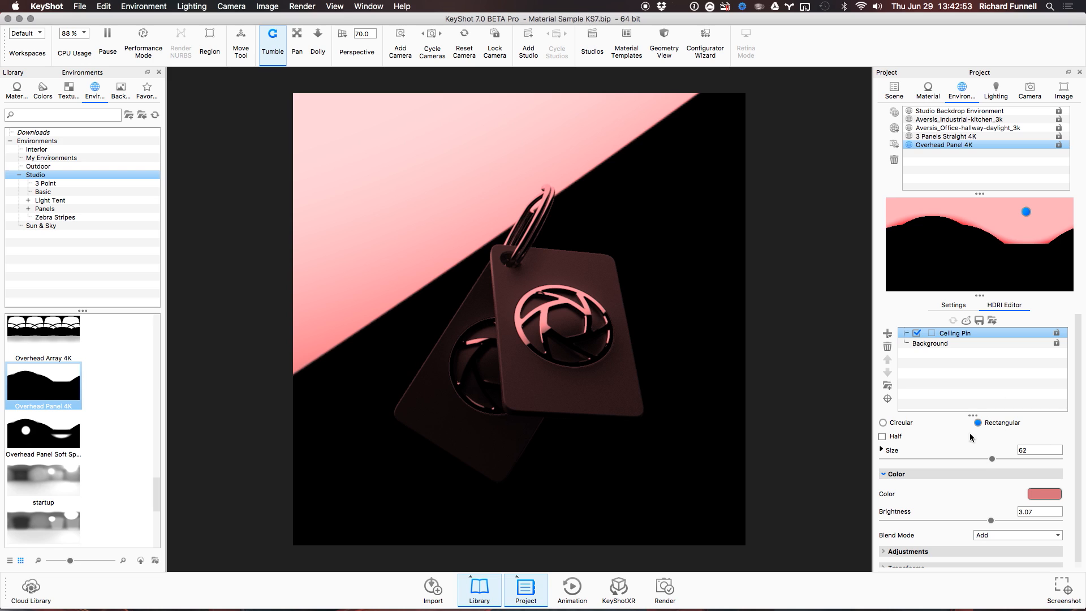
Set the Overhead Panel 4K environment's background resolution to 8000 x 4000, regenerate the HDRI and inspect the lit tags.
{"action": "left_click", "coordinate": [943, 343]}
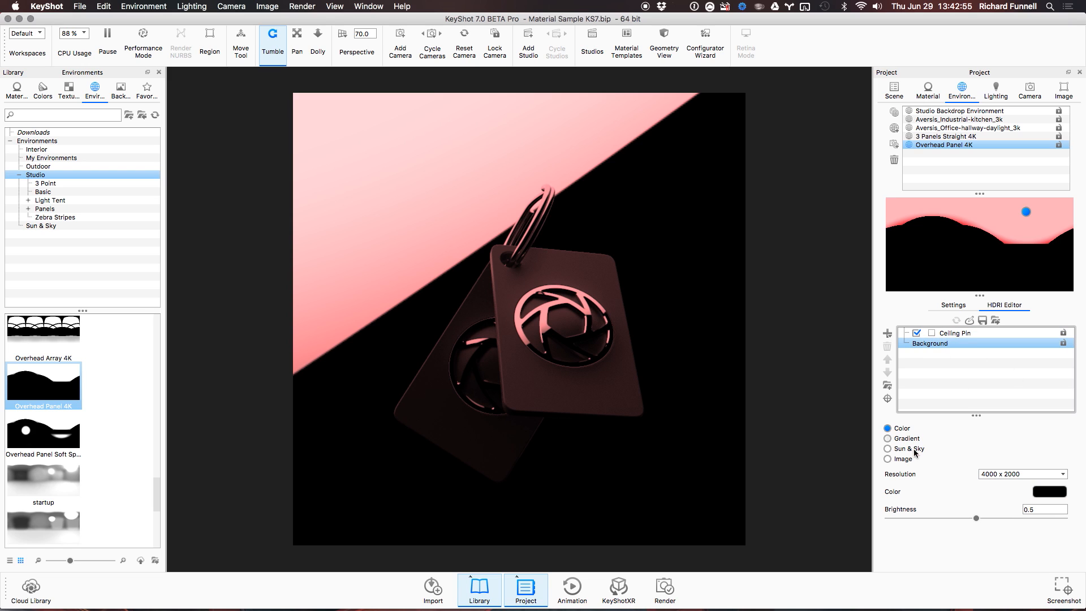
{"action": "left_click", "coordinate": [1030, 475]}
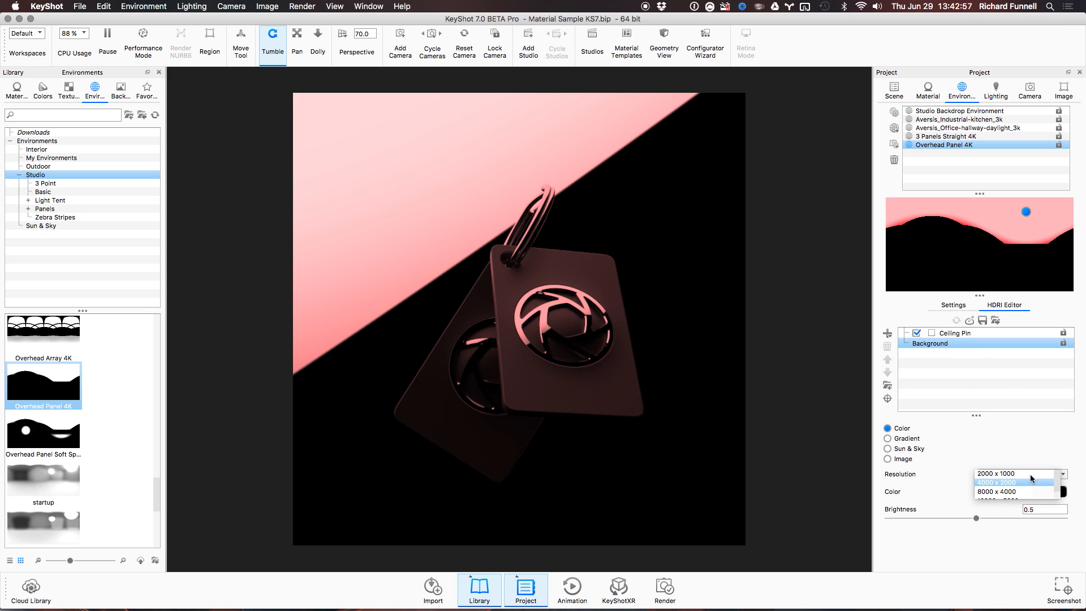
{"action": "scroll", "coordinate": [1031, 475], "scroll_direction": "down", "scroll_amount": 1}
{"action": "left_click", "coordinate": [1020, 480]}
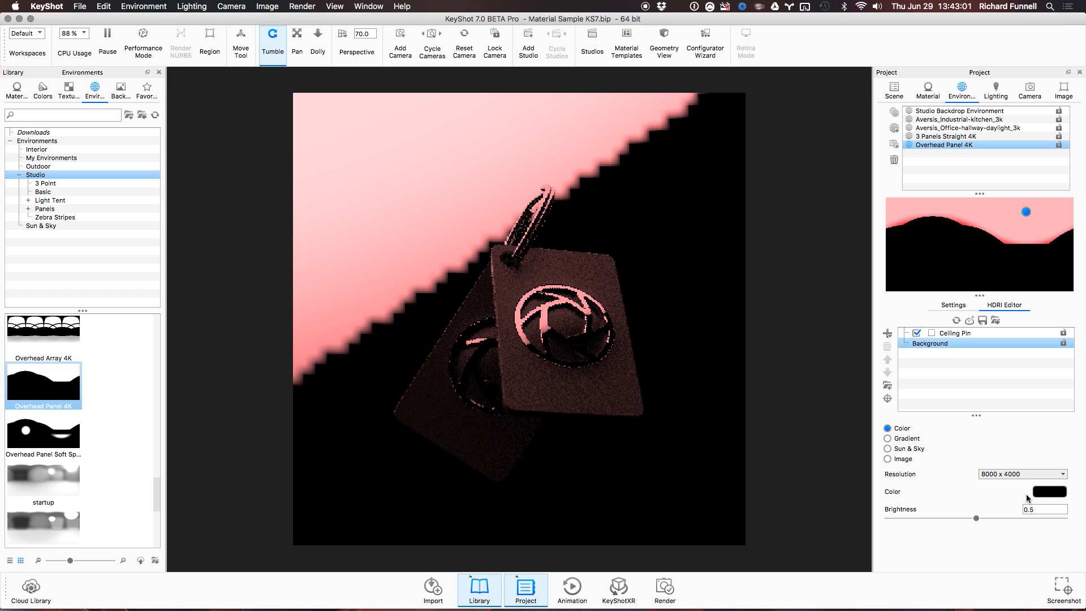
{"action": "left_click", "coordinate": [957, 319]}
{"action": "left_click_drag", "start_coordinate": [530, 358], "coordinate": [545, 402]}
{"action": "left_click_drag", "start_coordinate": [479, 329], "coordinate": [666, 315]}
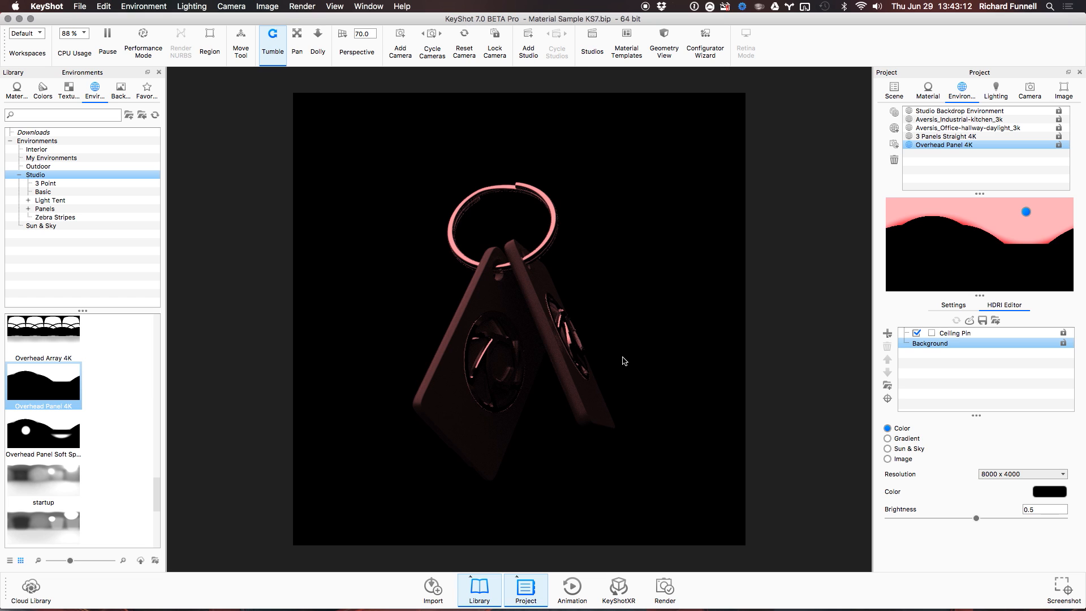
Activate the 3 Panels Straight 4K environment and replace its lighting with Studio Backdrop 4K from the basic studio environments.
{"action": "left_click", "coordinate": [1031, 137]}
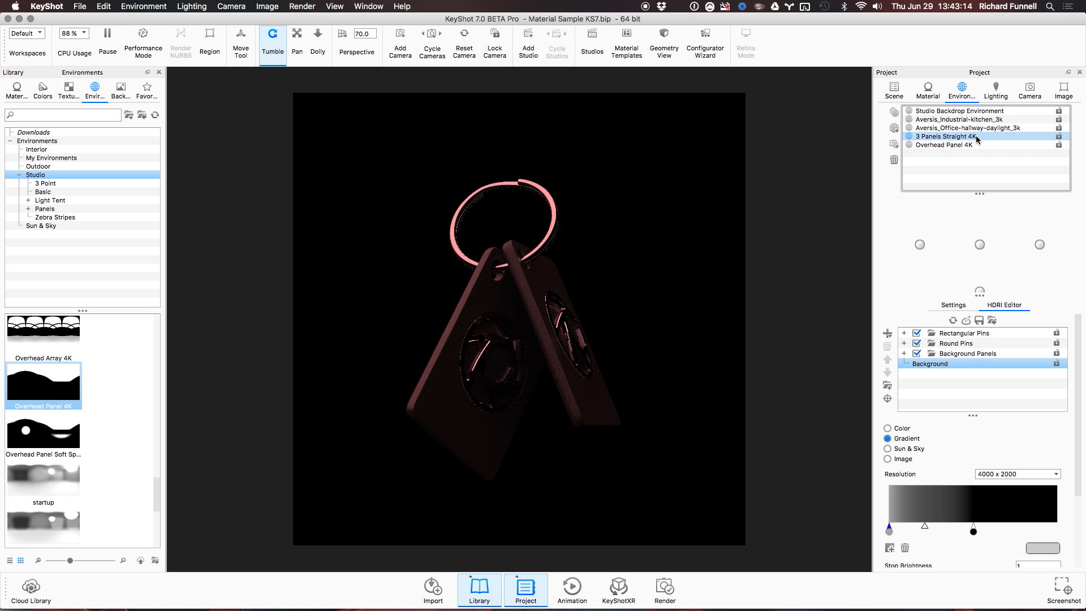
{"action": "left_click_drag", "start_coordinate": [600, 368], "coordinate": [662, 177]}
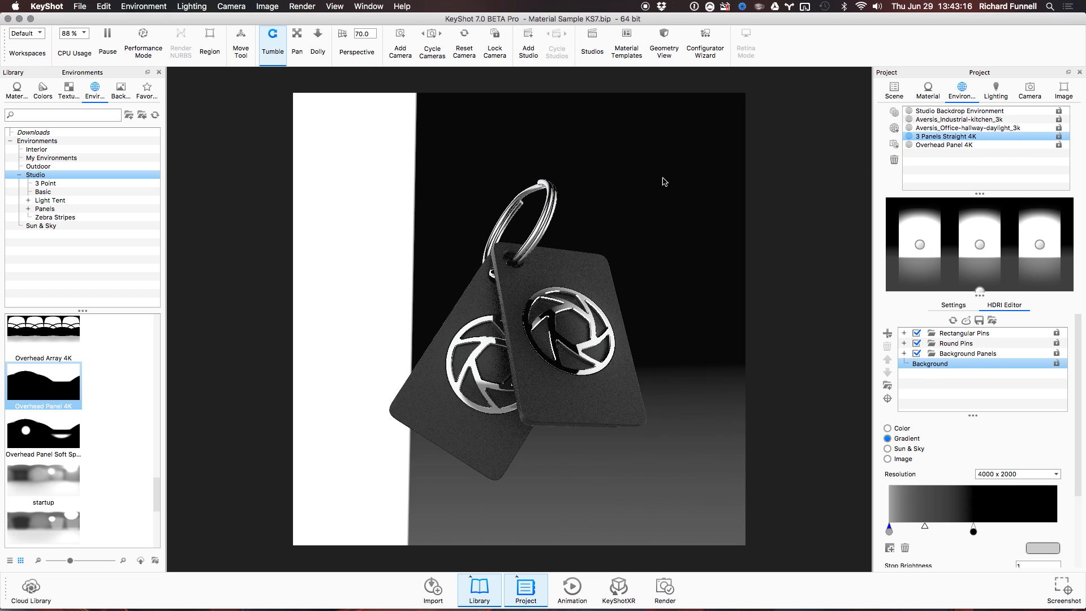
{"action": "left_click", "coordinate": [45, 191]}
{"action": "left_click_drag", "start_coordinate": [41, 470], "coordinate": [519, 196]}
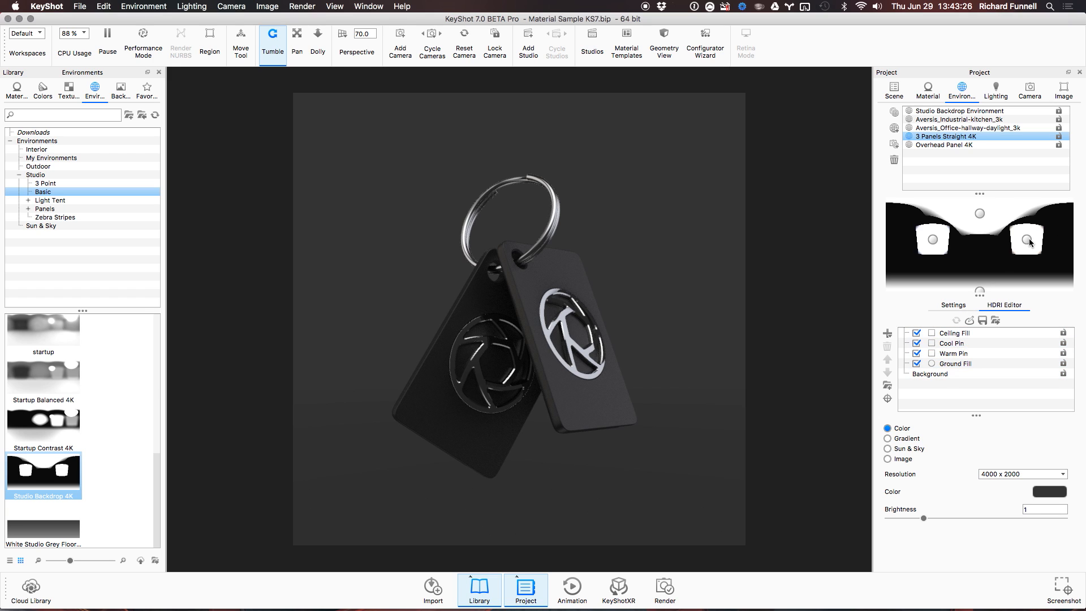
Set the Warm Pin's color to orange with hue 31°, saturation 49% and value 98%.
{"action": "left_click", "coordinate": [1030, 353]}
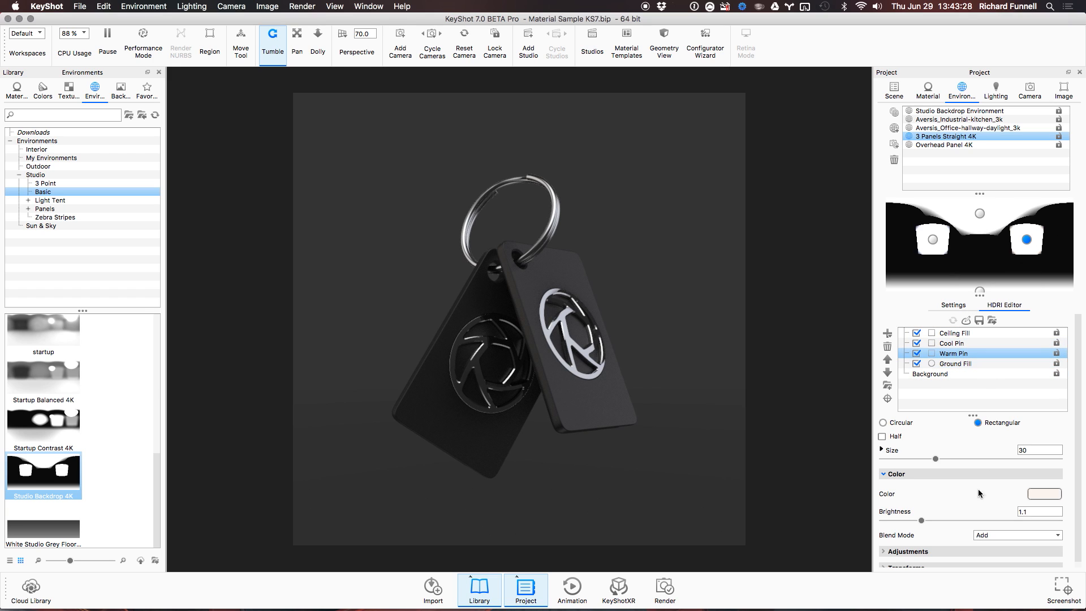
{"action": "left_click", "coordinate": [1044, 493]}
{"action": "left_click", "coordinate": [994, 215]}
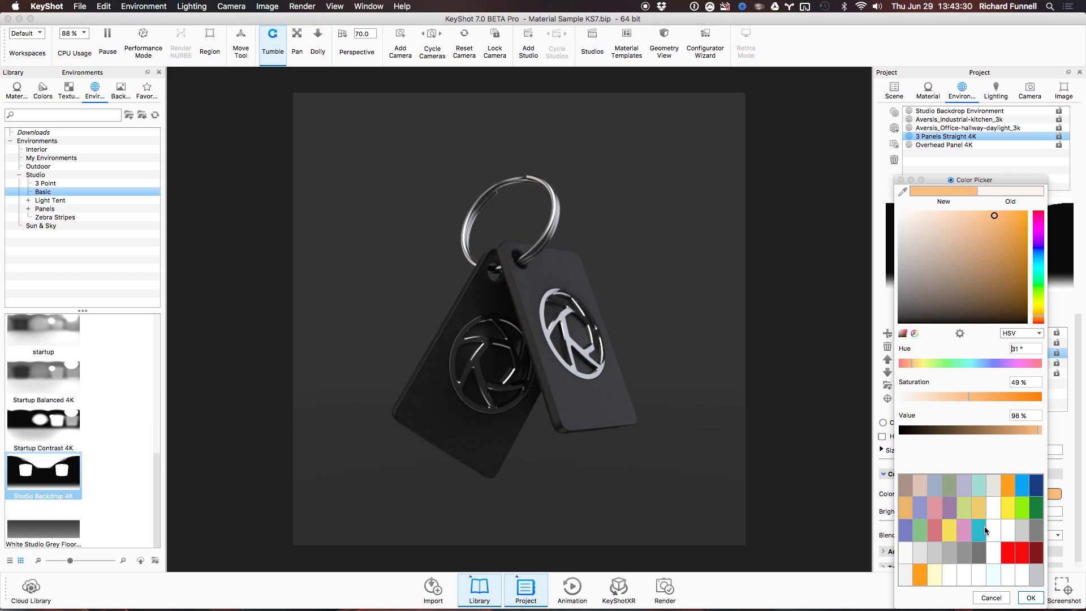
{"action": "left_click", "coordinate": [1029, 598]}
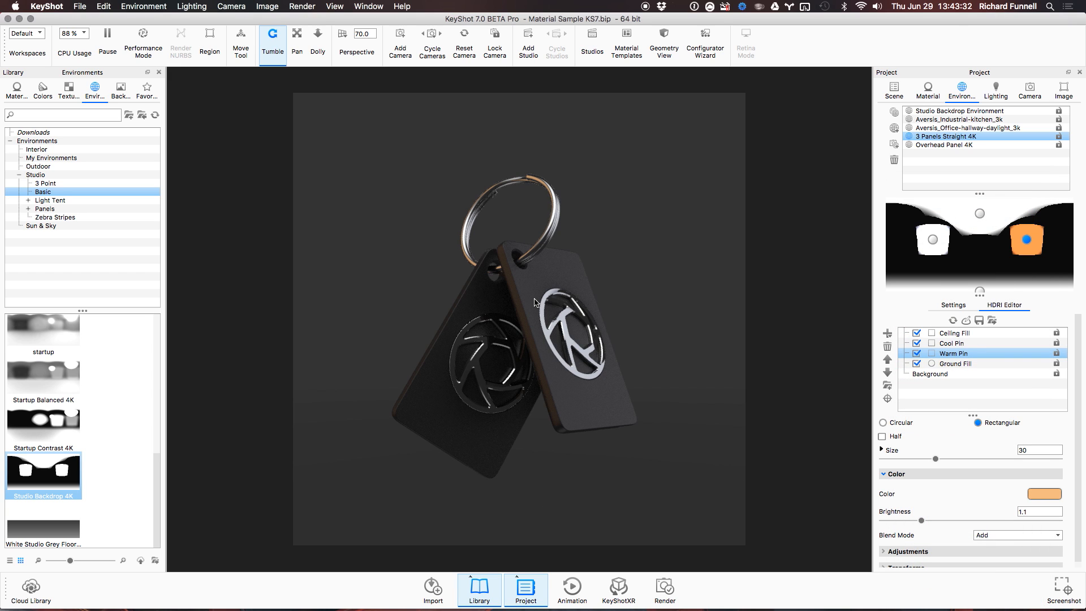
{"action": "left_click", "coordinate": [930, 374]}
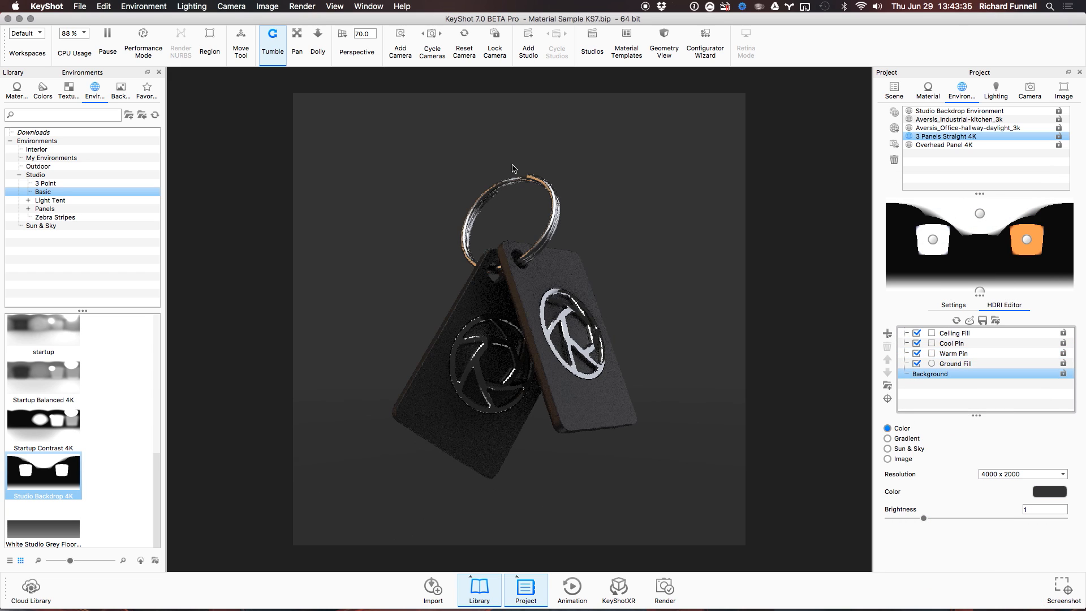
Set the Cool Pin's color to a saturated blue and compare the lighting with that pin off and on.
{"action": "left_click", "coordinate": [933, 239]}
{"action": "left_click", "coordinate": [1045, 494]}
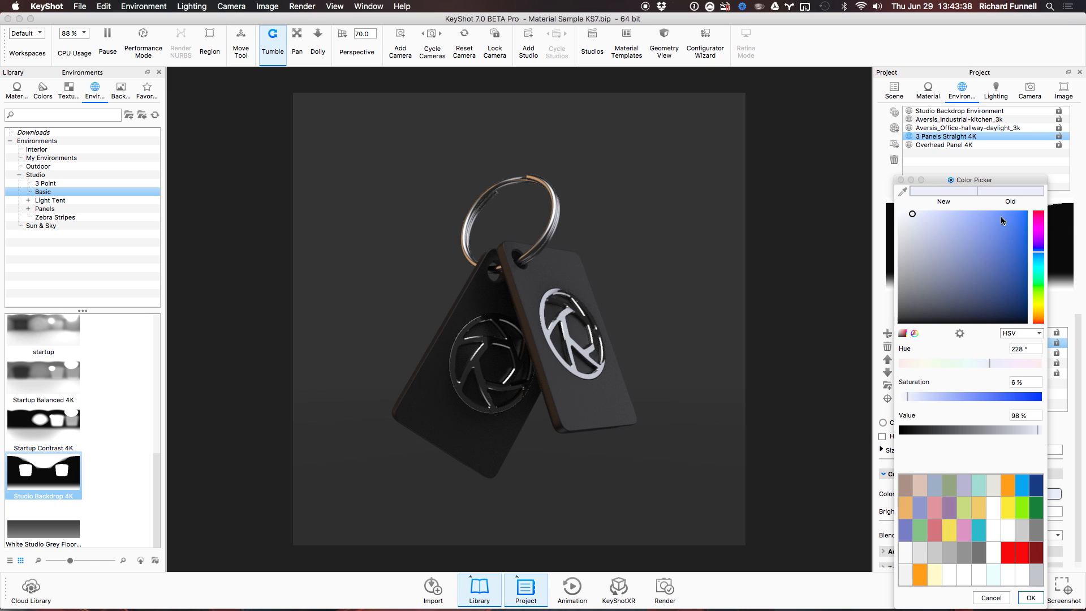
{"action": "left_click", "coordinate": [1001, 215]}
{"action": "left_click", "coordinate": [1031, 598]}
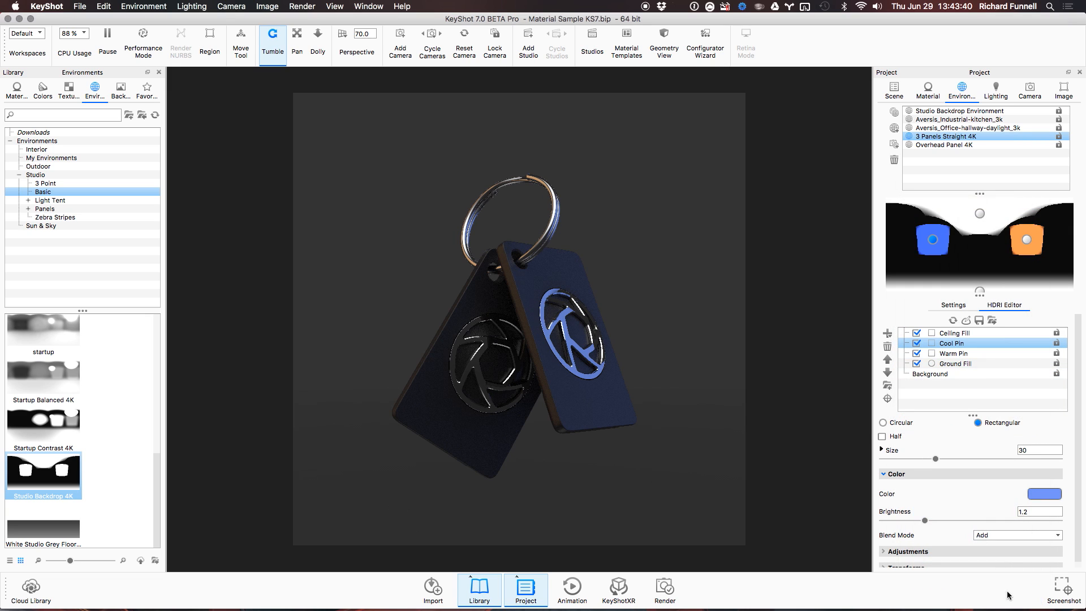
{"action": "left_click", "coordinate": [917, 343]}
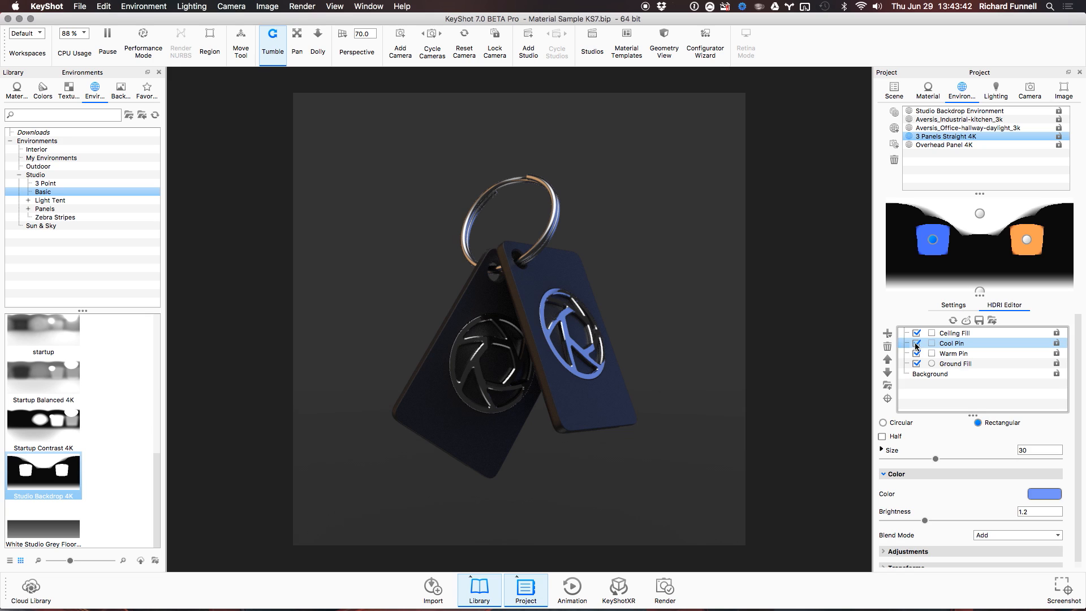
{"action": "left_click", "coordinate": [916, 343]}
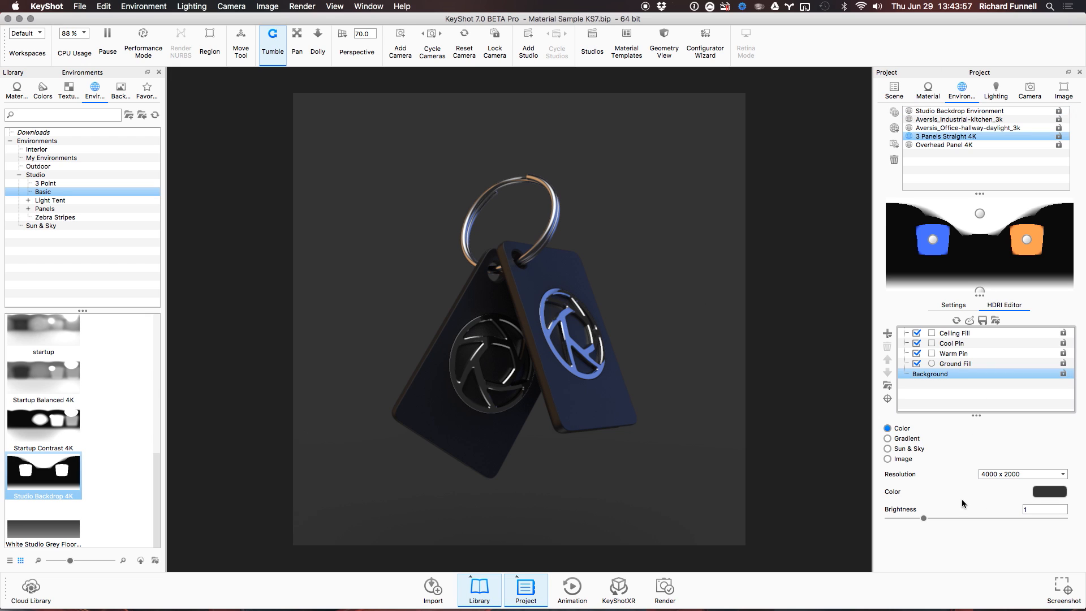
Set the environment's background to solid gray with 41% value and compare it with the Overhead Panel 4K environment.
{"action": "left_click", "coordinate": [961, 306]}
{"action": "left_click", "coordinate": [908, 519]}
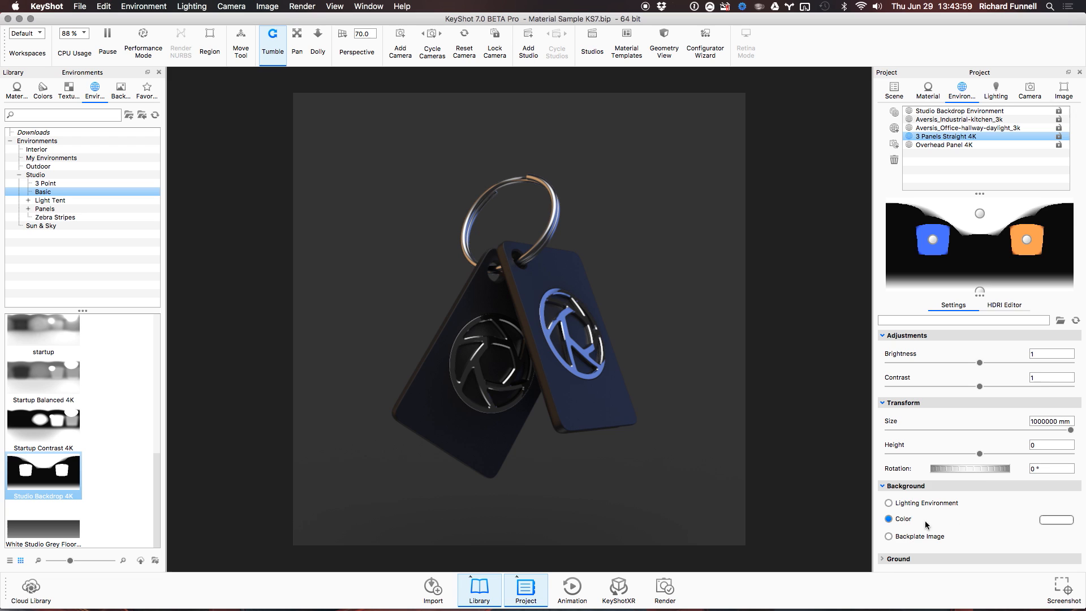
{"action": "left_click", "coordinate": [1056, 519]}
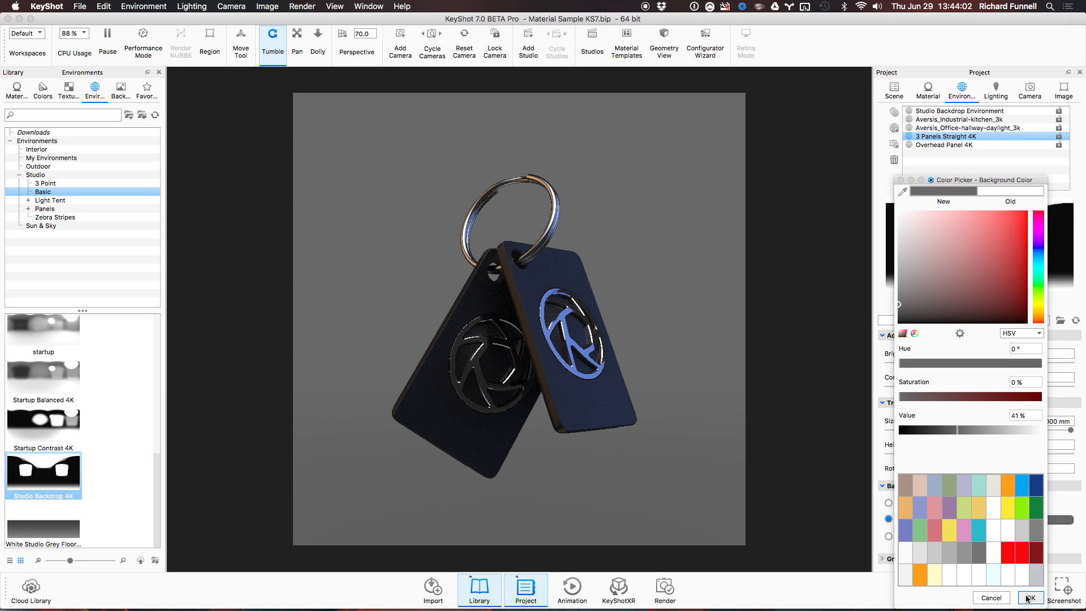
{"action": "left_click", "coordinate": [1031, 598]}
{"action": "left_click", "coordinate": [944, 145]}
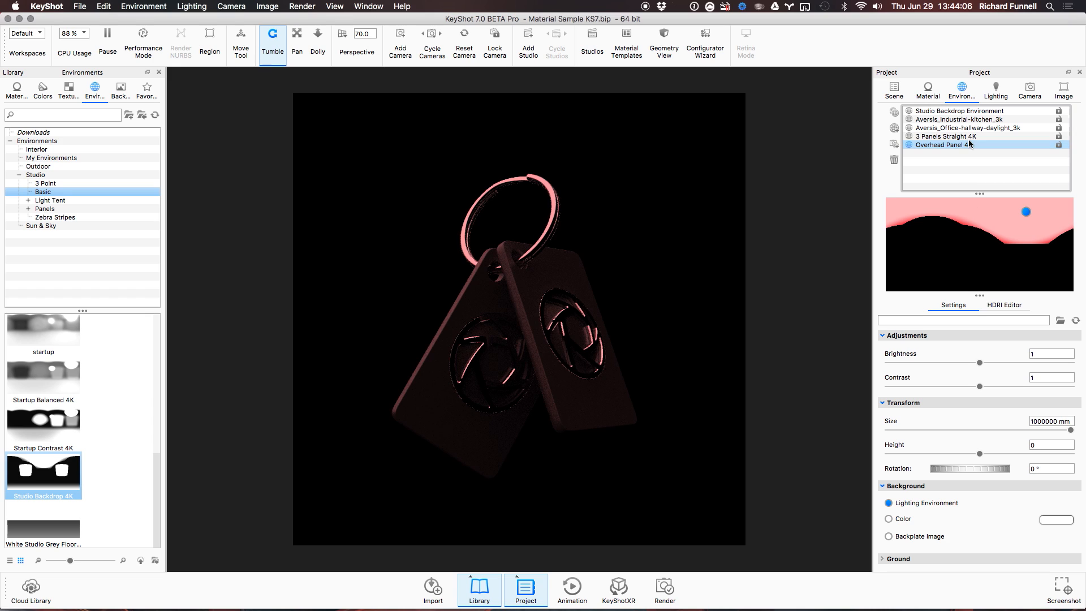
{"action": "left_click", "coordinate": [945, 136]}
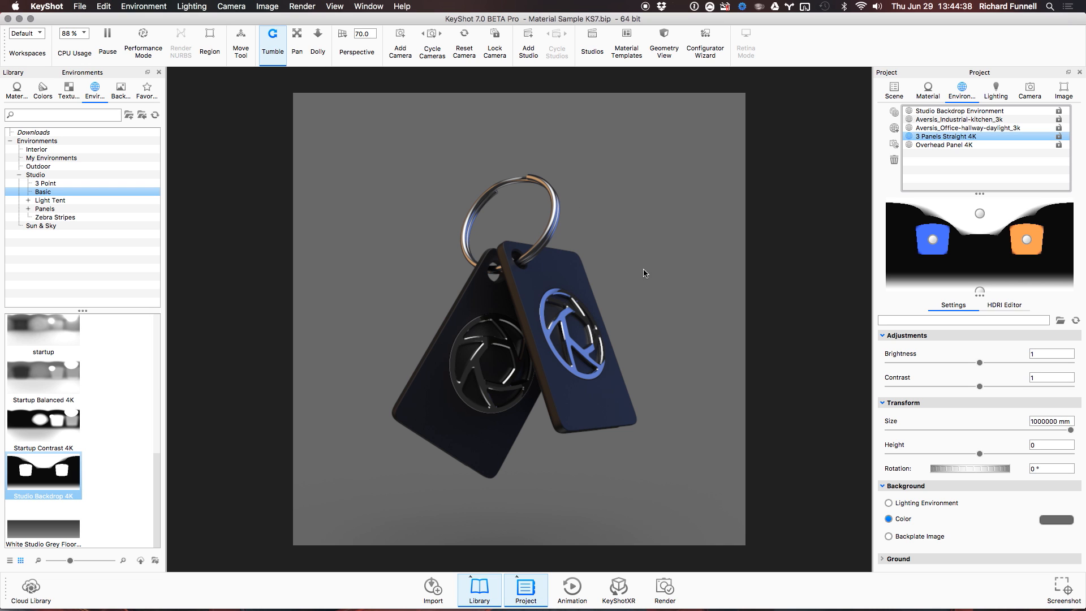
Open the scene Speaker for Mesh.bip from the desktop folder 2. Speaker in place of the key ring scene.
{"action": "key", "text": "F11"}
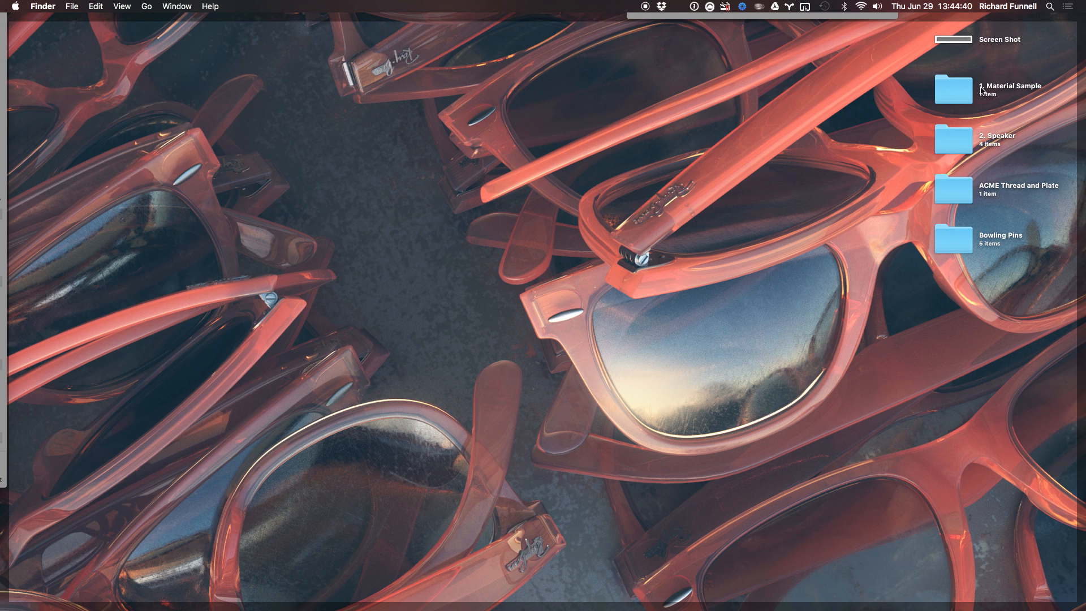
{"action": "double_click", "coordinate": [956, 141]}
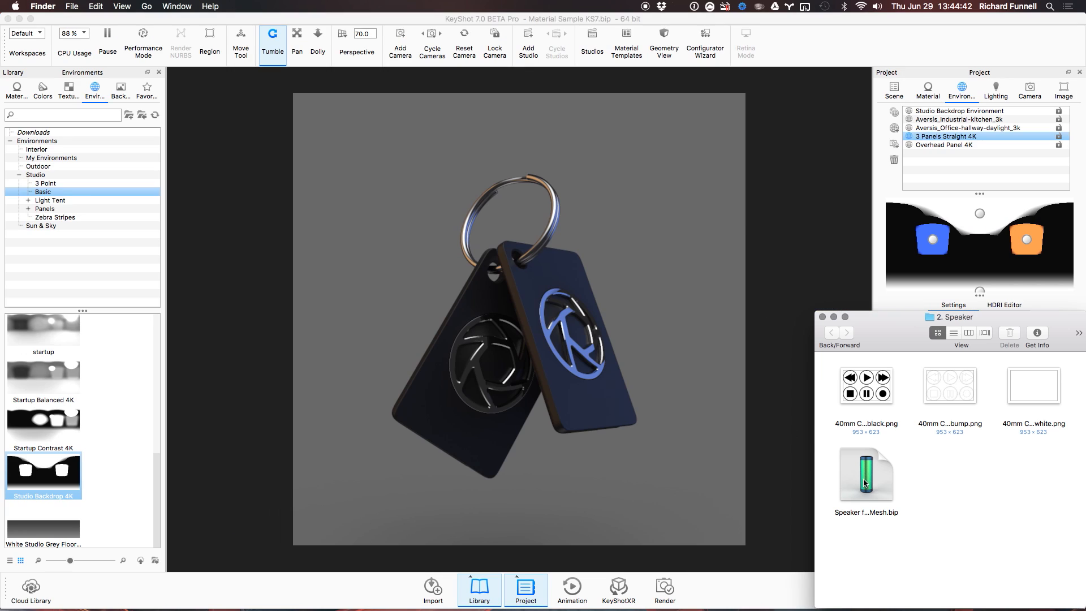
{"action": "left_click_drag", "start_coordinate": [866, 482], "coordinate": [661, 243]}
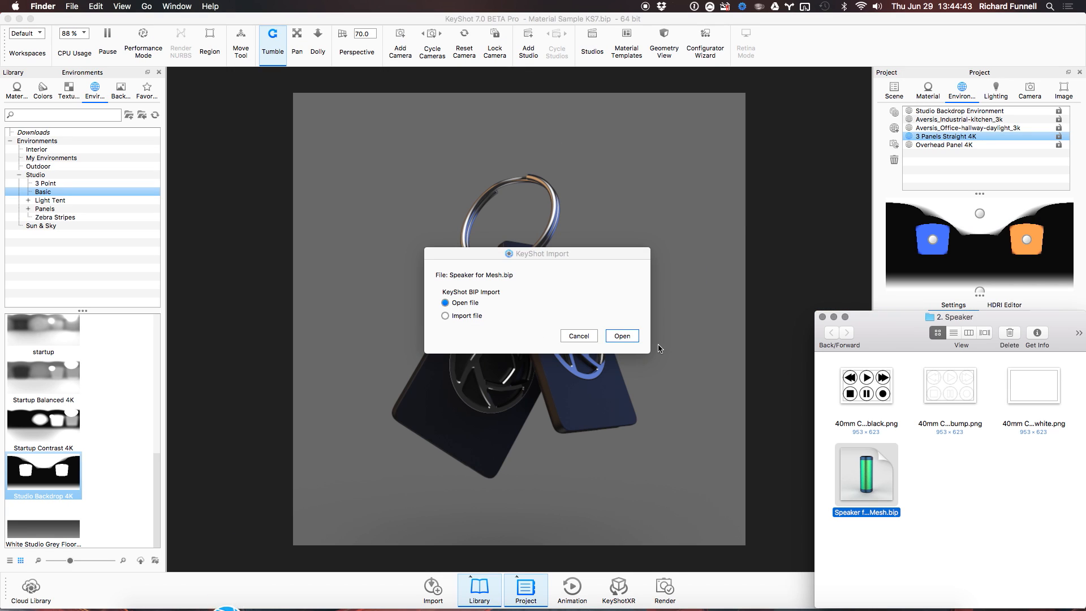
{"action": "left_click", "coordinate": [622, 334]}
{"action": "left_click", "coordinate": [497, 305]}
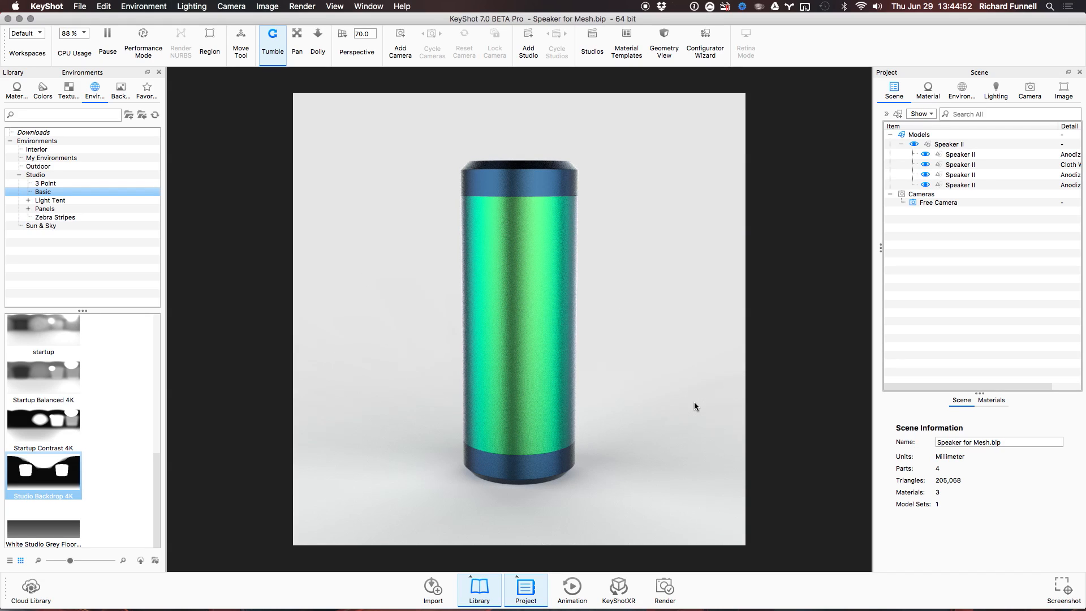
Hide the speaker's green outer shell, the third part of the Speaker II model, and inspect the black cloth core.
{"action": "left_click_drag", "start_coordinate": [590, 189], "coordinate": [609, 293]}
{"action": "left_click_drag", "start_coordinate": [701, 396], "coordinate": [663, 265]}
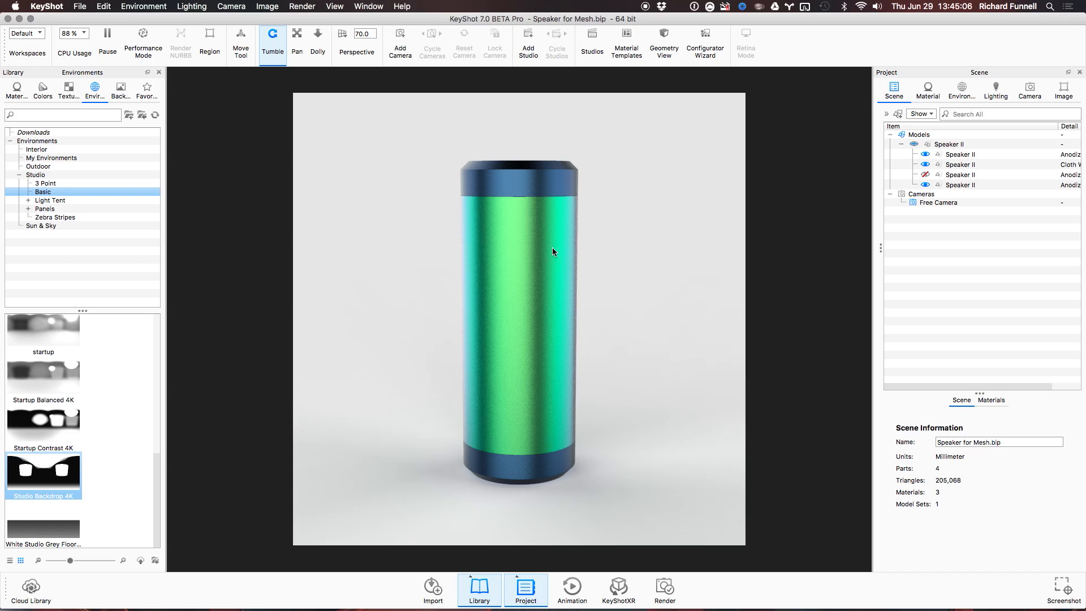
{"action": "left_click_drag", "start_coordinate": [608, 362], "coordinate": [536, 231]}
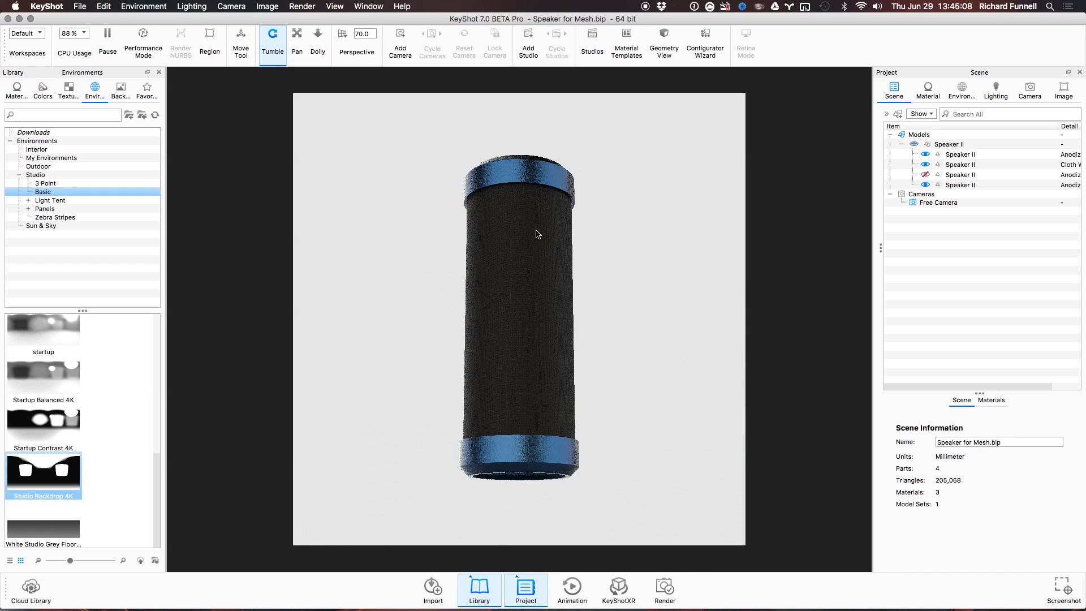
Show all parts of the speaker model again.
{"action": "scroll", "coordinate": [547, 199], "scroll_direction": "up", "scroll_amount": 3}
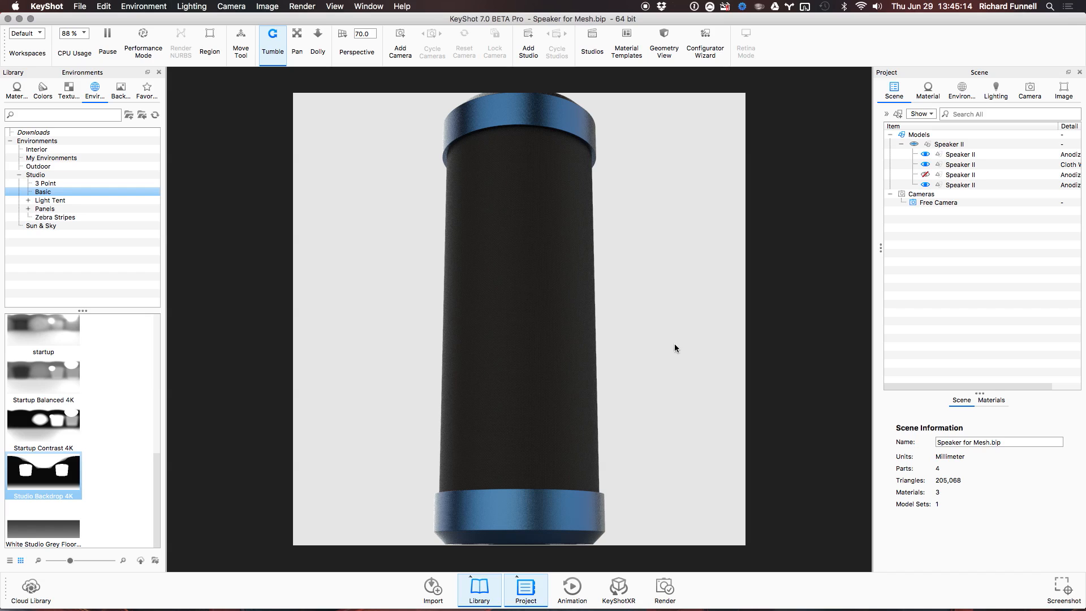
{"action": "right_click", "coordinate": [640, 189]}
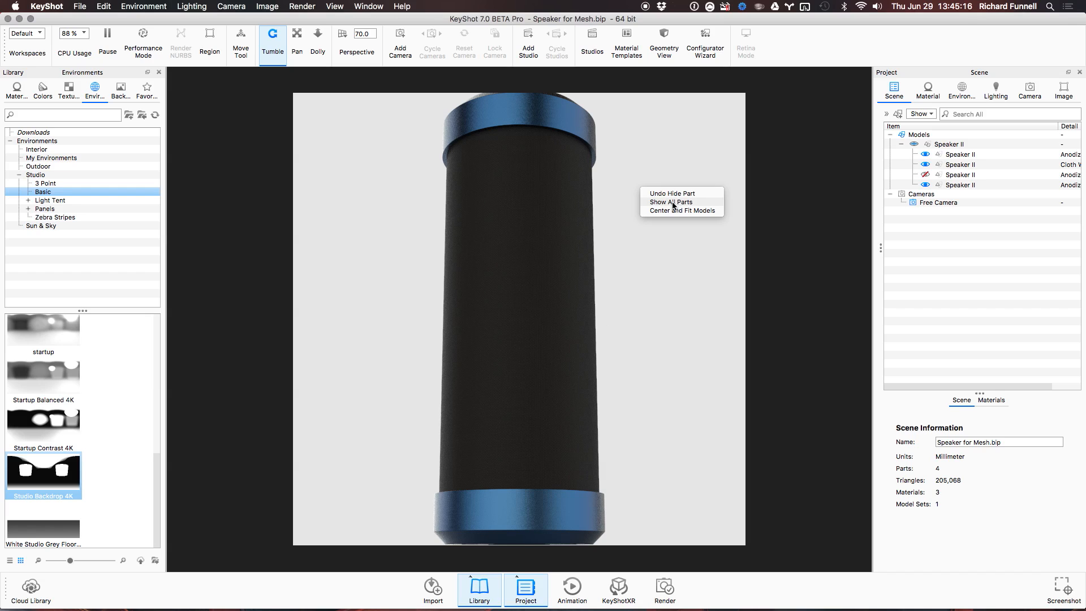
{"action": "left_click", "coordinate": [673, 202]}
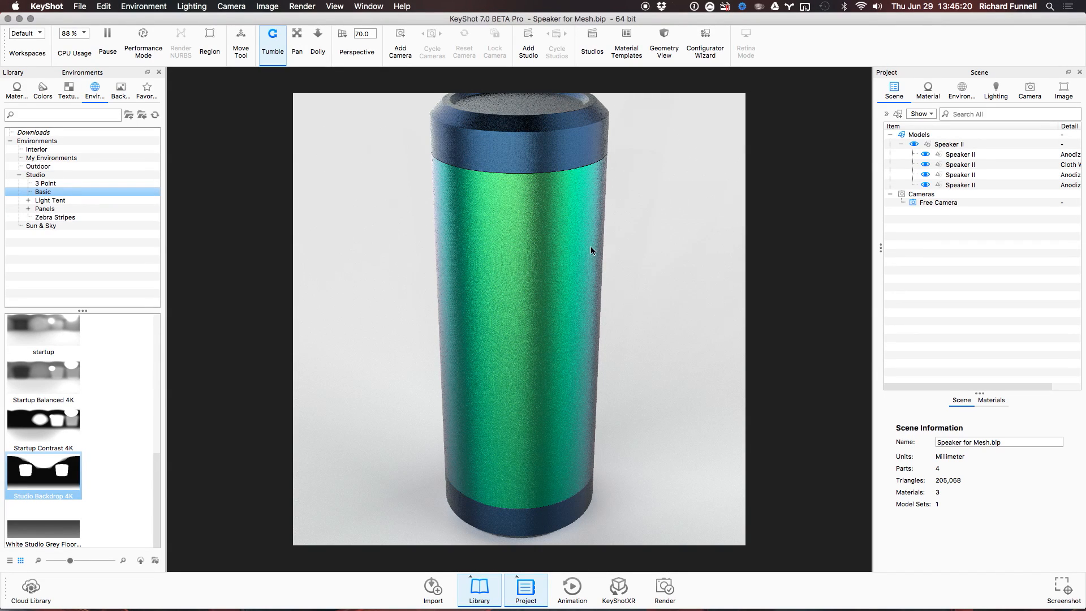
Apply a Mesh texture to the opacity of the green outer shell's Anodized Niobium Rough Green material.
{"action": "double_click", "coordinate": [547, 266]}
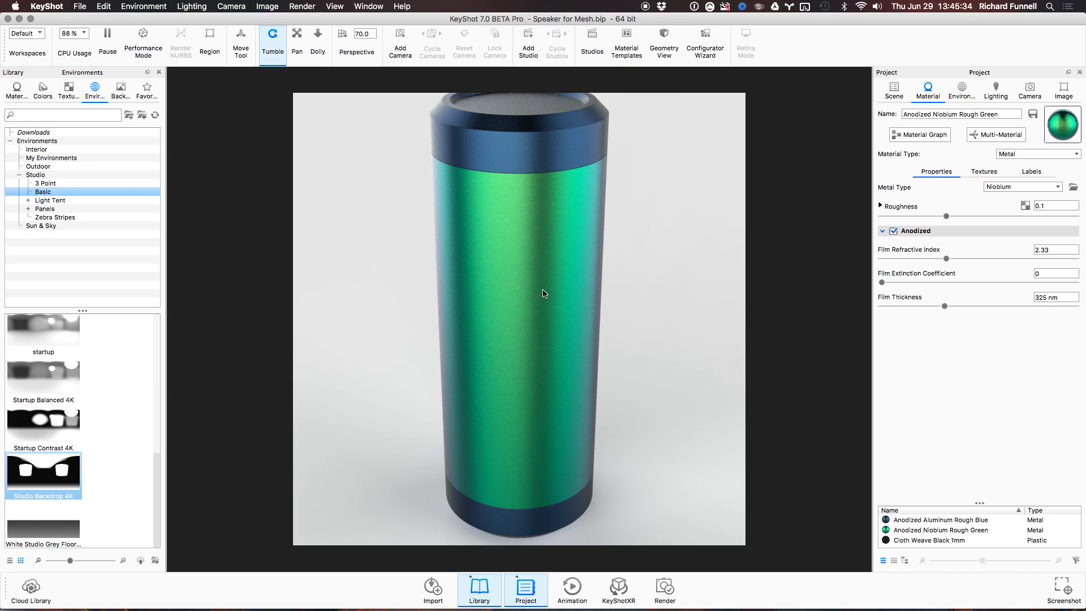
{"action": "left_click", "coordinate": [983, 172]}
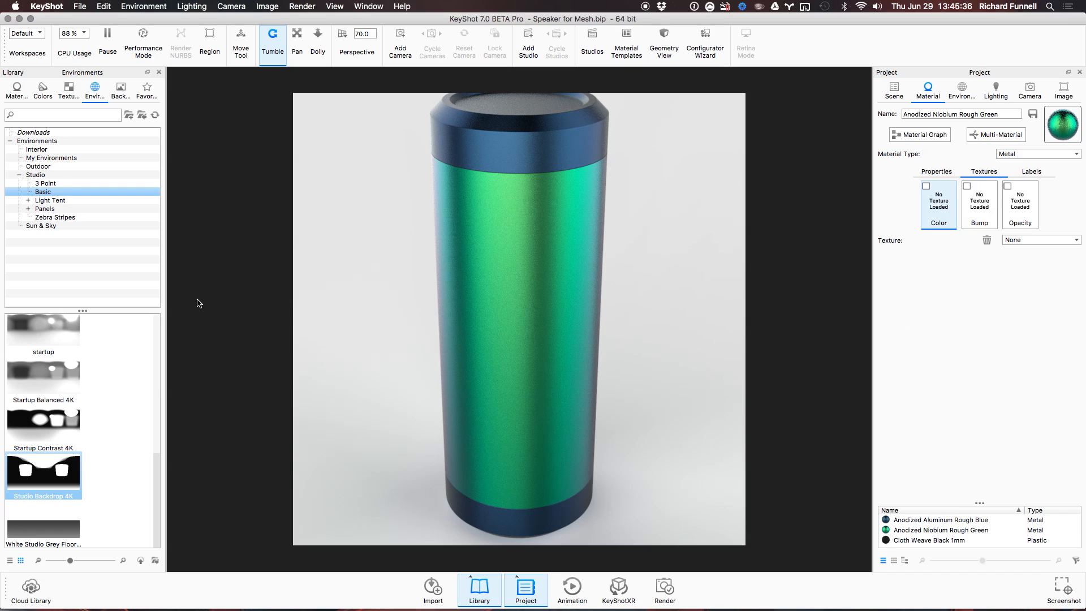
{"action": "left_click", "coordinate": [17, 91]}
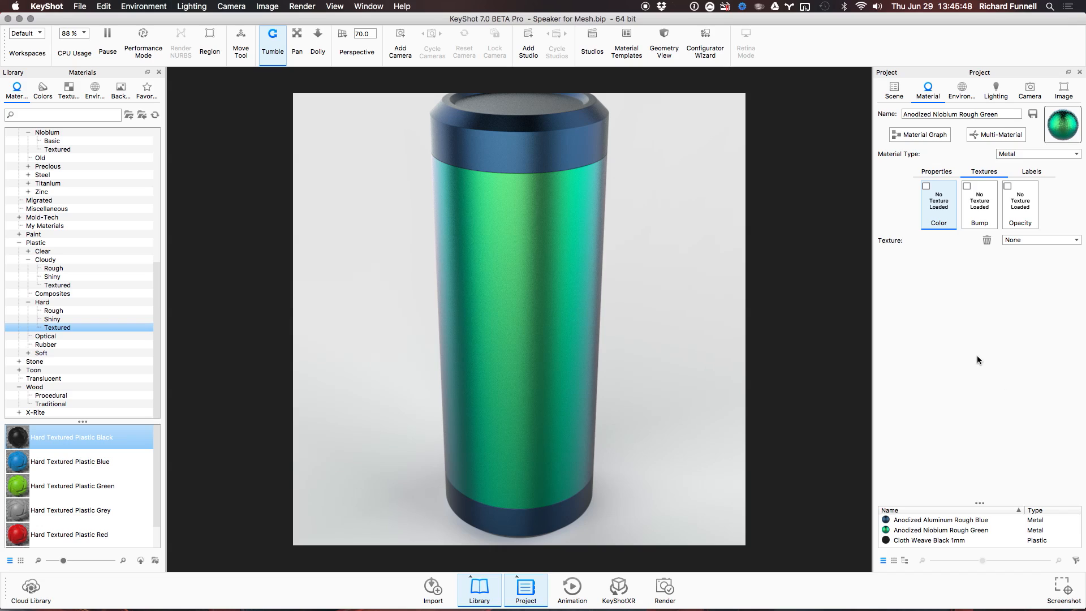
{"action": "left_click", "coordinate": [1016, 204]}
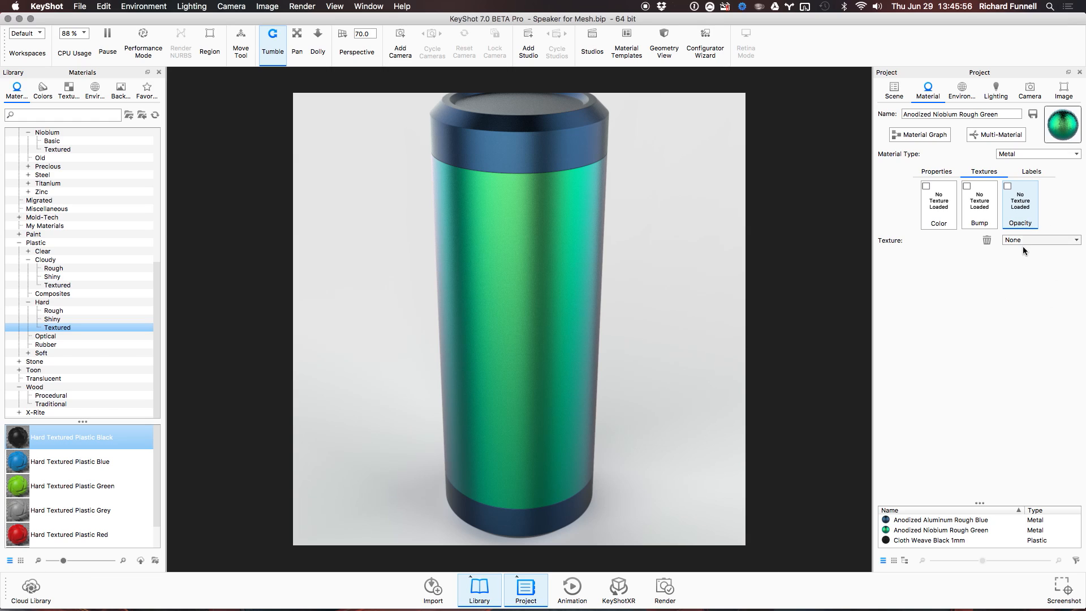
{"action": "left_click", "coordinate": [1044, 240]}
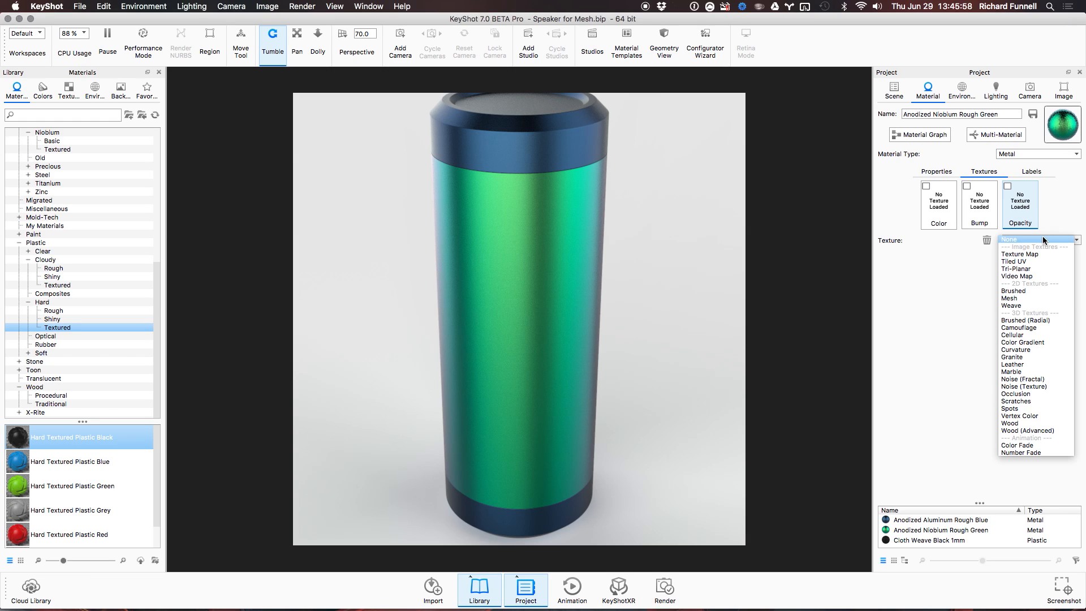
{"action": "left_click", "coordinate": [1036, 297]}
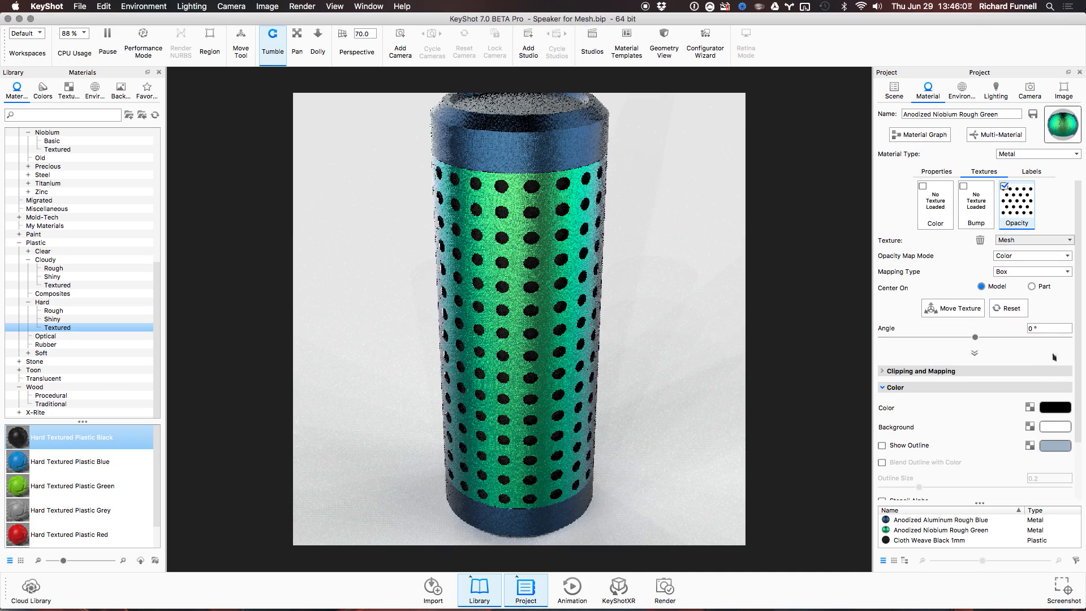
{"action": "left_click_drag", "start_coordinate": [678, 378], "coordinate": [674, 335]}
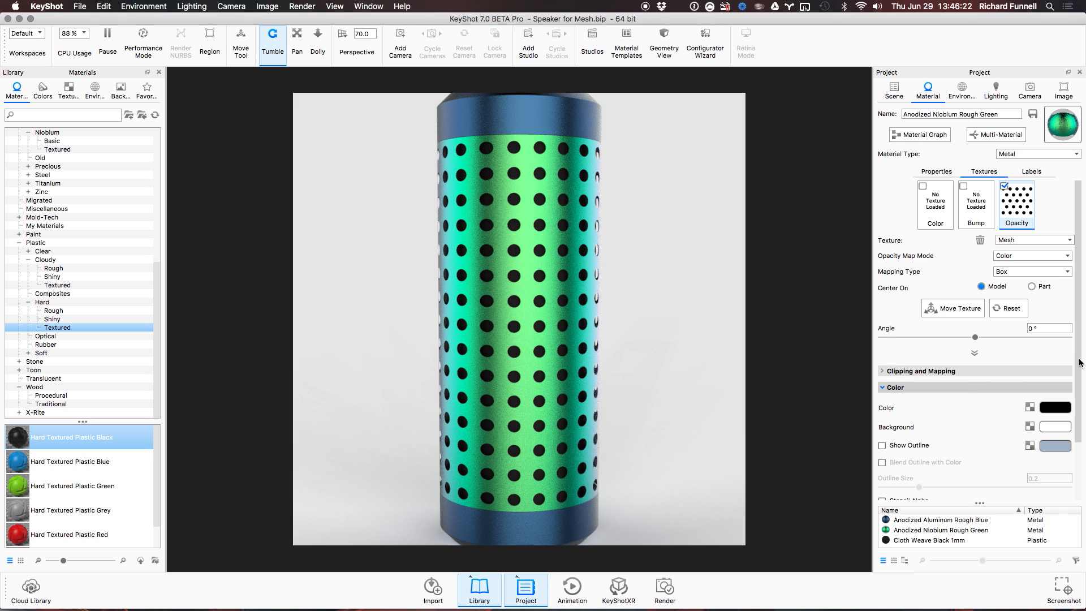
Collapse the mesh texture's Color settings and expand its Shape and Pattern settings.
{"action": "scroll", "coordinate": [875, 311], "scroll_direction": "down", "scroll_amount": 3}
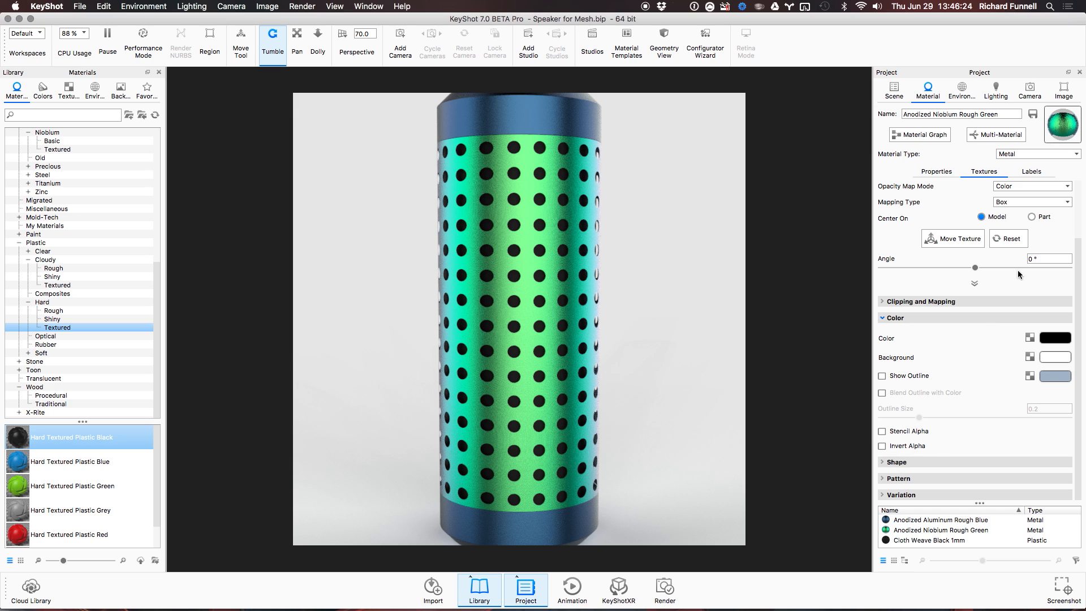
{"action": "left_click", "coordinate": [903, 319]}
{"action": "scroll", "coordinate": [976, 349], "scroll_direction": "up", "scroll_amount": 3}
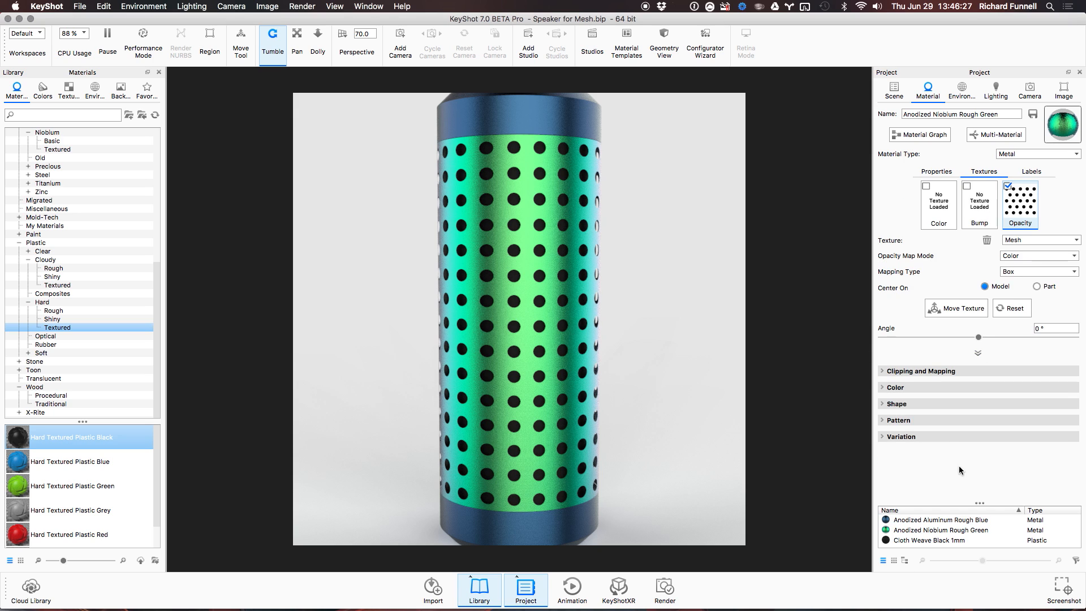
{"action": "left_click", "coordinate": [896, 403]}
{"action": "left_click", "coordinate": [897, 484]}
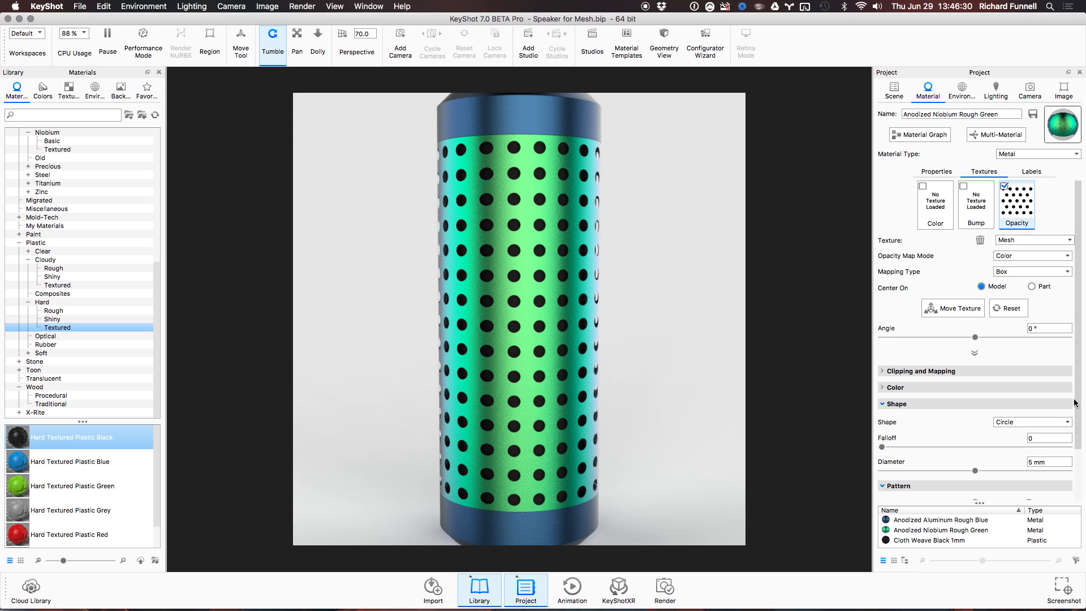
{"action": "scroll", "coordinate": [1073, 474], "scroll_direction": "down", "scroll_amount": 3}
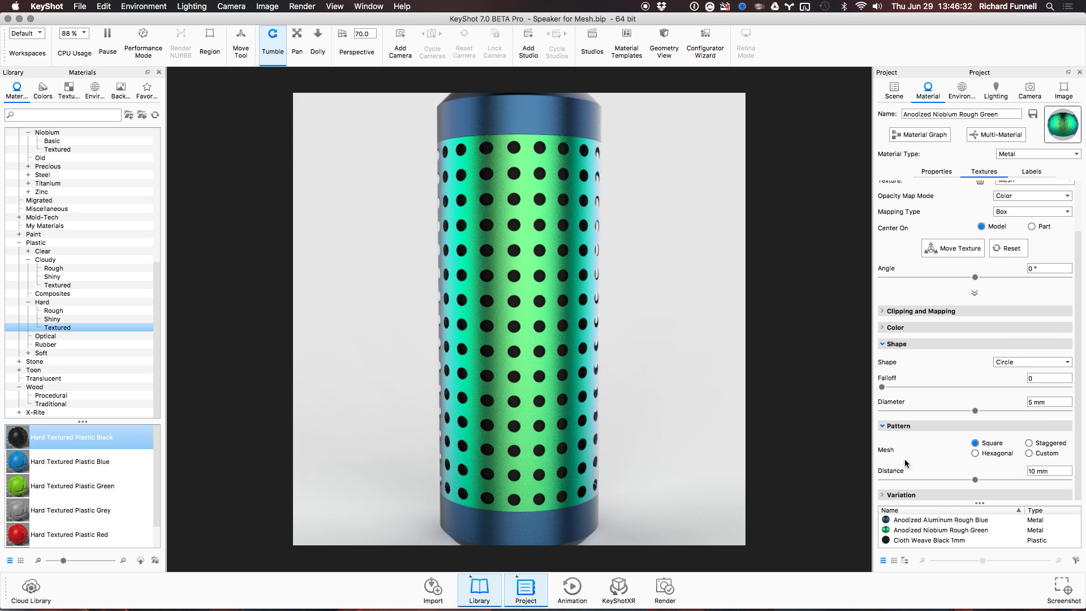
Try Hexagon as the shape of the mesh holes and return it to Circle.
{"action": "left_click", "coordinate": [1012, 362]}
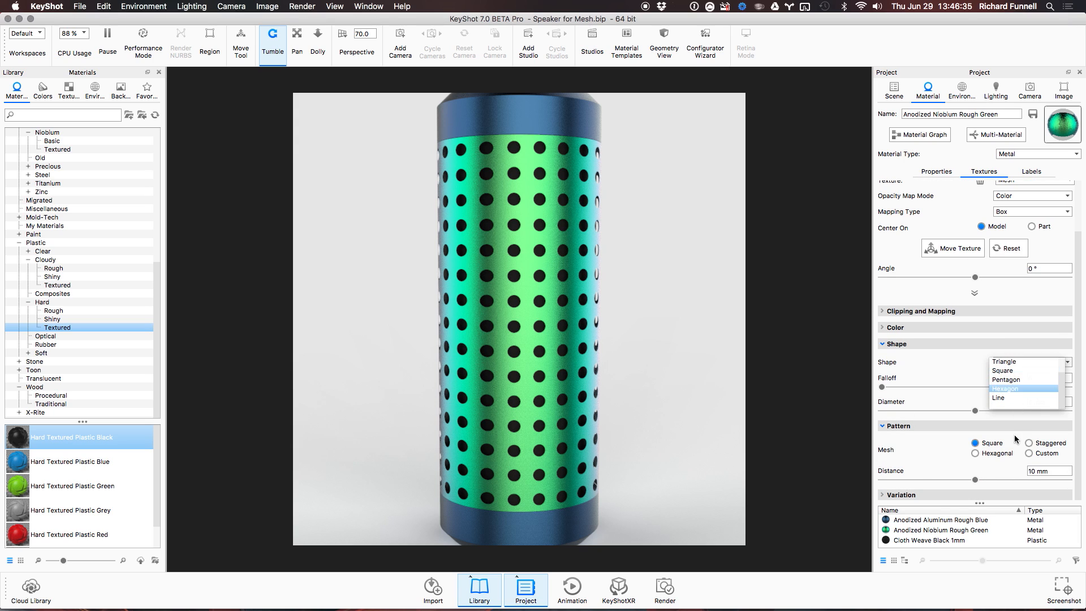
{"action": "left_click", "coordinate": [1019, 385]}
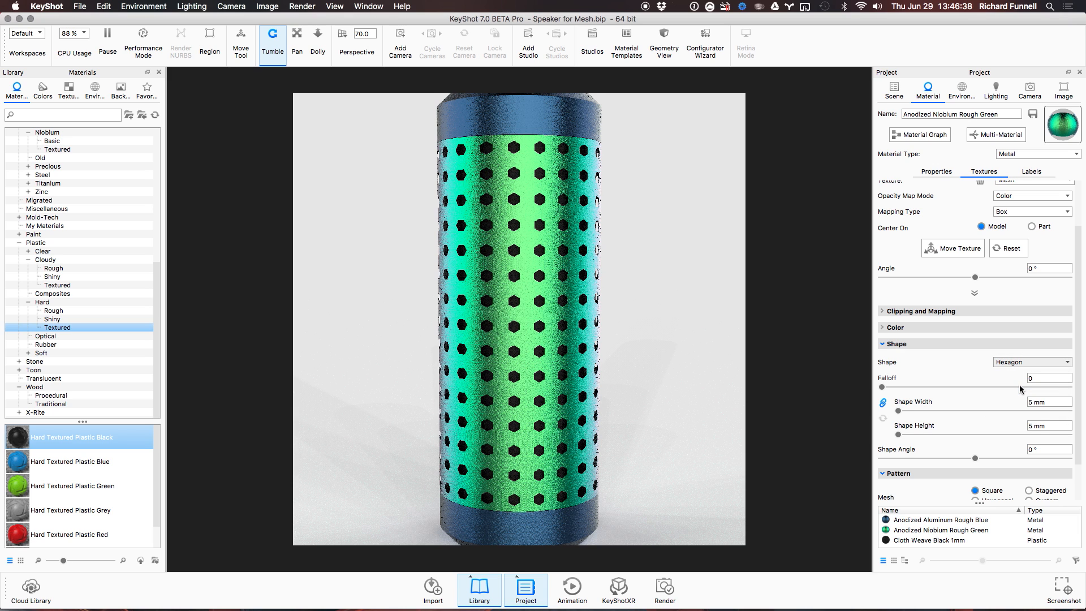
{"action": "left_click", "coordinate": [1021, 363]}
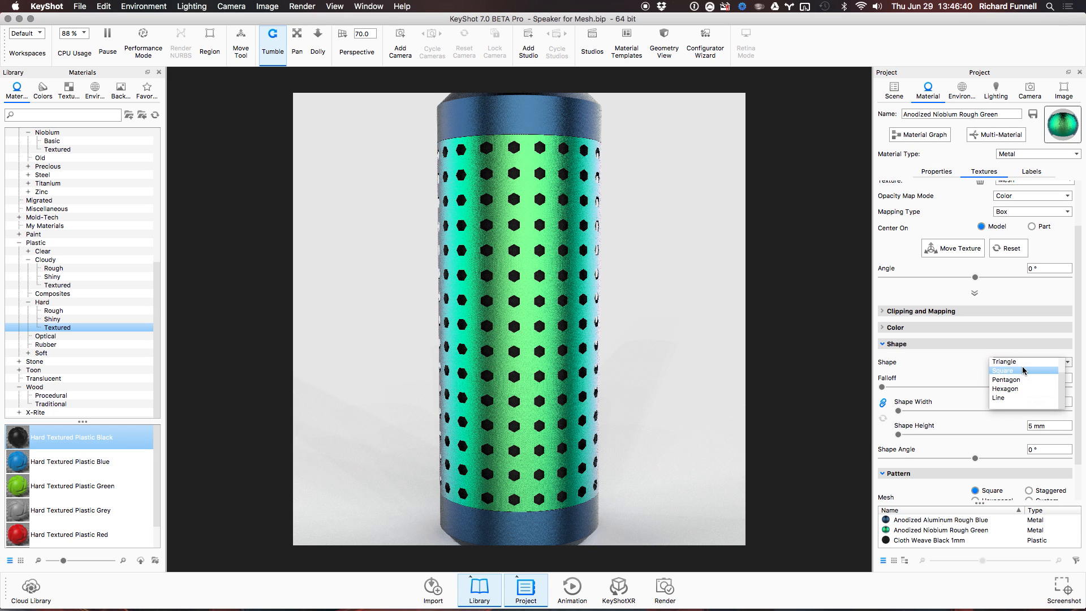
{"action": "scroll", "coordinate": [1021, 364], "scroll_direction": "up", "scroll_amount": 1}
{"action": "left_click", "coordinate": [1014, 361]}
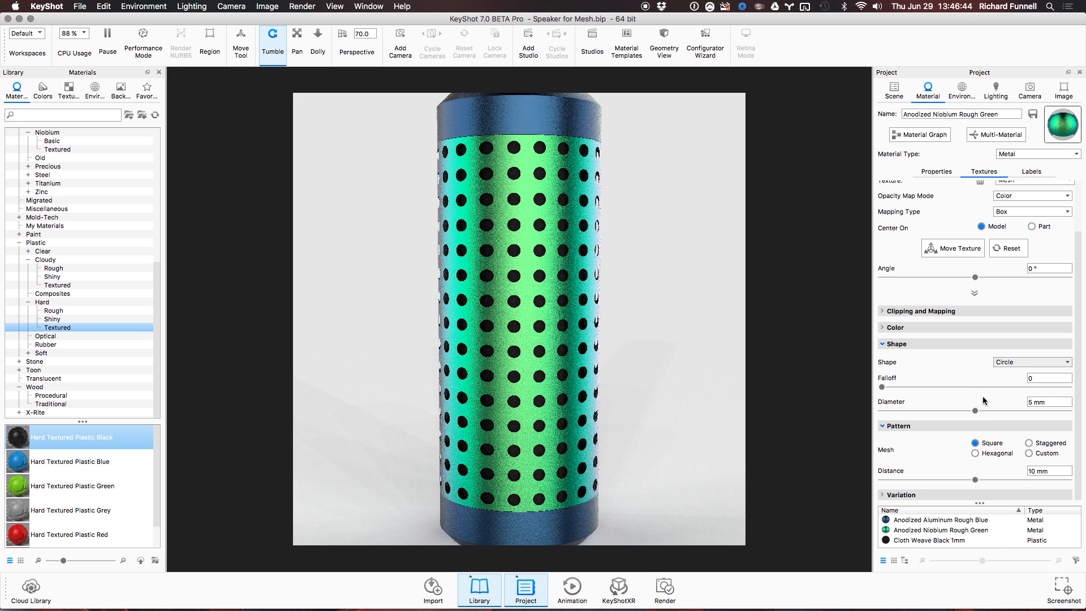
Set the mesh hole diameter to 3 mm and compare the Staggered and Hexagonal patterns, keeping Hexagonal.
{"action": "left_click_drag", "start_coordinate": [1063, 397], "coordinate": [848, 390]}
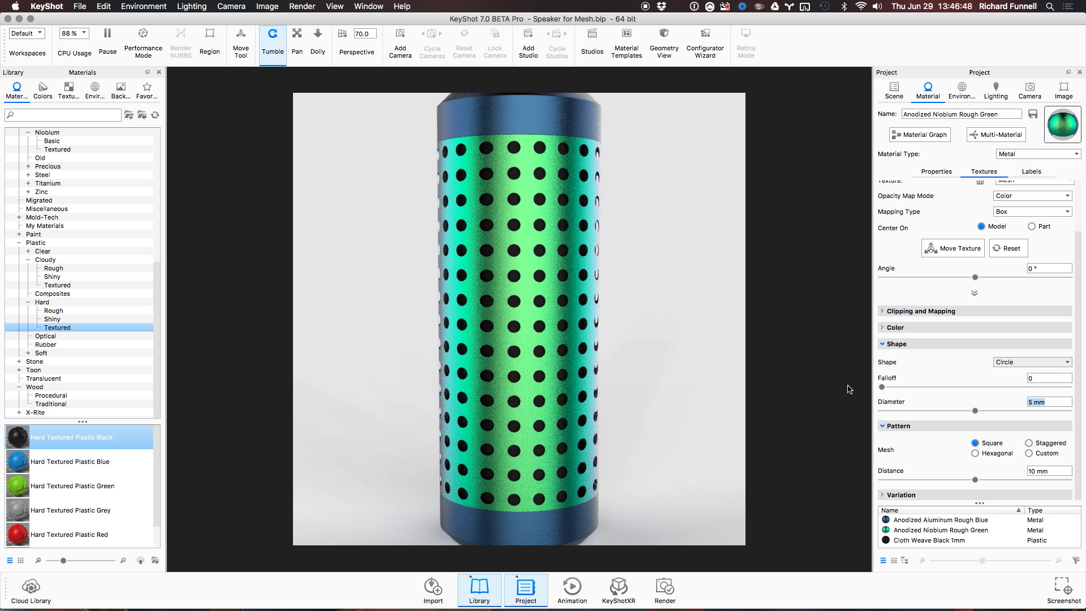
{"action": "type", "text": "3"}
{"action": "key", "text": "Return"}
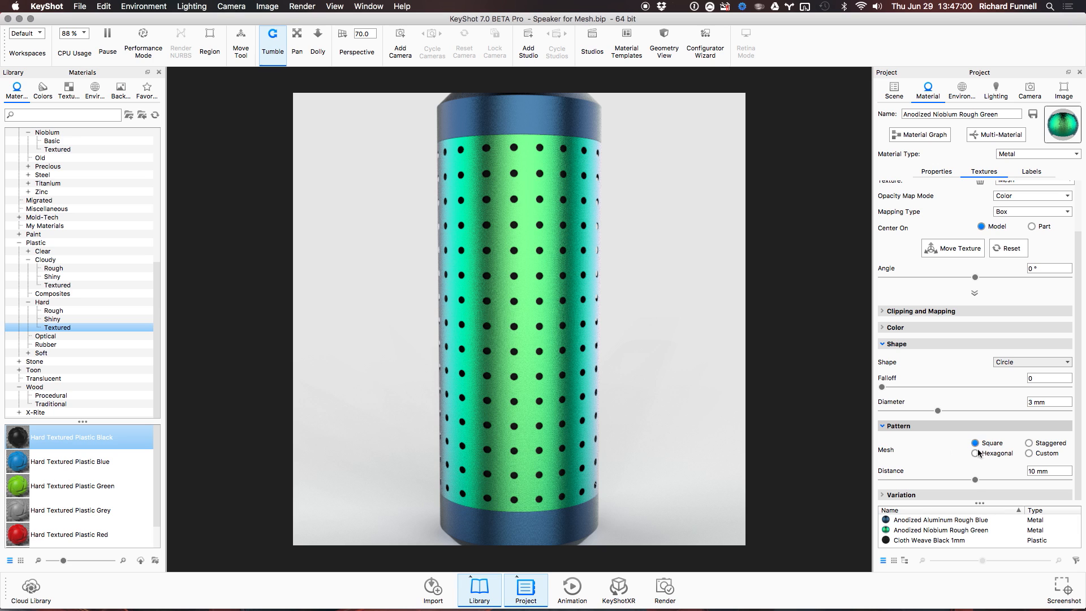
{"action": "left_click", "coordinate": [1030, 443]}
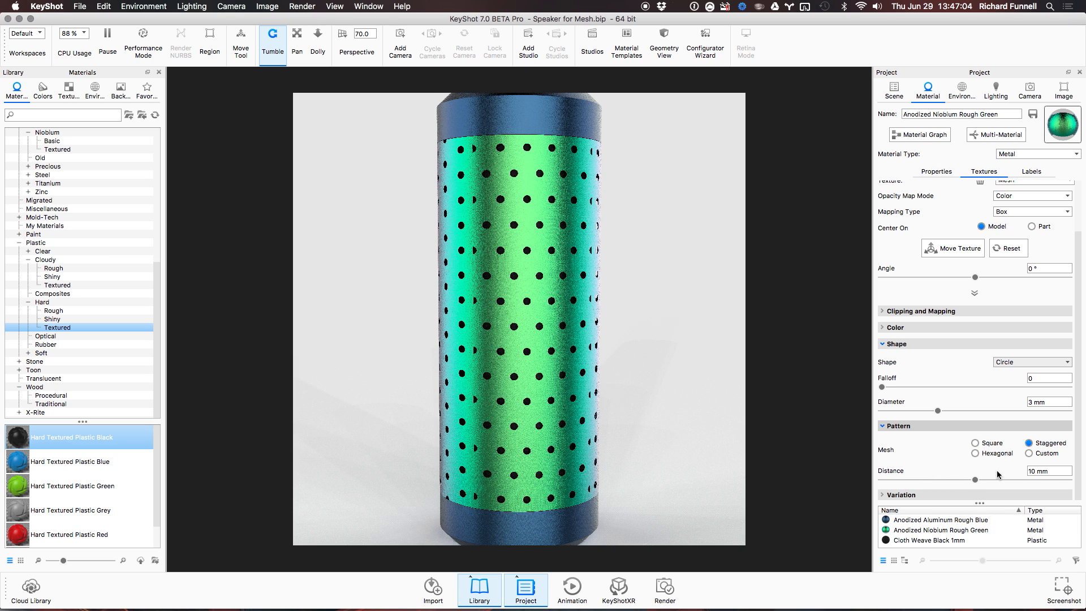
{"action": "left_click", "coordinate": [982, 451]}
{"action": "left_click", "coordinate": [898, 540]}
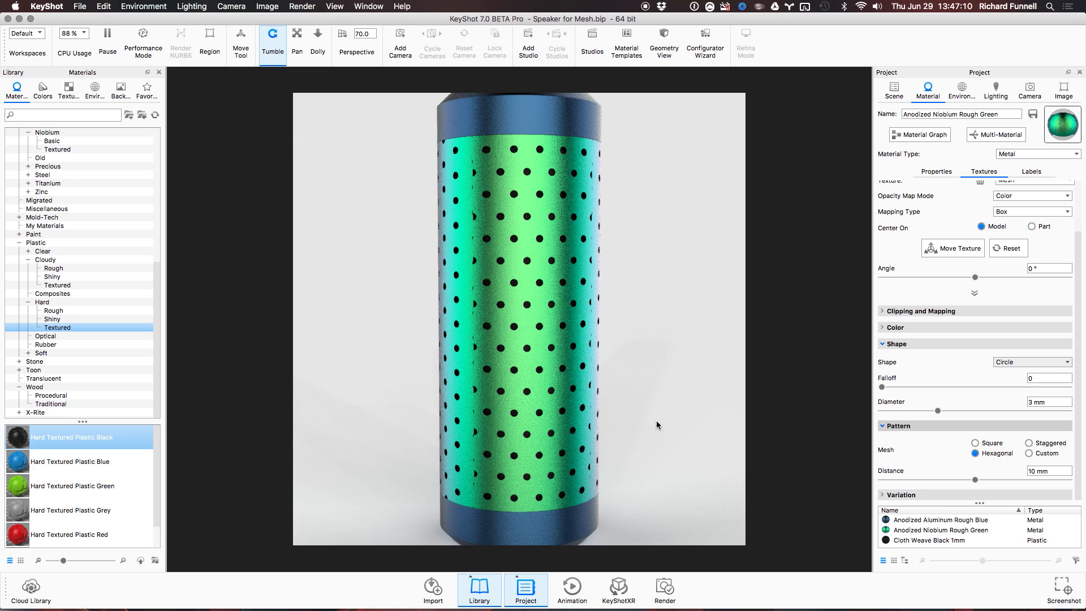
Set the distance between the mesh holes to 5 mm and inspect the pattern around the speaker shell.
{"action": "left_click_drag", "start_coordinate": [654, 422], "coordinate": [644, 415]}
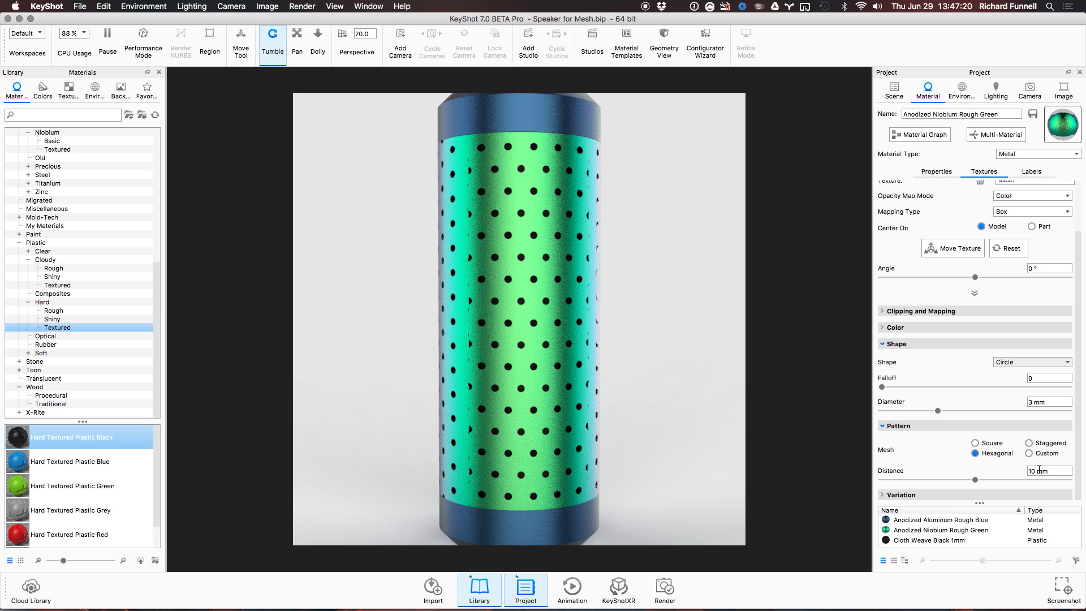
{"action": "key", "text": "Return"}
{"action": "type", "text": "5"}
{"action": "key", "text": "Return"}
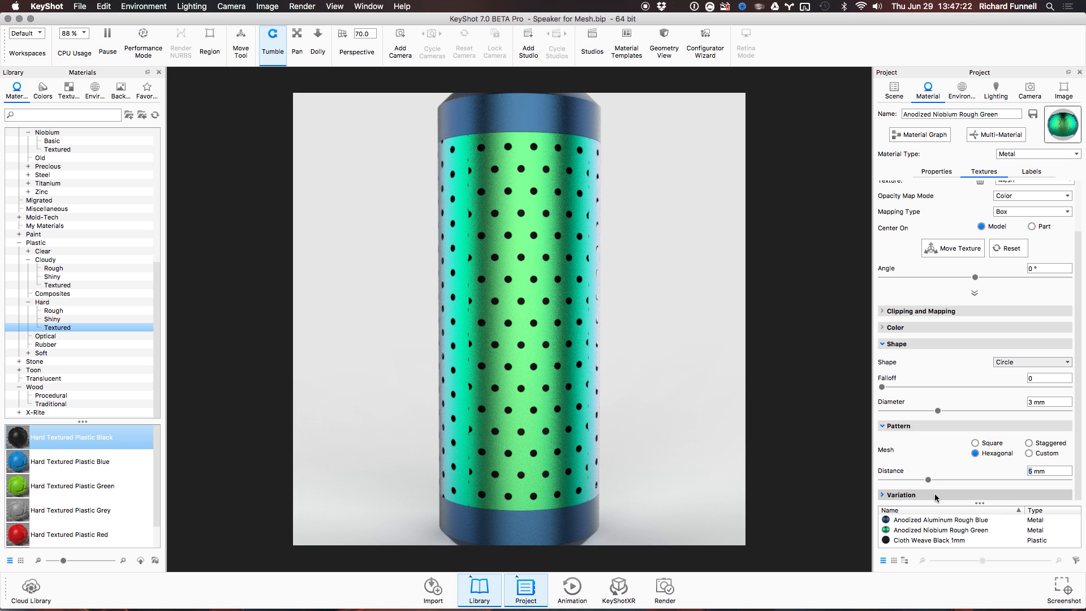
{"action": "scroll", "coordinate": [588, 338], "scroll_direction": "up", "scroll_amount": 3}
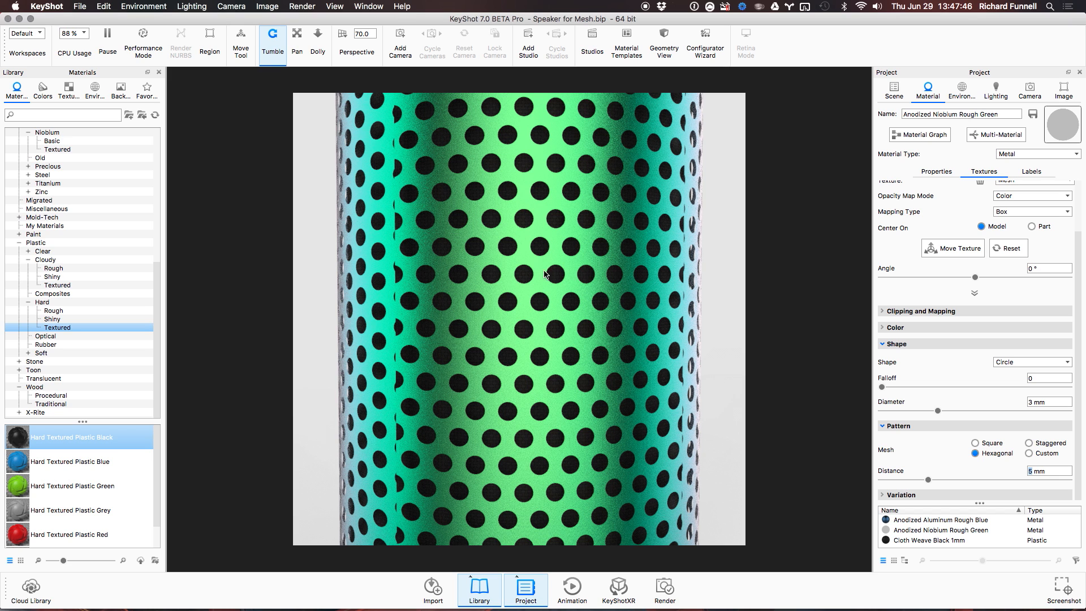
{"action": "key", "text": "Return"}
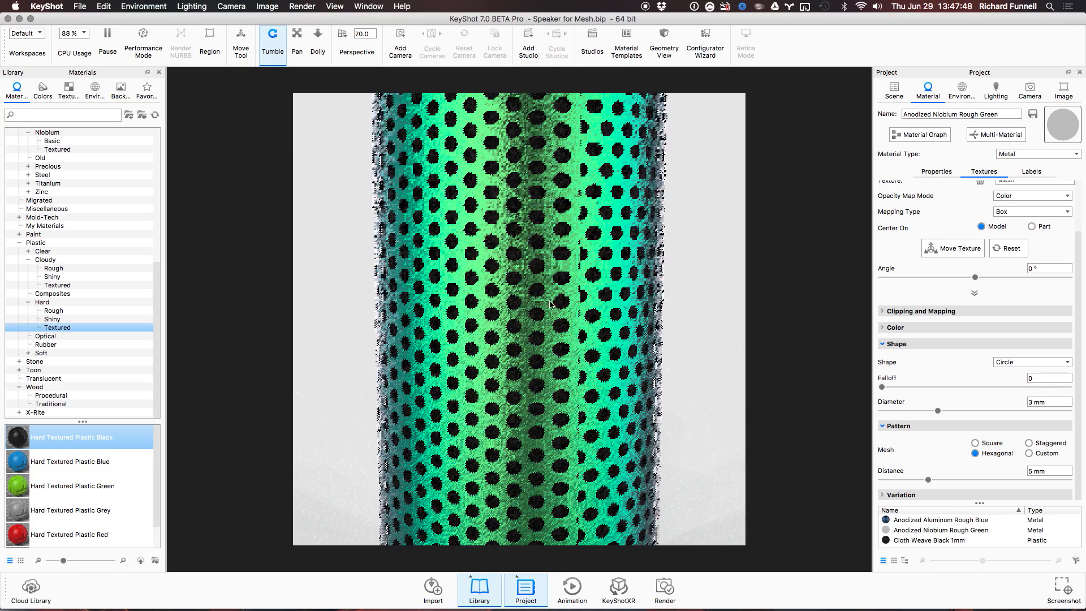
{"action": "scroll", "coordinate": [567, 391], "scroll_direction": "down", "scroll_amount": 5}
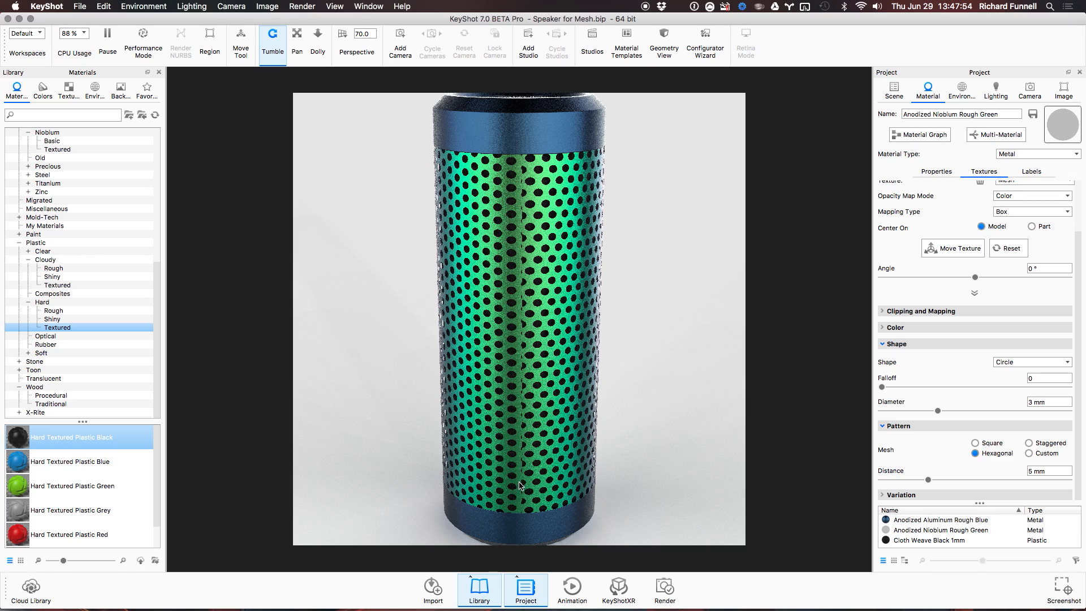
{"action": "left_click_drag", "start_coordinate": [521, 342], "coordinate": [524, 171]}
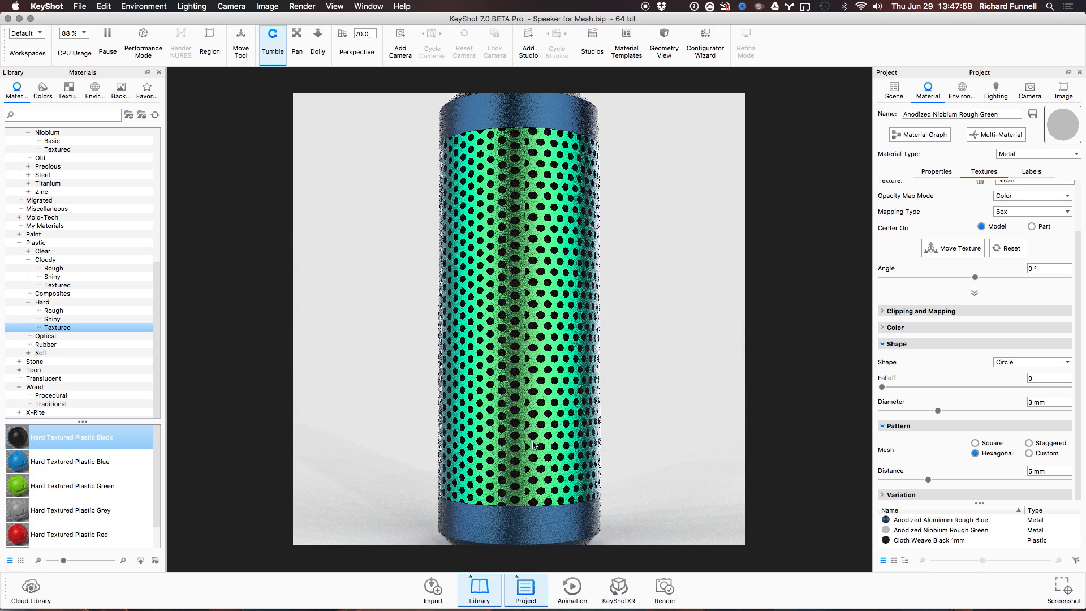
{"action": "left_click_drag", "start_coordinate": [618, 361], "coordinate": [708, 269]}
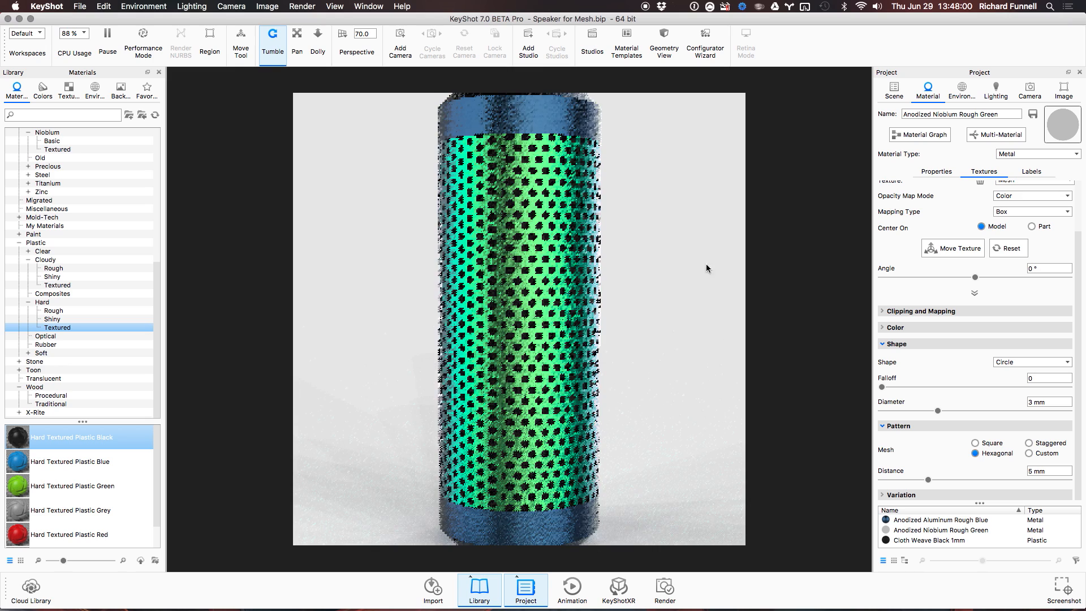
Change the mesh texture's mapping type to Cylinder and reset its mapping.
{"action": "scroll", "coordinate": [1043, 311], "scroll_direction": "up", "scroll_amount": 3}
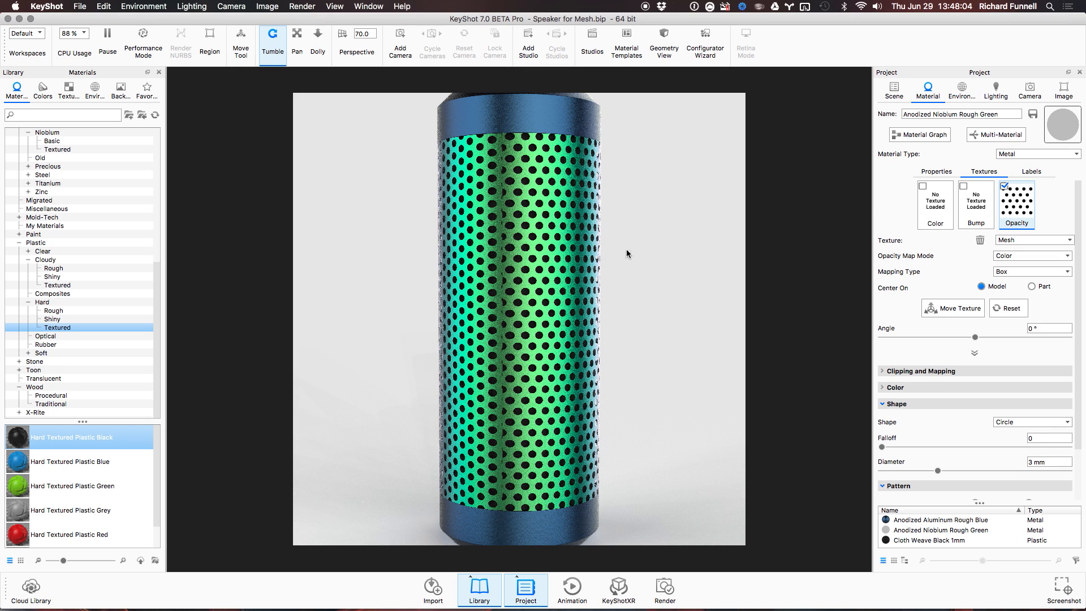
{"action": "left_click", "coordinate": [1029, 272]}
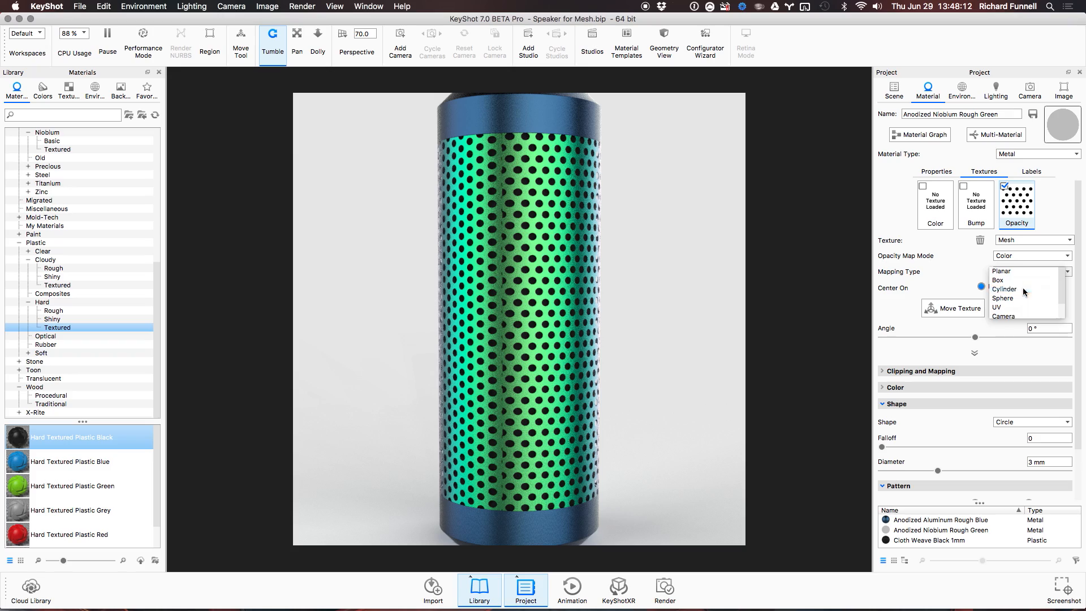
{"action": "left_click", "coordinate": [1023, 289]}
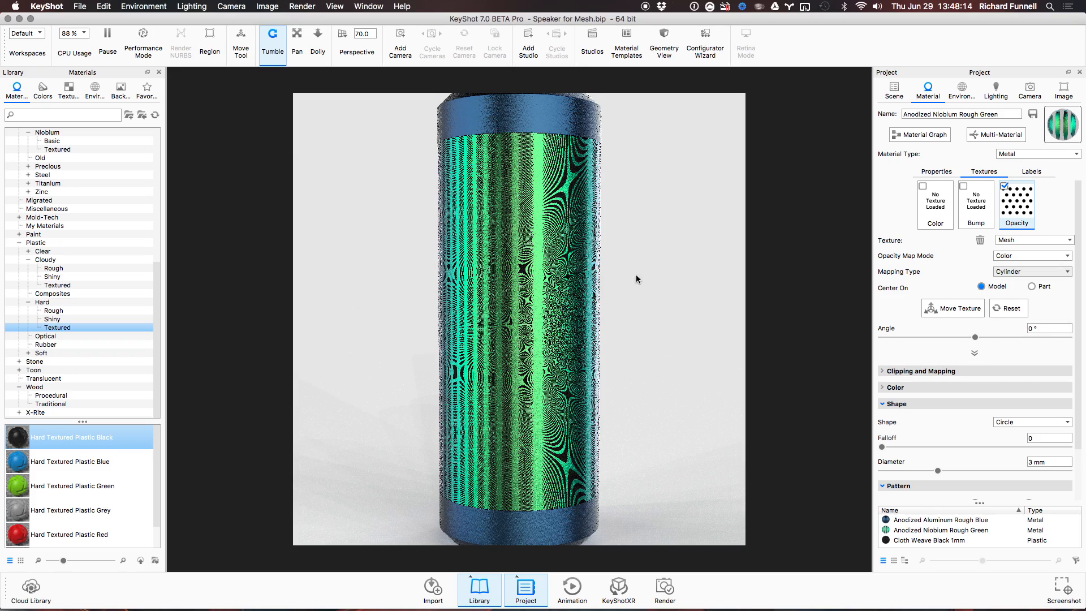
{"action": "left_click", "coordinate": [1008, 309]}
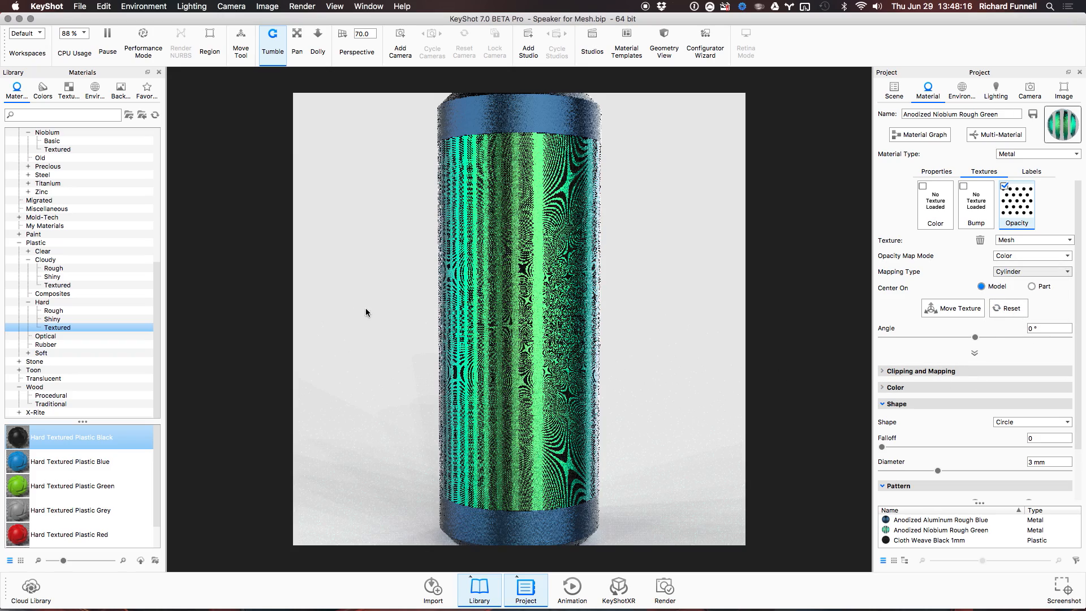
Start the Move Texture tool for the mesh opacity texture and fit its cylindrical mapping to the Z axis.
{"action": "scroll", "coordinate": [557, 331], "scroll_direction": "down", "scroll_amount": 5}
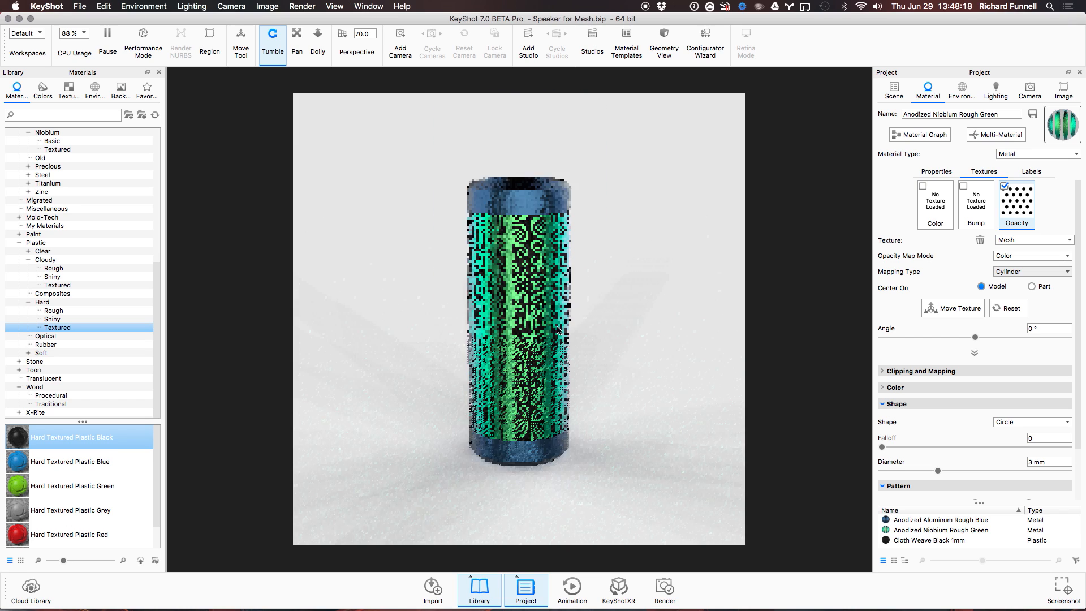
{"action": "left_click", "coordinate": [952, 310]}
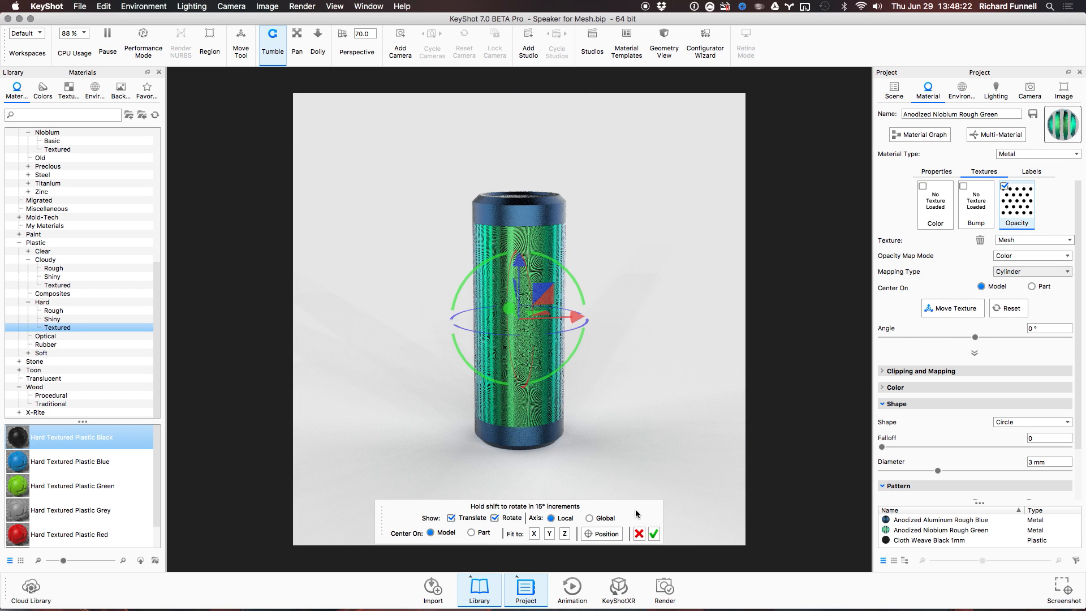
{"action": "left_click_drag", "start_coordinate": [636, 513], "coordinate": [624, 479]}
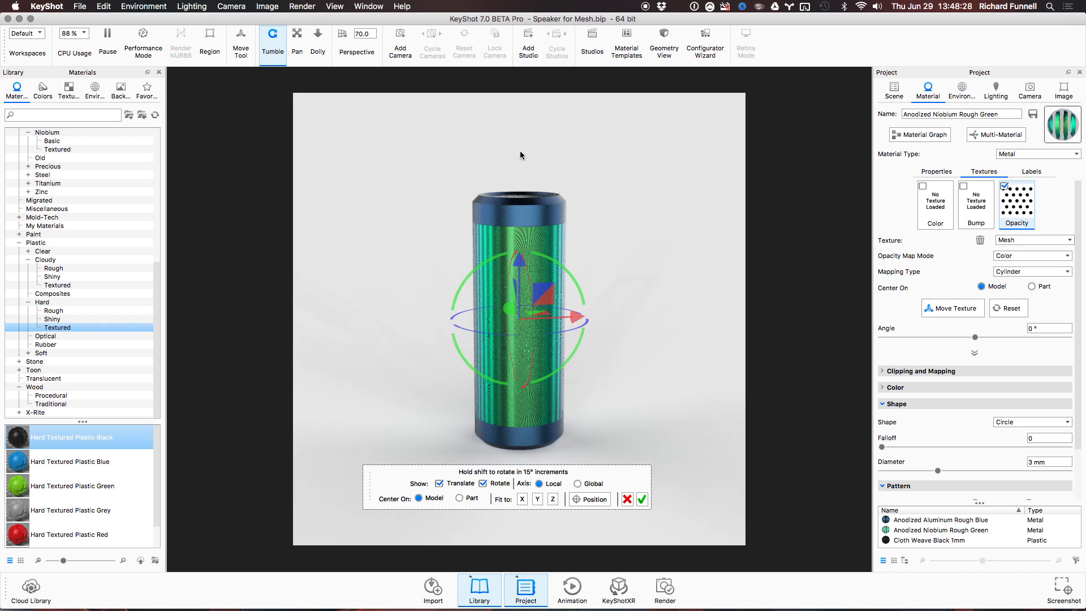
{"action": "left_click", "coordinate": [553, 499]}
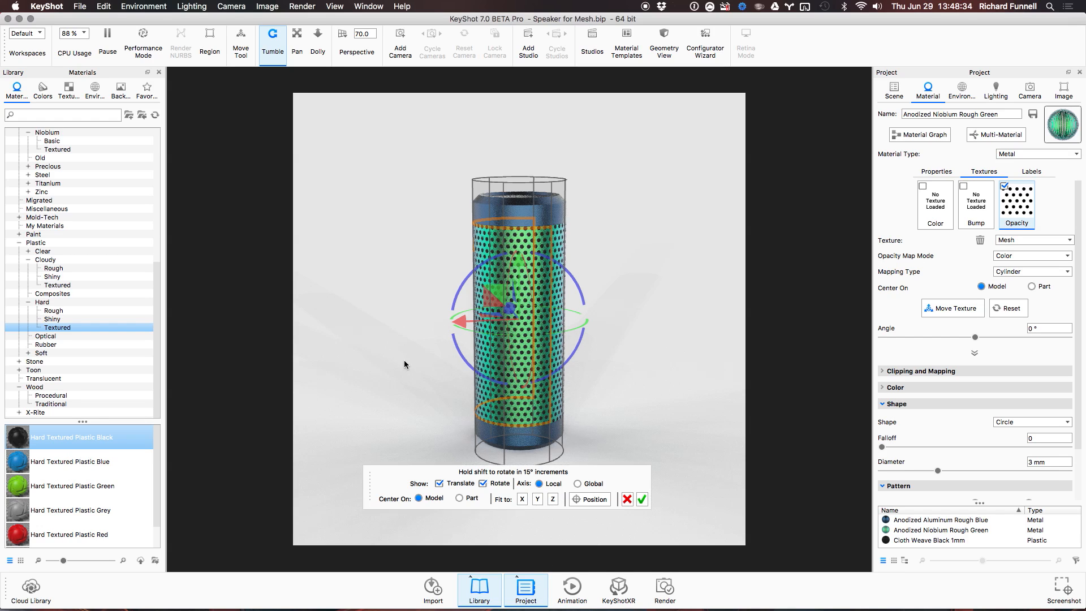
{"action": "left_click_drag", "start_coordinate": [405, 365], "coordinate": [617, 369]}
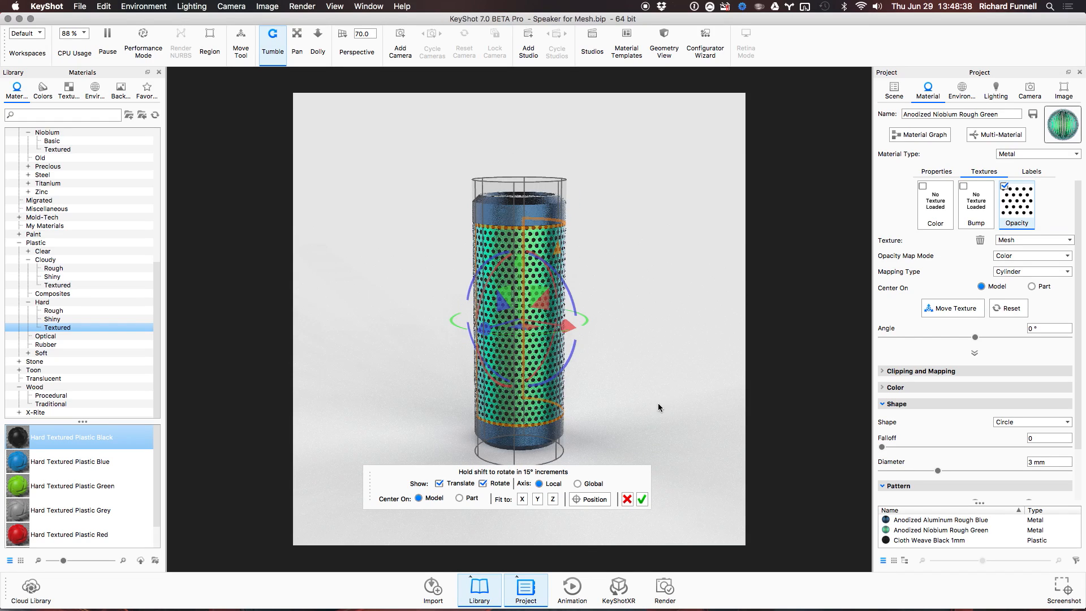
{"action": "scroll", "coordinate": [578, 319], "scroll_direction": "down", "scroll_amount": 2}
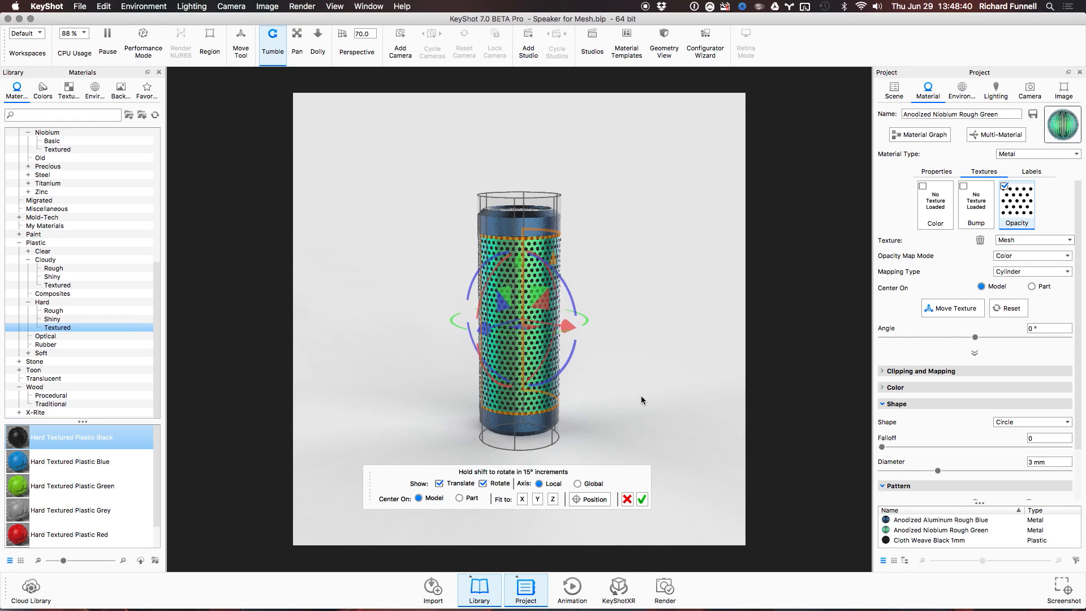
Try fitting the mesh's cylindrical mapping to the Y axis and return it to the Z axis.
{"action": "left_click", "coordinate": [536, 501]}
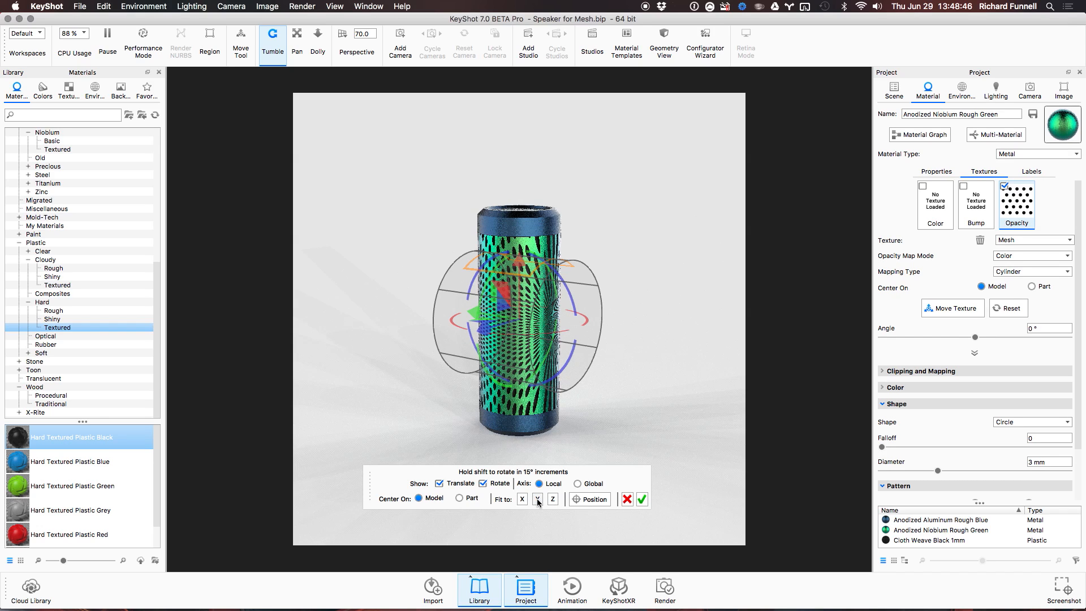
{"action": "left_click", "coordinate": [538, 499]}
{"action": "left_click", "coordinate": [556, 498]}
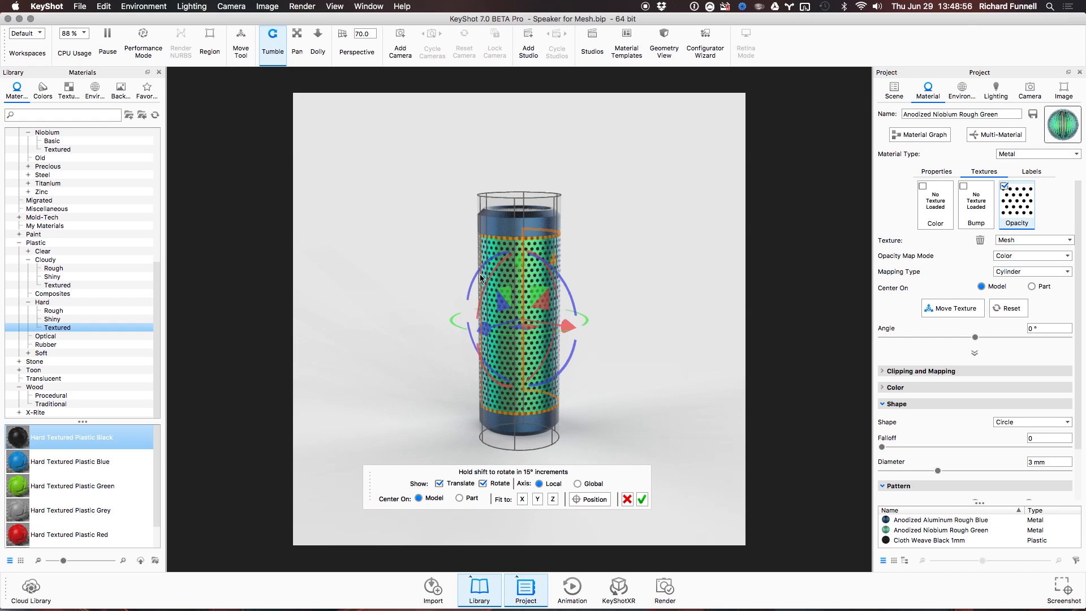
{"action": "mouse_move", "coordinate": [689, 386]}
{"action": "left_mouse_down"}
{"action": "mouse_move", "coordinate": [311, 370]}
{"action": "mouse_move", "coordinate": [685, 378]}
{"action": "left_mouse_up"}
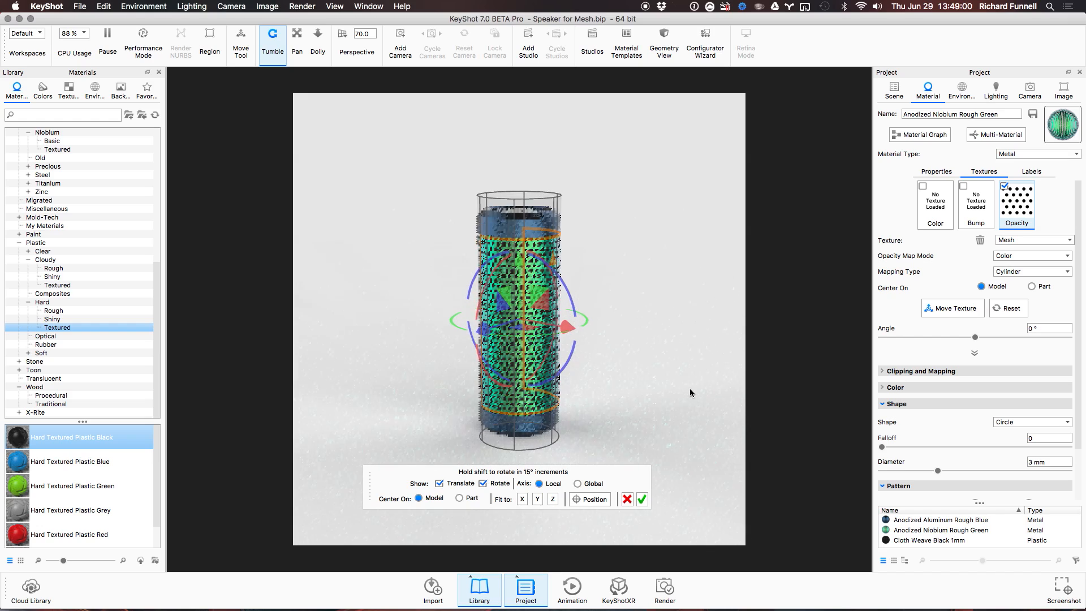
Turn on Clip Horizontal in the mesh texture's clipping settings and accept the moved texture placement.
{"action": "left_click", "coordinate": [905, 373]}
{"action": "scroll", "coordinate": [957, 289], "scroll_direction": "down", "scroll_amount": 3}
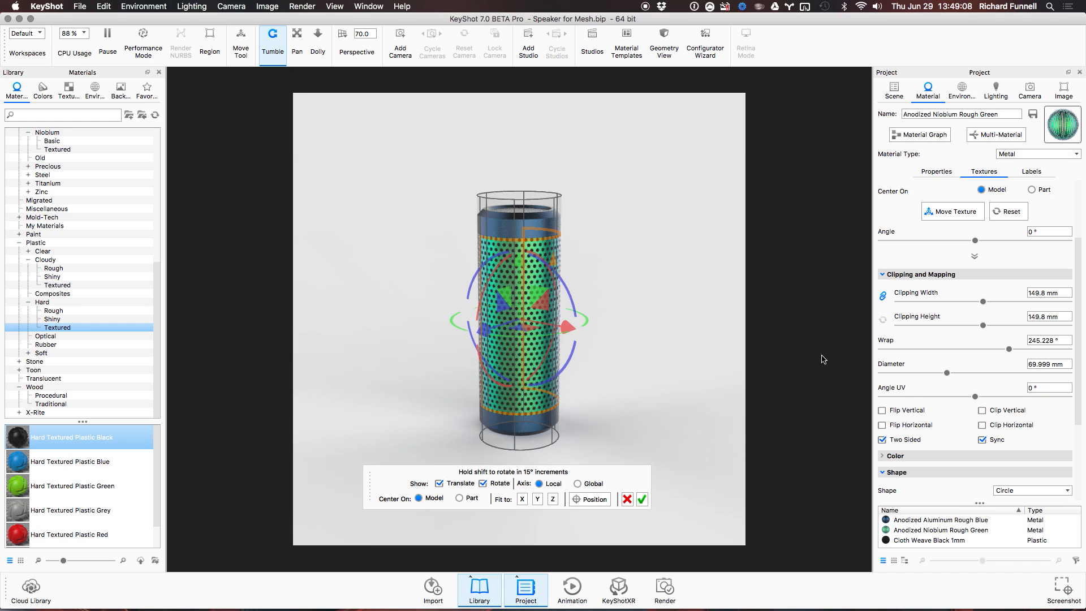
{"action": "scroll", "coordinate": [425, 243], "scroll_direction": "up", "scroll_amount": 3}
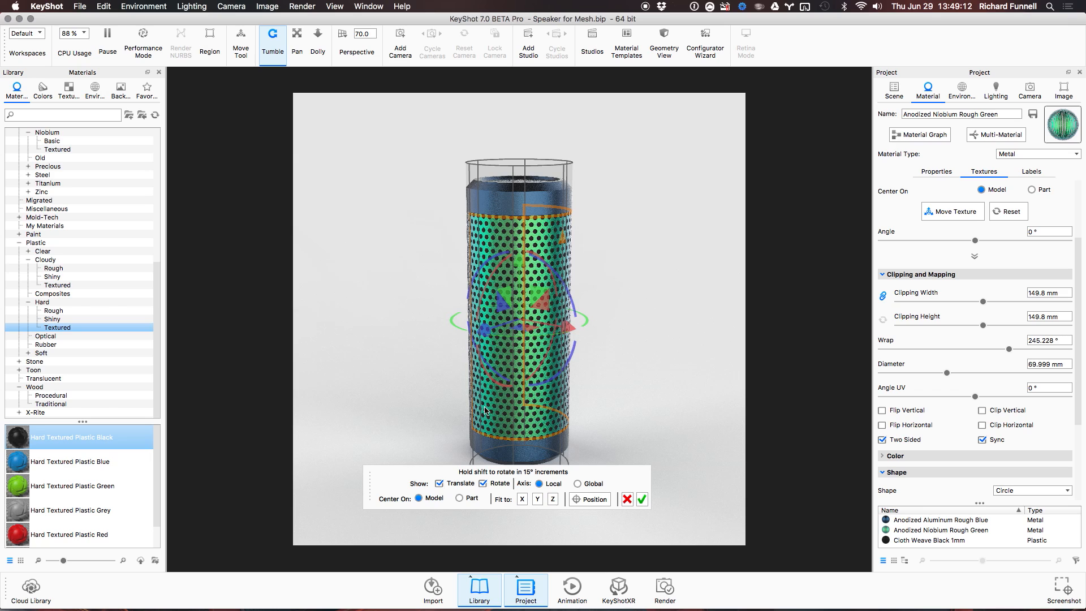
{"action": "left_click_drag", "start_coordinate": [636, 436], "coordinate": [604, 451]}
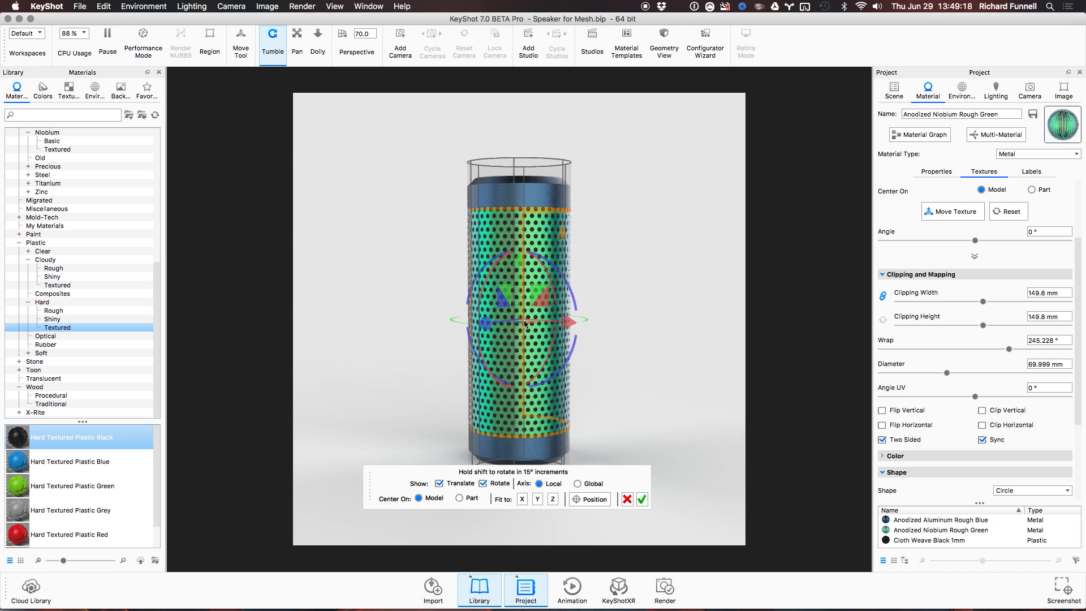
{"action": "left_click", "coordinate": [1006, 425]}
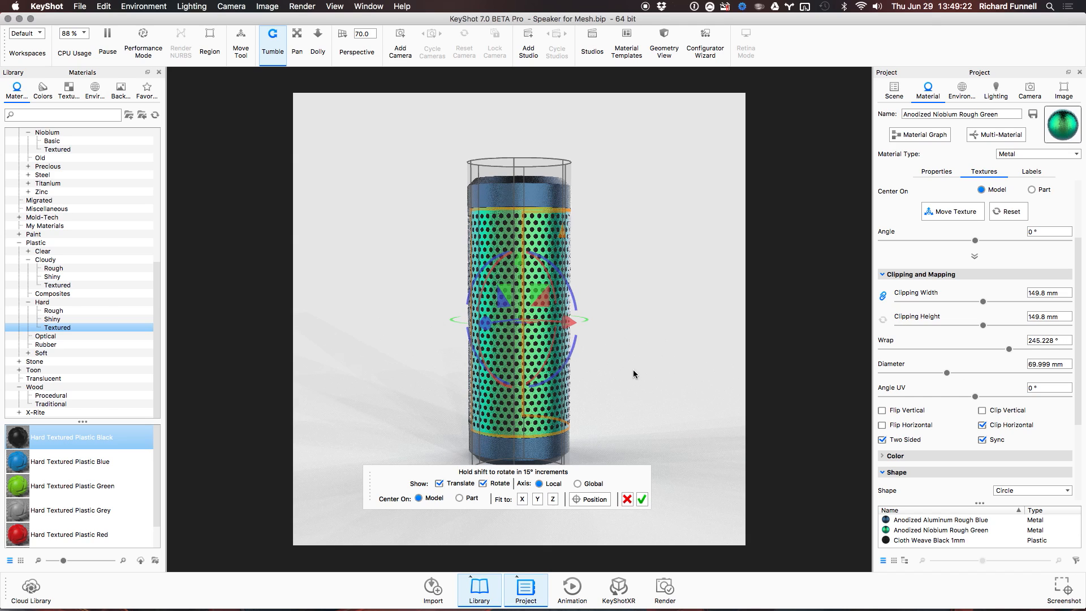
{"action": "left_click", "coordinate": [642, 499]}
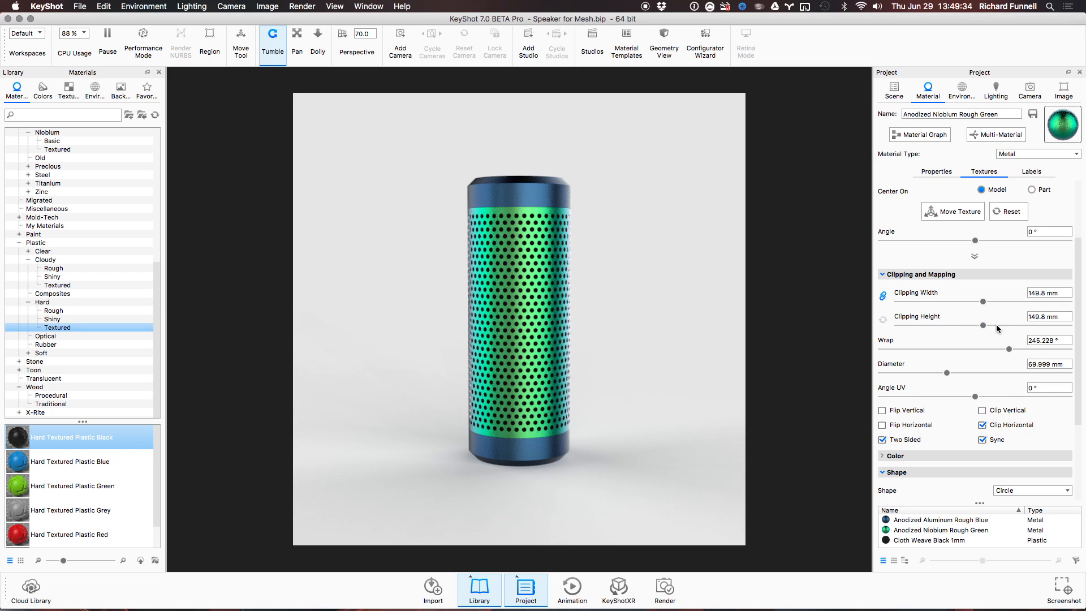
Set the mesh texture's clipping height to 130 mm and inspect the hole pattern on the green shell.
{"action": "triple_click", "coordinate": [1055, 318]}
{"action": "type", "text": "130"}
{"action": "key", "text": "Return"}
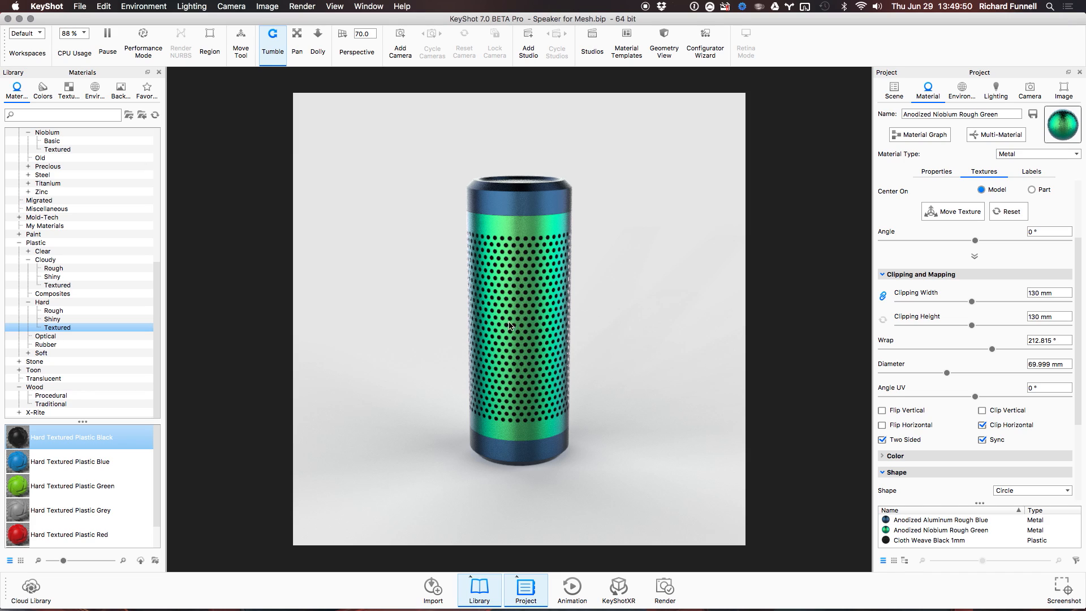
{"action": "scroll", "coordinate": [500, 297], "scroll_direction": "up", "scroll_amount": 5}
{"action": "left_click_drag", "start_coordinate": [499, 297], "coordinate": [667, 302]}
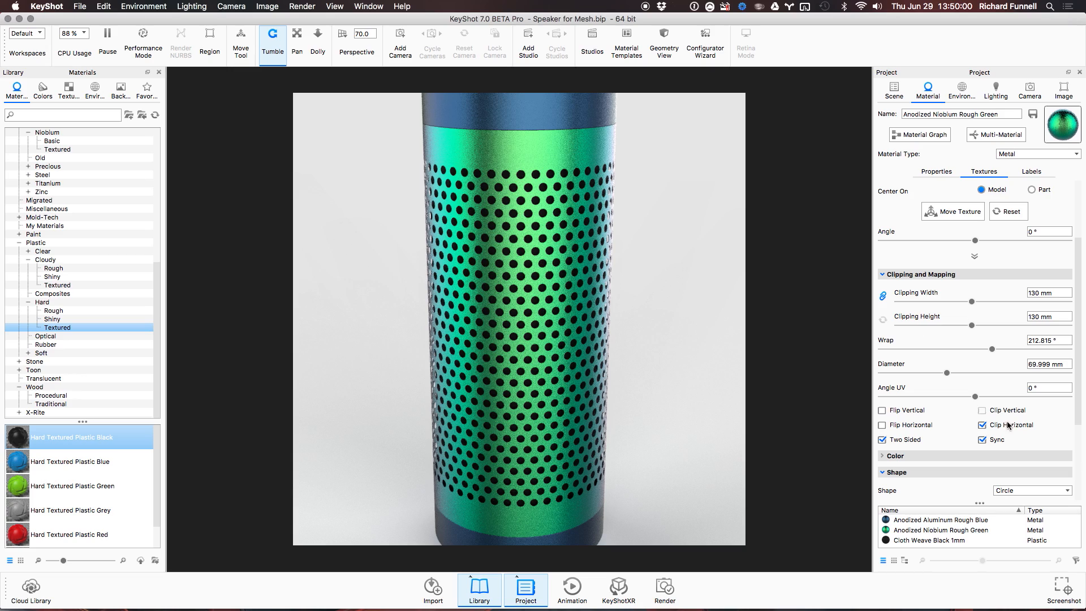
Turn on Clip Vertical for the mesh texture and check the perforated area's edges around the speaker.
{"action": "left_click", "coordinate": [1005, 410]}
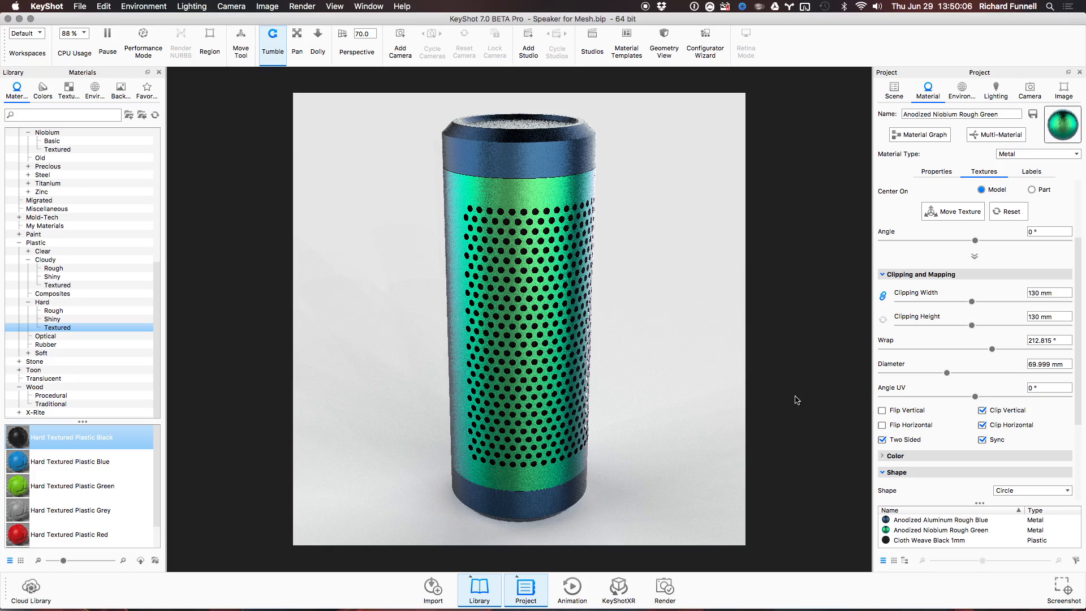
{"action": "left_click_drag", "start_coordinate": [609, 364], "coordinate": [646, 458]}
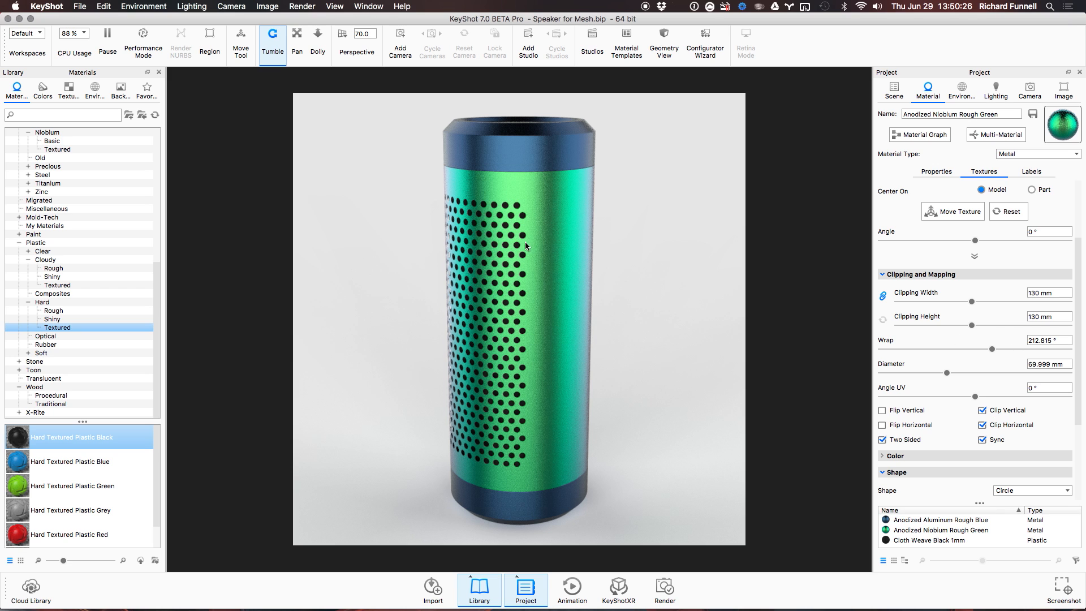
{"action": "left_click_drag", "start_coordinate": [446, 353], "coordinate": [488, 340]}
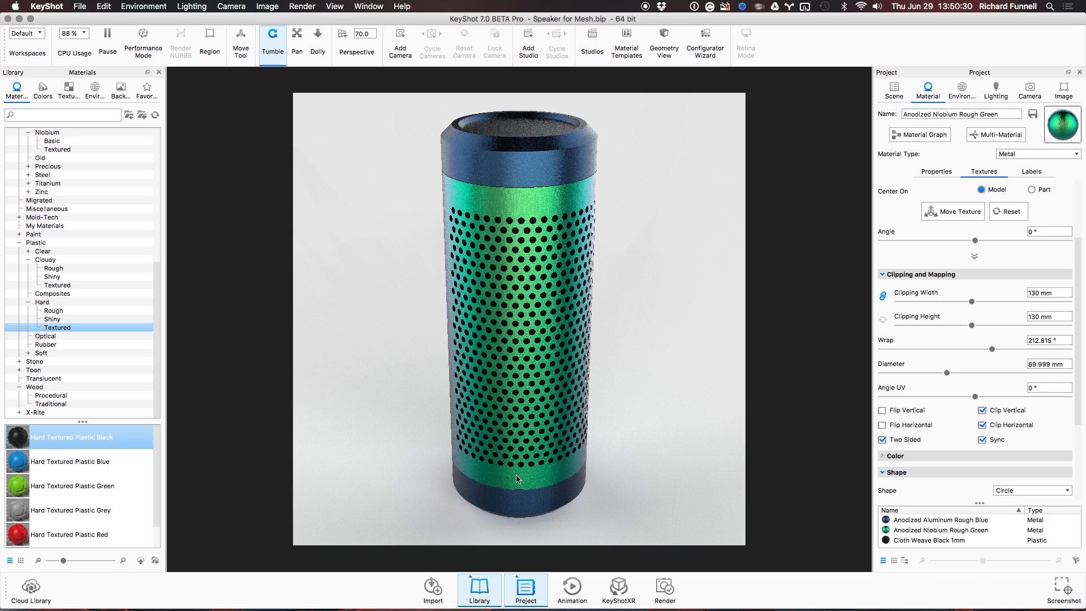
{"action": "left_click_drag", "start_coordinate": [540, 434], "coordinate": [555, 436]}
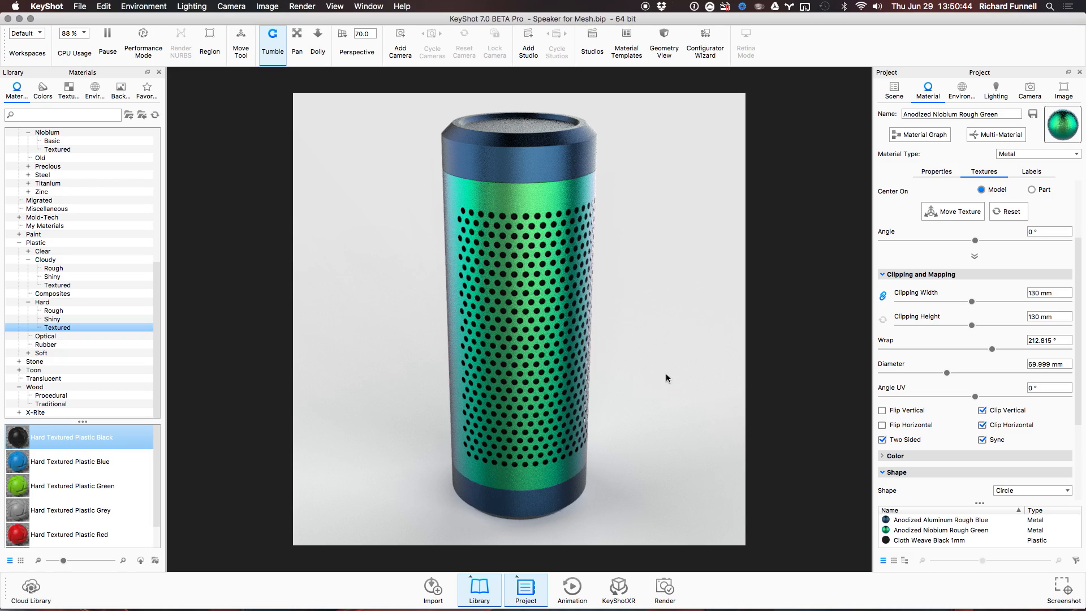
{"action": "left_click_drag", "start_coordinate": [667, 373], "coordinate": [626, 365]}
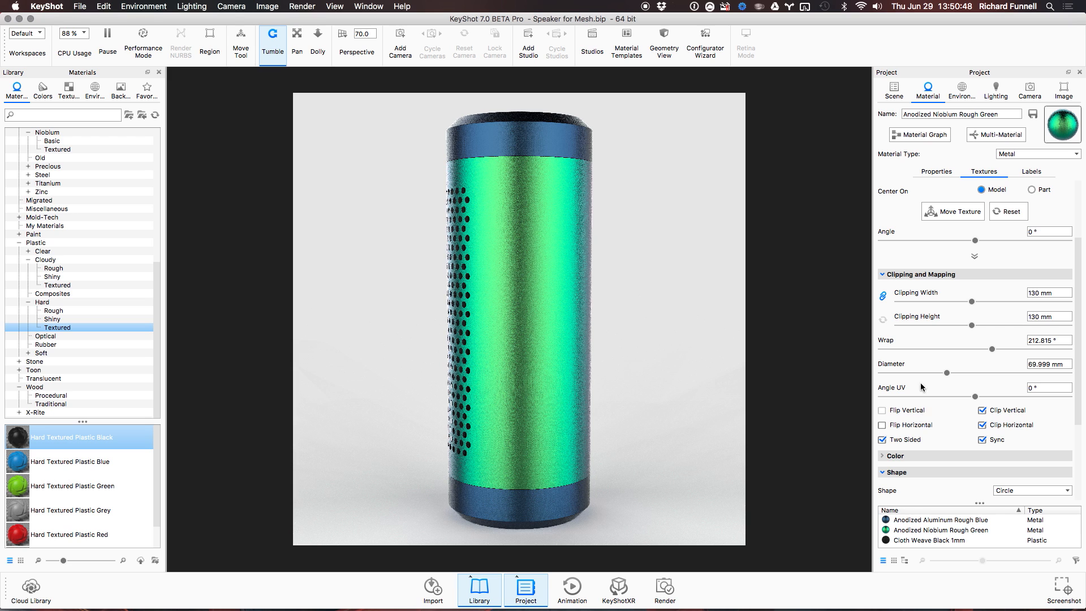
Add the KeyShot Wordmark texture from the library's Labels folder to the solid side of the green shell as a label.
{"action": "left_click", "coordinate": [891, 272]}
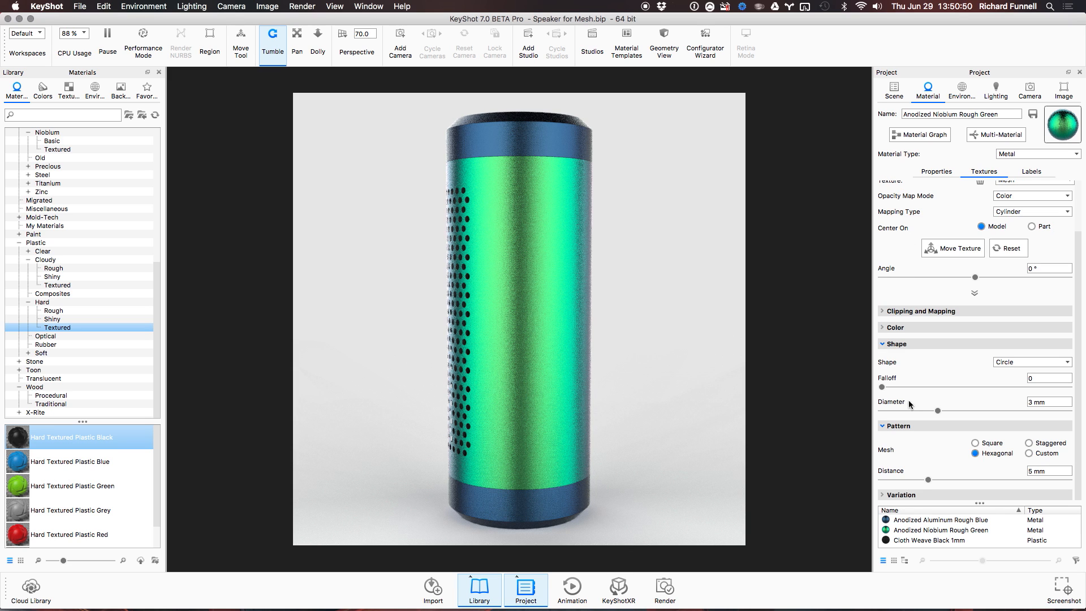
{"action": "left_click", "coordinate": [896, 344]}
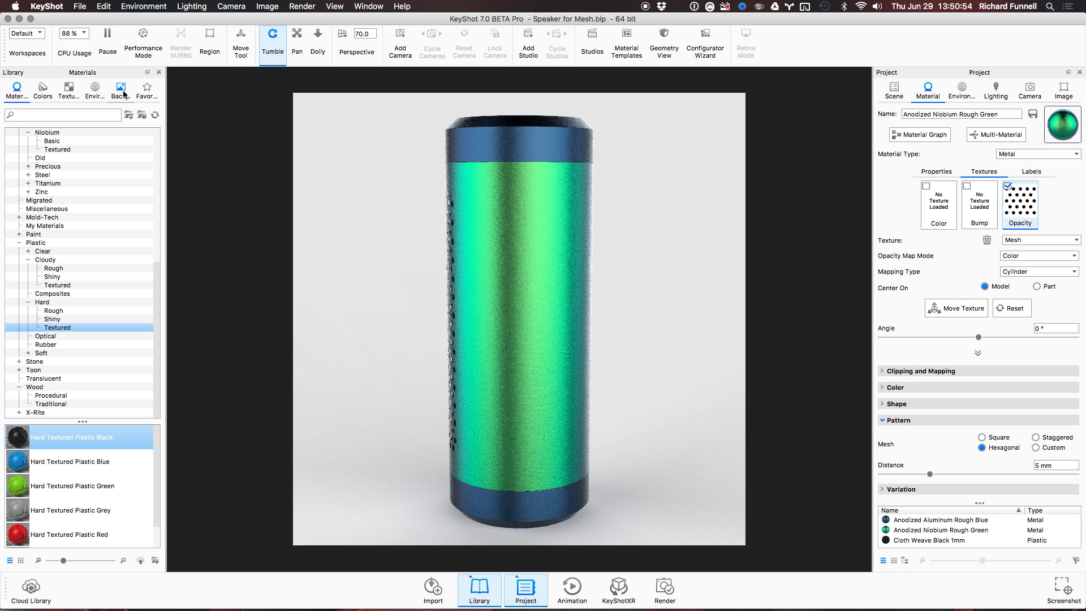
{"action": "left_click", "coordinate": [68, 91]}
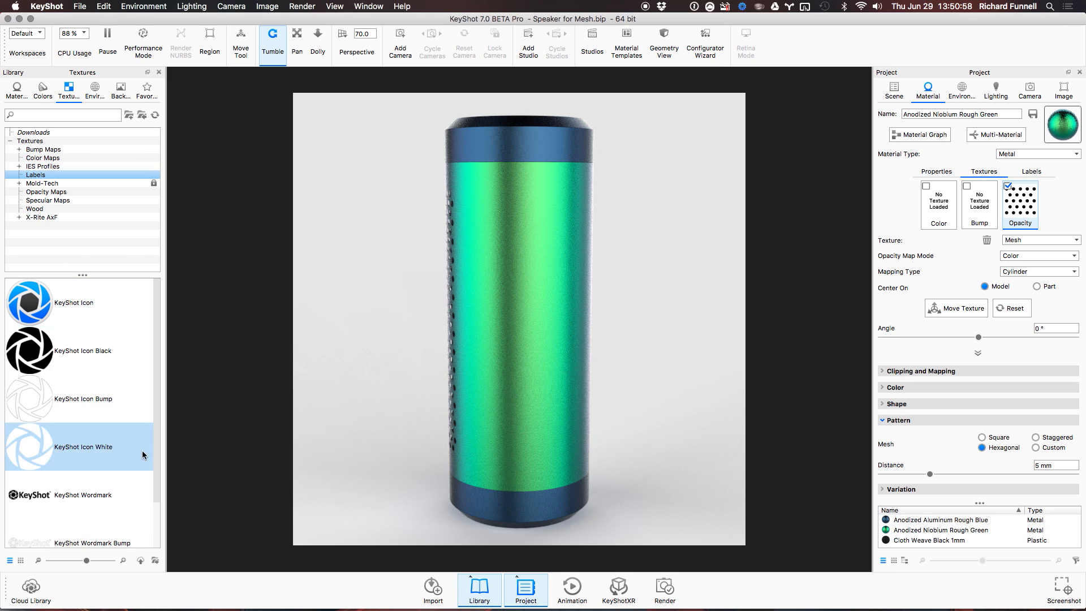
{"action": "scroll", "coordinate": [5, 480], "scroll_direction": "down", "scroll_amount": 1}
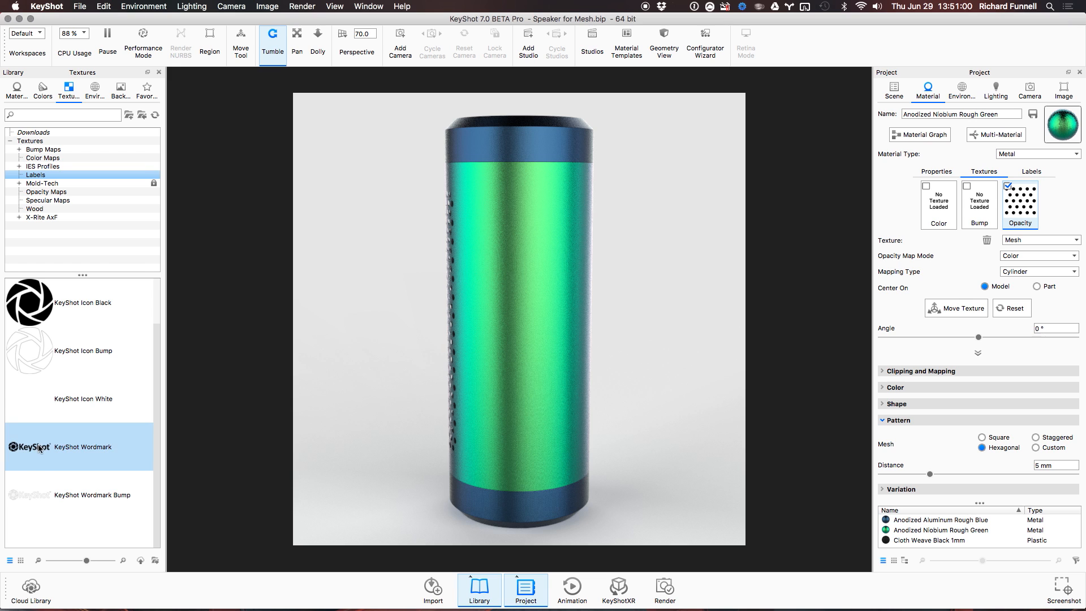
{"action": "left_click_drag", "start_coordinate": [34, 447], "coordinate": [529, 310]}
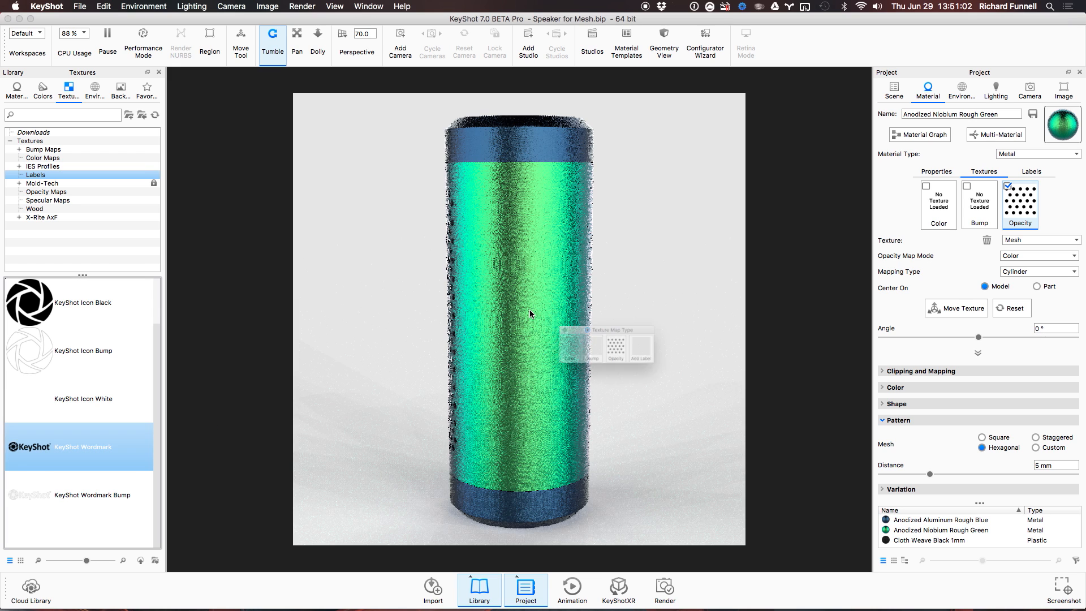
{"action": "left_click", "coordinate": [651, 345]}
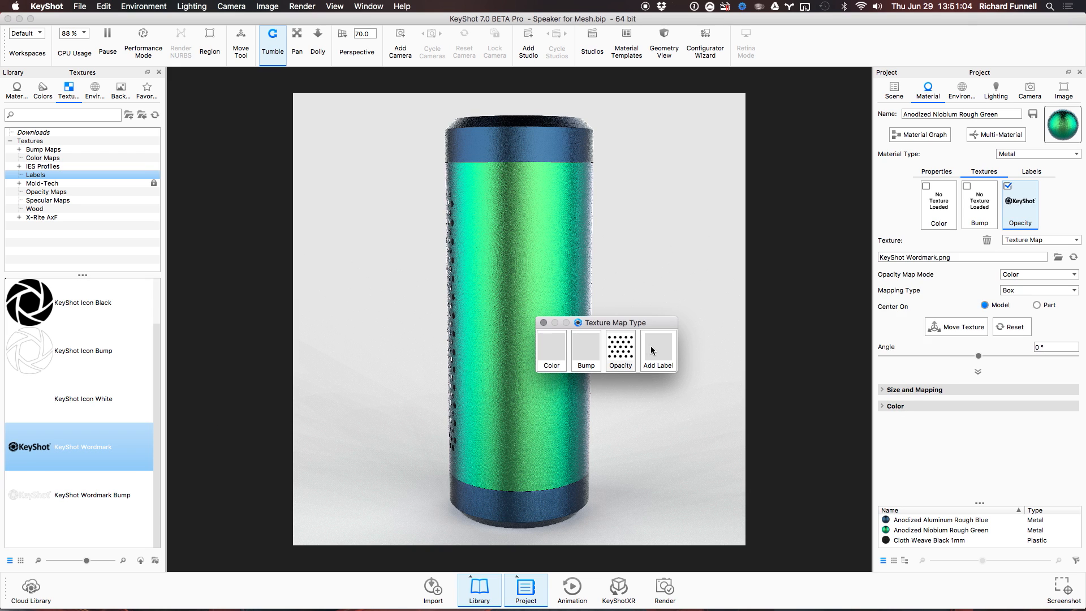
{"action": "left_click", "coordinate": [654, 344]}
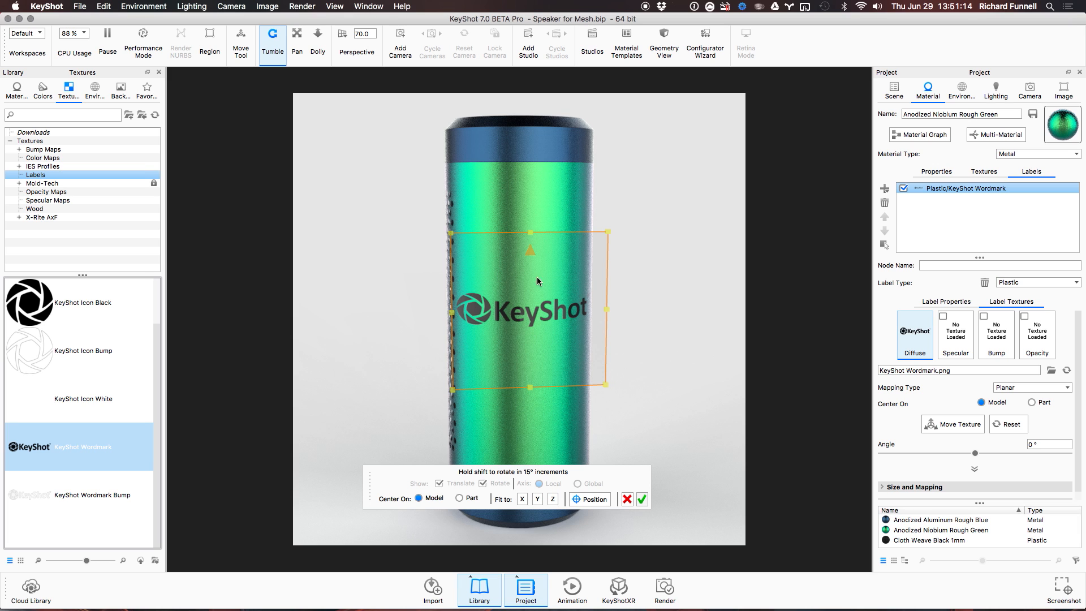
Shrink the KeyShot wordmark label to fit within the shell's width and centre it just above the shell's middle.
{"action": "left_click_drag", "start_coordinate": [530, 321], "coordinate": [539, 293]}
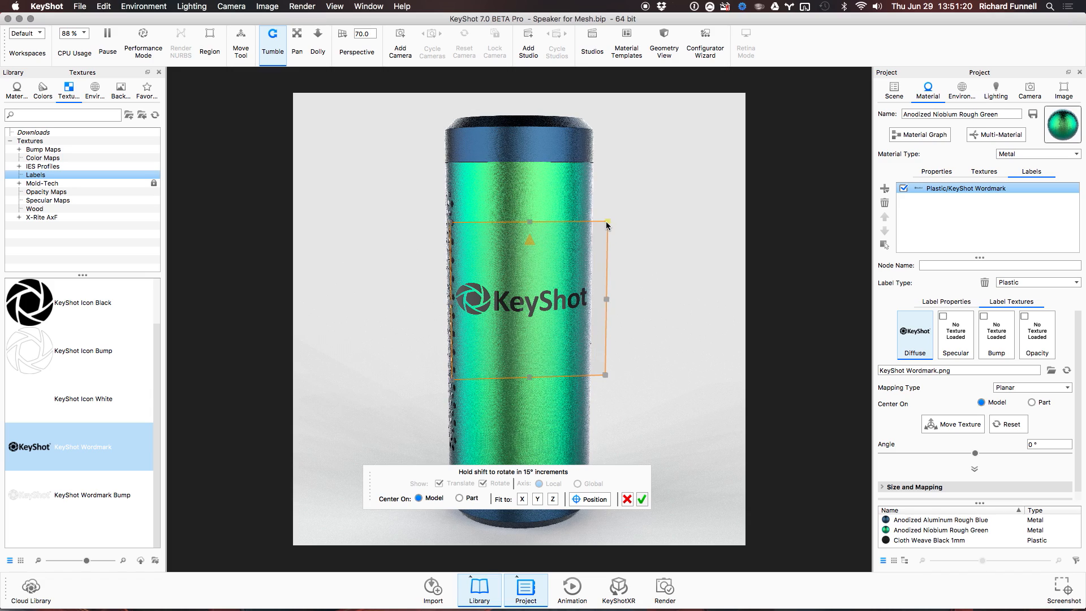
{"action": "left_click_drag", "start_coordinate": [605, 222], "coordinate": [561, 268]}
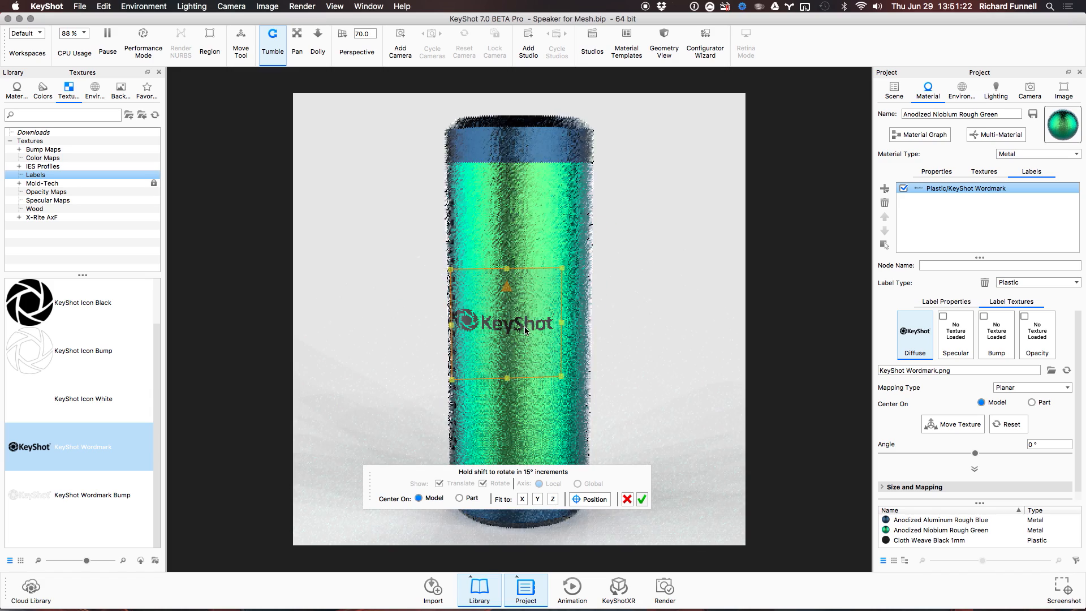
{"action": "left_click_drag", "start_coordinate": [525, 331], "coordinate": [554, 318]}
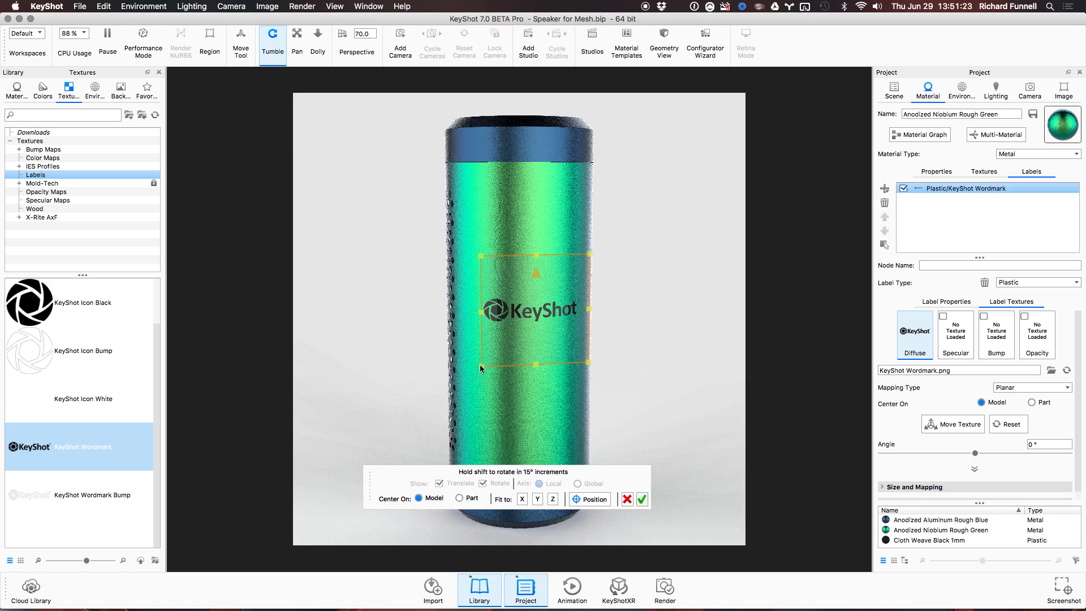
{"action": "left_click_drag", "start_coordinate": [480, 368], "coordinate": [465, 383]}
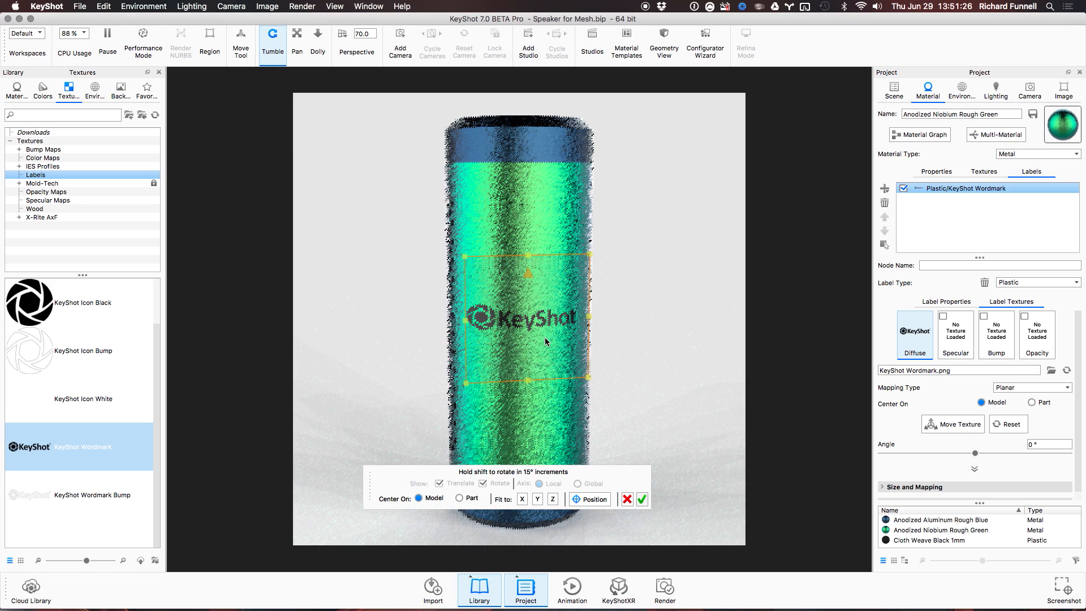
{"action": "left_click_drag", "start_coordinate": [545, 337], "coordinate": [521, 297]}
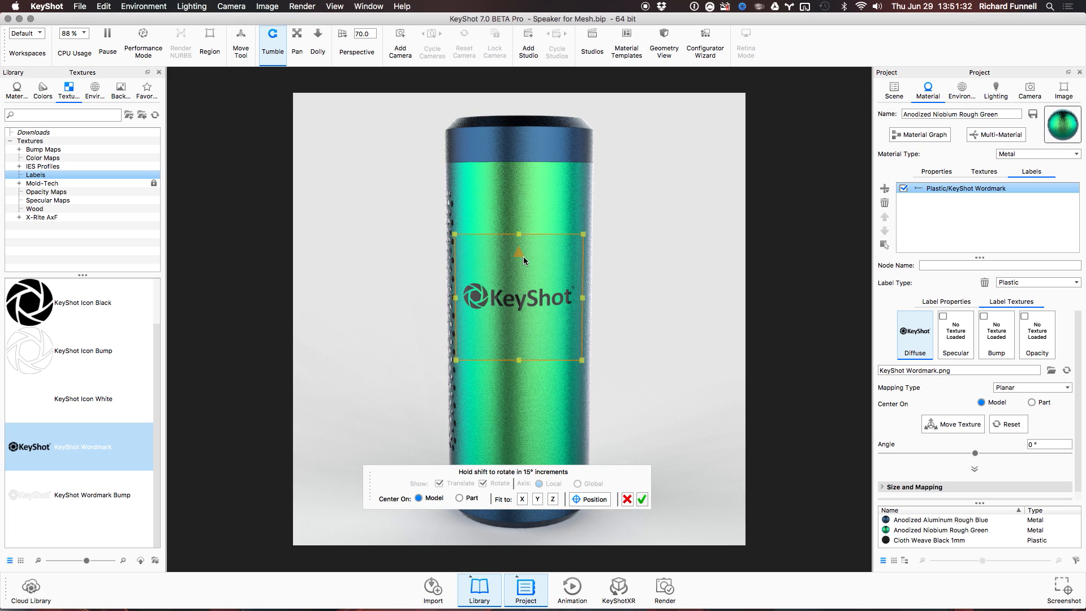
Switch the label from positioning to rotation, turn it to 88°, and rotate it back to -5.6°.
{"action": "left_click", "coordinate": [584, 499]}
{"action": "left_click_drag", "start_coordinate": [586, 289], "coordinate": [537, 367]}
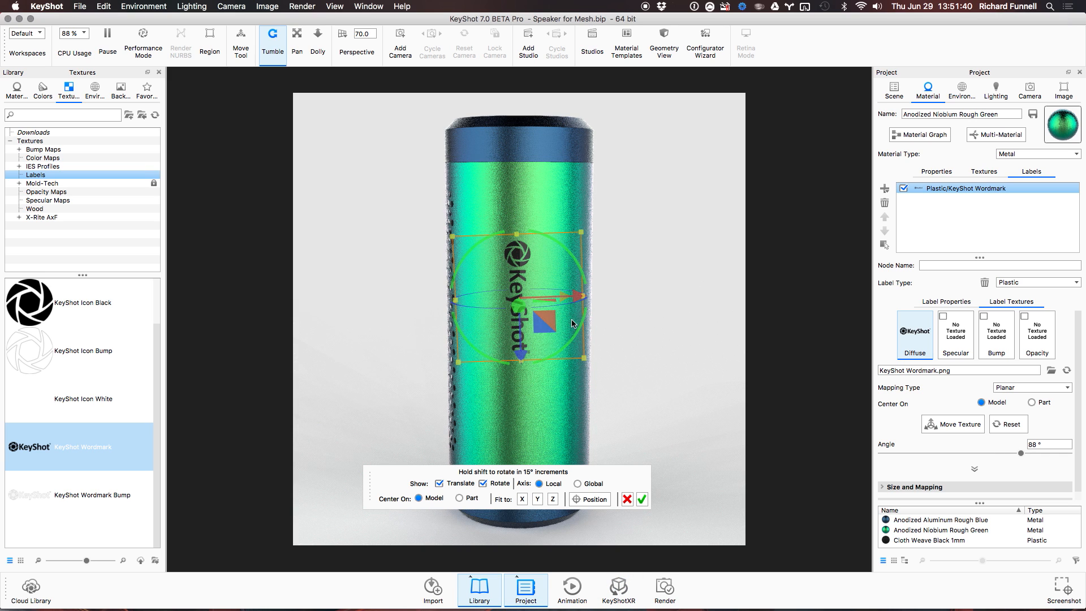
{"action": "left_click_drag", "start_coordinate": [574, 263], "coordinate": [487, 223]}
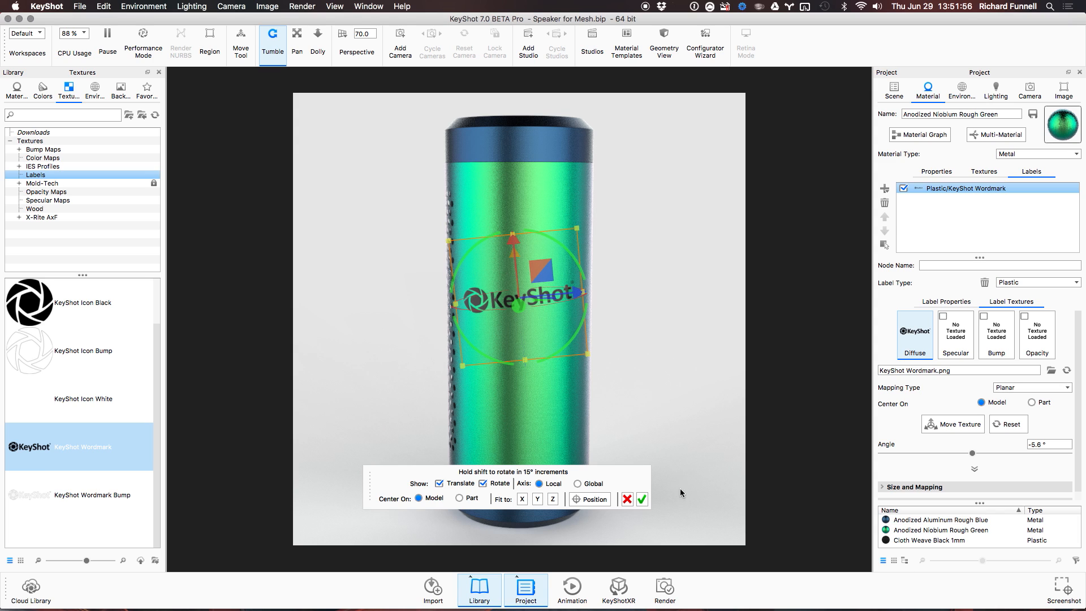
Accept the wordmark label's placement, try UV and Sphere mapping for it, and set its mapping type to Cylinder.
{"action": "left_click", "coordinate": [642, 499]}
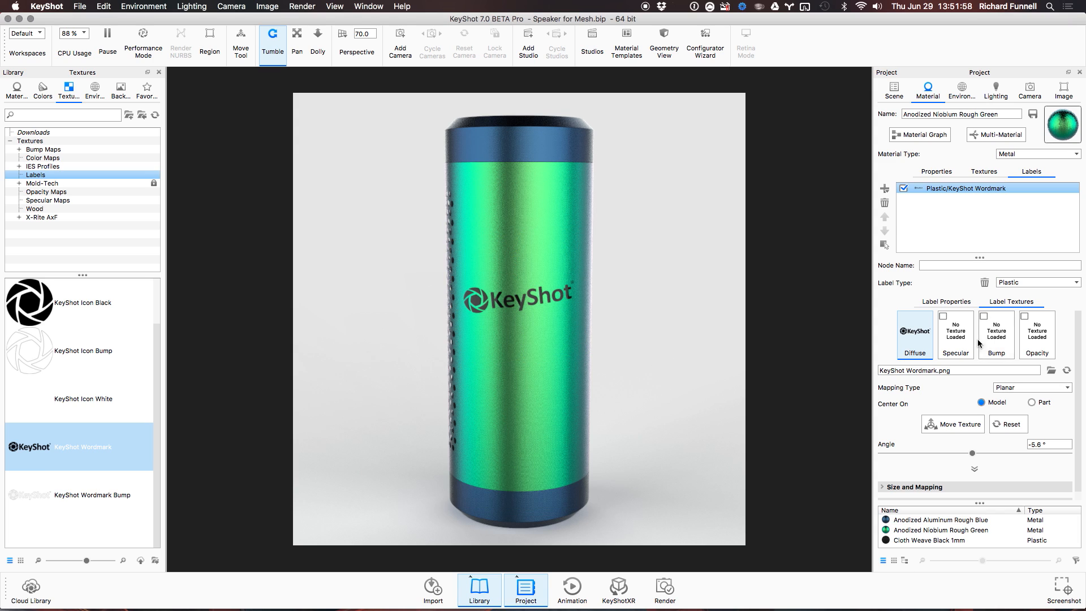
{"action": "left_click", "coordinate": [1024, 389]}
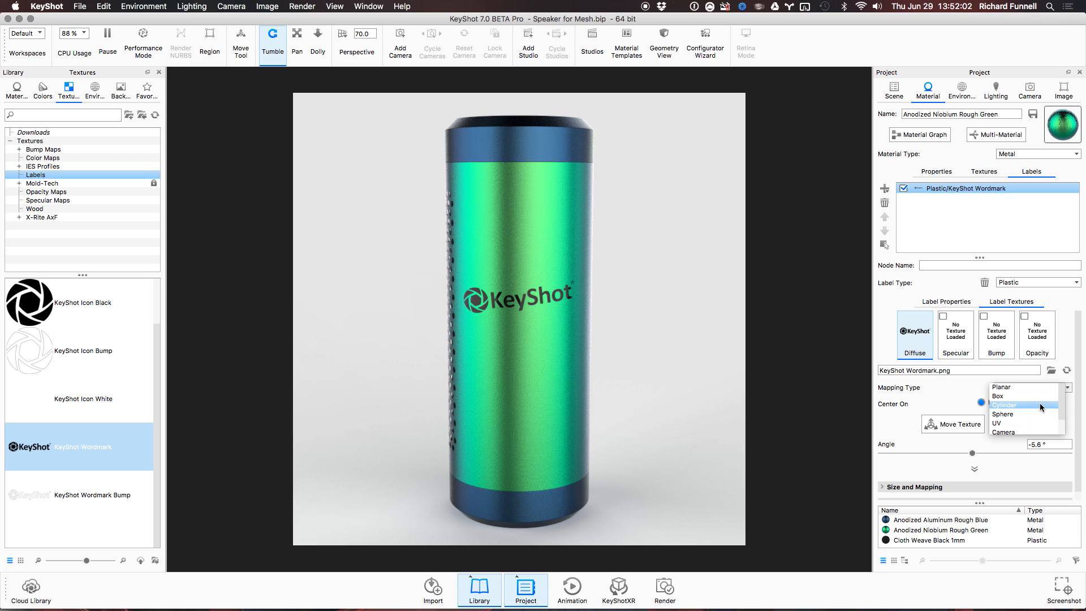
{"action": "left_click", "coordinate": [1017, 423]}
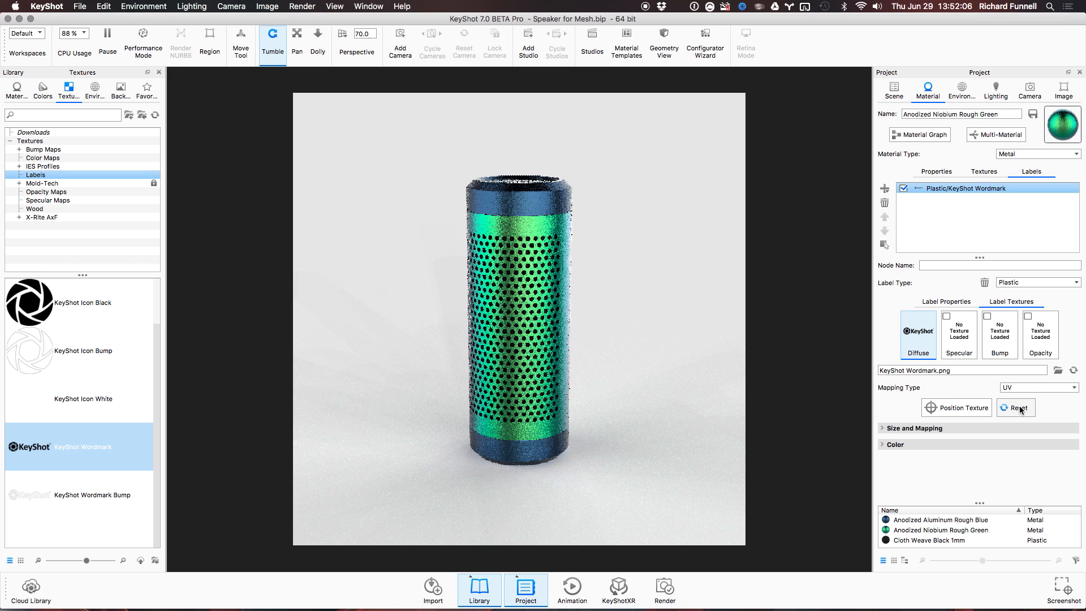
{"action": "left_click", "coordinate": [1066, 388]}
{"action": "left_click", "coordinate": [1008, 420]}
{"action": "left_click", "coordinate": [1024, 388]}
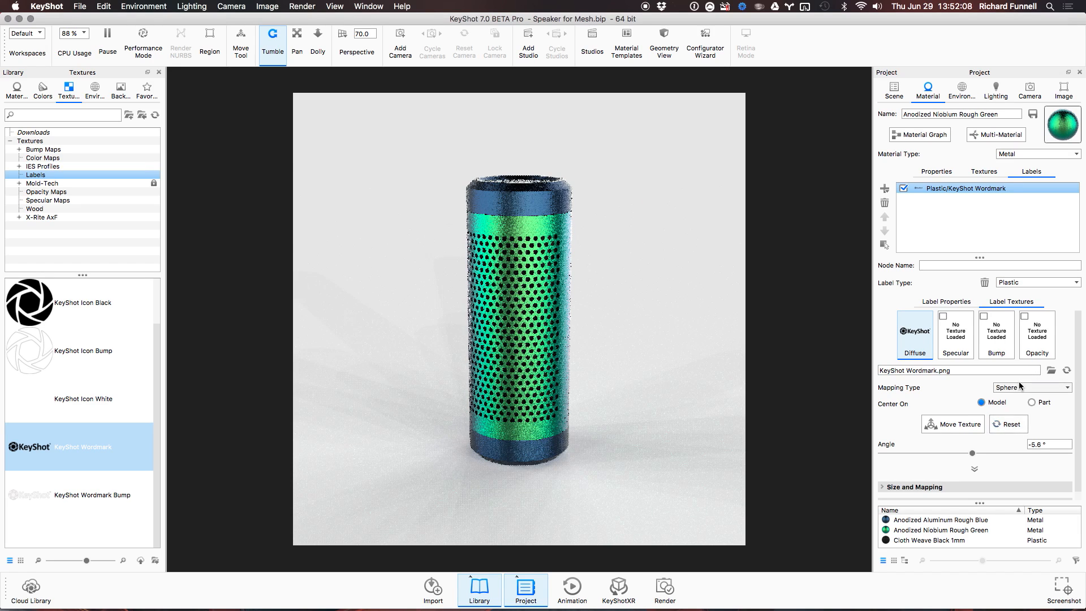
{"action": "left_click", "coordinate": [1019, 406]}
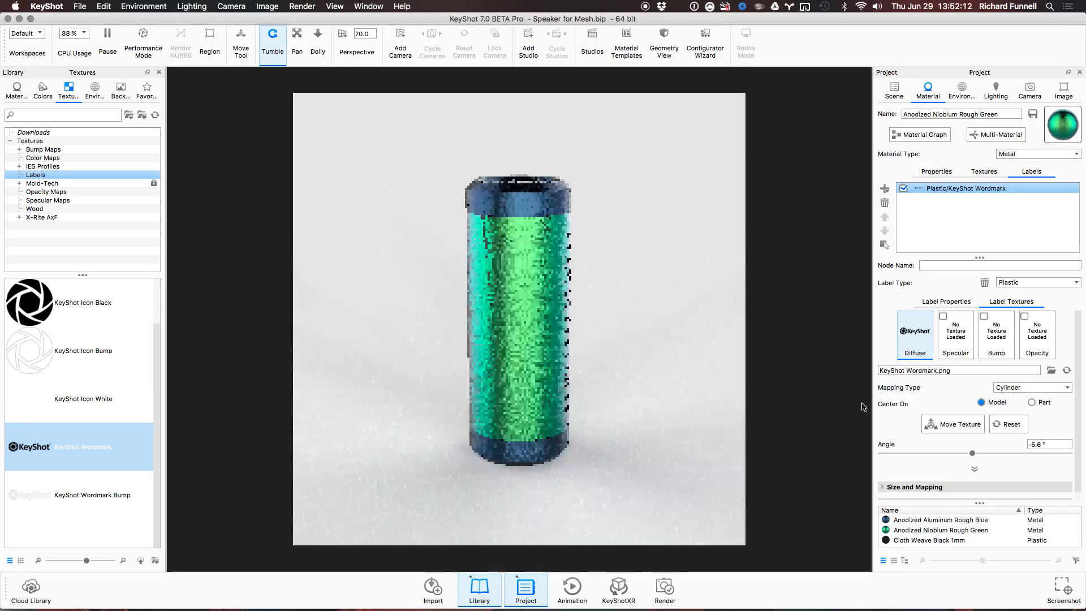
Reset the label's cylindrical mapping and rotate the wordmark to -163.2° around the shell onto its solid side.
{"action": "left_click", "coordinate": [1012, 425]}
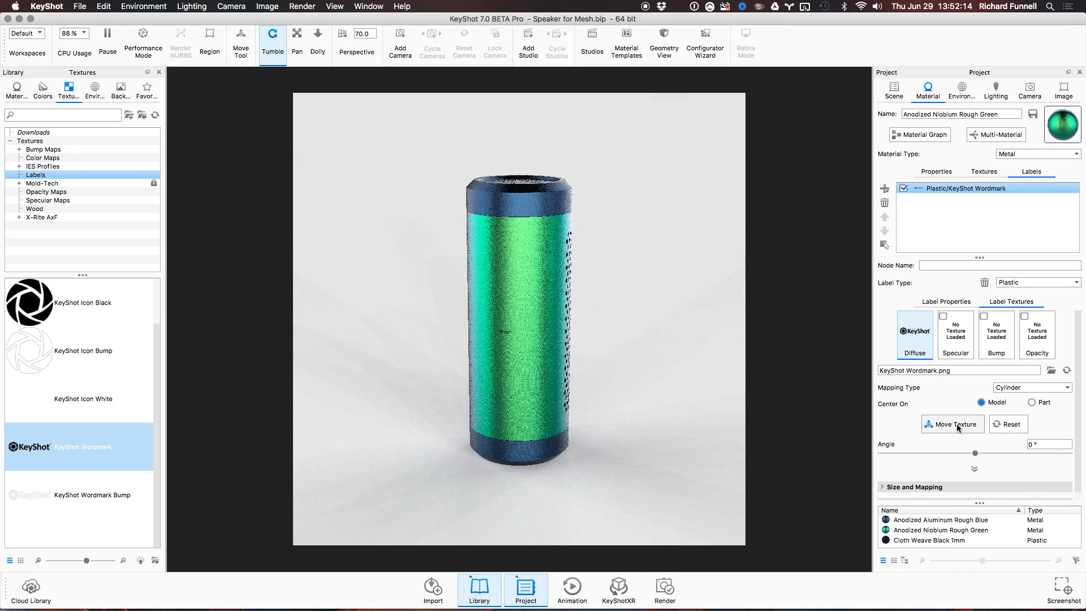
{"action": "left_click", "coordinate": [955, 424]}
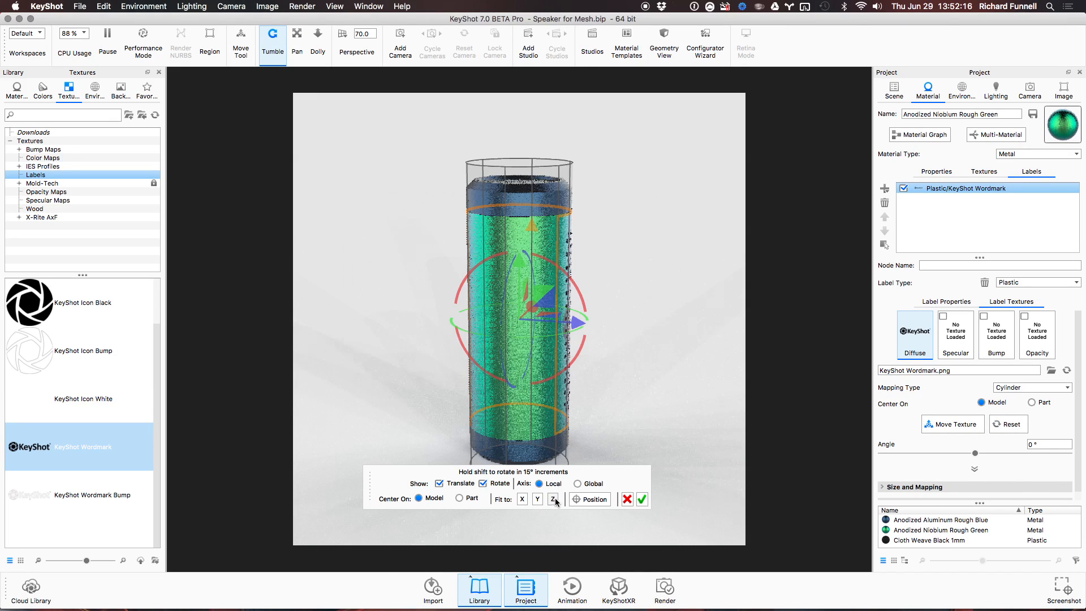
{"action": "left_click", "coordinate": [642, 499]}
{"action": "left_click_drag", "start_coordinate": [632, 422], "coordinate": [442, 408]}
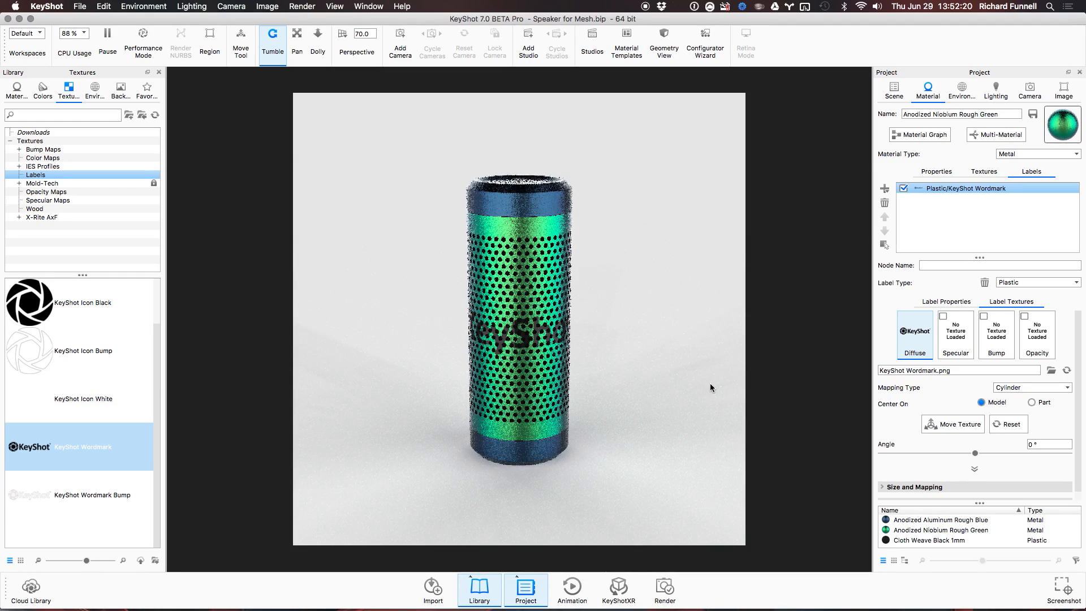
{"action": "left_click_drag", "start_coordinate": [694, 398], "coordinate": [576, 425]}
{"action": "left_click", "coordinate": [955, 425]}
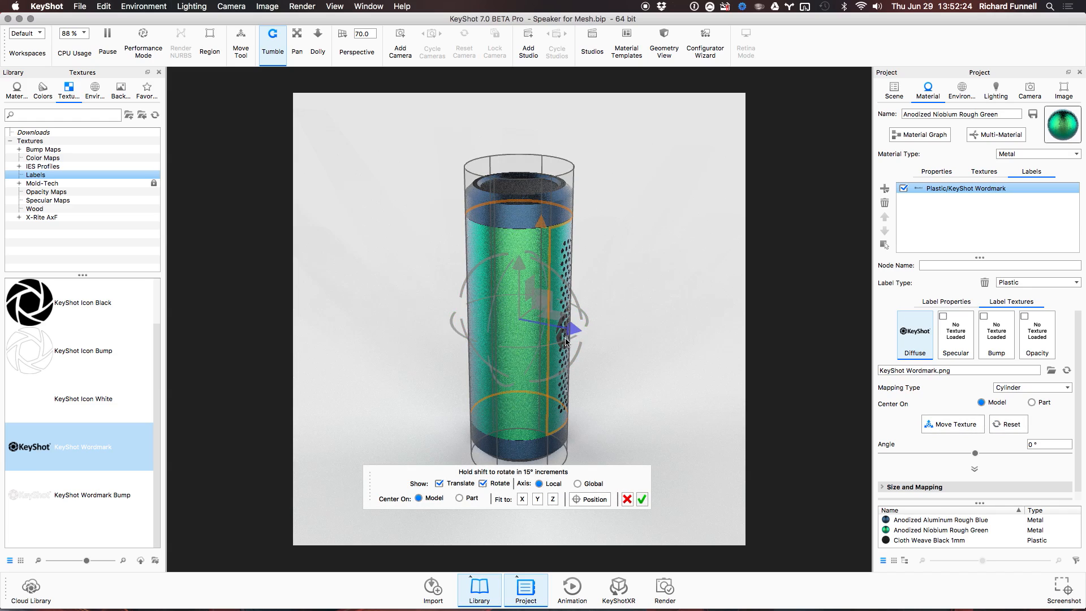
{"action": "left_click_drag", "start_coordinate": [584, 325], "coordinate": [457, 263]}
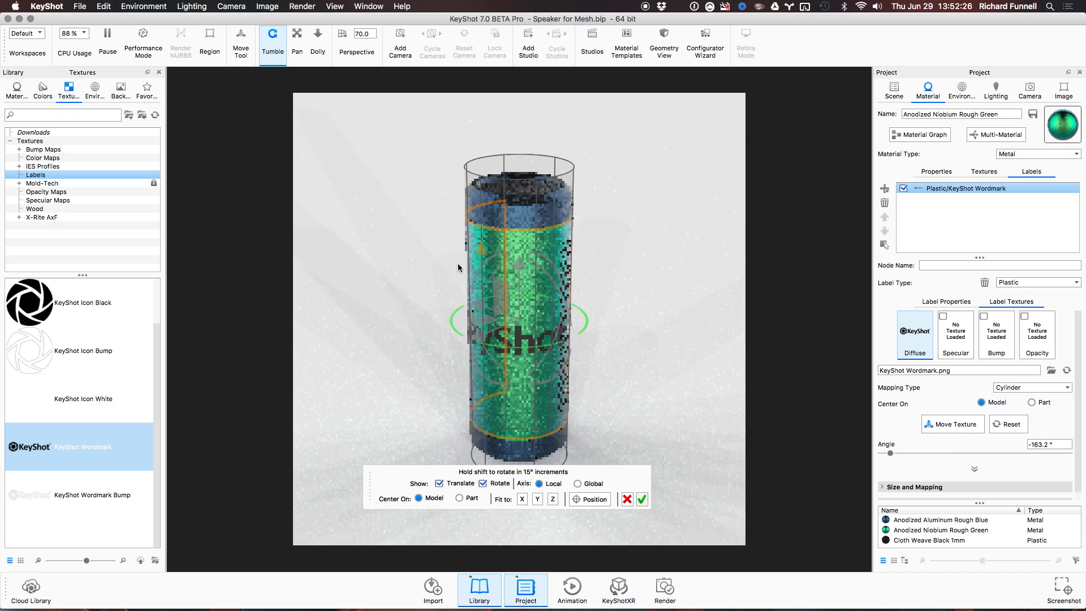
{"action": "left_click", "coordinate": [642, 499]}
{"action": "left_click_drag", "start_coordinate": [575, 402], "coordinate": [673, 375]}
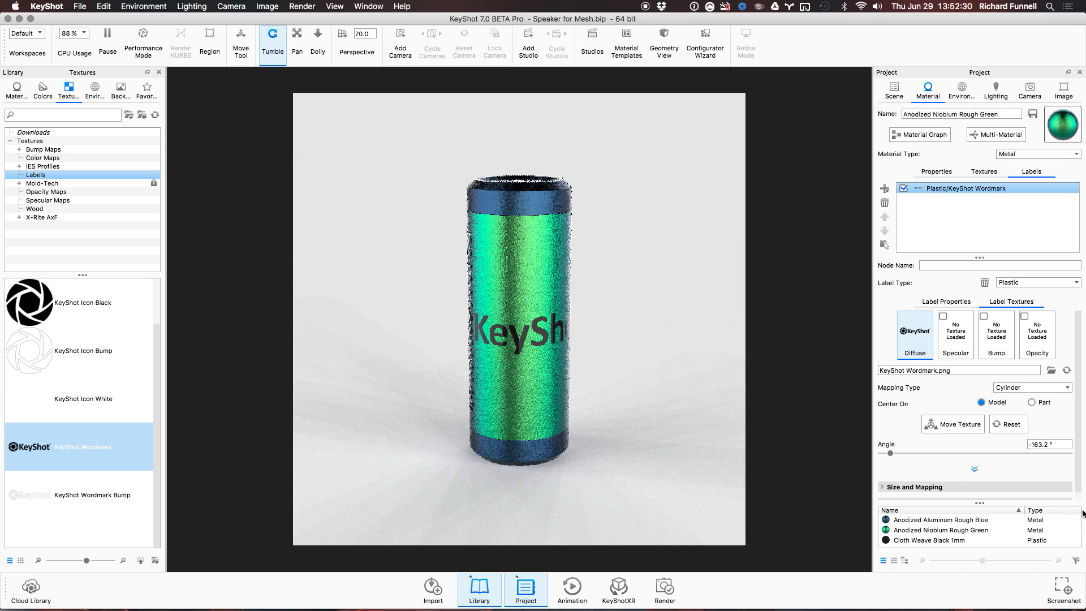
Set the wordmark label's width to 50 mm and check its size on the speaker up close.
{"action": "left_click", "coordinate": [897, 487]}
{"action": "scroll", "coordinate": [1063, 396], "scroll_direction": "down", "scroll_amount": 5}
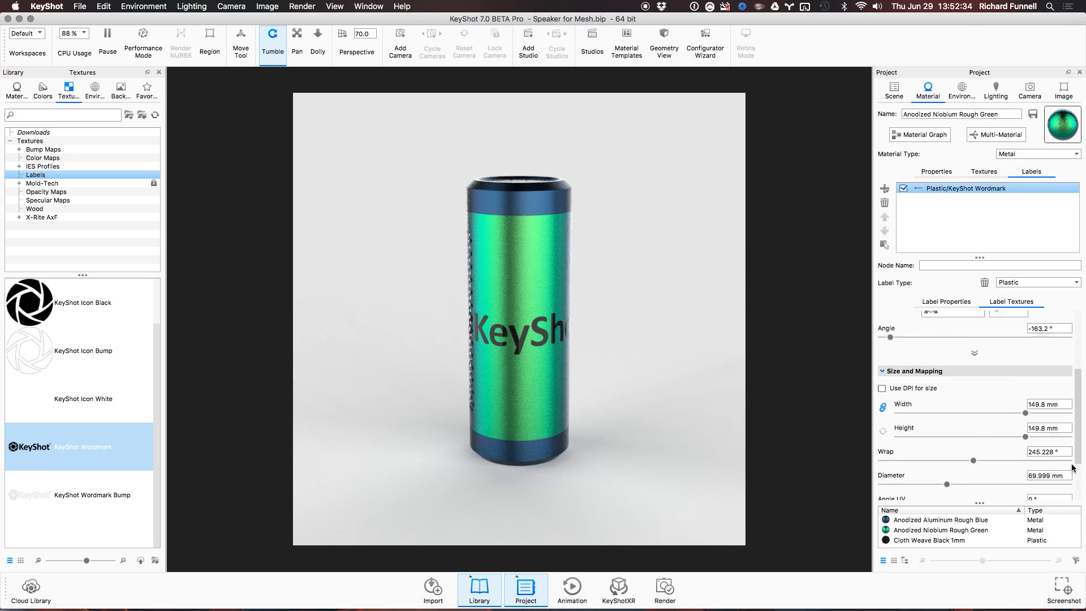
{"action": "left_click", "coordinate": [1067, 334]}
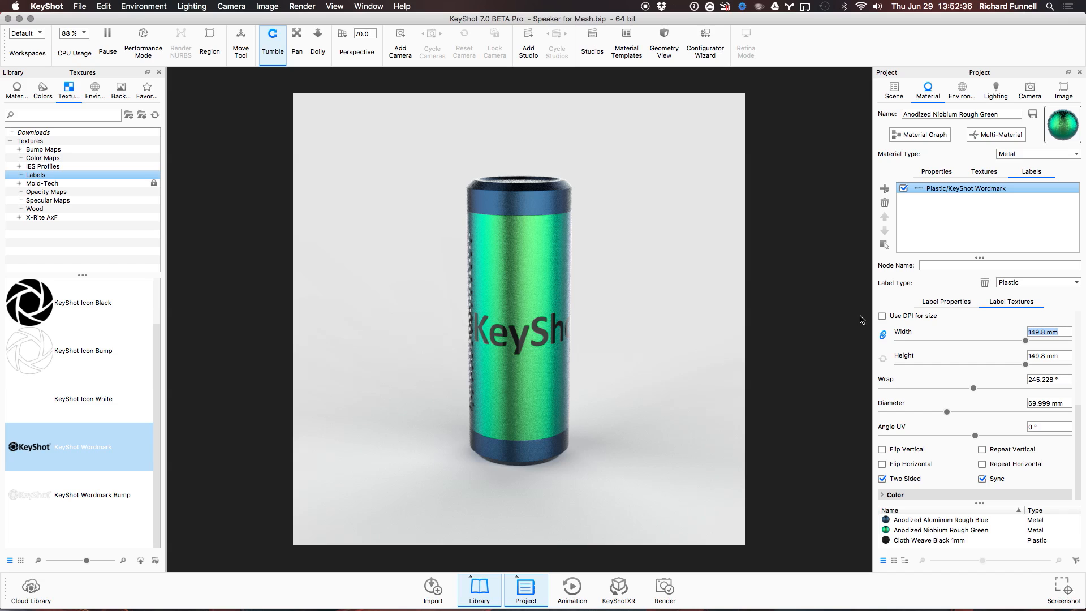
{"action": "type", "text": "50"}
{"action": "key", "text": "Return"}
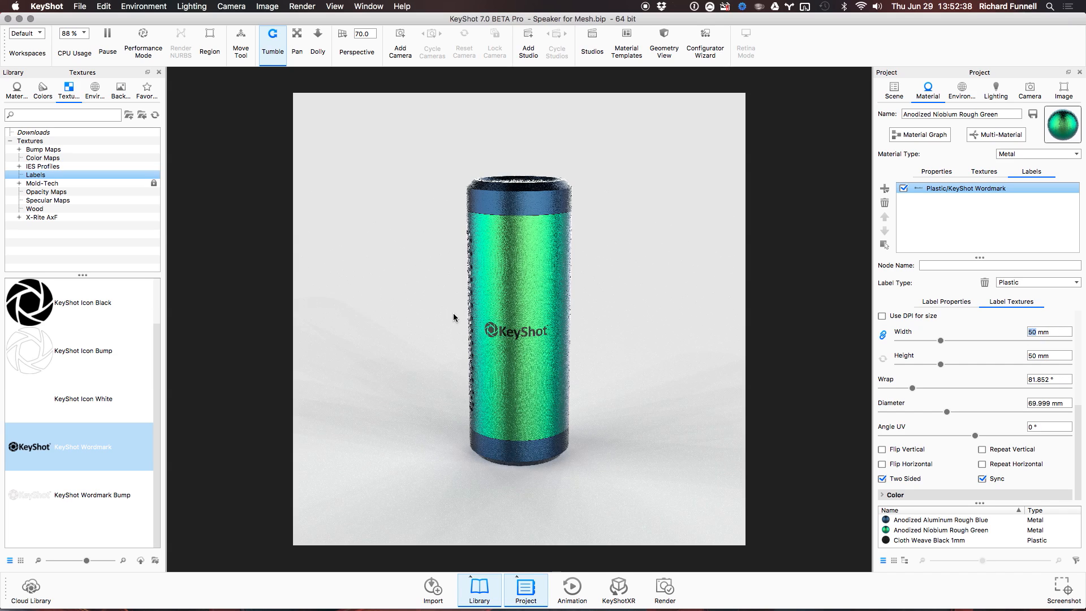
{"action": "left_click_drag", "start_coordinate": [453, 317], "coordinate": [614, 344]}
{"action": "scroll", "coordinate": [614, 344], "scroll_direction": "up", "scroll_amount": 3}
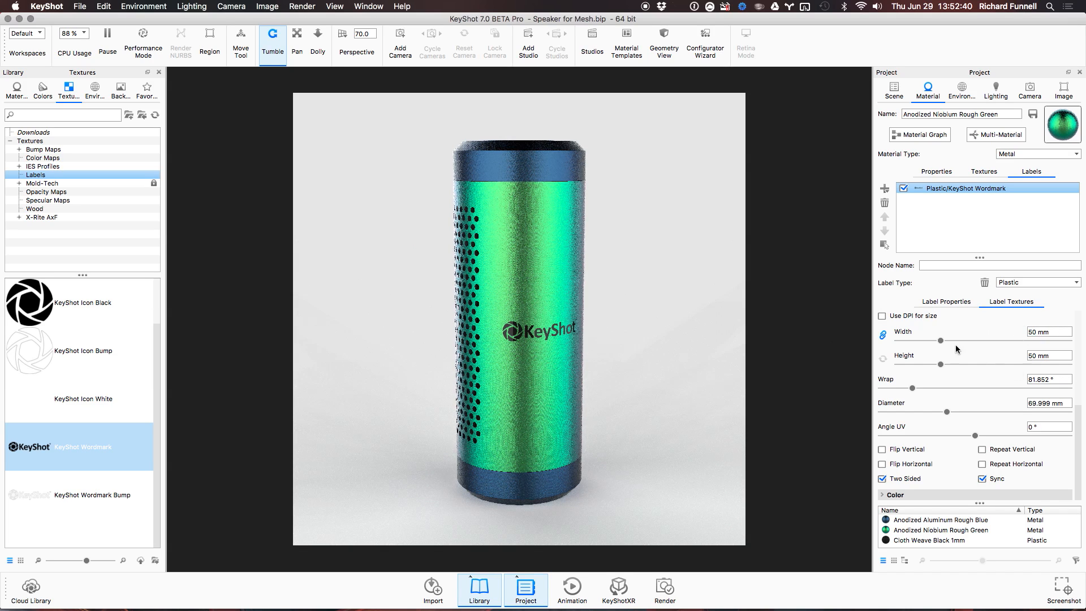
Check the label's cylinder mapping outline on the shell and set its wrap to 90°.
{"action": "scroll", "coordinate": [956, 344], "scroll_direction": "up", "scroll_amount": 5}
{"action": "left_click", "coordinate": [955, 424]}
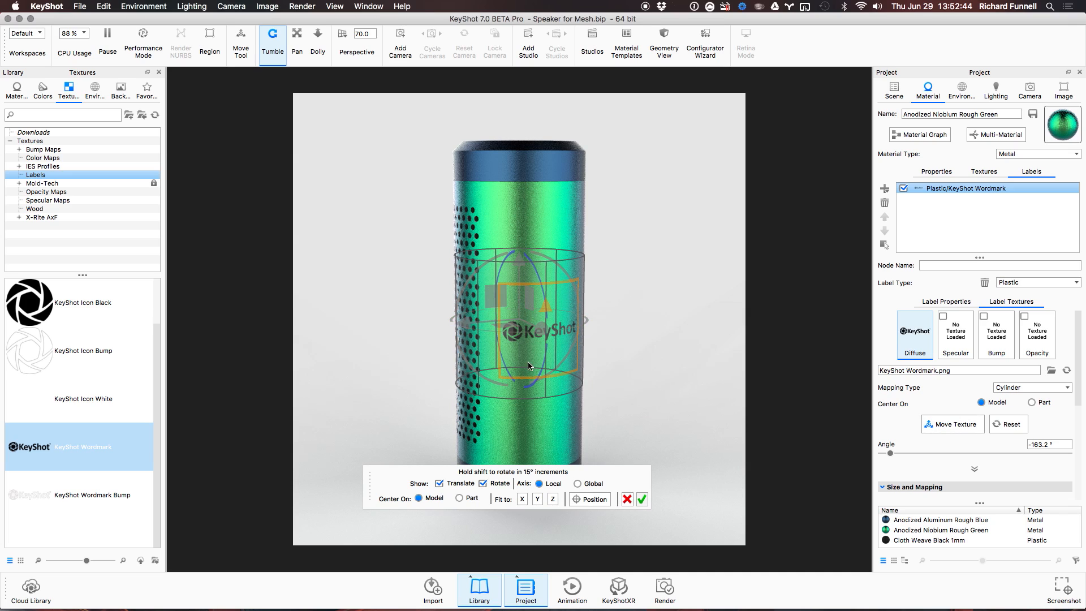
{"action": "left_click", "coordinate": [643, 497]}
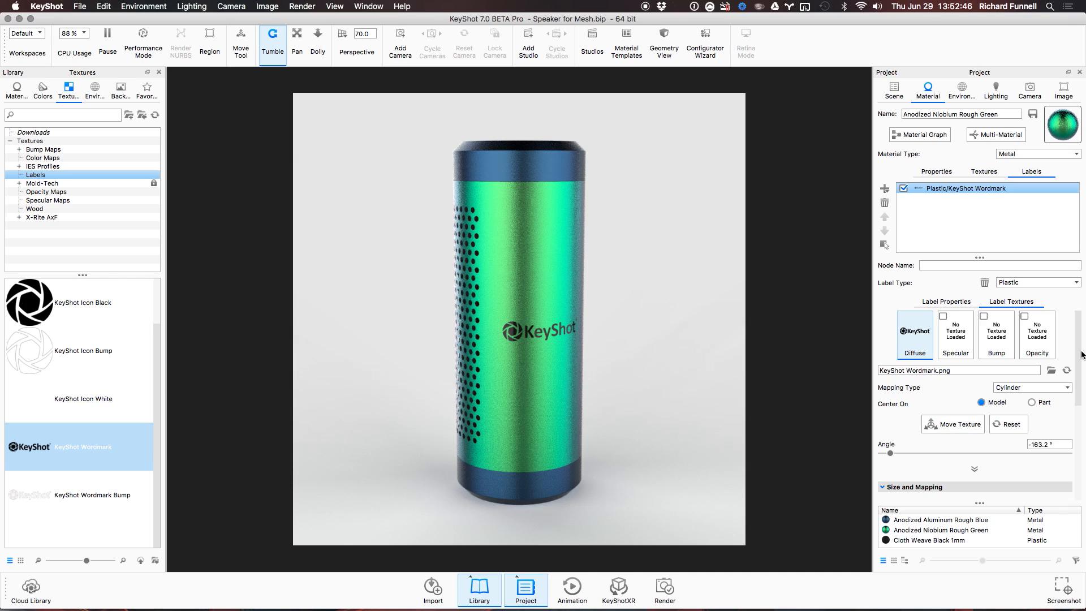
{"action": "scroll", "coordinate": [1078, 362], "scroll_direction": "down", "scroll_amount": 5}
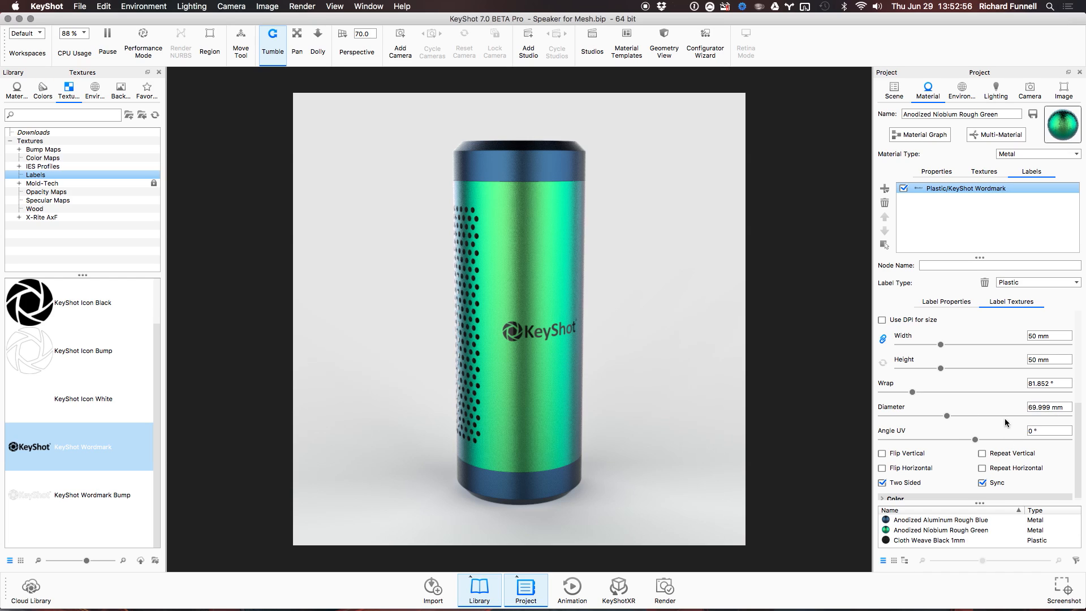
{"action": "left_click", "coordinate": [1058, 381]}
{"action": "type", "text": "90"}
{"action": "key", "text": "Return"}
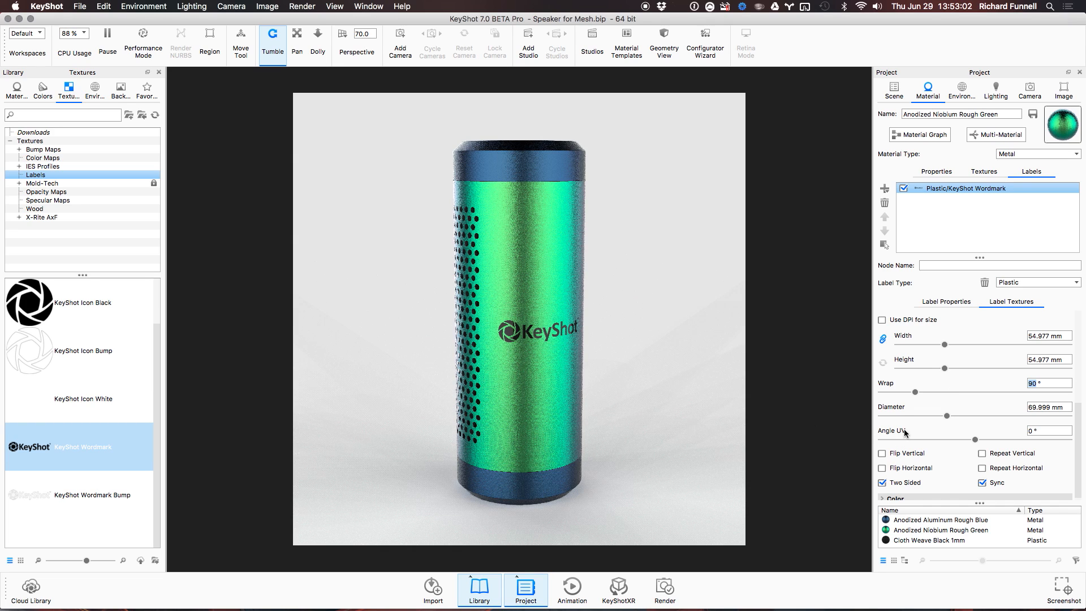
Tilt the wordmark on the shell by setting the label's Angle UV to 30°.
{"action": "left_click_drag", "start_coordinate": [615, 379], "coordinate": [592, 380]}
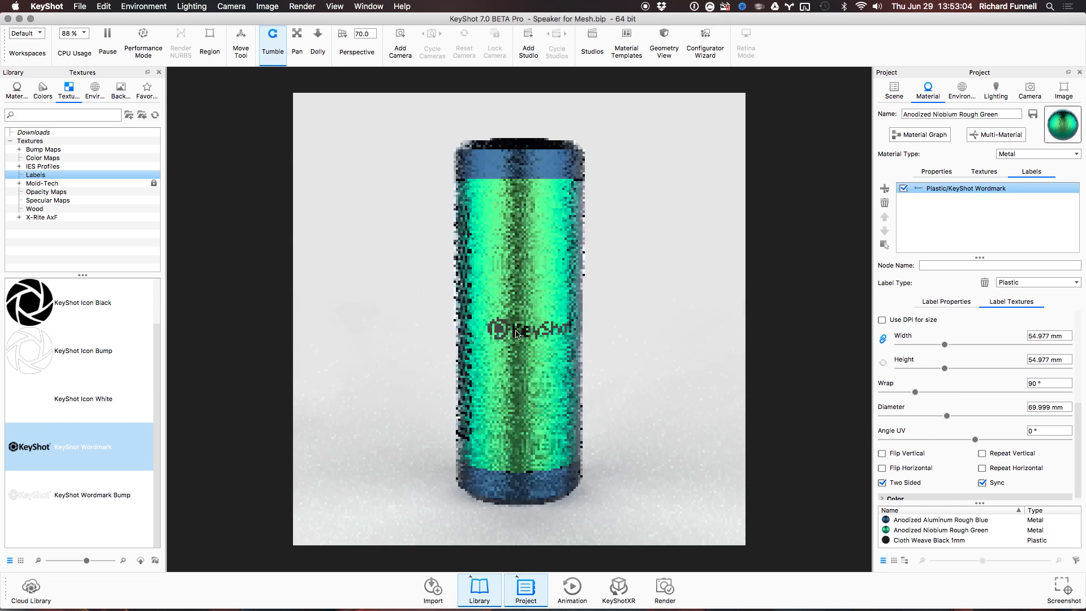
{"action": "left_click_drag", "start_coordinate": [981, 445], "coordinate": [990, 442]}
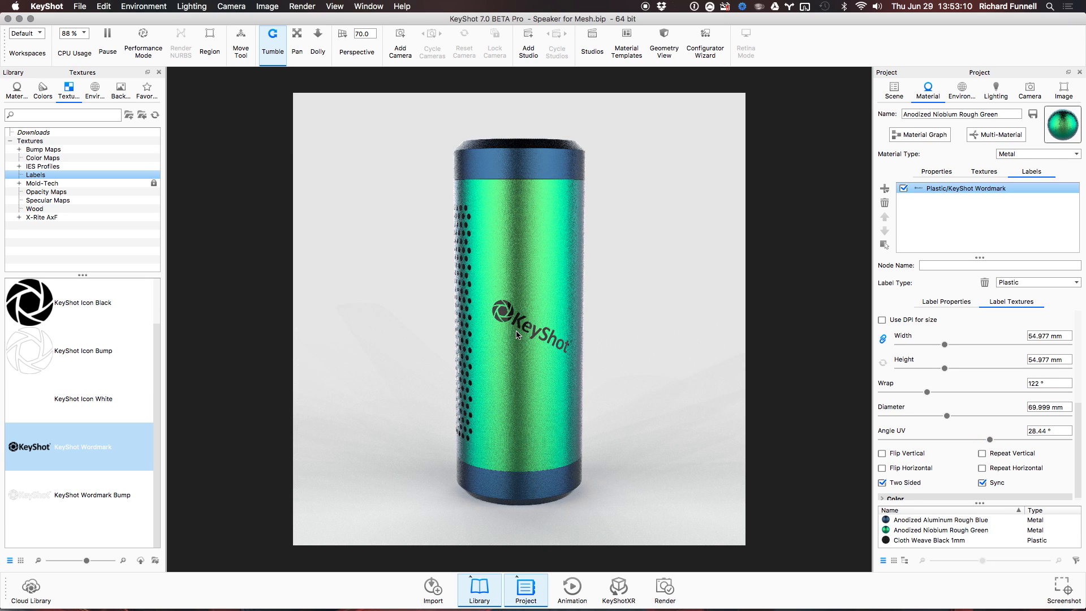
{"action": "left_click_drag", "start_coordinate": [1061, 430], "coordinate": [845, 408]}
{"action": "type", "text": "30"}
{"action": "key", "text": "Return"}
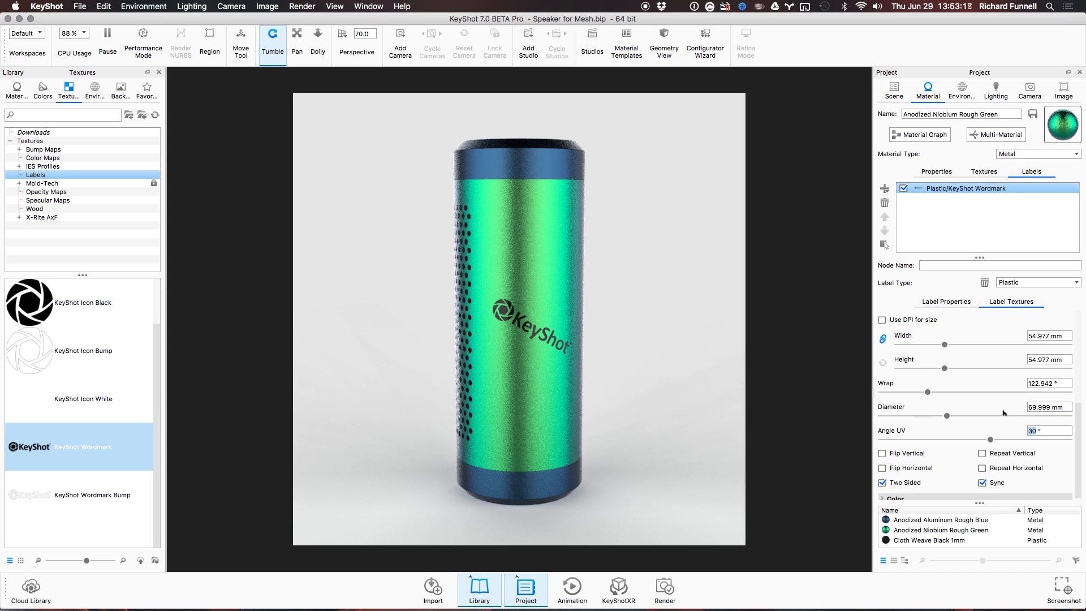
Turn on Repeat Horizontal and Repeat Vertical for the wordmark label and check the pattern around the shell.
{"action": "scroll", "coordinate": [1031, 338], "scroll_direction": "up", "scroll_amount": 4}
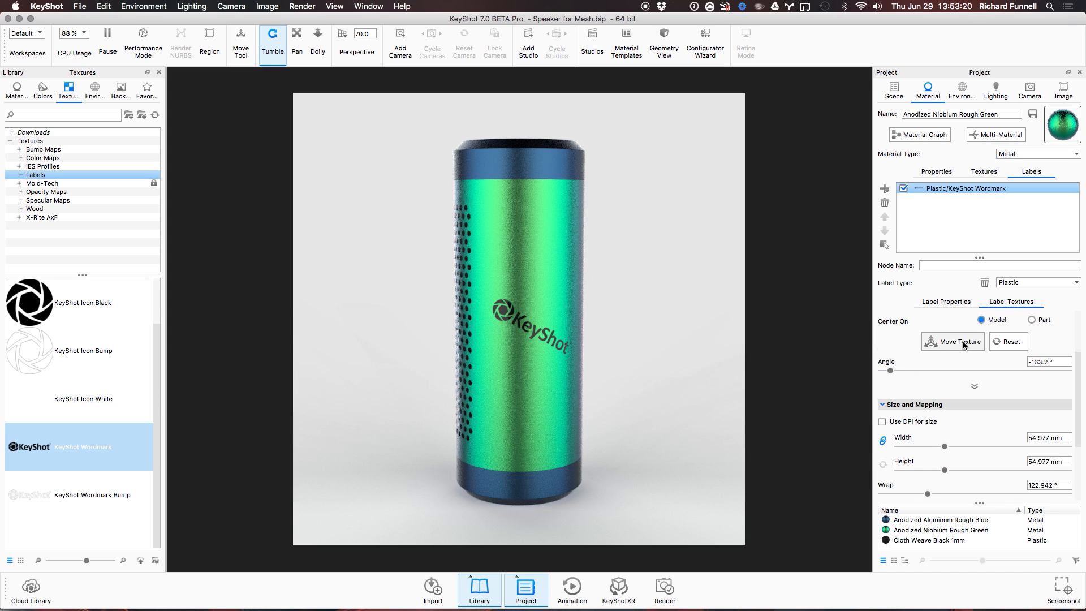
{"action": "left_click", "coordinate": [964, 343]}
{"action": "left_click", "coordinate": [964, 344]}
{"action": "scroll", "coordinate": [966, 430], "scroll_direction": "down", "scroll_amount": 4}
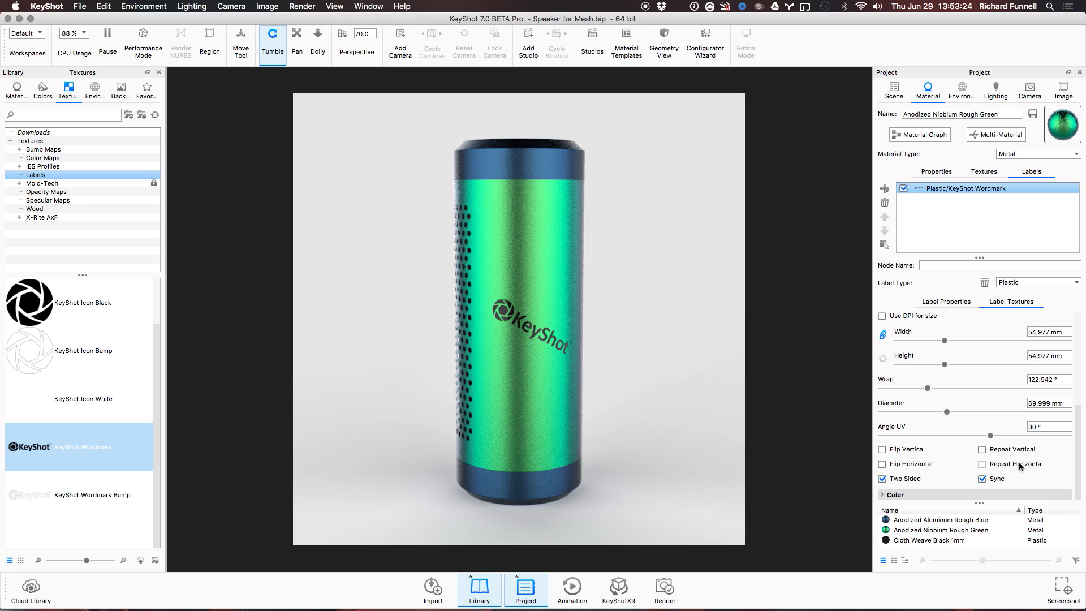
{"action": "left_click", "coordinate": [1018, 464]}
{"action": "left_click", "coordinate": [1018, 449]}
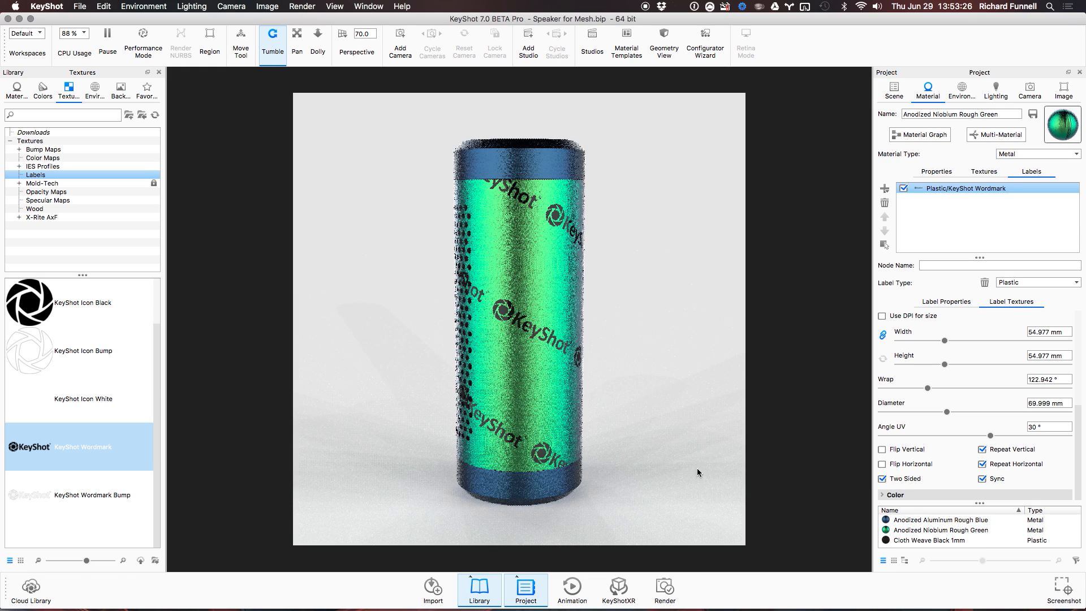
{"action": "left_click_drag", "start_coordinate": [637, 400], "coordinate": [584, 242]}
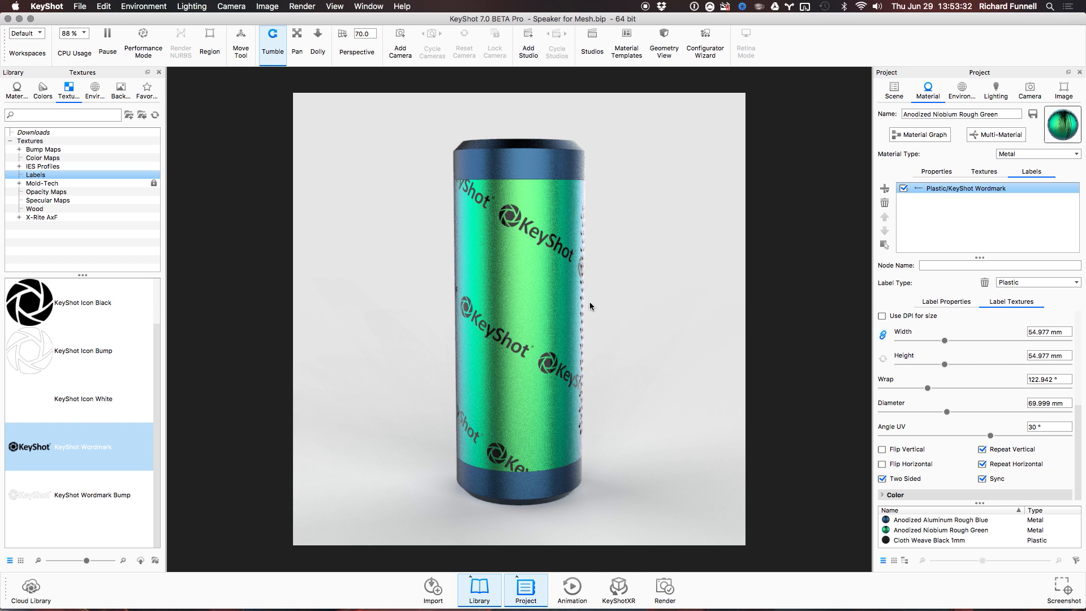
{"action": "left_click_drag", "start_coordinate": [610, 299], "coordinate": [656, 308]}
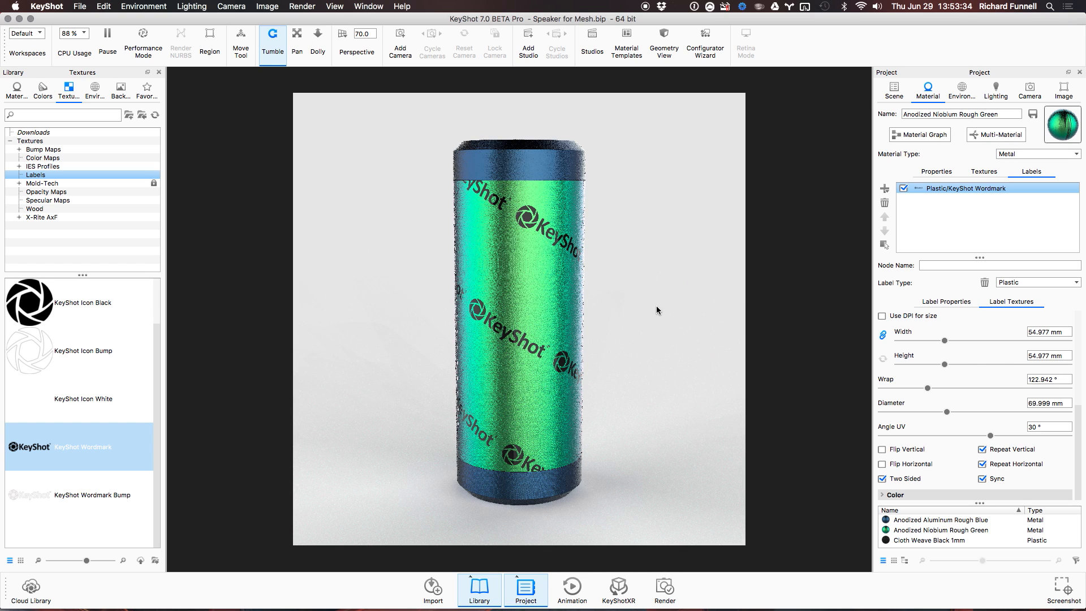
Preview 40mm Controls white.png in Finder's 2. Speaker folder and add it to the speaker's blue top in KeyShot as a label.
{"action": "left_click_drag", "start_coordinate": [680, 260], "coordinate": [645, 211]}
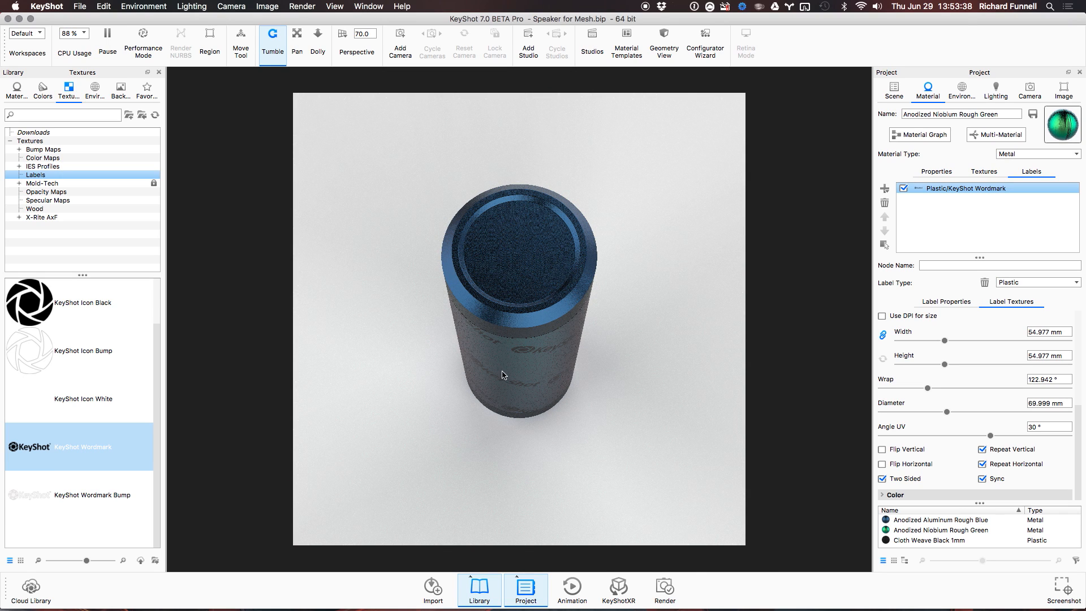
{"action": "key", "text": "super+Tab"}
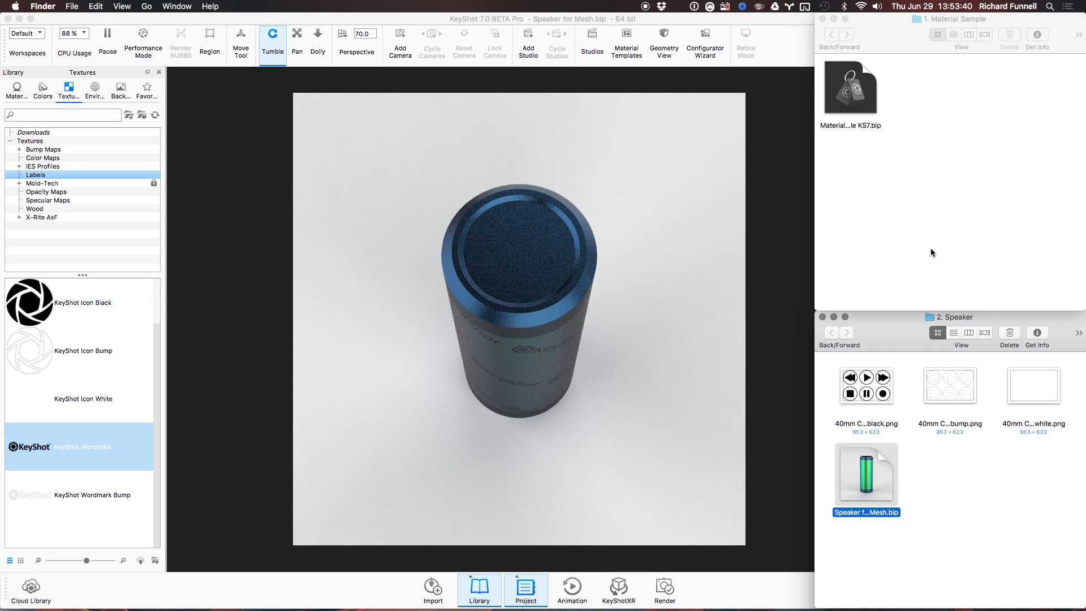
{"action": "left_click", "coordinate": [1021, 404]}
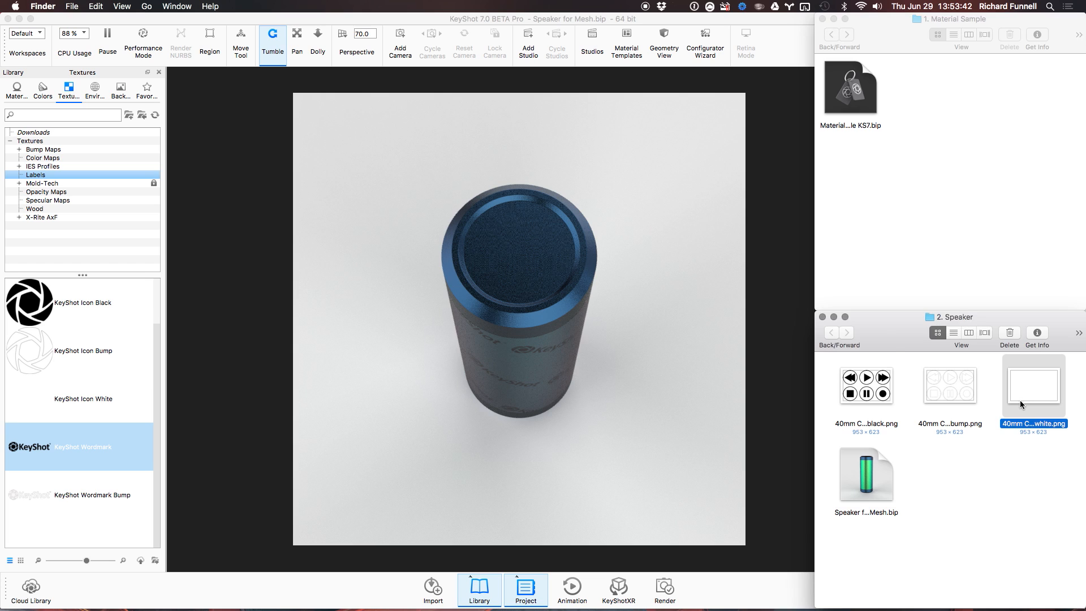
{"action": "key", "text": "space"}
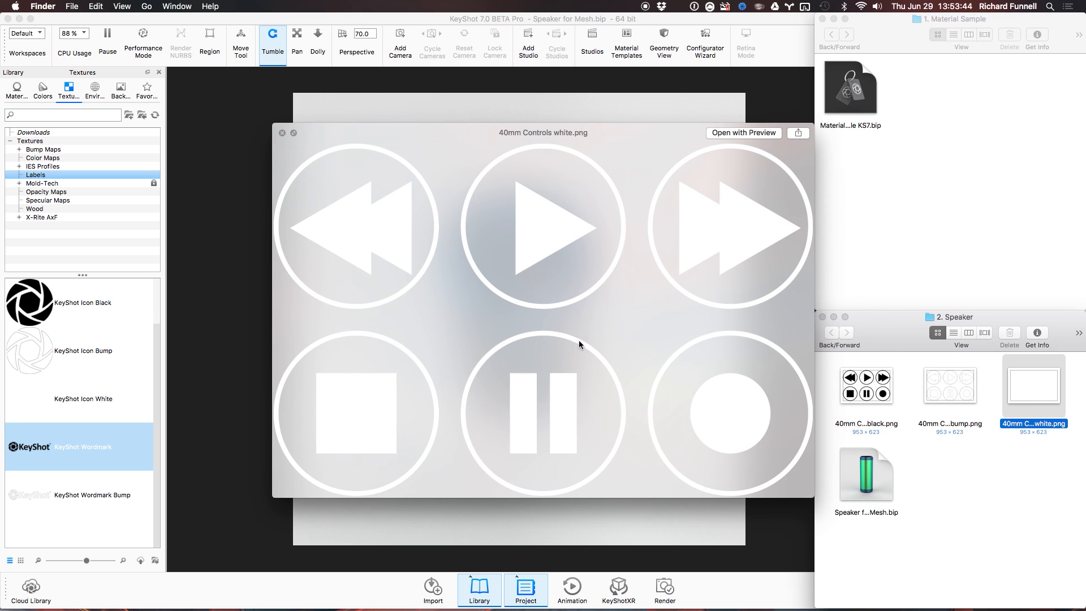
{"action": "key", "text": "space"}
{"action": "left_click_drag", "start_coordinate": [1033, 388], "coordinate": [649, 285]}
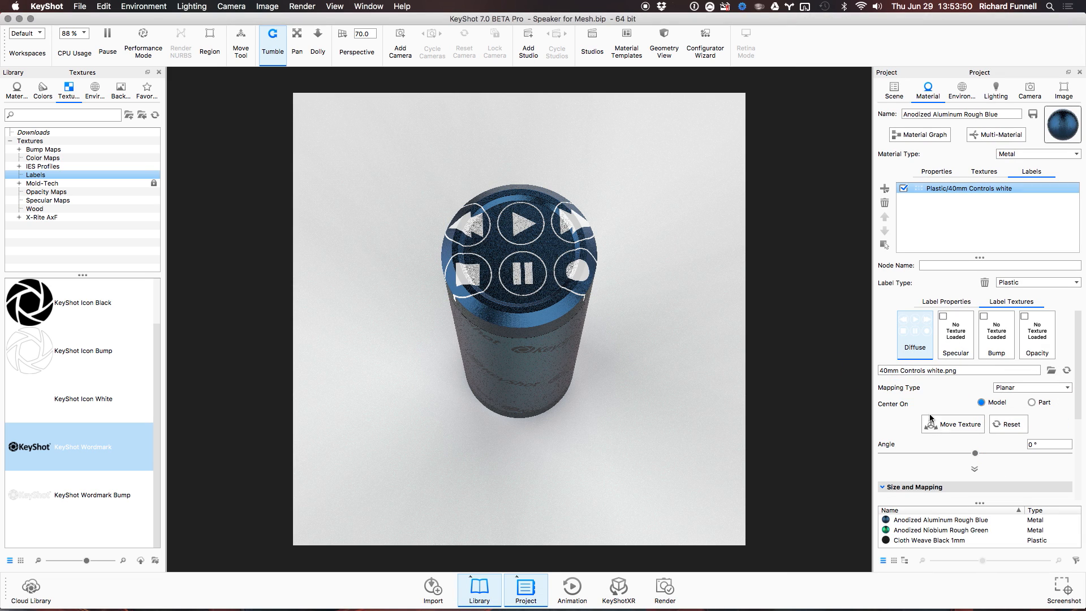
Scale the controls label down freehand to about 59 mm wide and reposition it on the speaker's blue top.
{"action": "left_click", "coordinate": [943, 428]}
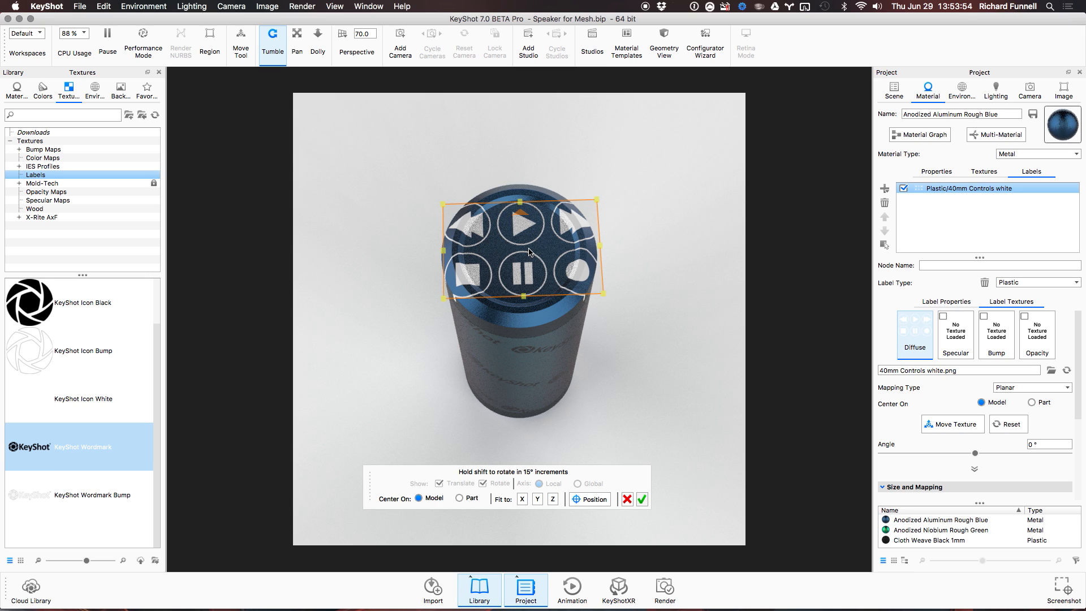
{"action": "left_click_drag", "start_coordinate": [597, 203], "coordinate": [576, 215]}
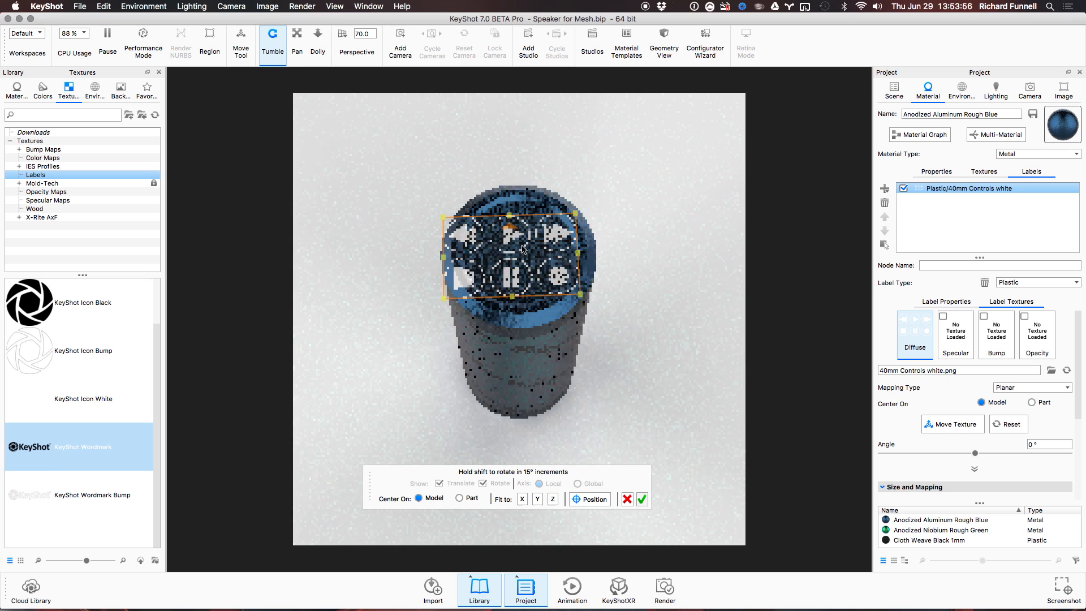
{"action": "left_click_drag", "start_coordinate": [509, 262], "coordinate": [519, 260]}
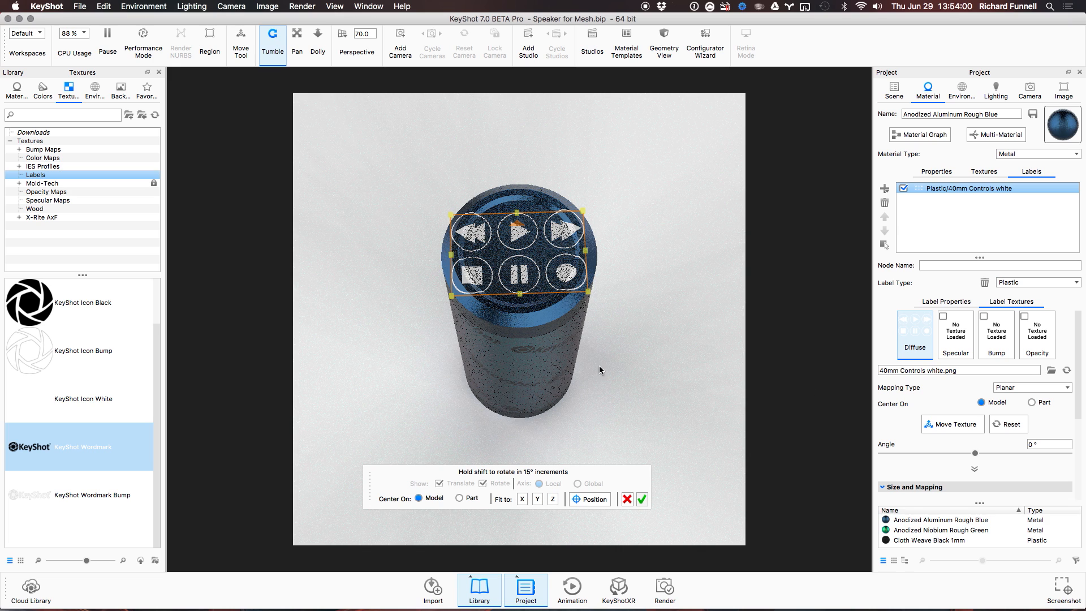
{"action": "left_click_drag", "start_coordinate": [583, 212], "coordinate": [581, 212]}
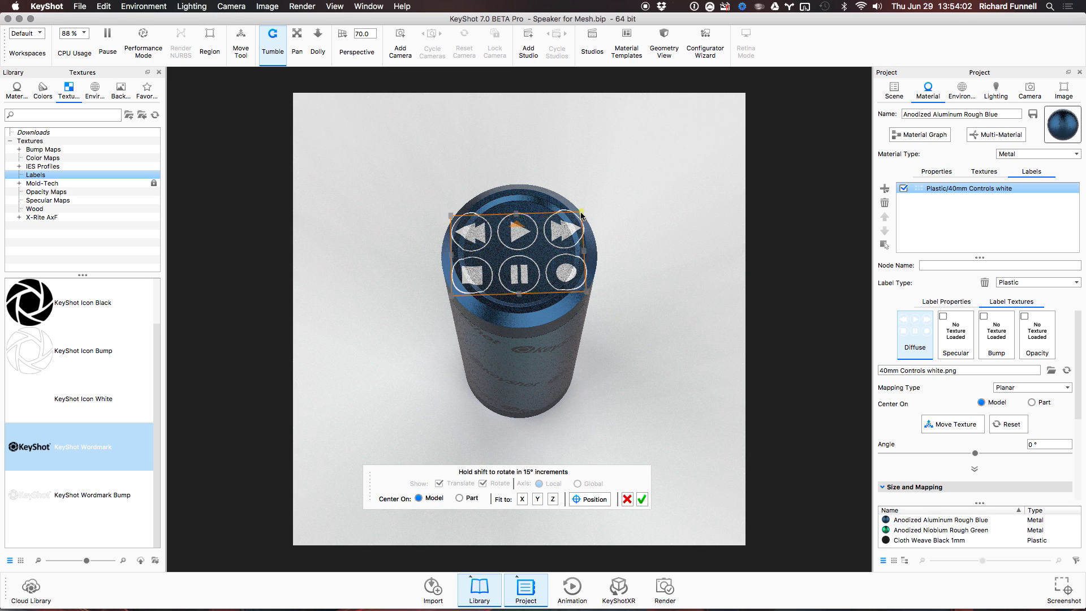
{"action": "left_click", "coordinate": [641, 498]}
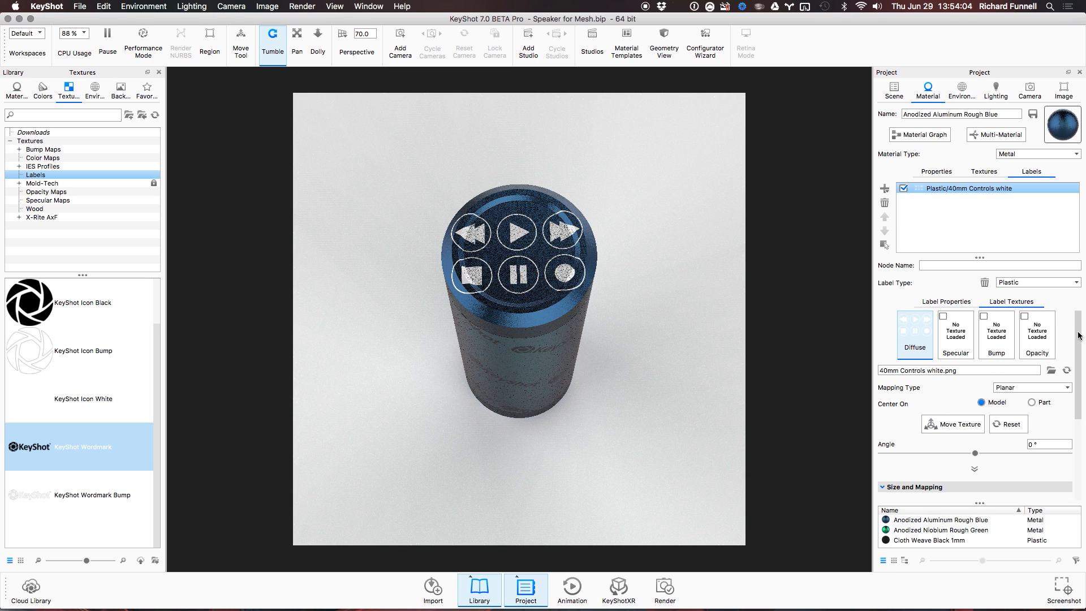
Set the controls label's Width to 40 mm with its proportions linked.
{"action": "scroll", "coordinate": [1047, 317], "scroll_direction": "down", "scroll_amount": 5}
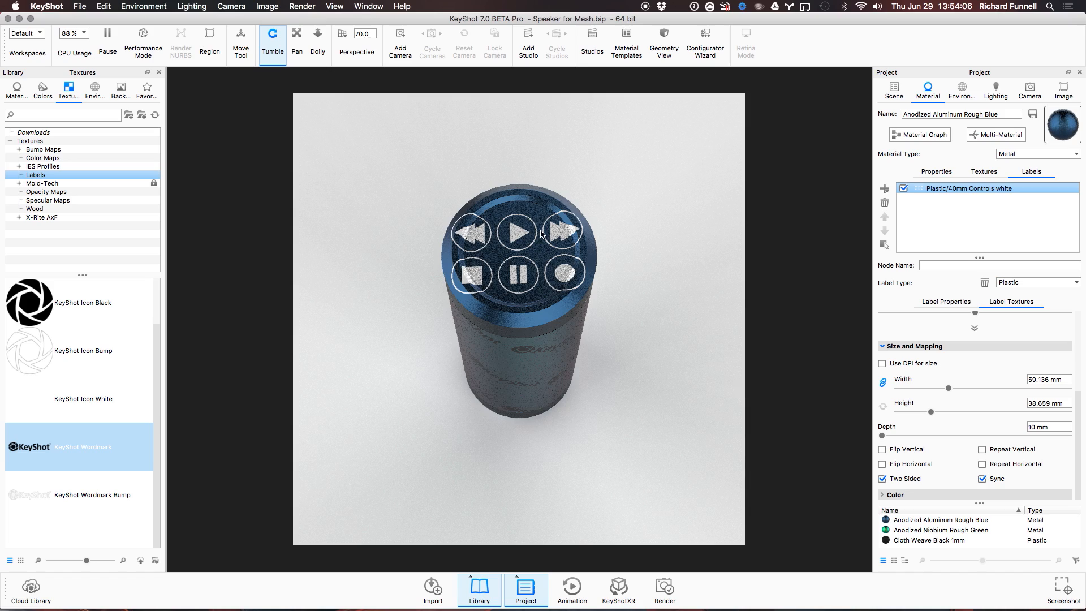
{"action": "scroll", "coordinate": [646, 334], "scroll_direction": "up", "scroll_amount": 5}
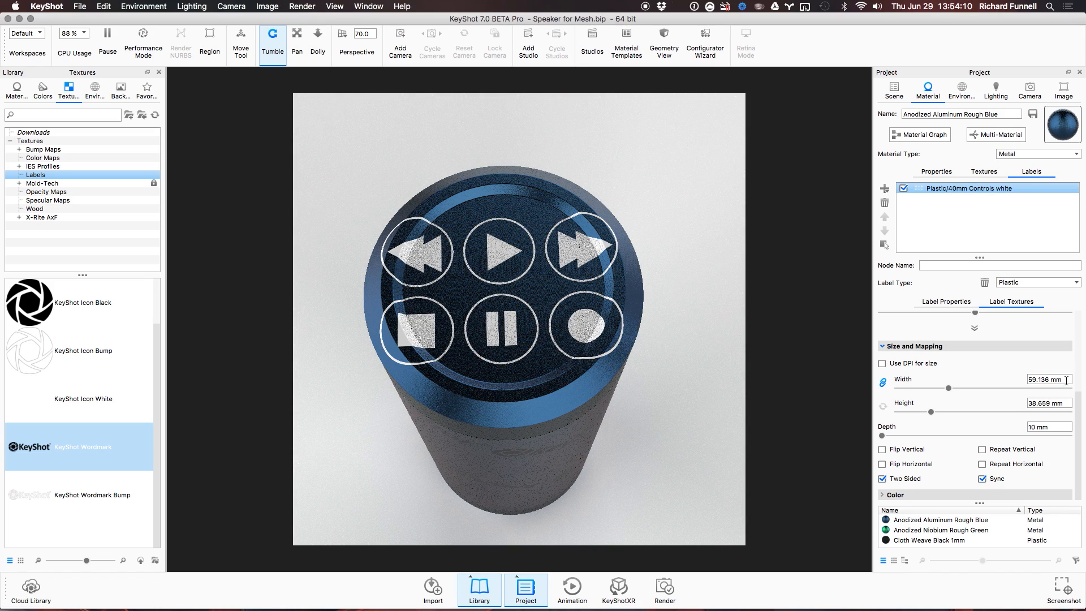
{"action": "double_click", "coordinate": [1041, 379]}
{"action": "type", "text": "40"}
{"action": "key", "text": "Return"}
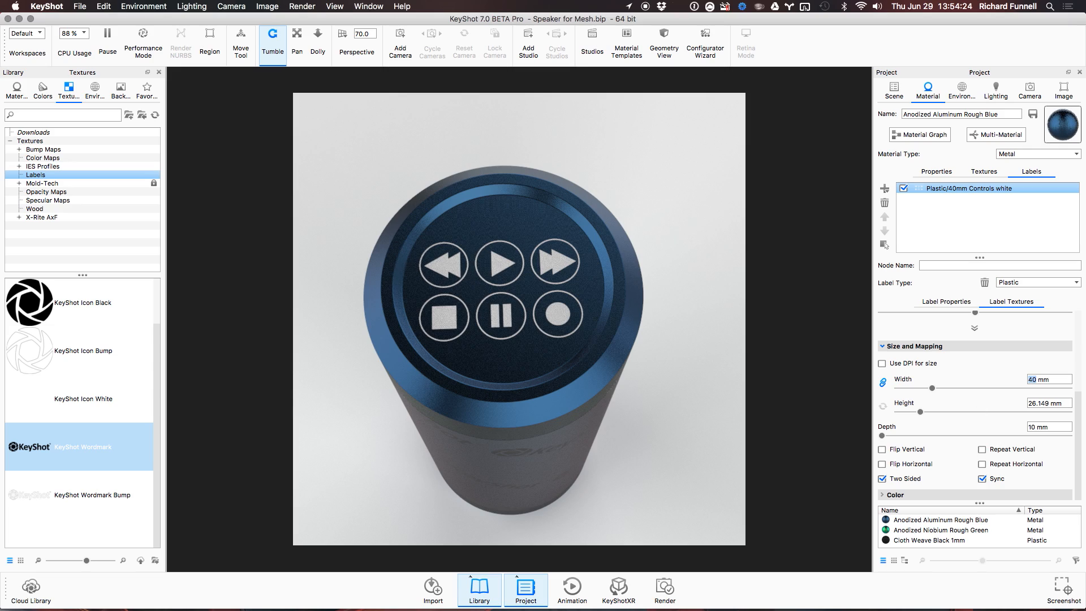
Expand the controls label's additional mapping settings to expose its axis and center values.
{"action": "left_click_drag", "start_coordinate": [526, 299], "coordinate": [588, 342]}
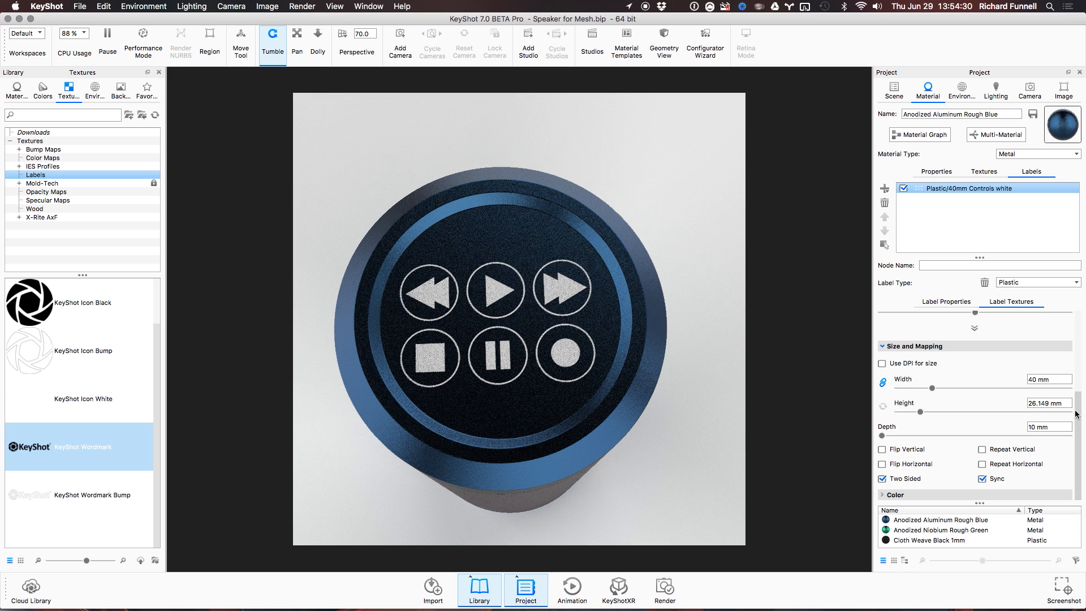
{"action": "left_click_drag", "start_coordinate": [1076, 416], "coordinate": [1076, 351]}
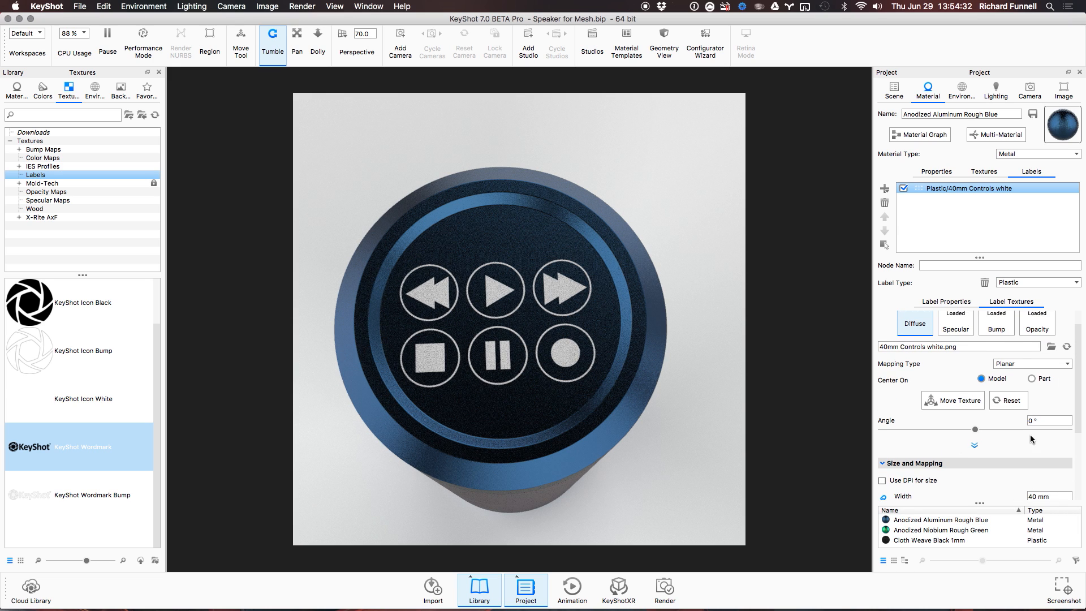
{"action": "left_click", "coordinate": [975, 446]}
{"action": "left_click_drag", "start_coordinate": [1078, 395], "coordinate": [1077, 366]}
{"action": "scroll", "coordinate": [1078, 370], "scroll_direction": "down", "scroll_amount": 5}
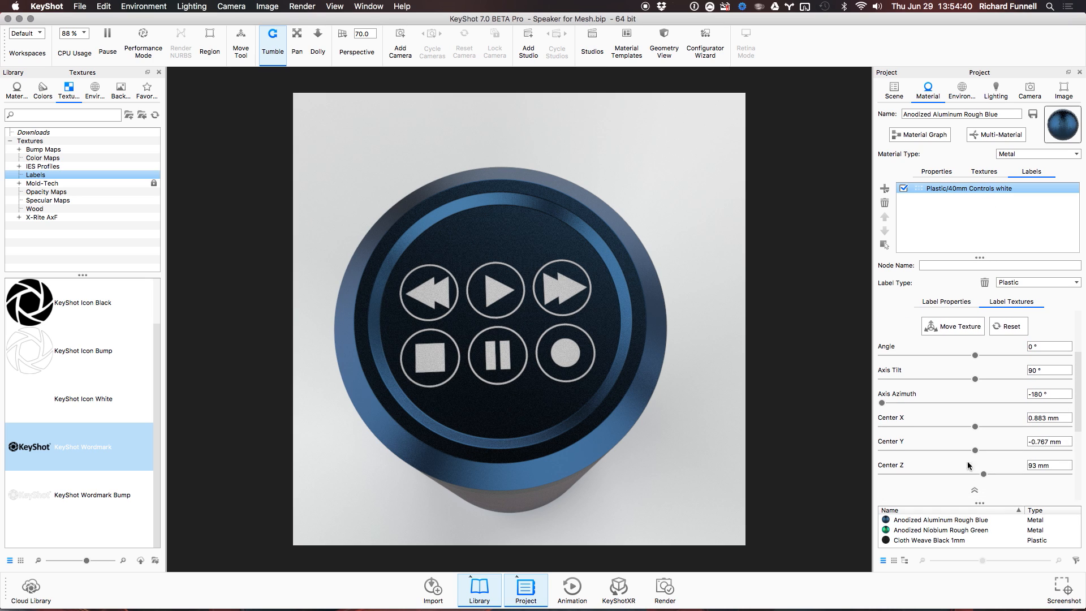
Shift the controls label freehand on the speaker's top to about 0.3 mm Center X and 0.5 mm Center Y.
{"action": "left_click", "coordinate": [958, 328]}
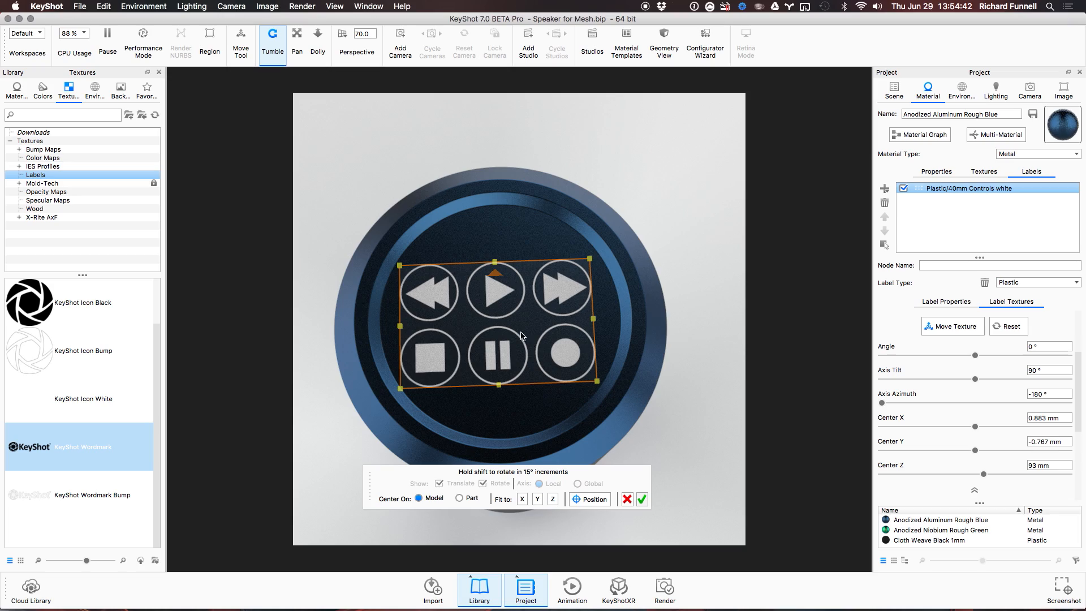
{"action": "left_click_drag", "start_coordinate": [507, 328], "coordinate": [501, 362]}
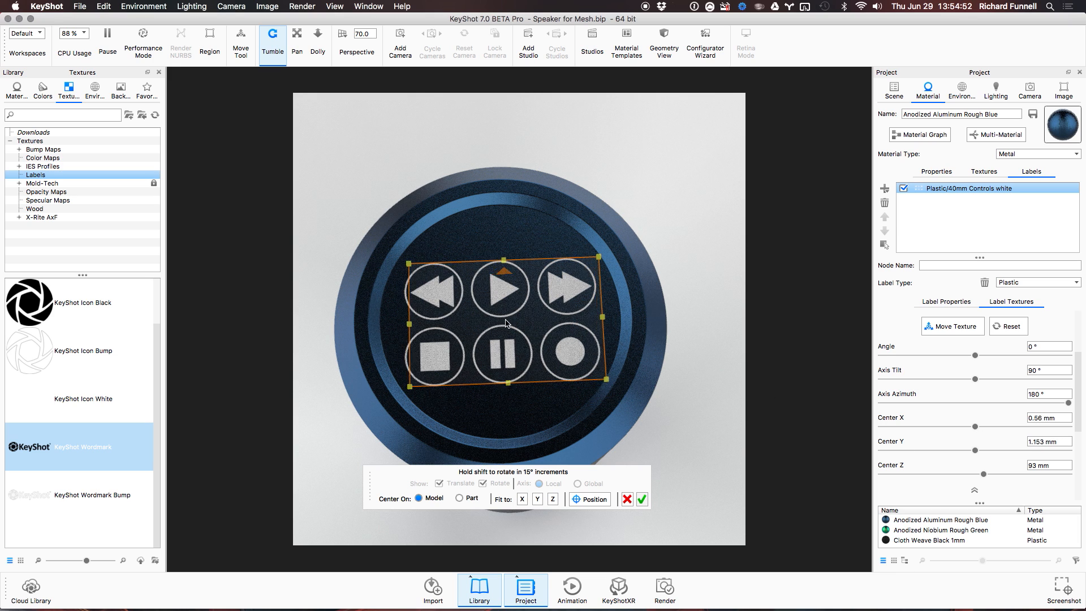
{"action": "left_click_drag", "start_coordinate": [504, 322], "coordinate": [507, 325]}
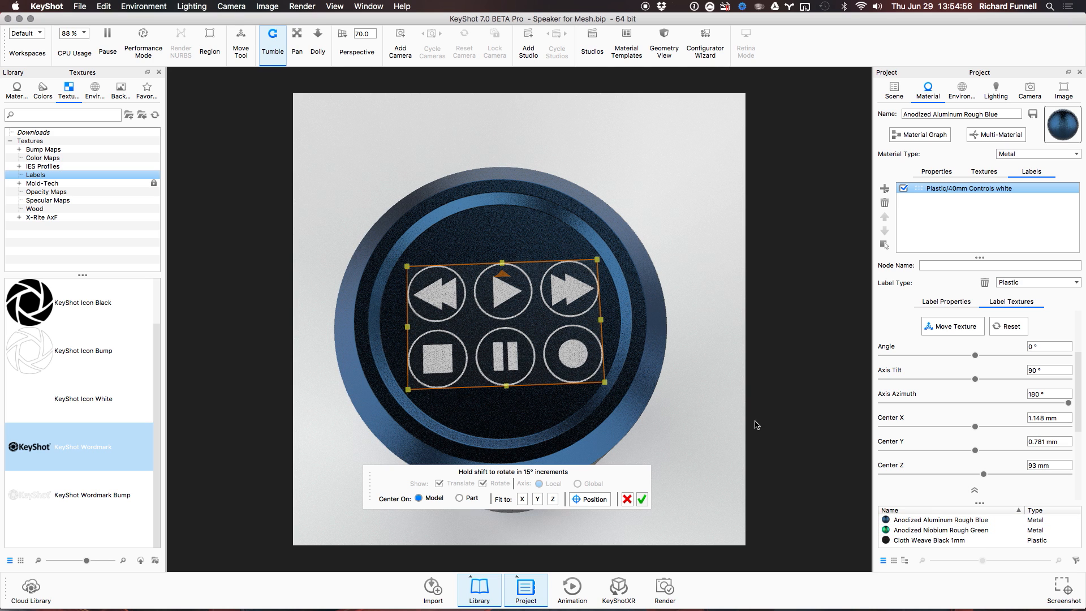
{"action": "left_click_drag", "start_coordinate": [496, 321], "coordinate": [493, 318]}
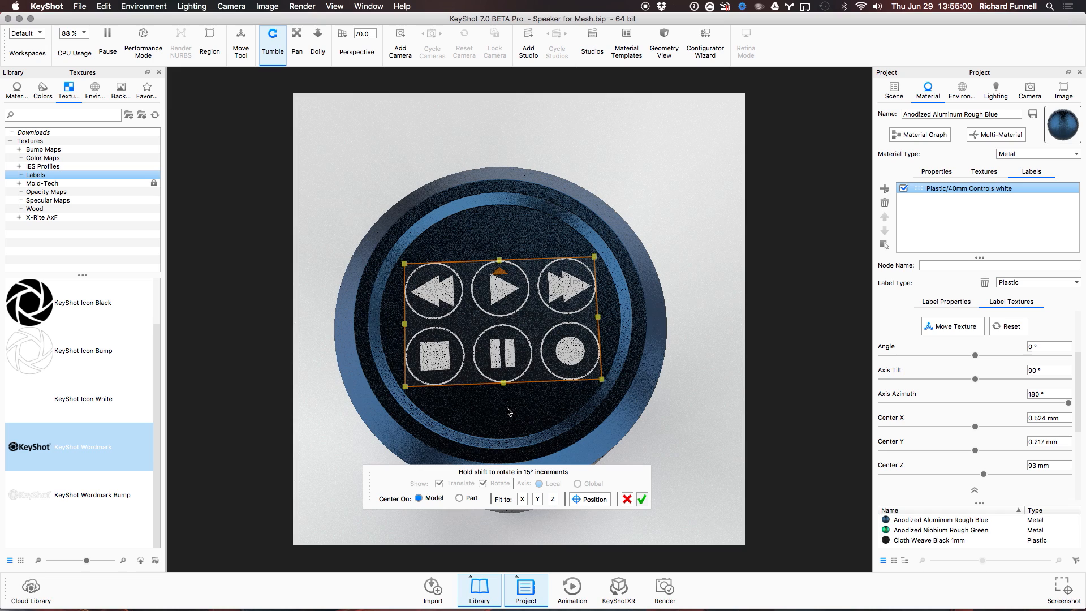
{"action": "left_click_drag", "start_coordinate": [494, 320], "coordinate": [503, 321]}
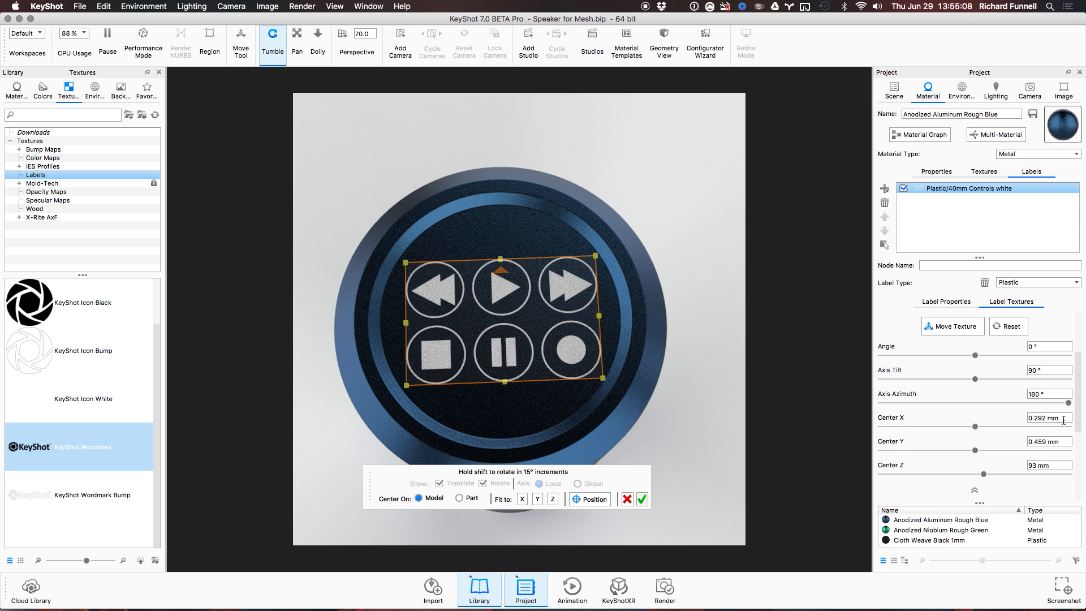
Center the controls label exactly by setting Center X and Center Y to 0 mm, and accept the texture placement.
{"action": "left_click_drag", "start_coordinate": [1063, 420], "coordinate": [727, 387]}
{"action": "type", "text": "0"}
{"action": "key", "text": "Tab"}
{"action": "type", "text": "0"}
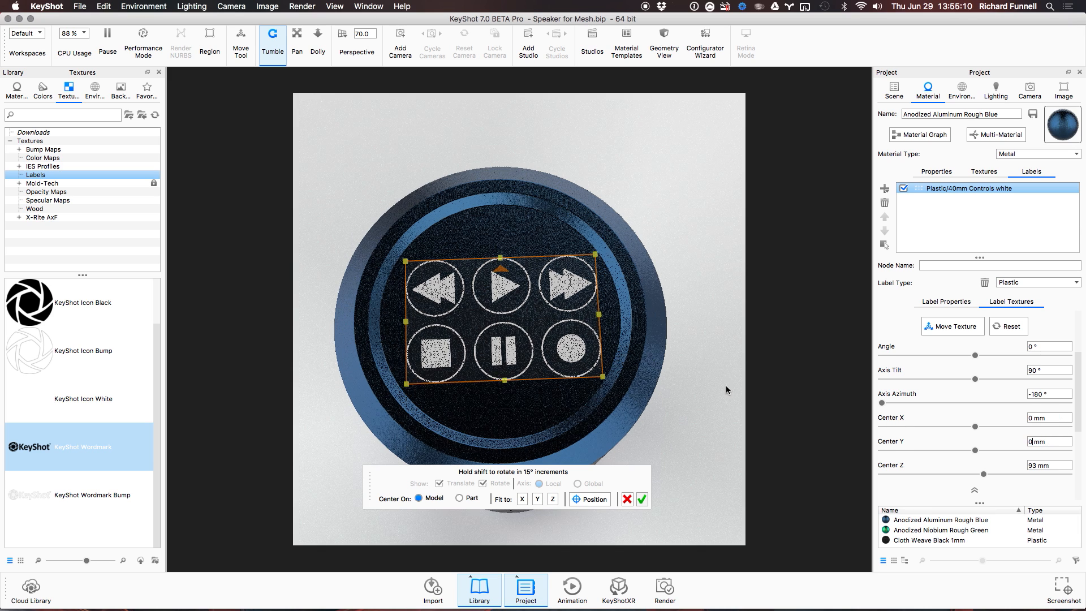
{"action": "key", "text": "Return"}
{"action": "left_click", "coordinate": [641, 499]}
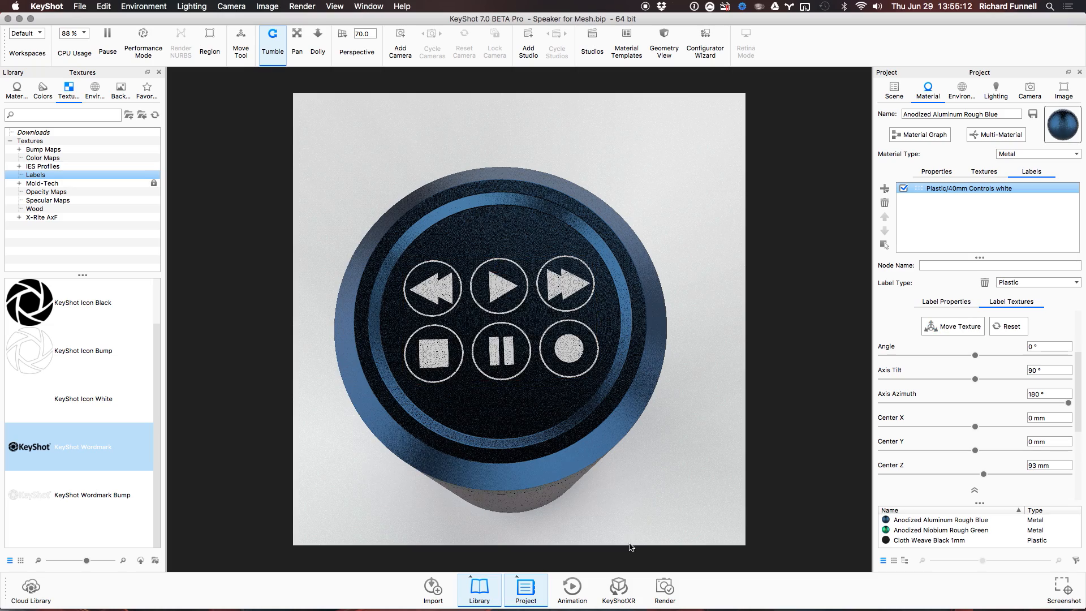
Check the controls on the speaker's top from an angle, review the label's mapping settings and collapse the additional ones.
{"action": "left_click_drag", "start_coordinate": [636, 478], "coordinate": [566, 223]}
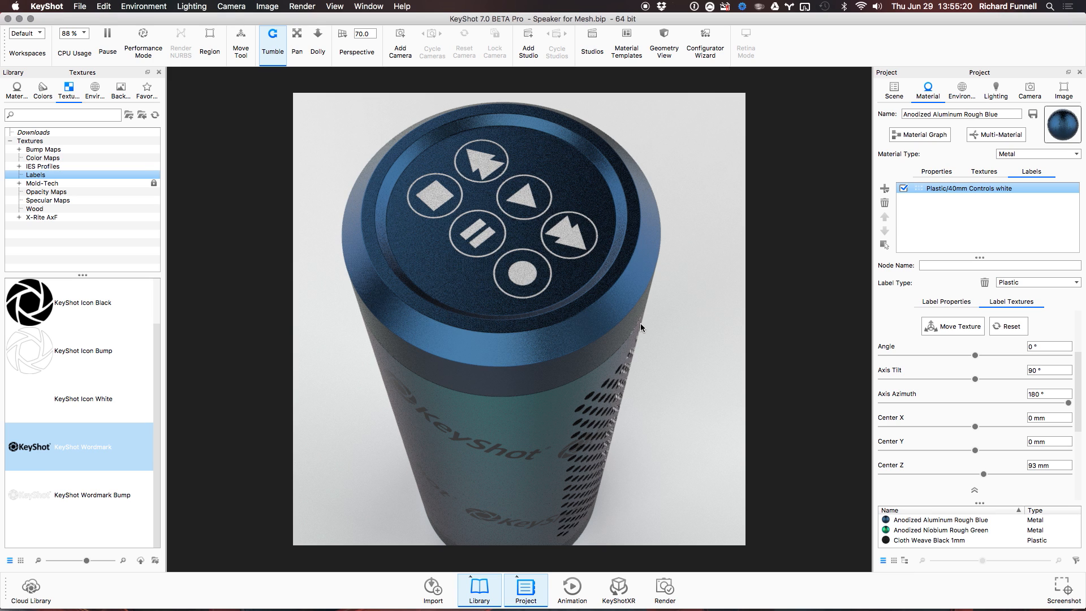
{"action": "scroll", "coordinate": [887, 339], "scroll_direction": "up", "scroll_amount": 3}
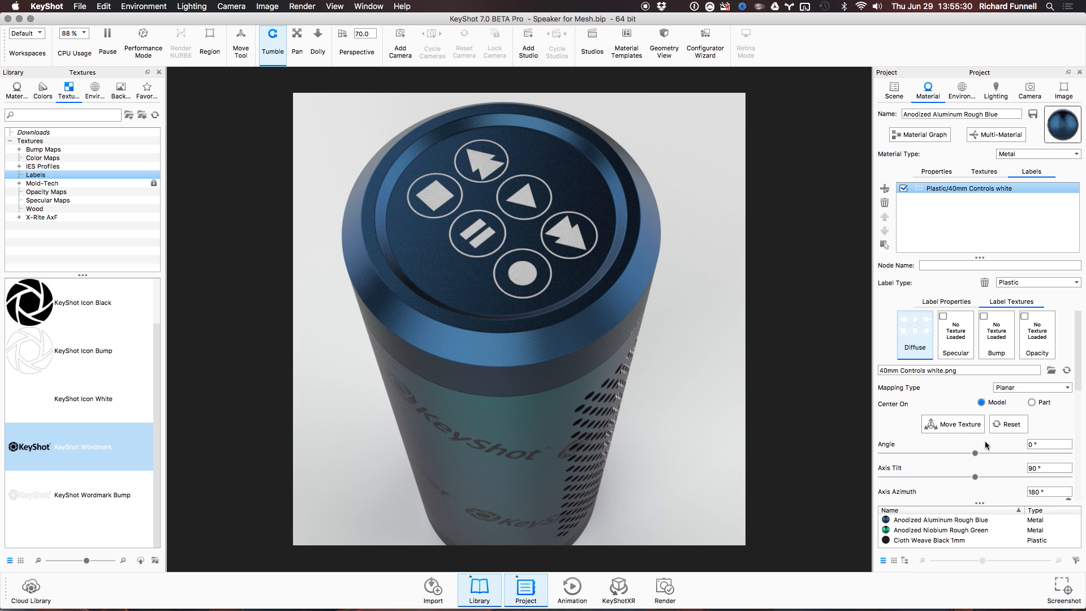
{"action": "left_click_drag", "start_coordinate": [1082, 375], "coordinate": [1082, 442]}
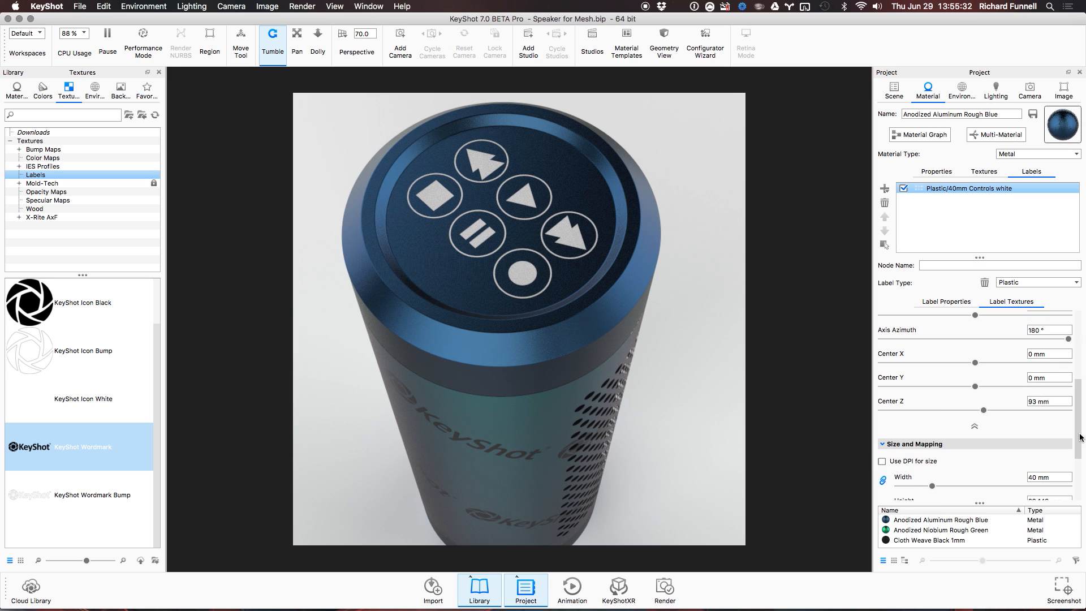
{"action": "left_click", "coordinate": [975, 428]}
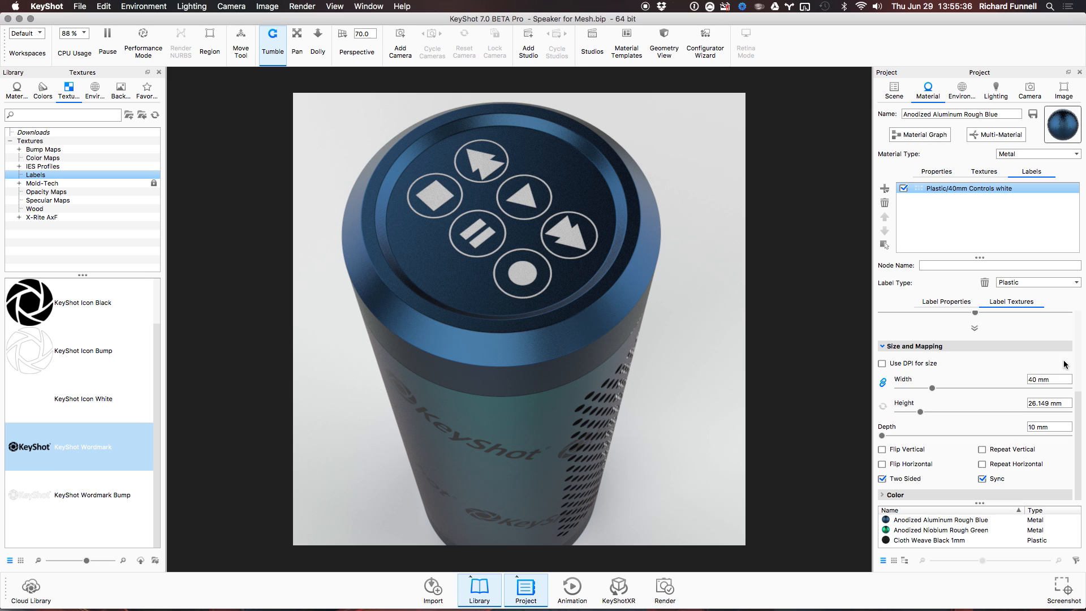
{"action": "scroll", "coordinate": [1066, 365], "scroll_direction": "up", "scroll_amount": 5}
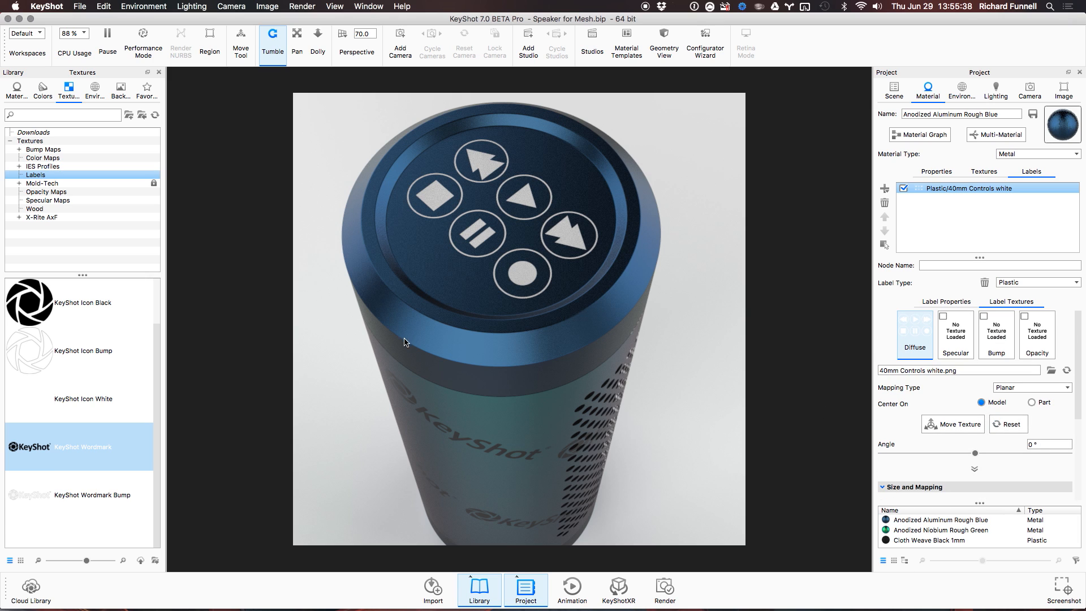